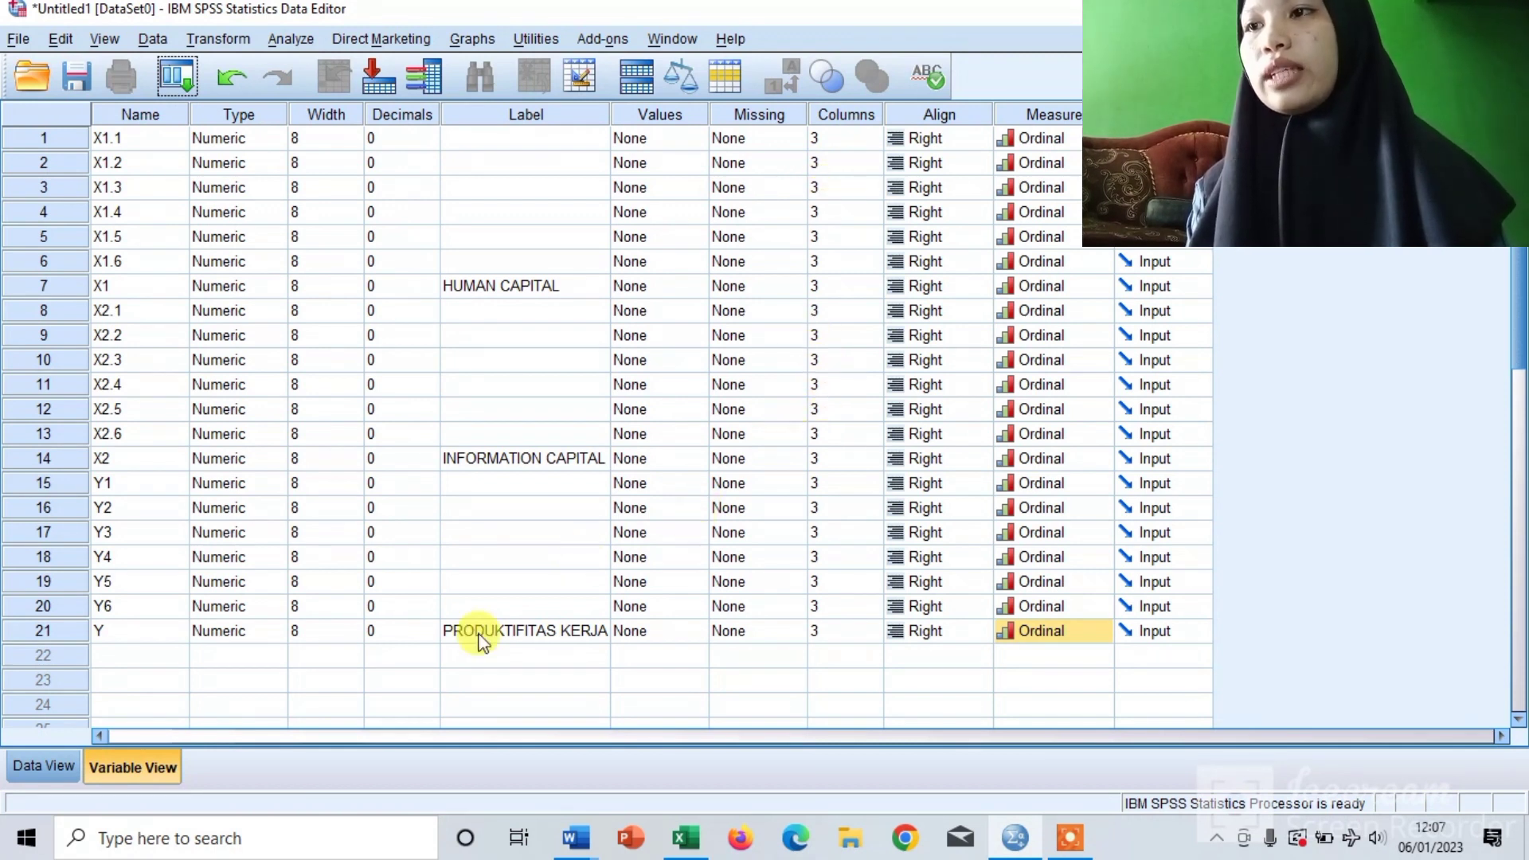
- Switch to the Excel workbook UAS PAKET C (2) and copy the questionnaire data B4:V81 from sheet C1-78
left_click(46, 764)
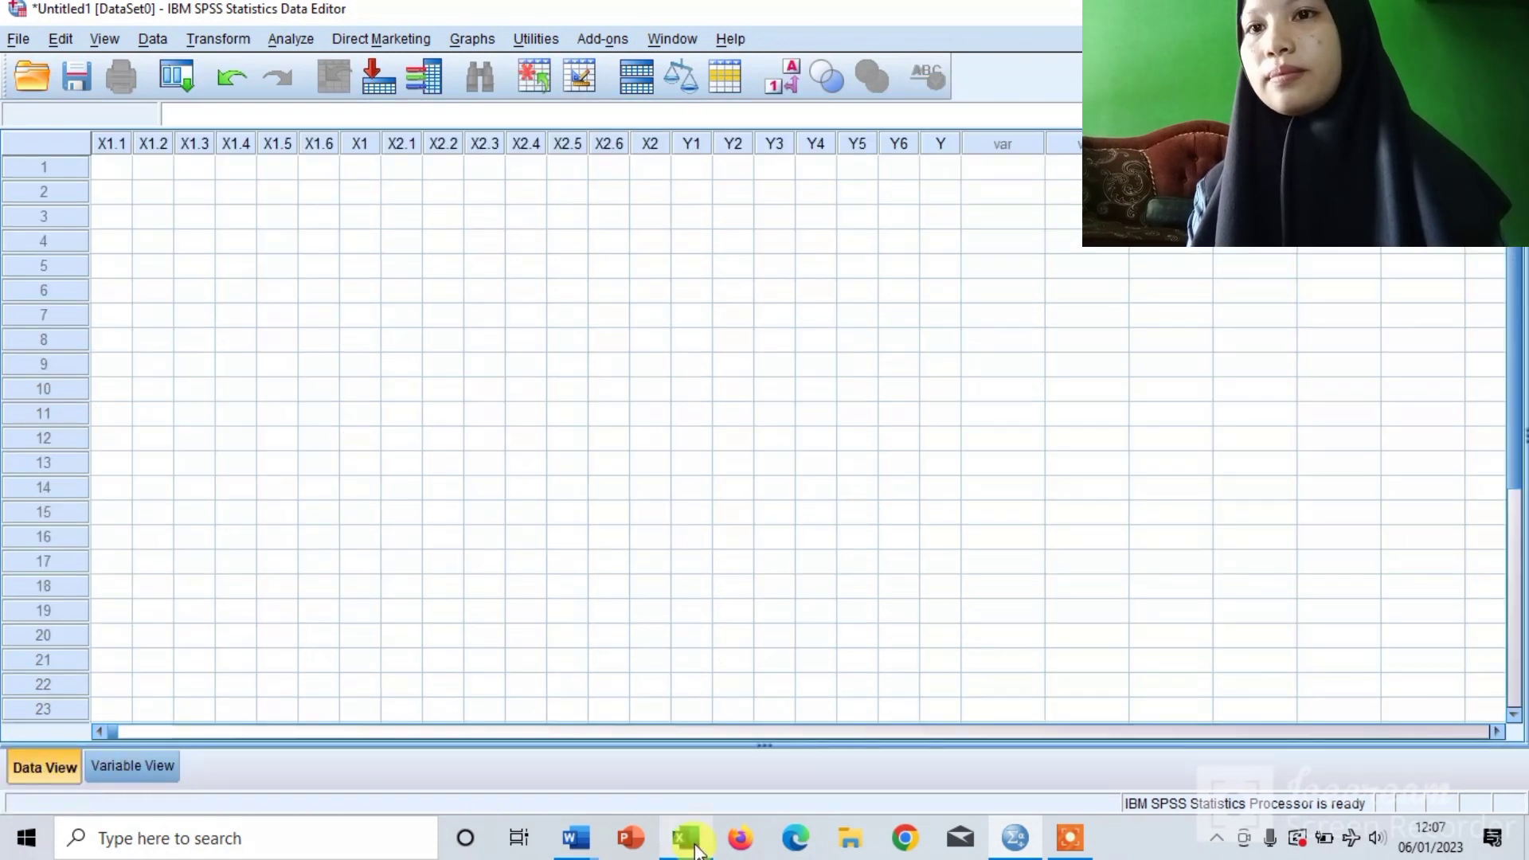
left_click(686, 840)
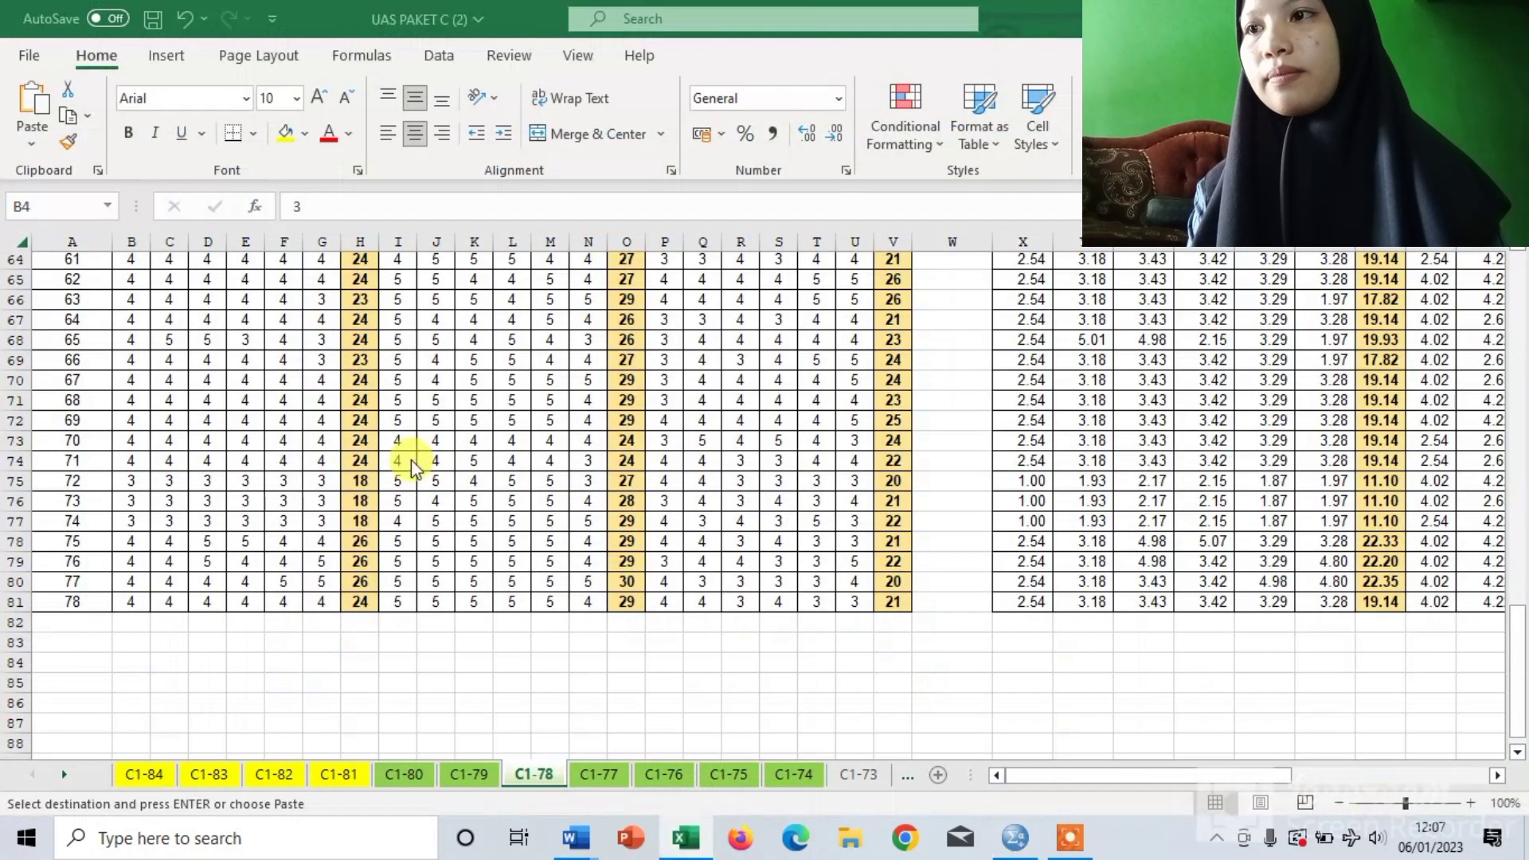
scroll(412, 469, "up", 20)
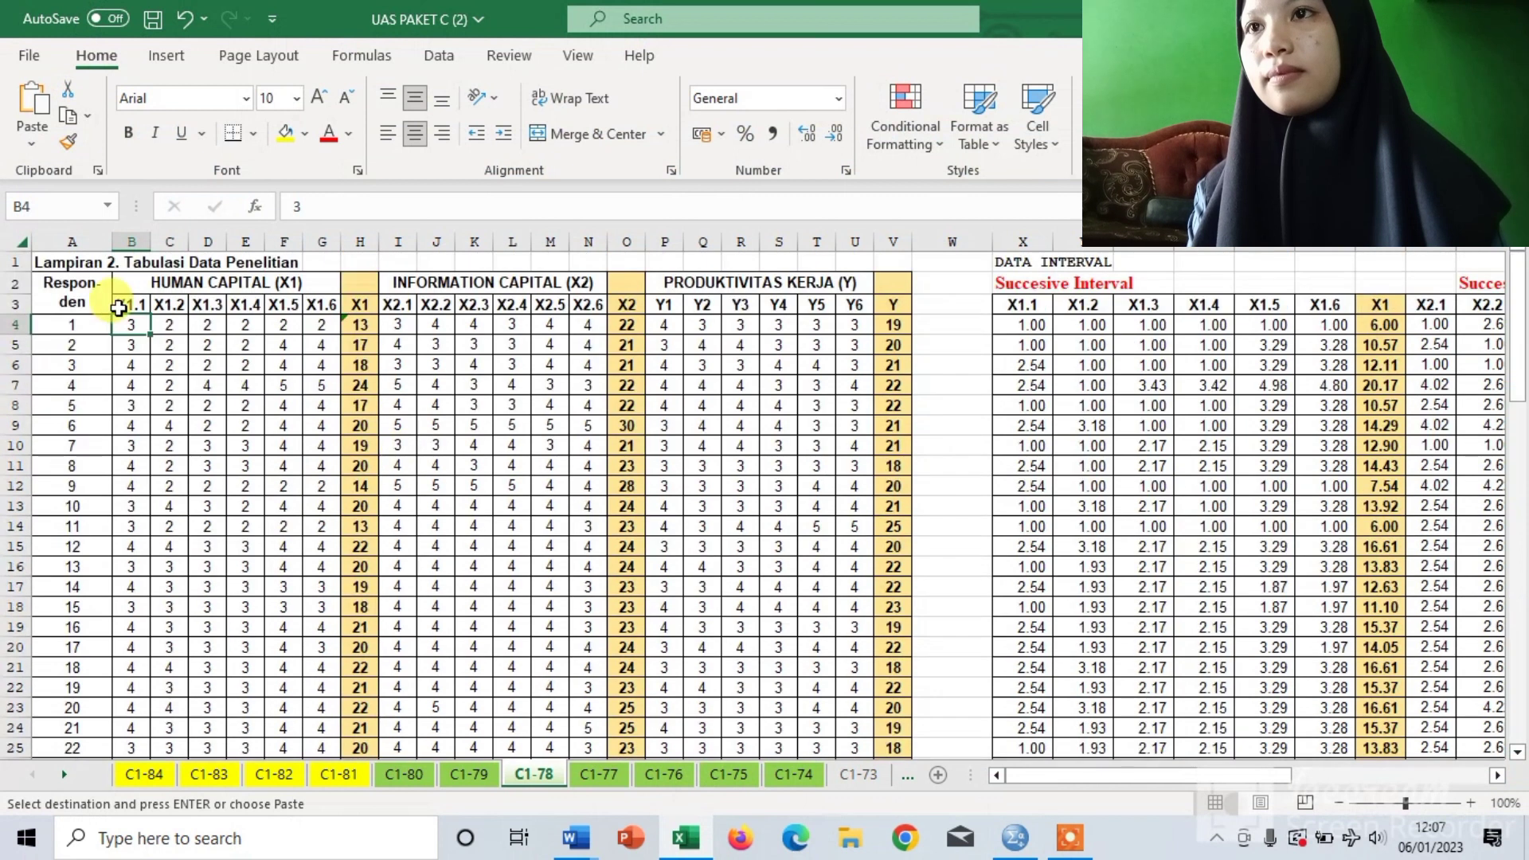
left_click_drag(135, 325, 902, 709)
key("ctrl+c")
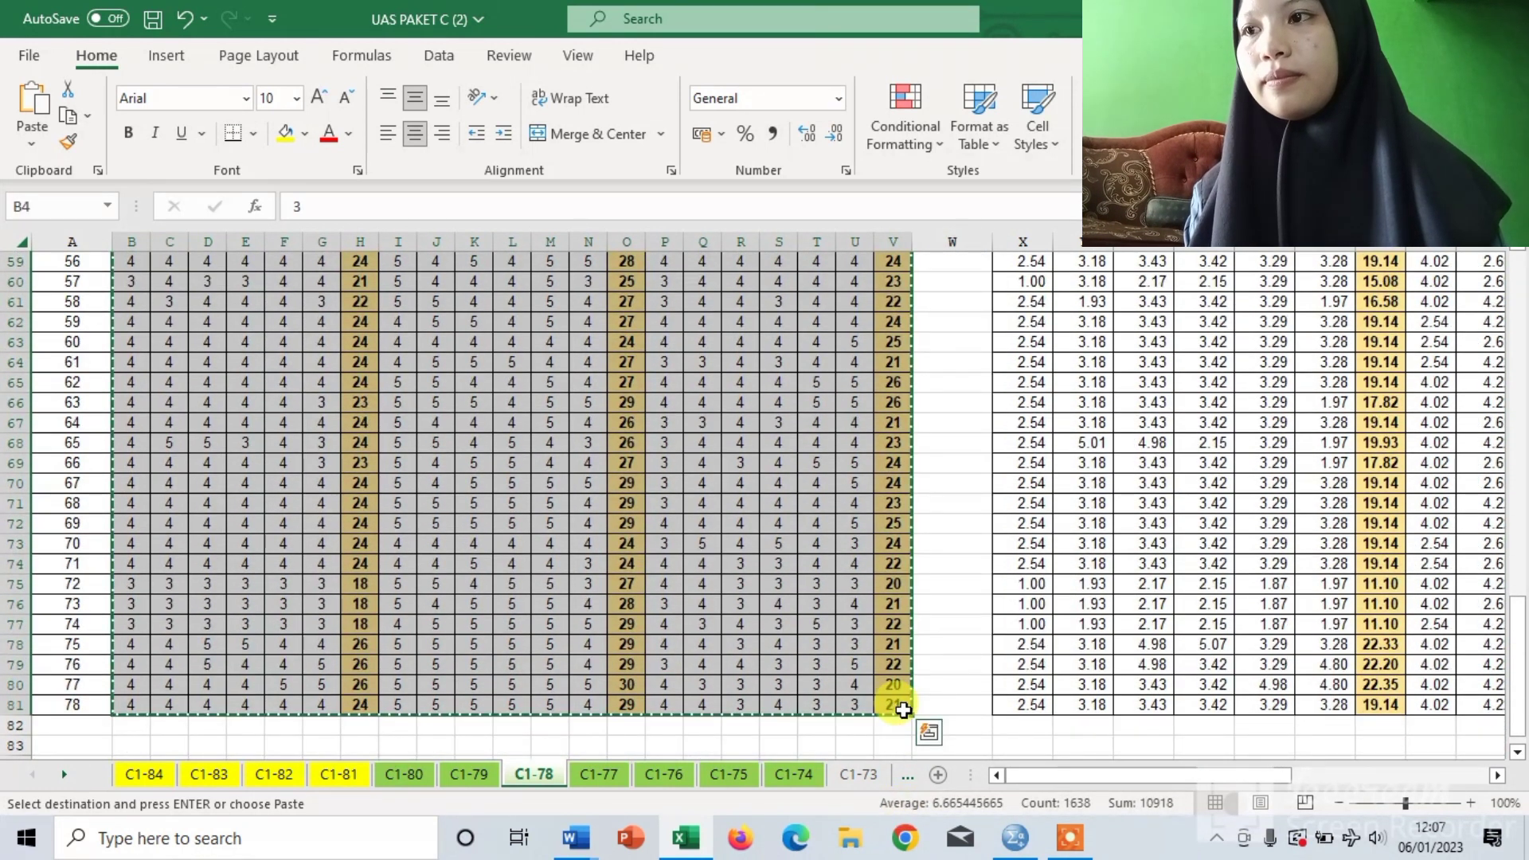
- Return to the SPSS Data Editor and paste the copied data starting at row 1 of variable X1.1
left_click(1022, 831)
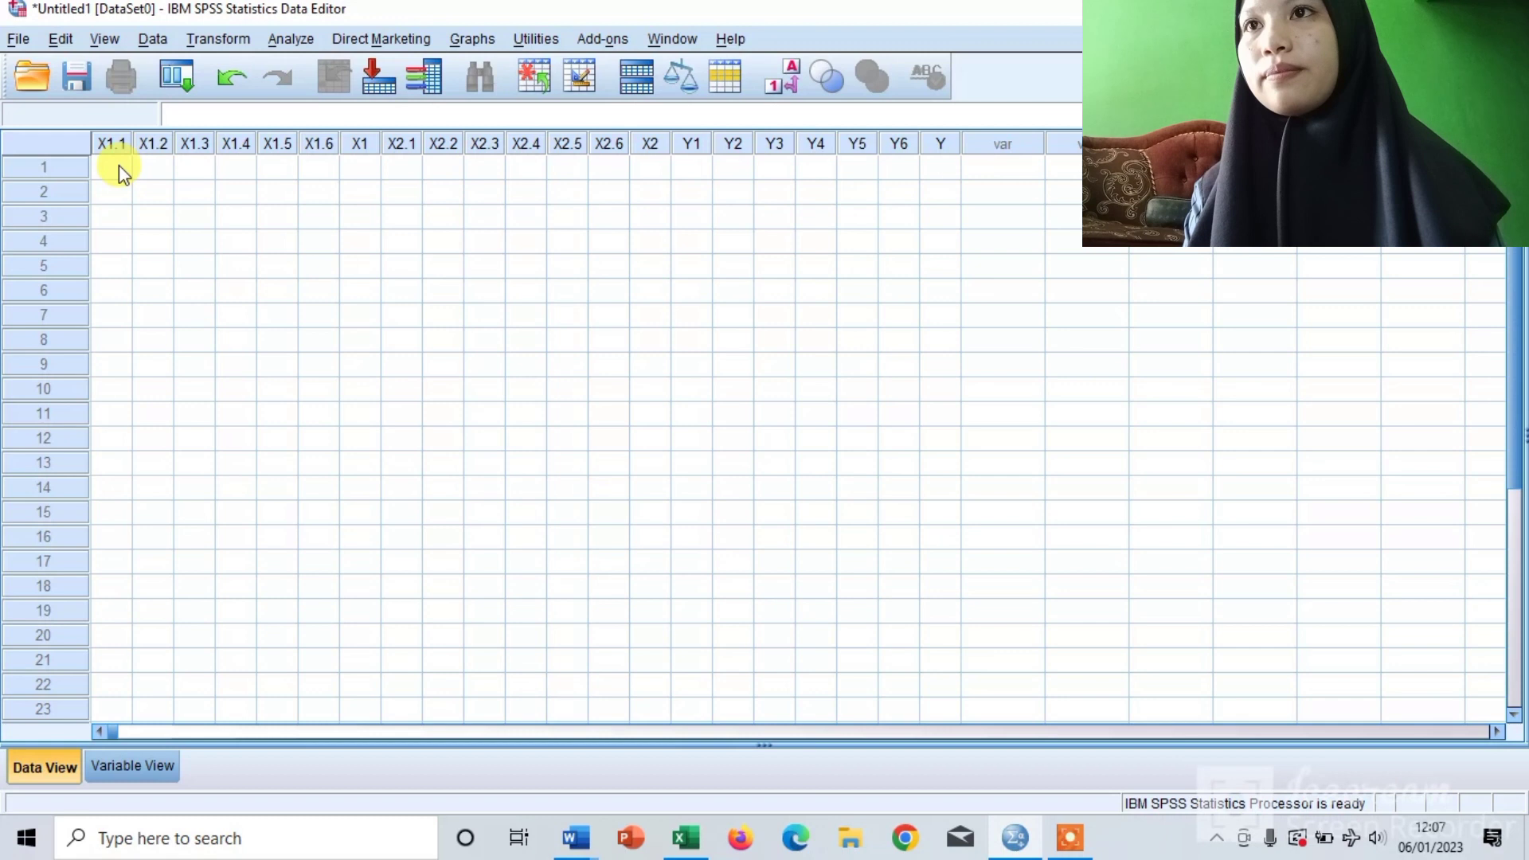
right_click(118, 165)
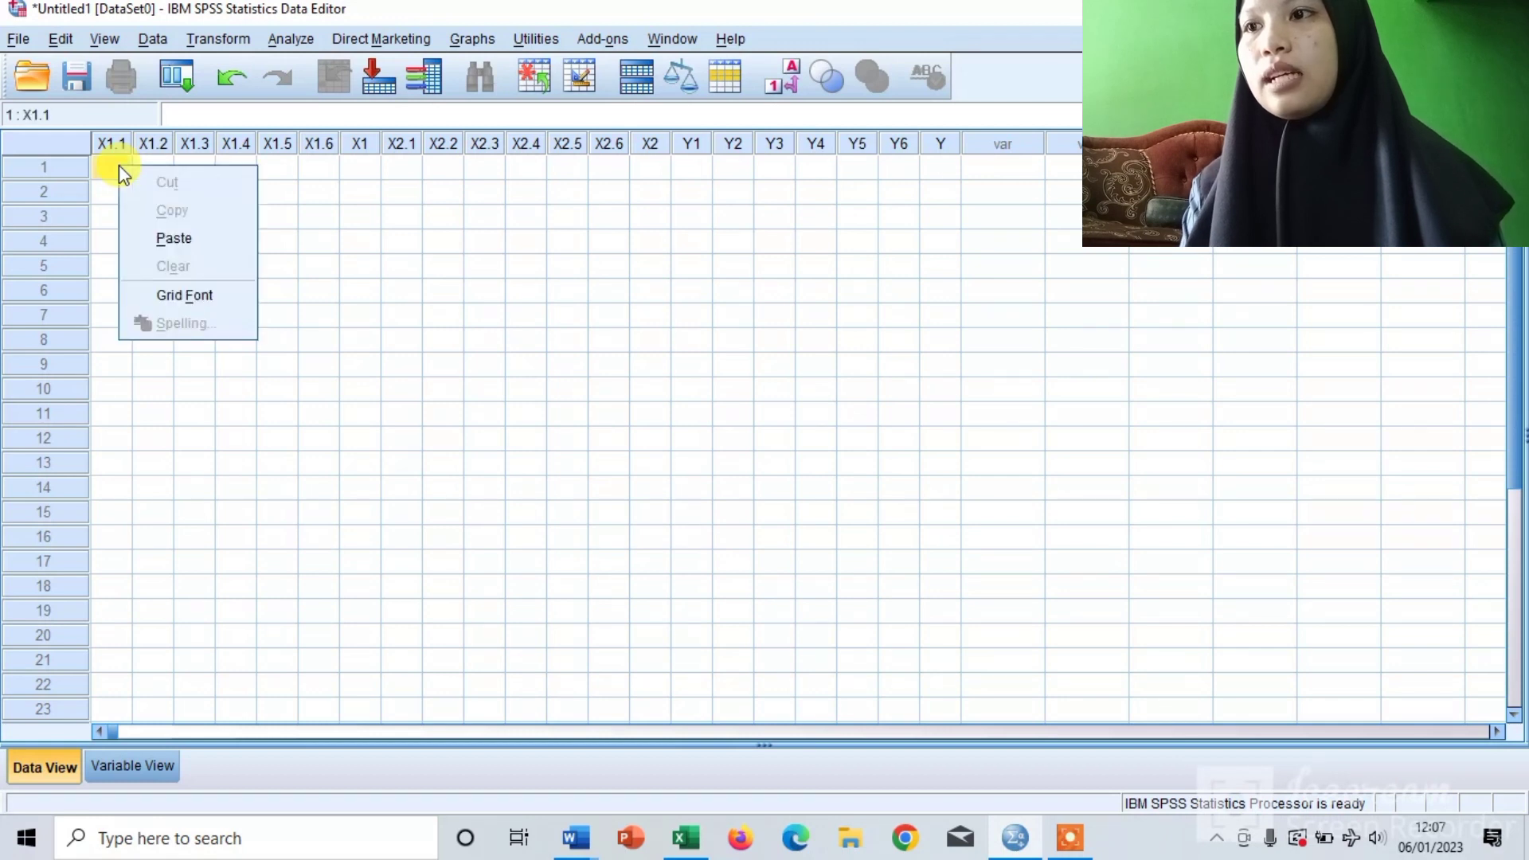
left_click(153, 248)
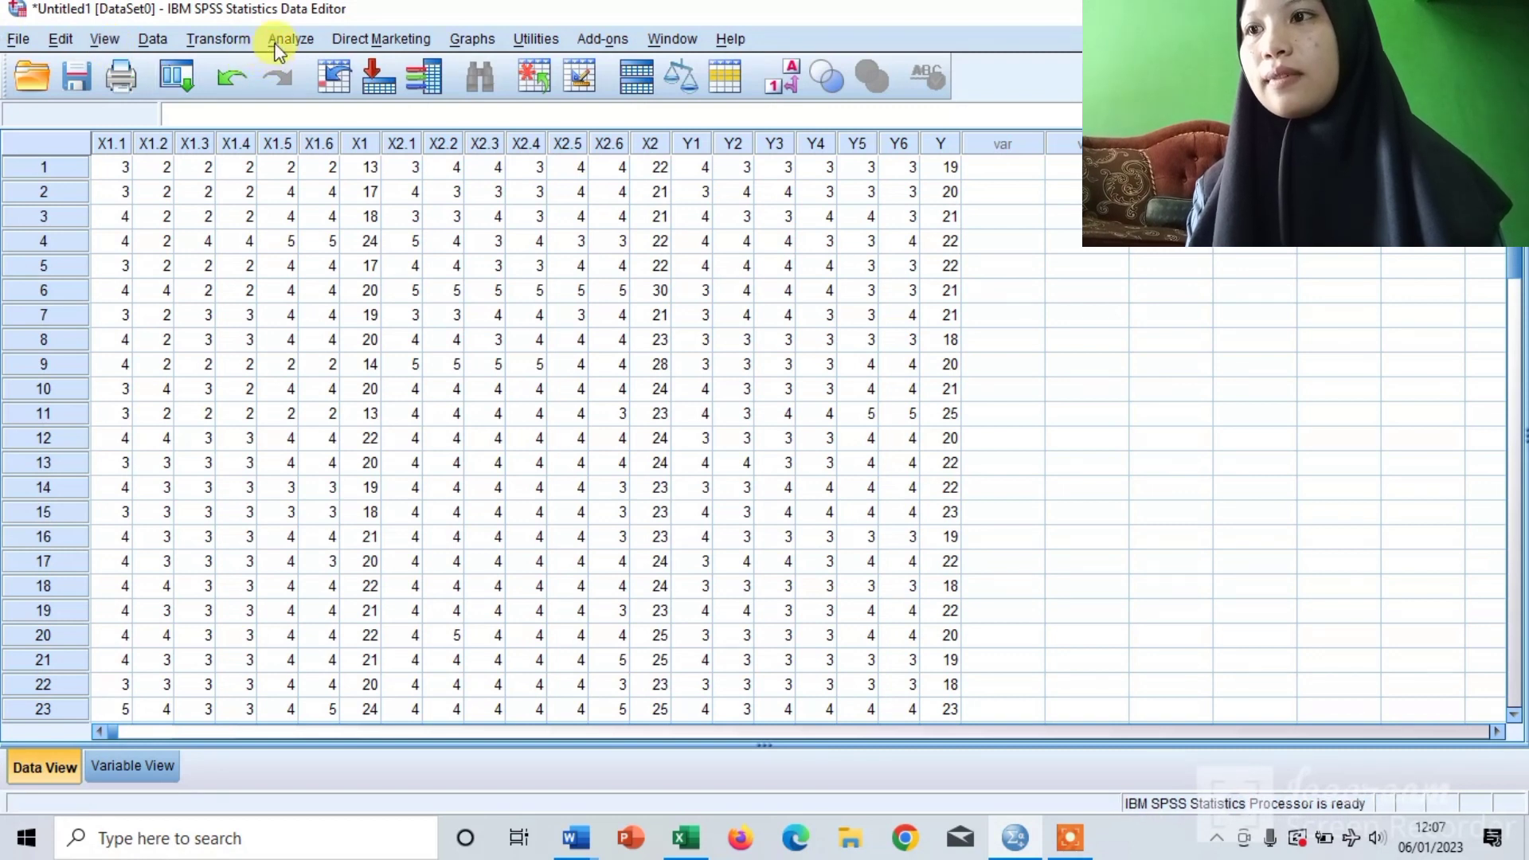
- Save the dataset in the Documents folder as an SPSS Statistics file named STATISTIK DESKRIPTIF
left_click(24, 39)
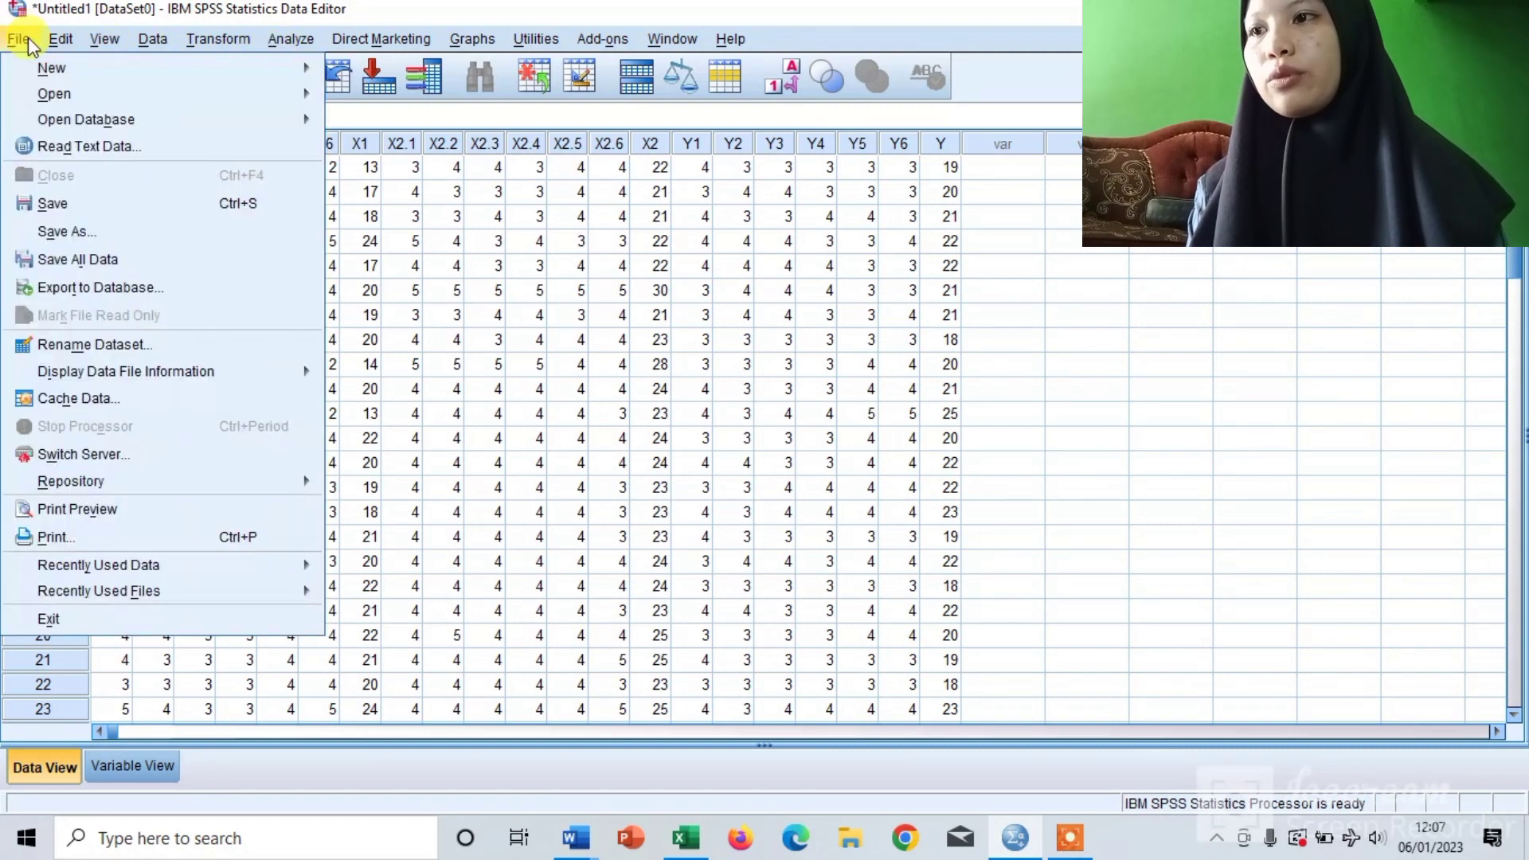
left_click(77, 211)
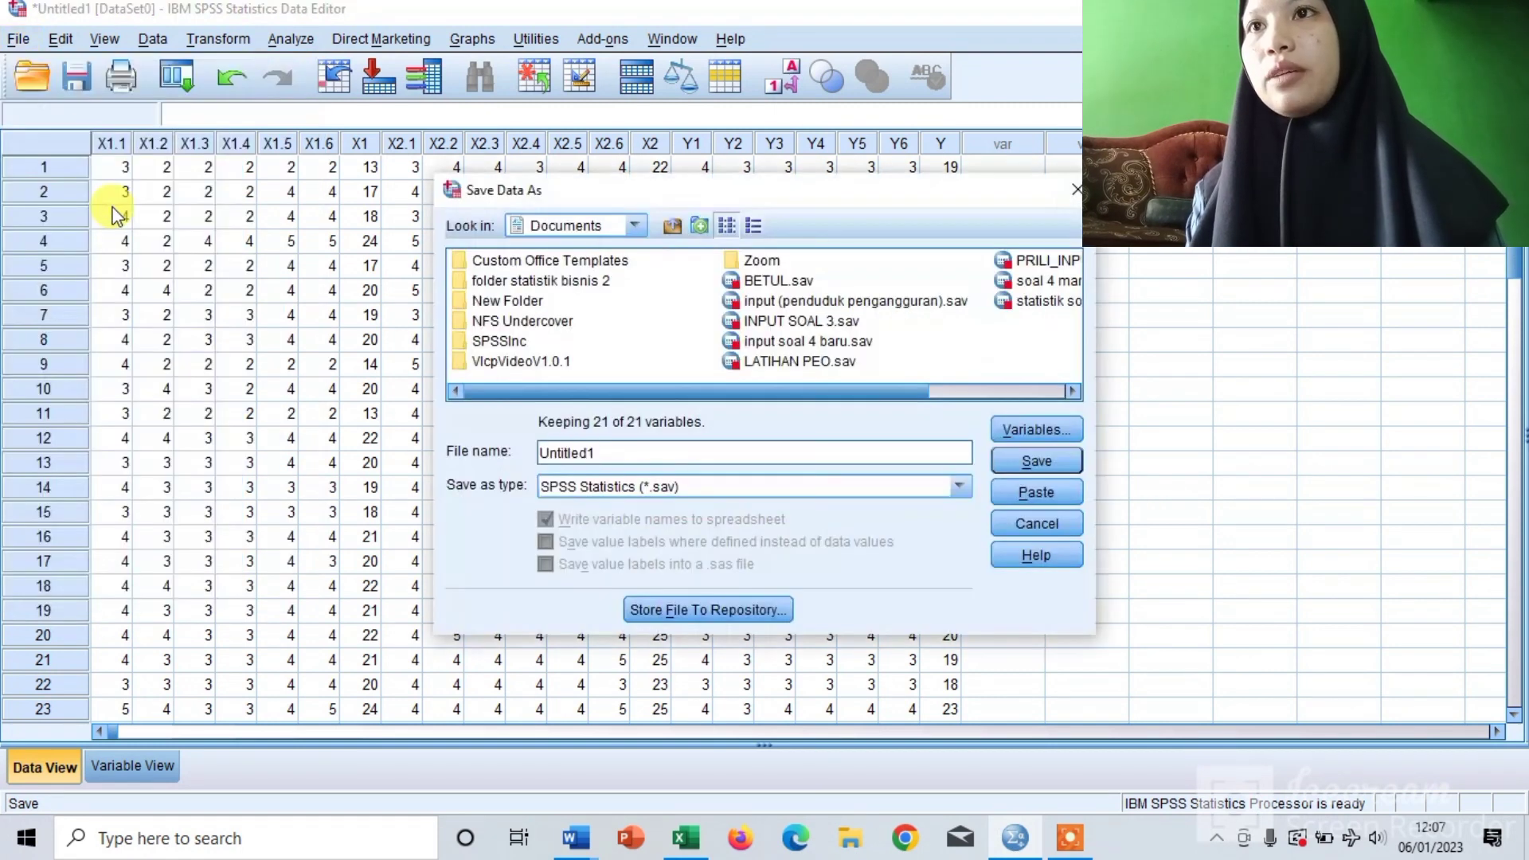
left_click(676, 459)
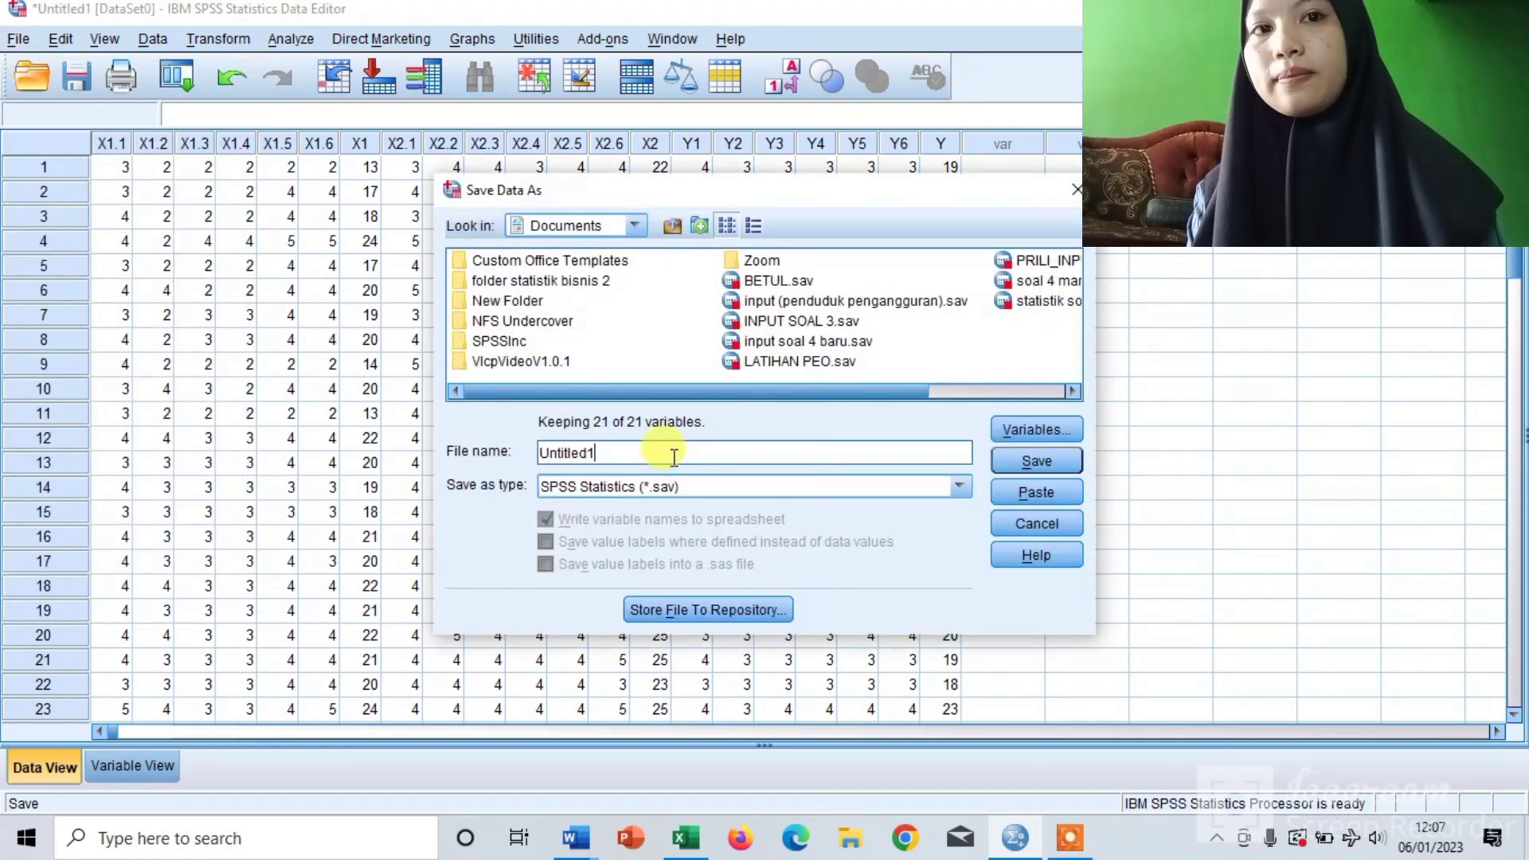
key("BackSpace")
key("BackSpace")
key("BackSpace")
key("BackSpace")
key("BackSpace")
key("BackSpace")
key("BackSpace")
key("BackSpace")
key("BackSpace")
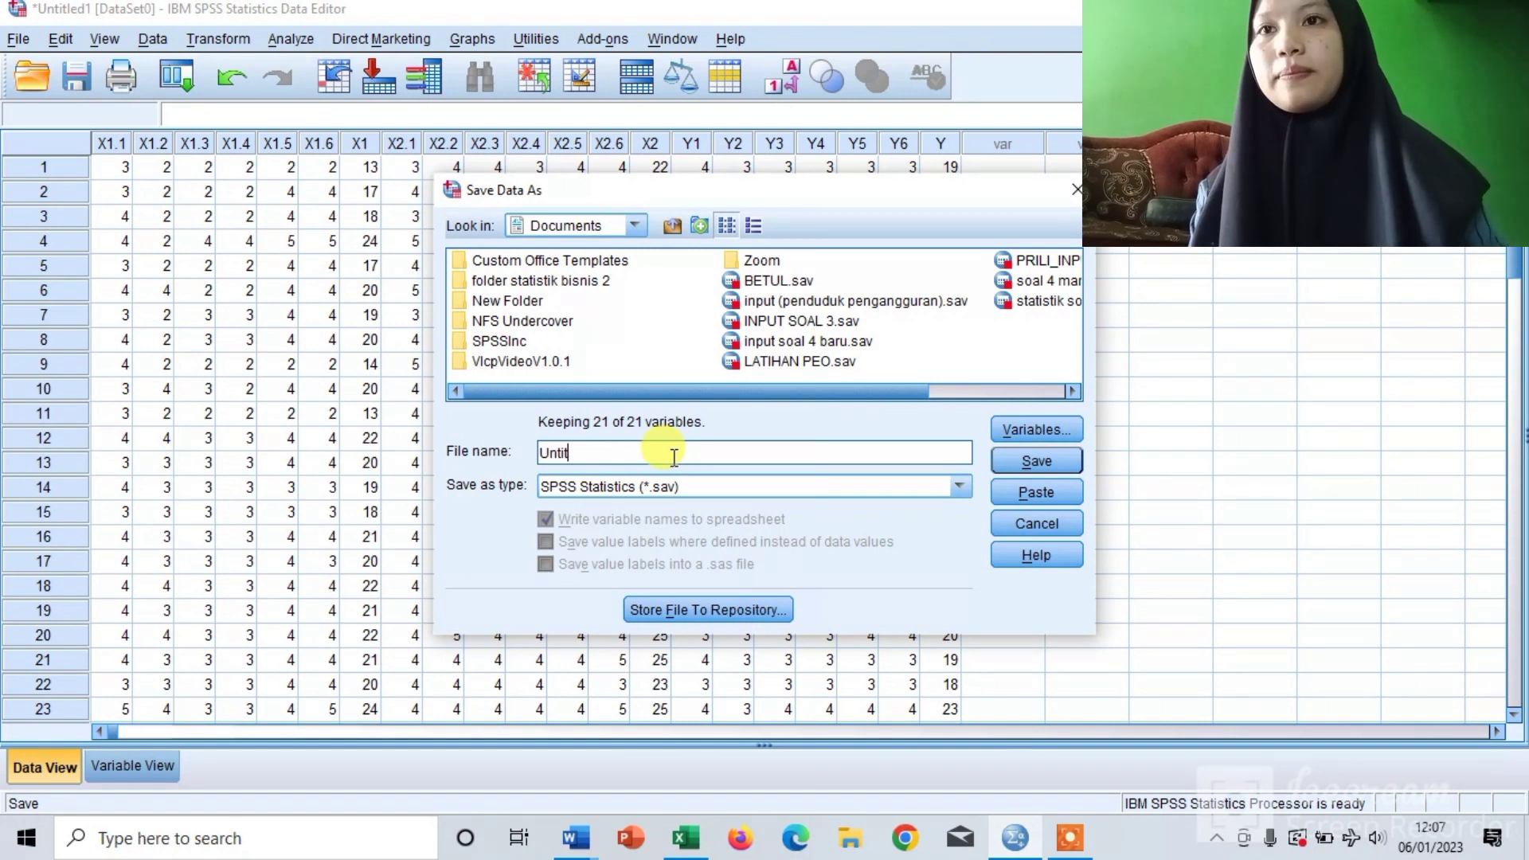
type("STAT")
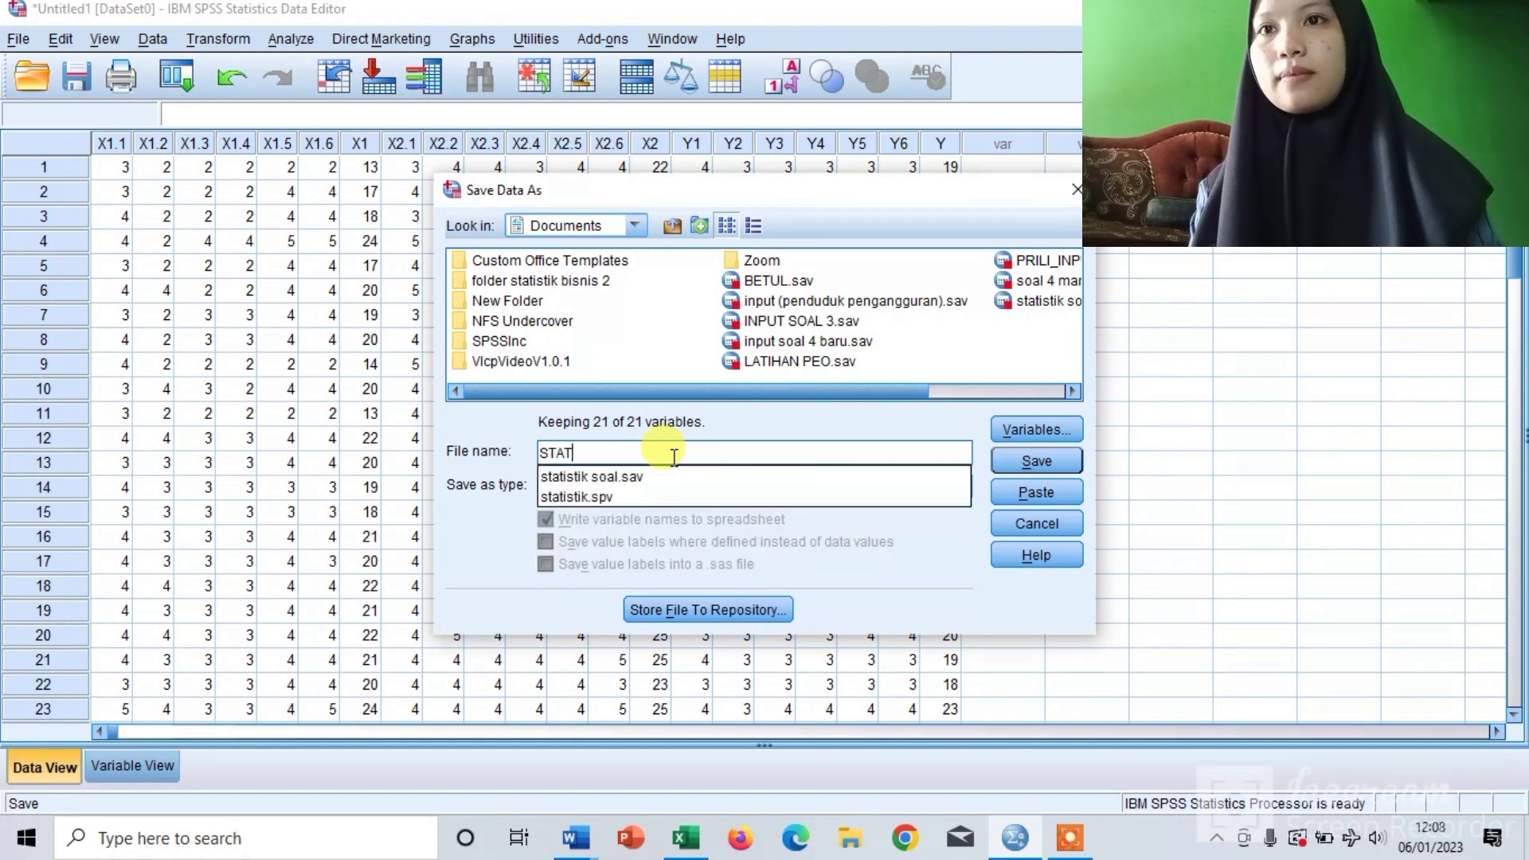
type("ISTIK")
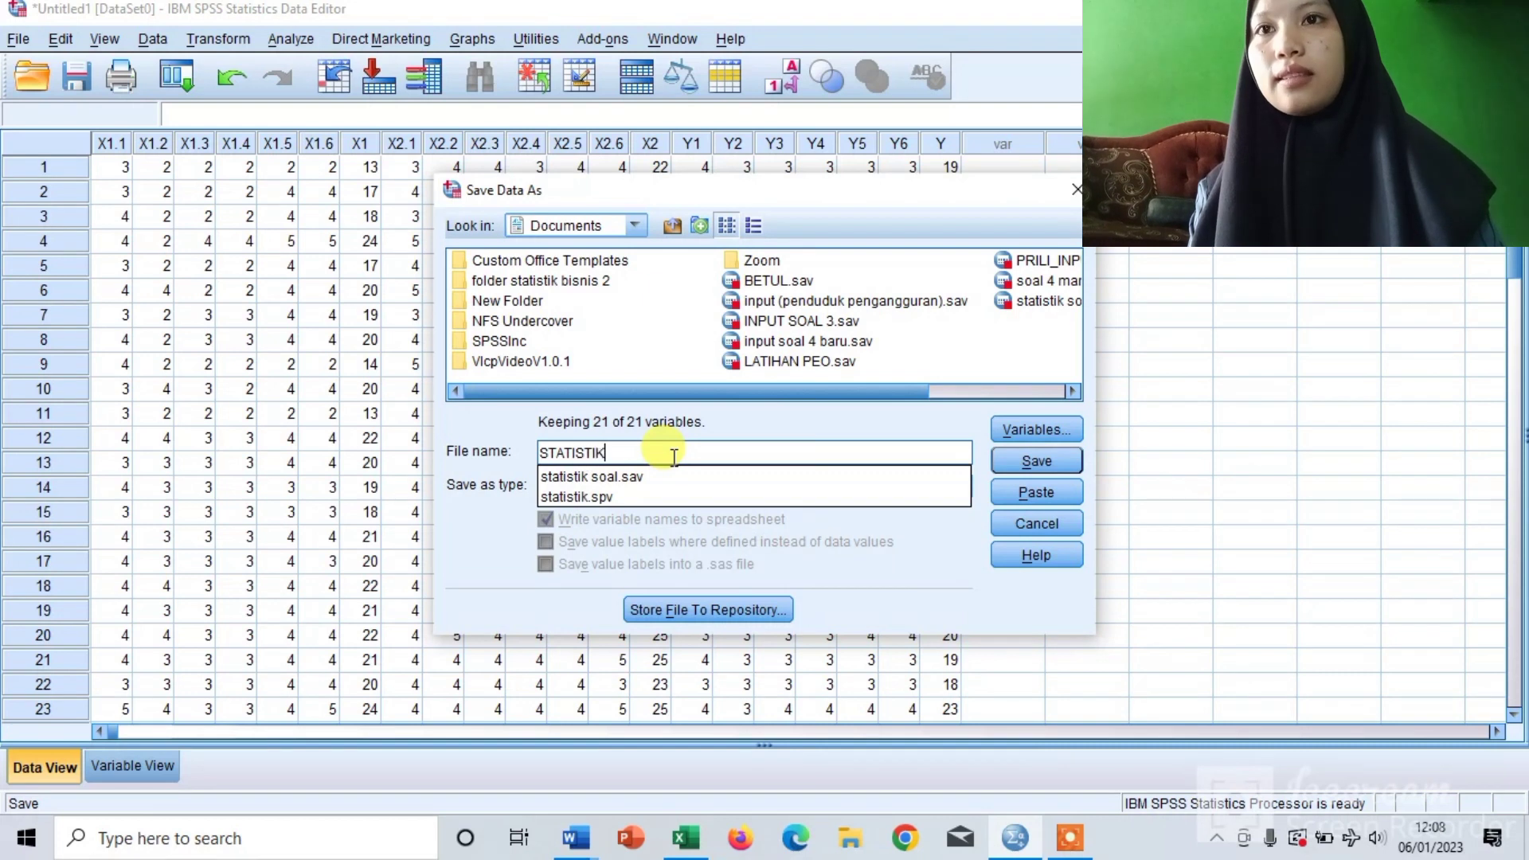
type(" DESKRIP")
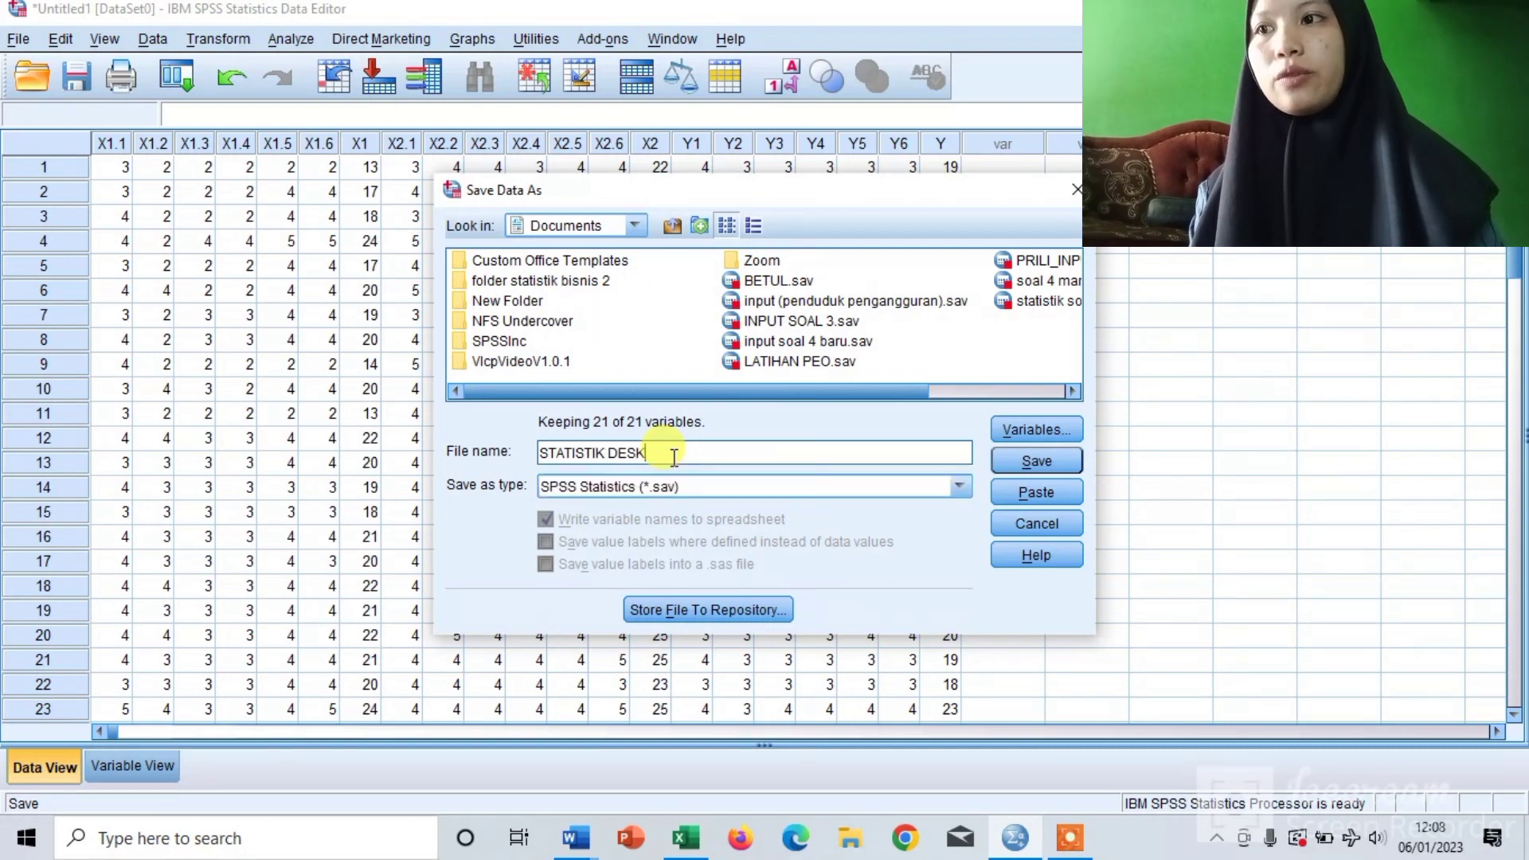
type("TIF")
left_click(1029, 466)
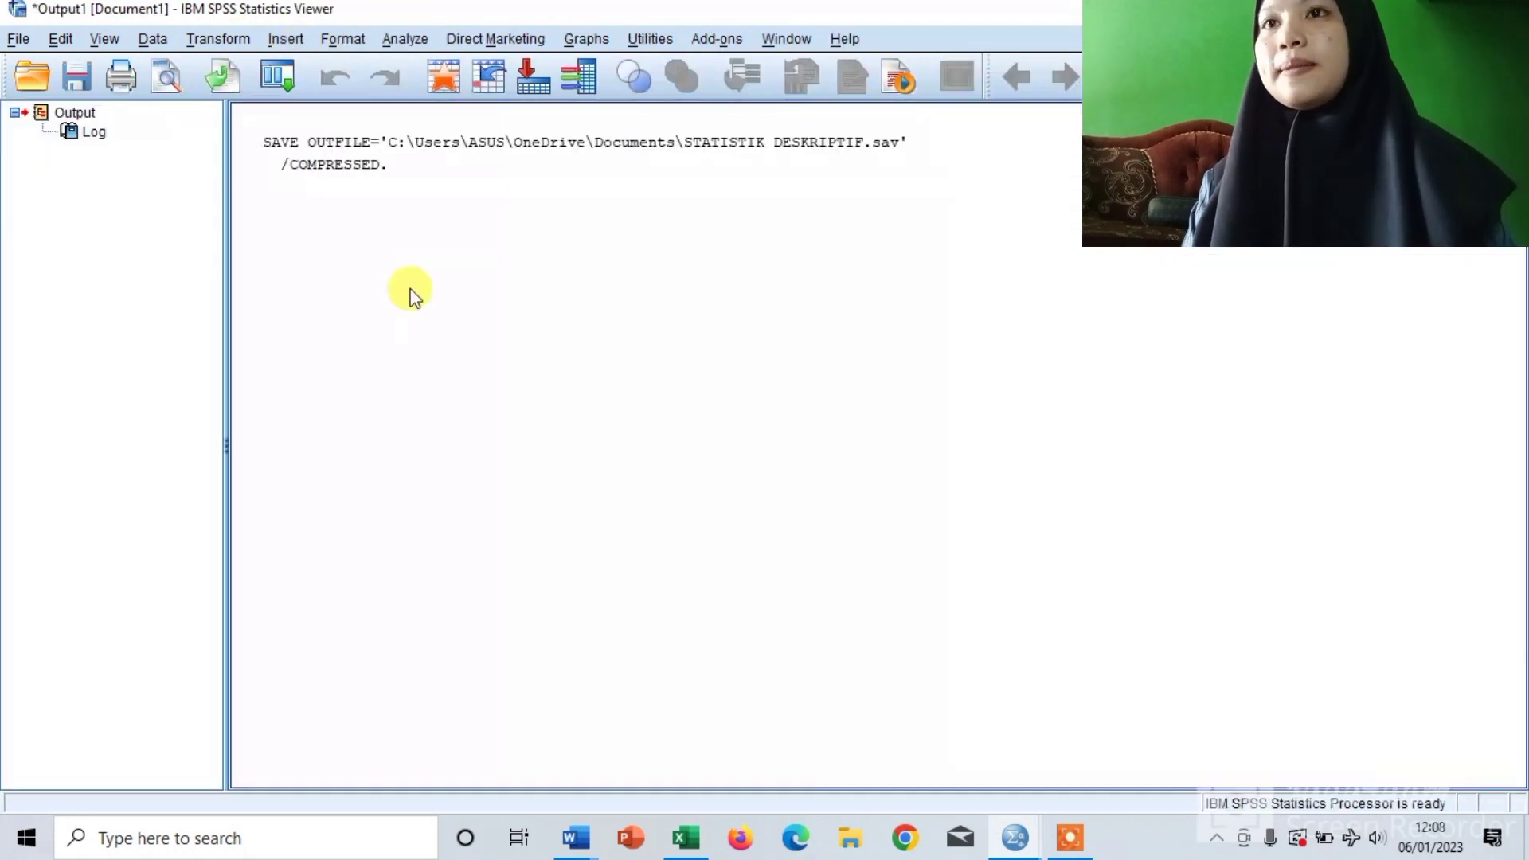
- From the STATISTIK DESKRIPTIF data window, set up a Frequencies analysis with variables X1.1 through X1.6
mouse_move(1012, 837)
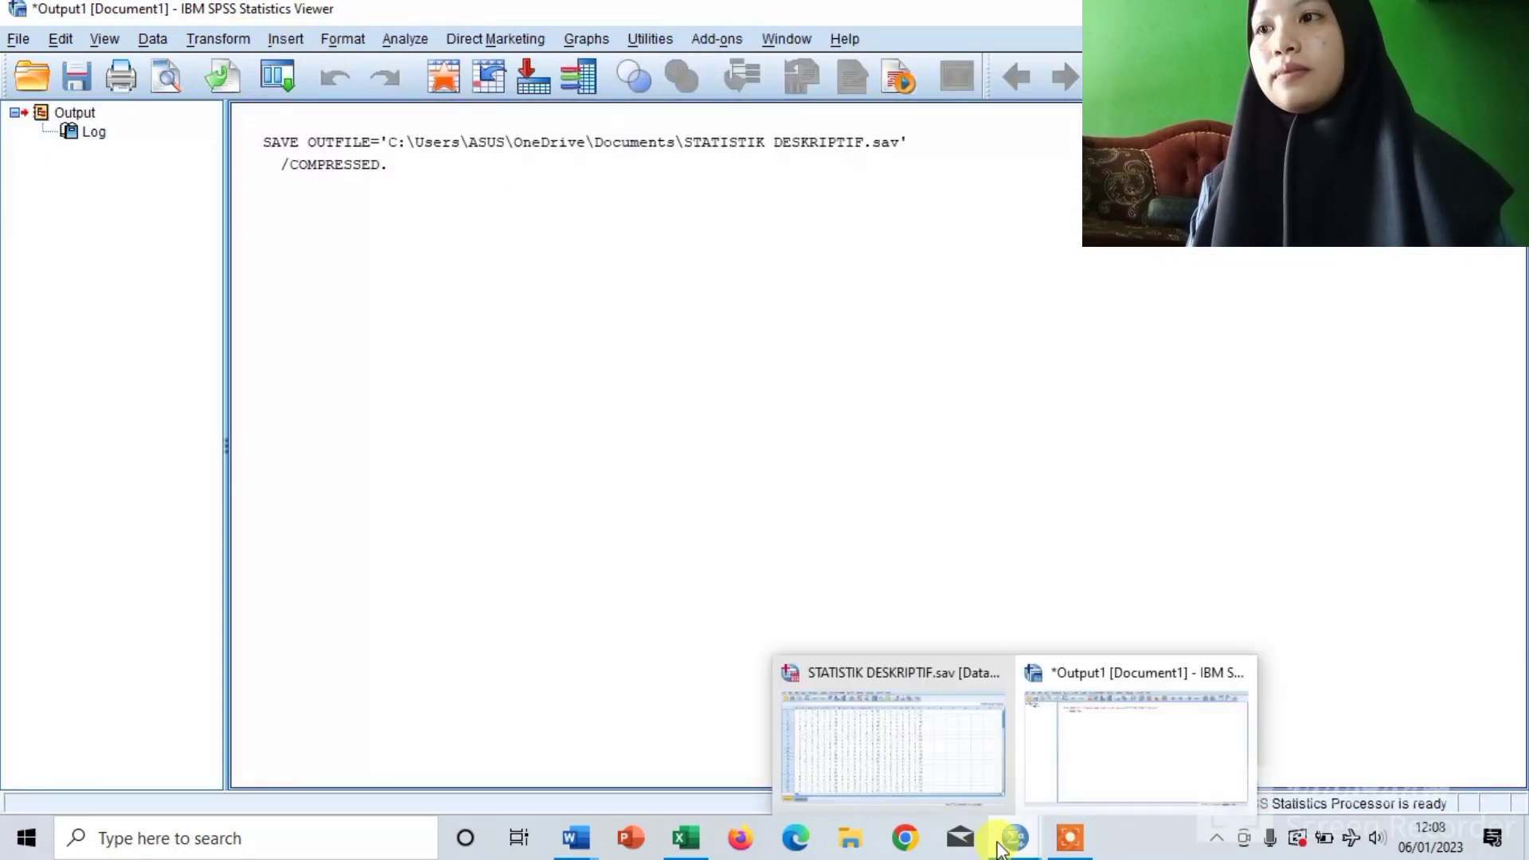
left_click(935, 753)
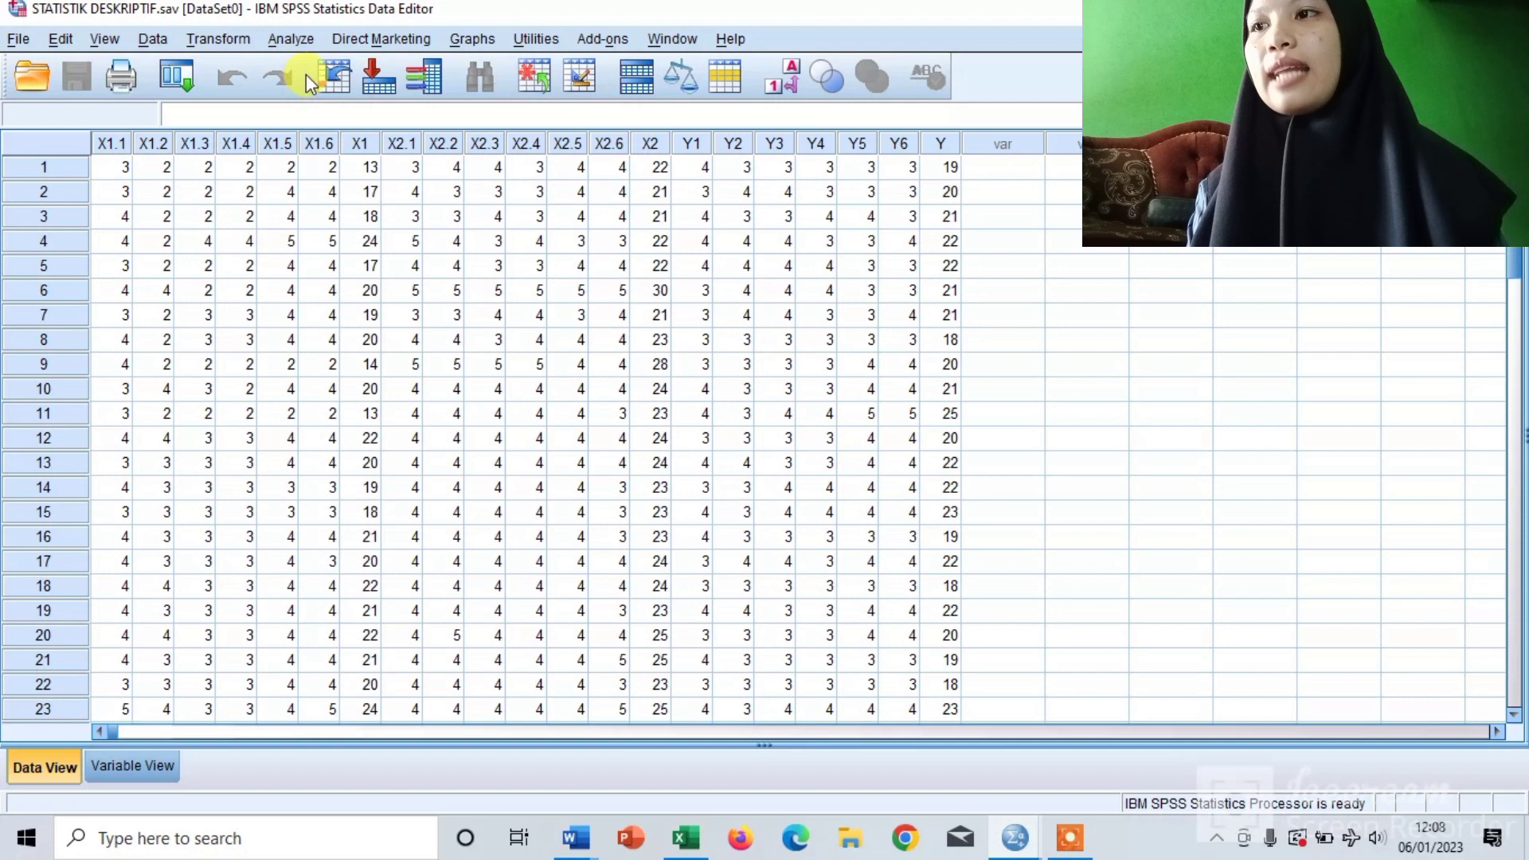
left_click(295, 49)
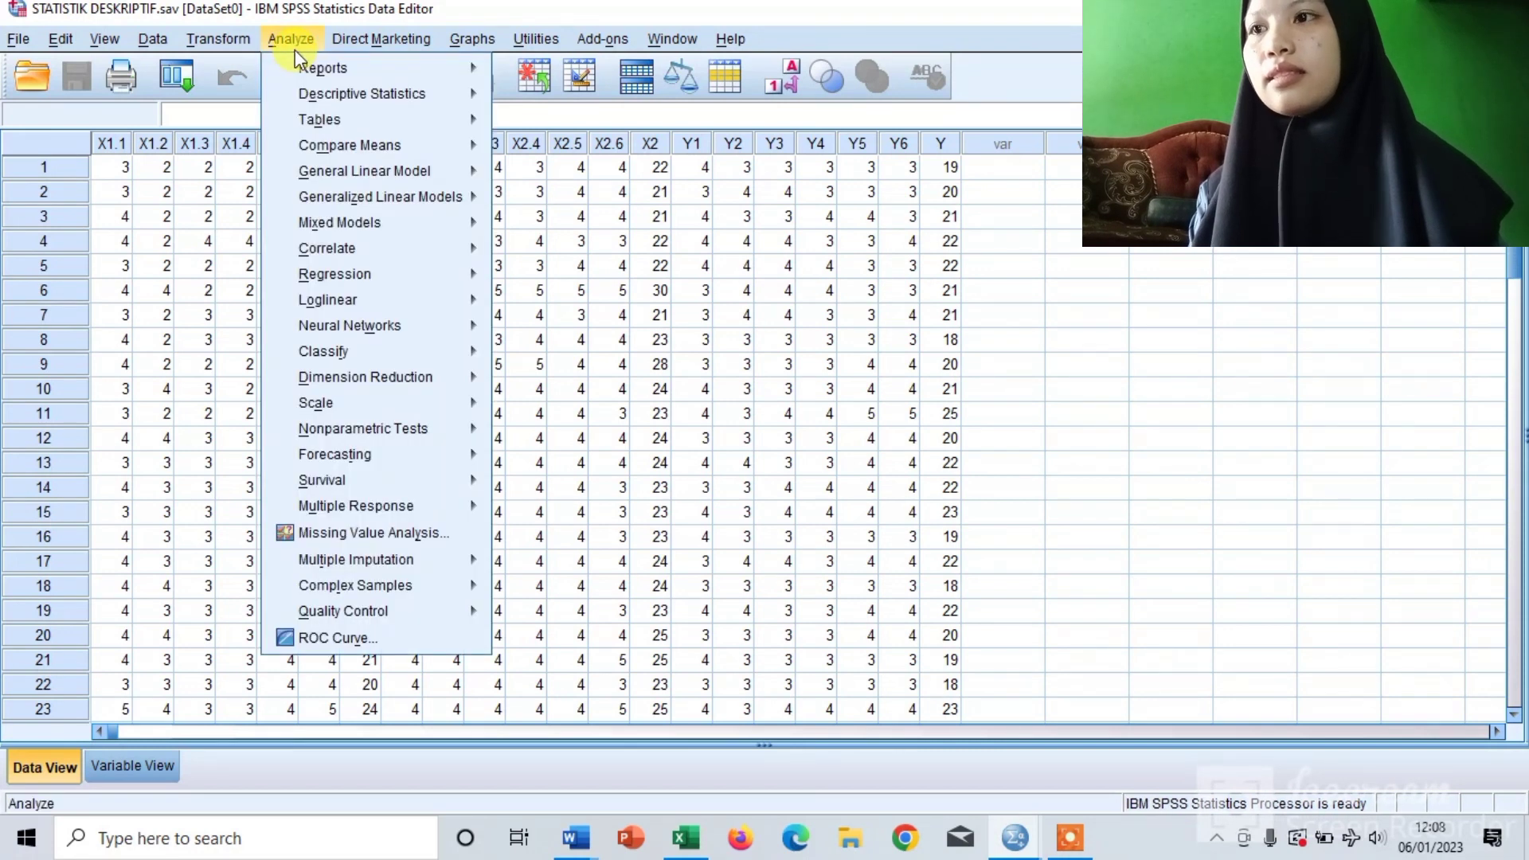
mouse_move(312, 92)
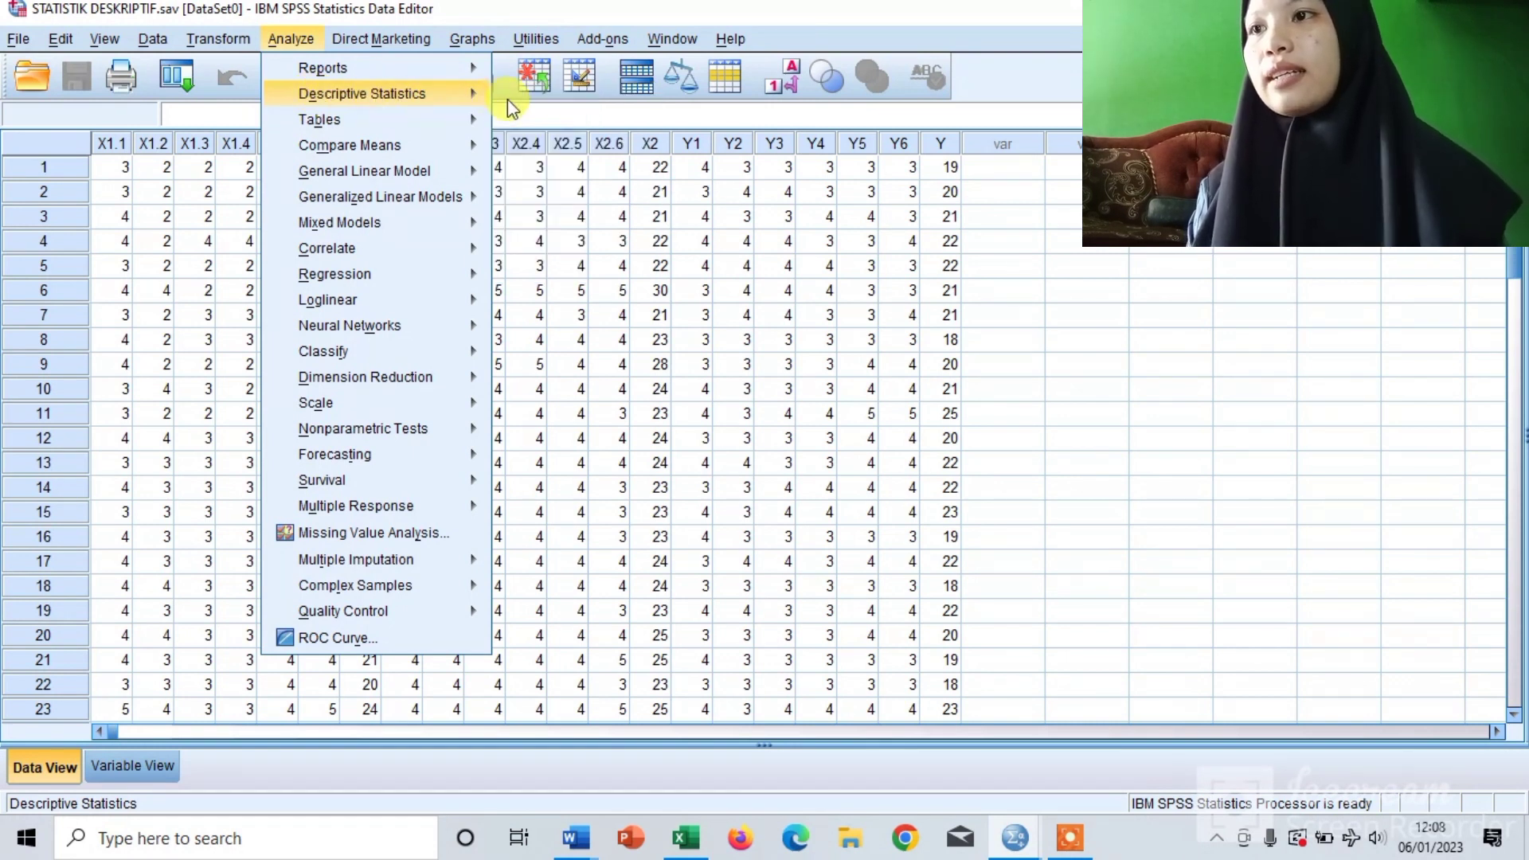
mouse_move(482, 93)
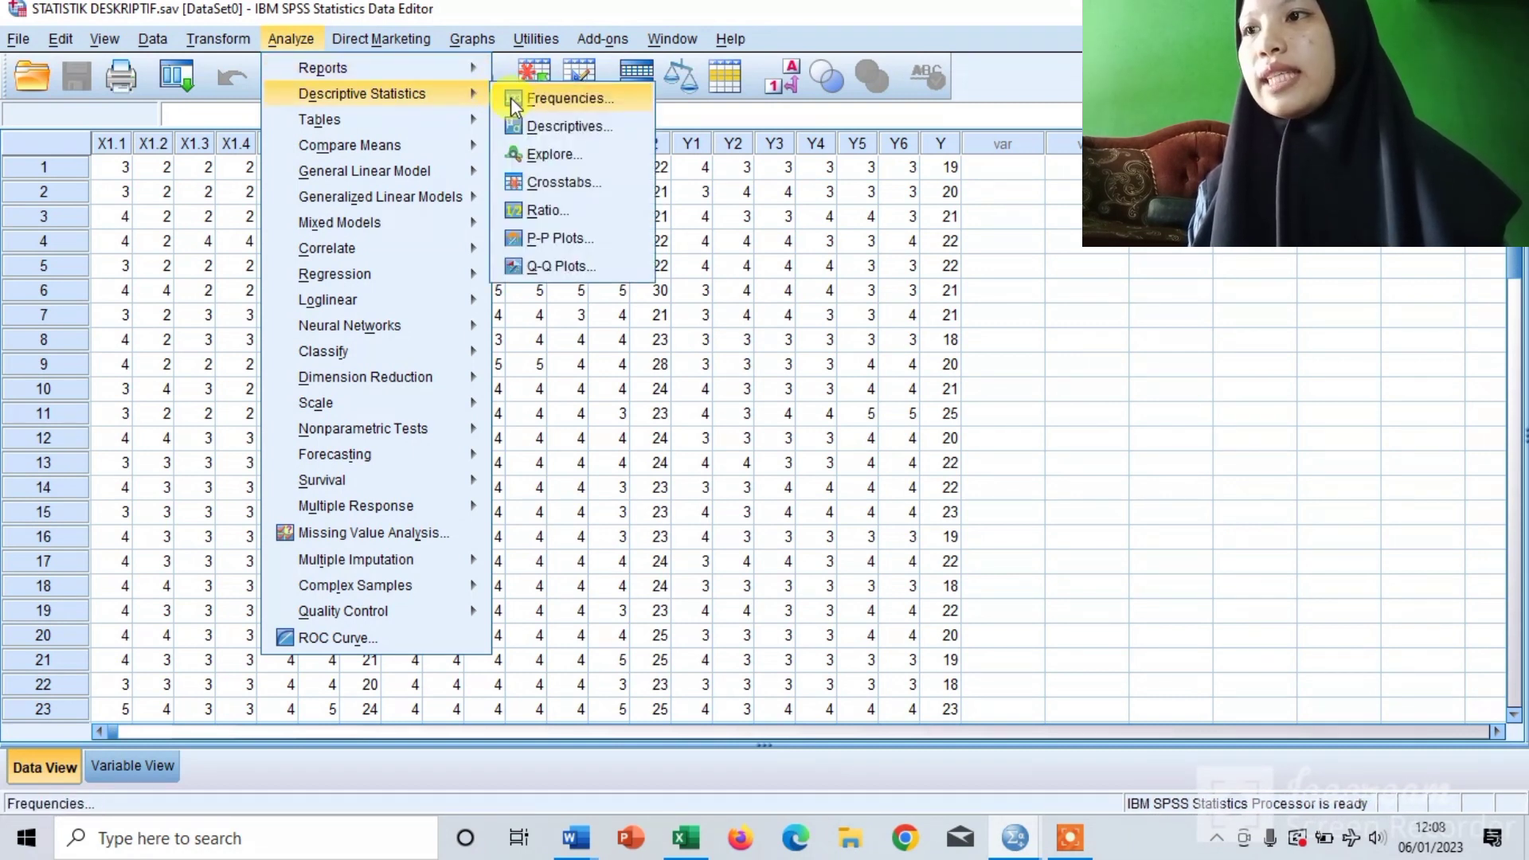
left_click(525, 98)
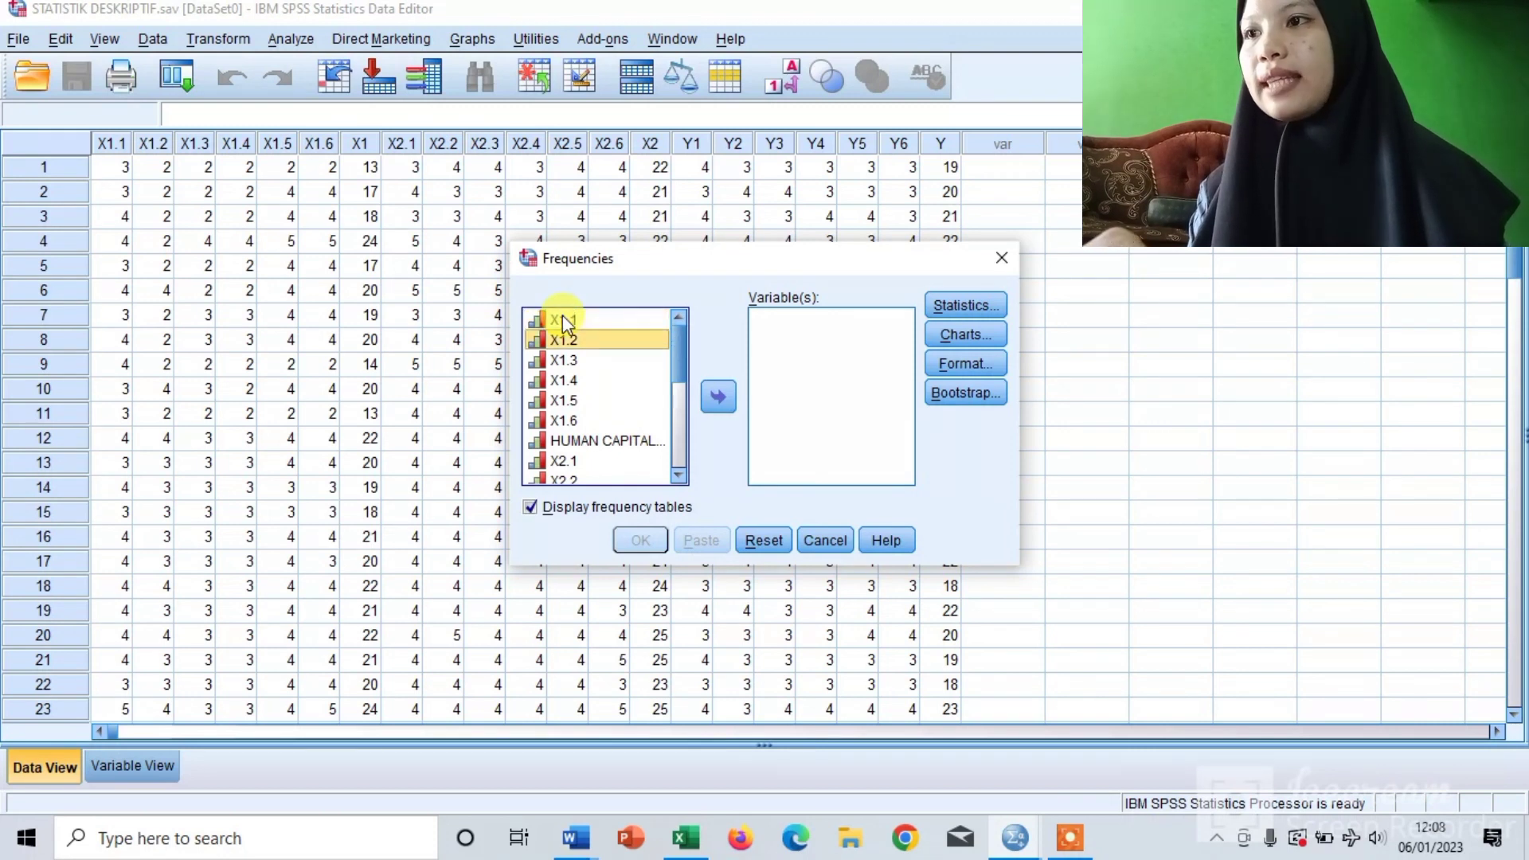
key("shift+Down")
key("shift+Down")
key("shift+Down")
key("shift+Down")
key("shift+Down")
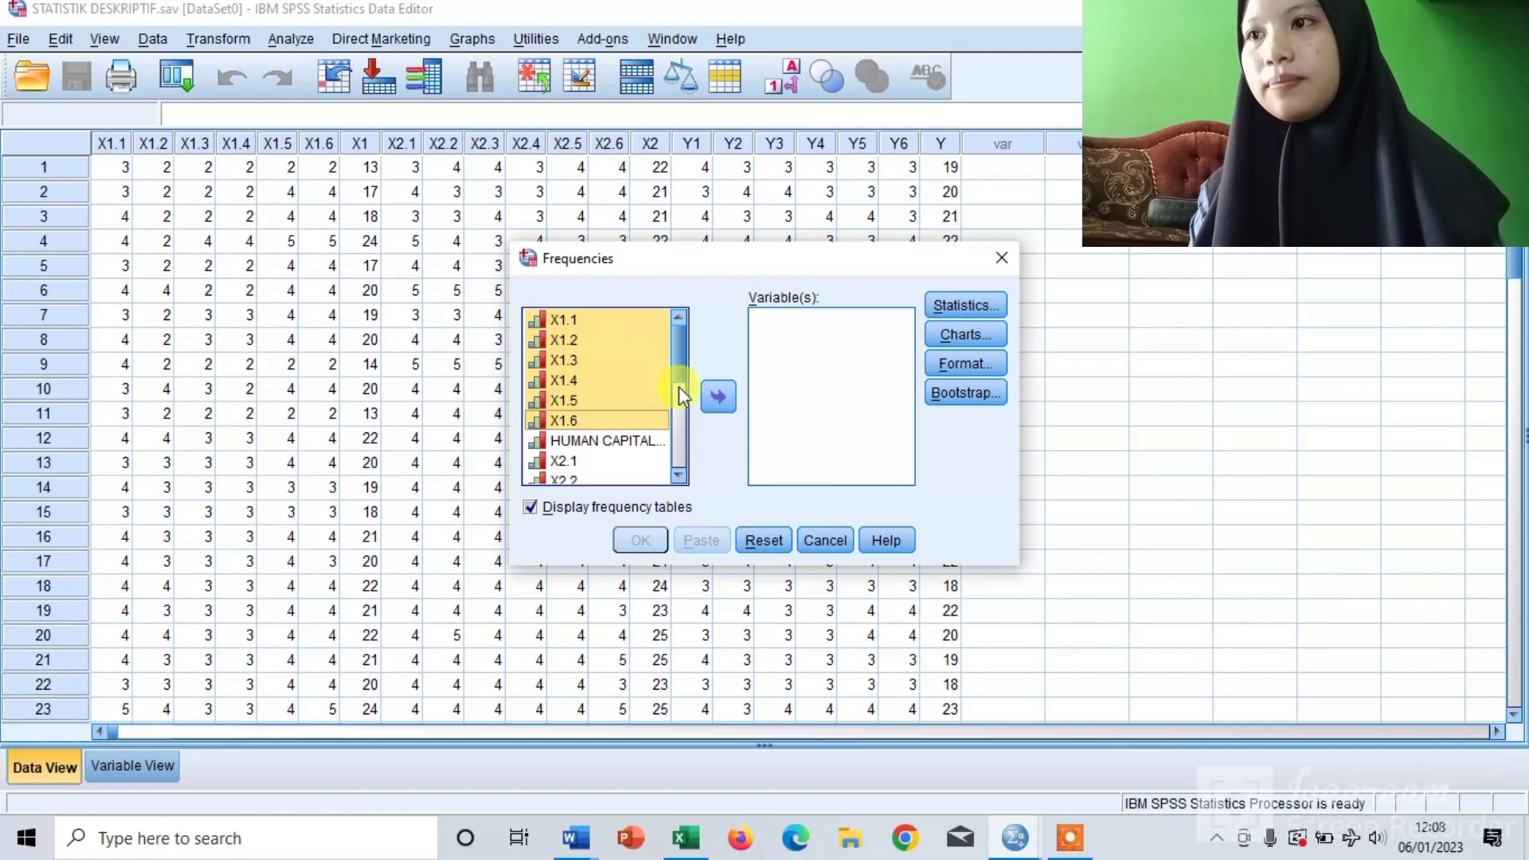
left_click(713, 399)
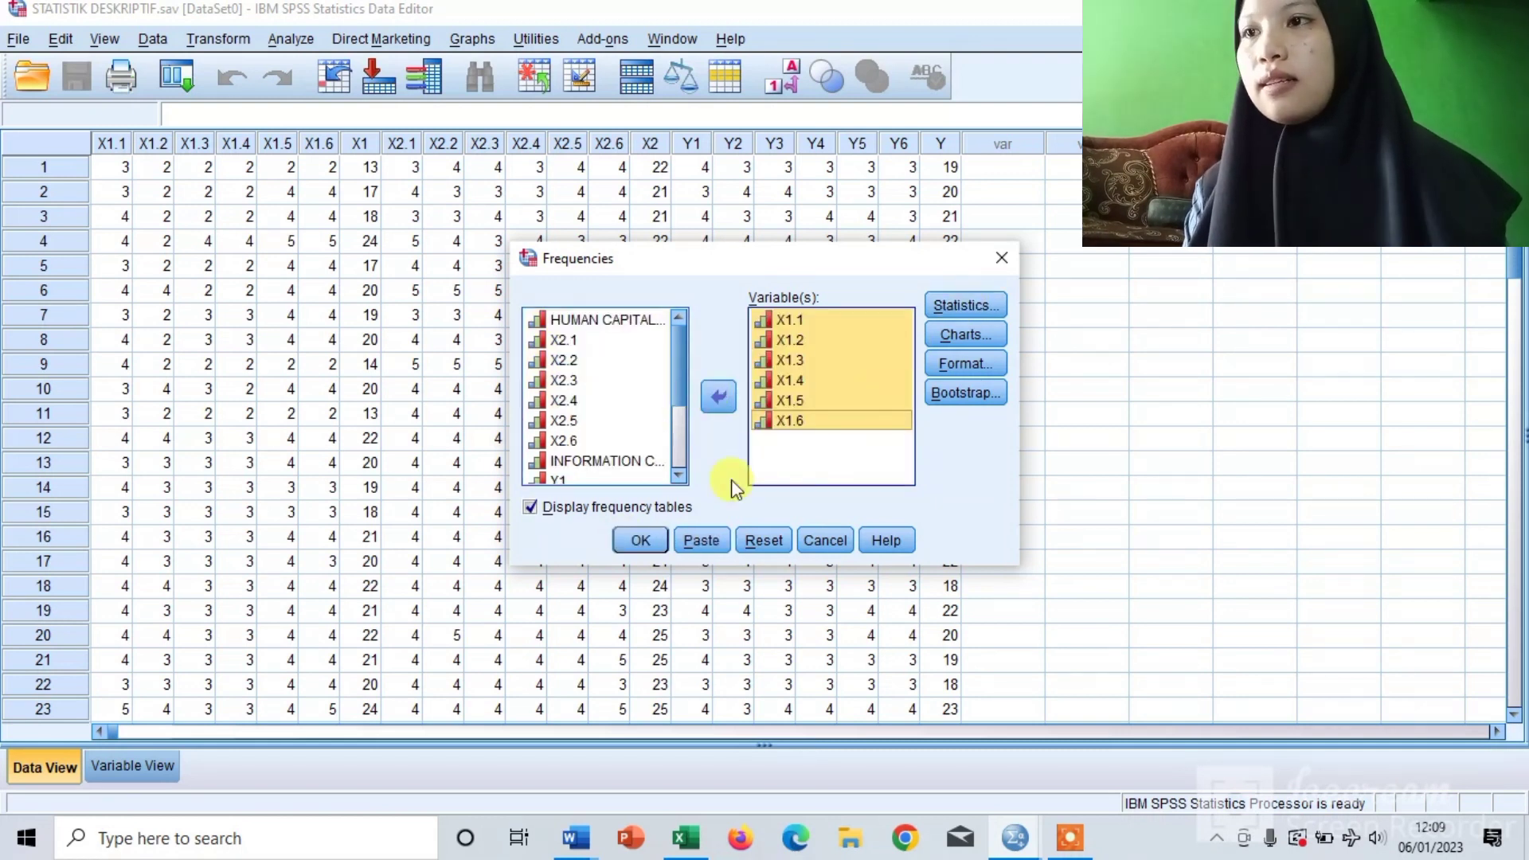
- Run the Frequencies analysis for the X1 items and review their frequency tables down to X1.6
left_click(640, 540)
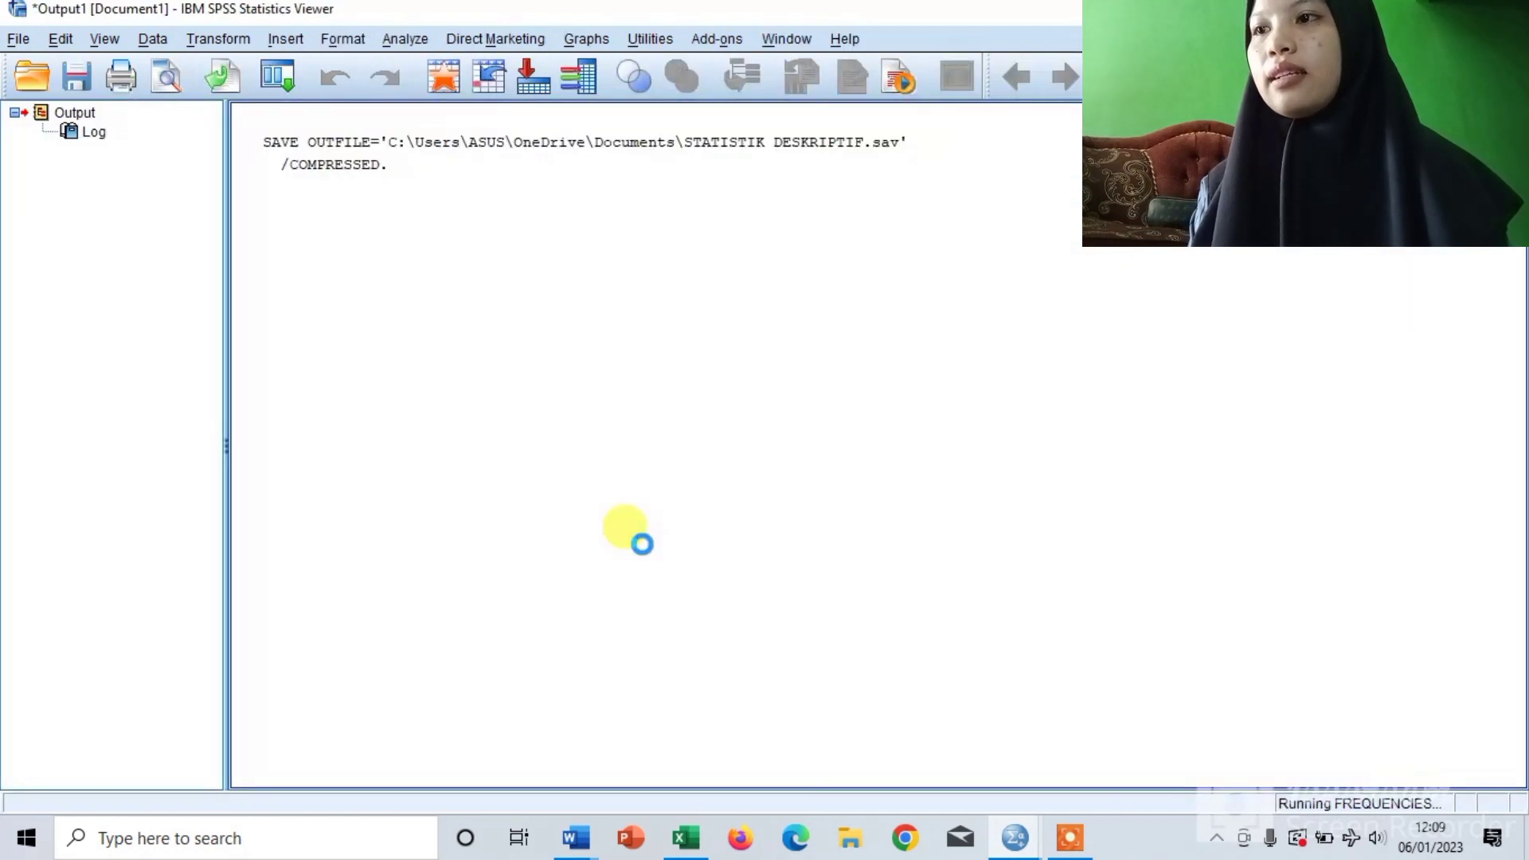
scroll(642, 544, "down", 7)
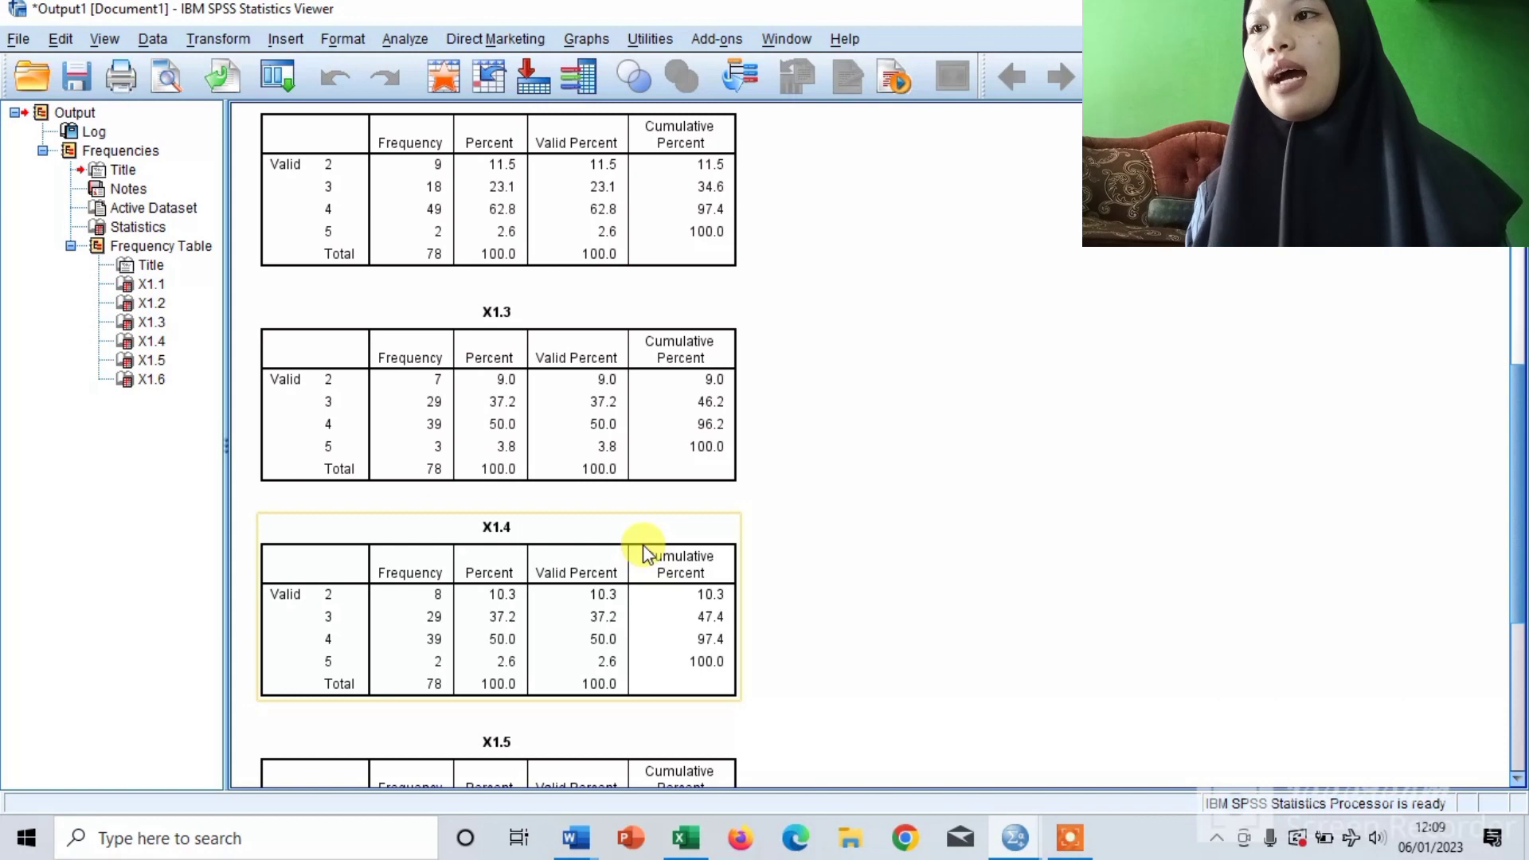
scroll(643, 551, "down", 5)
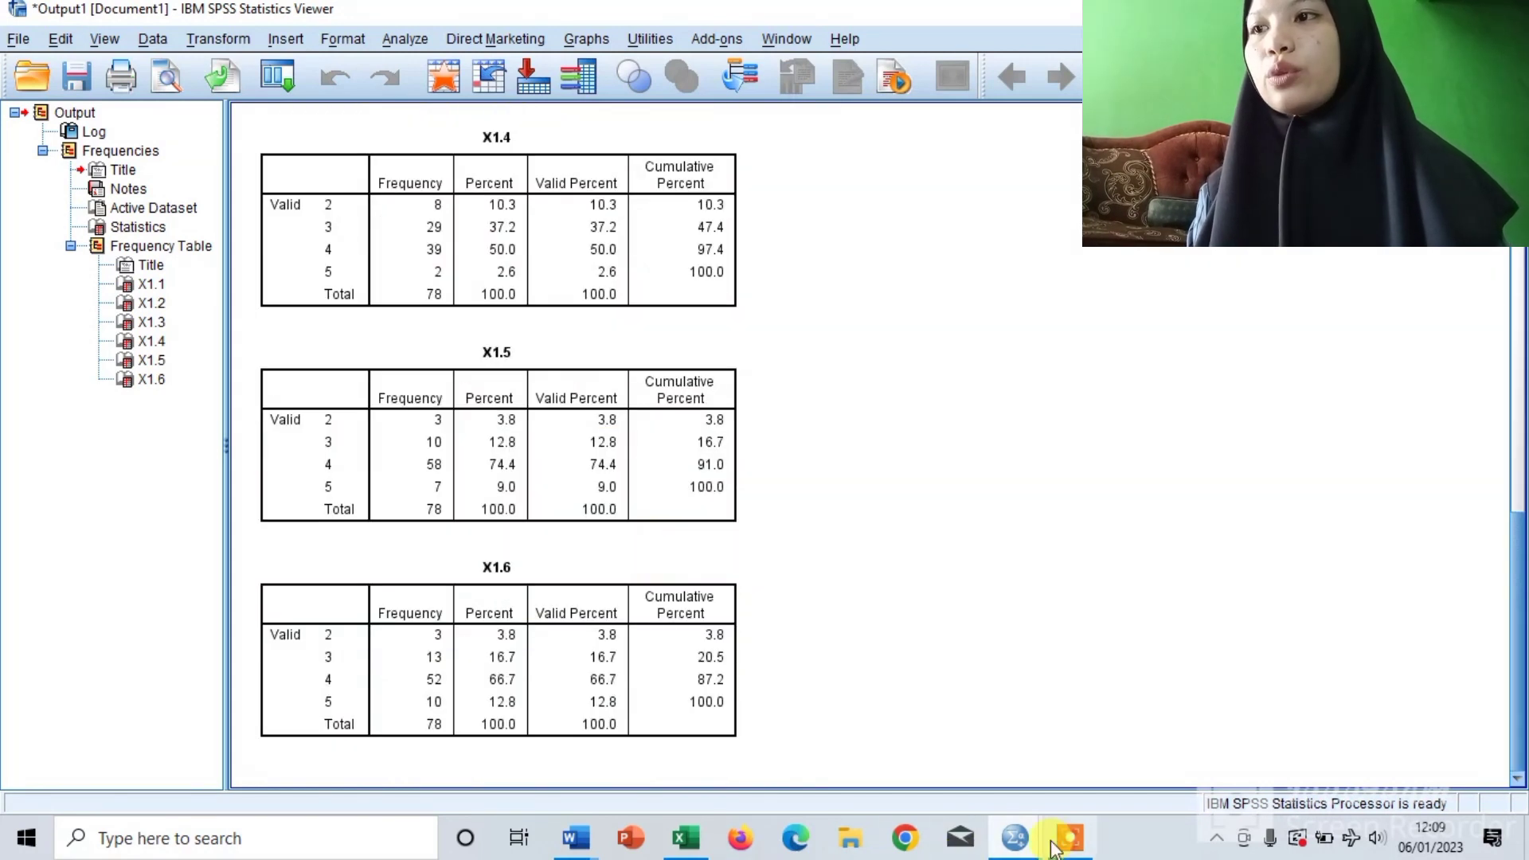
- Reopen the Frequencies analysis from the data window and remove X1.1 through X1.6 from the analysed variables
mouse_move(1015, 847)
left_click(931, 753)
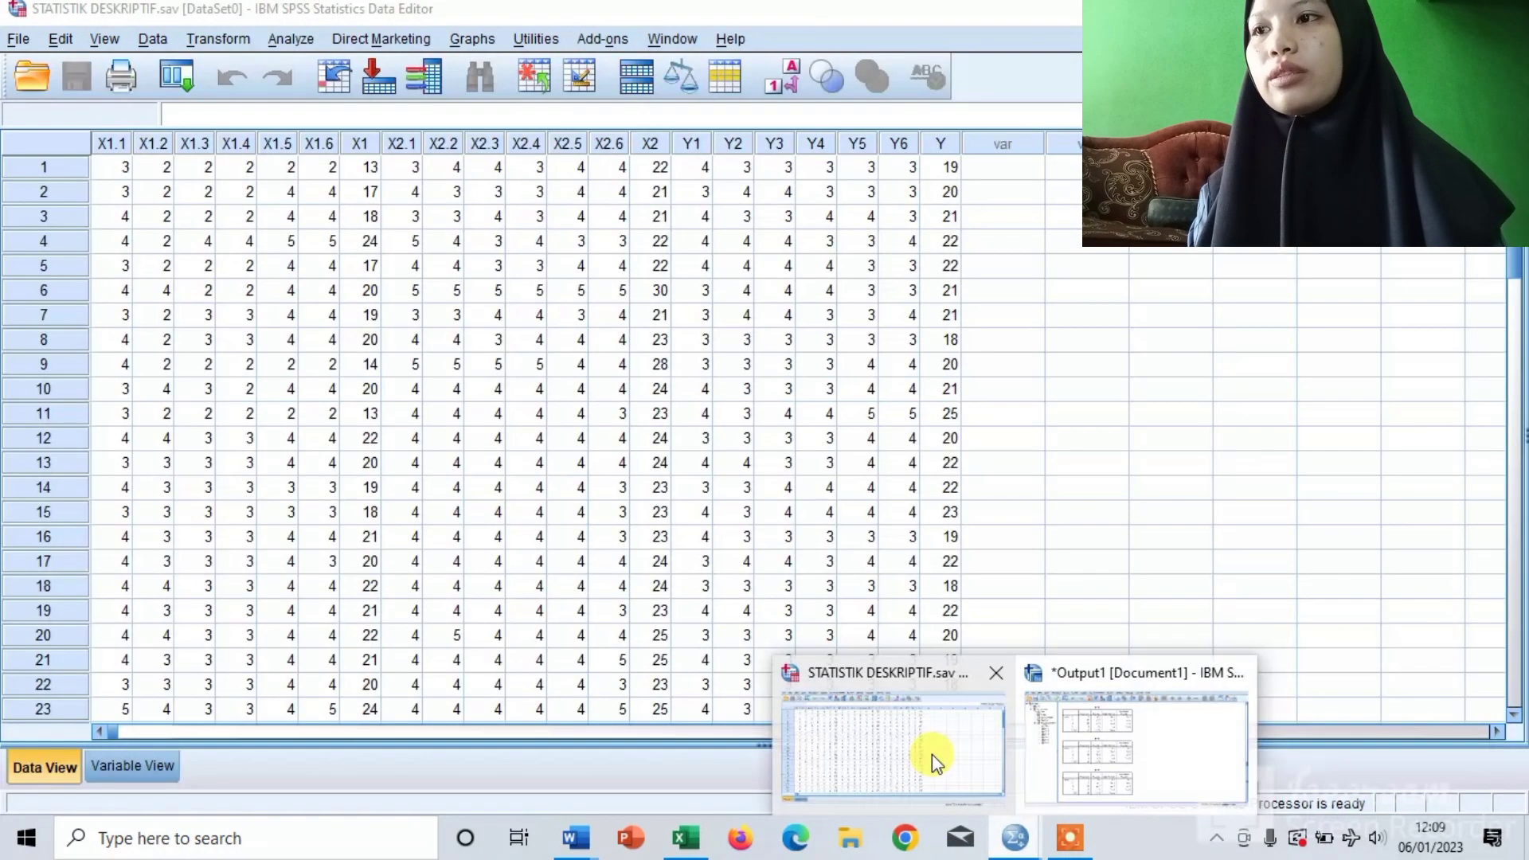
left_click(297, 38)
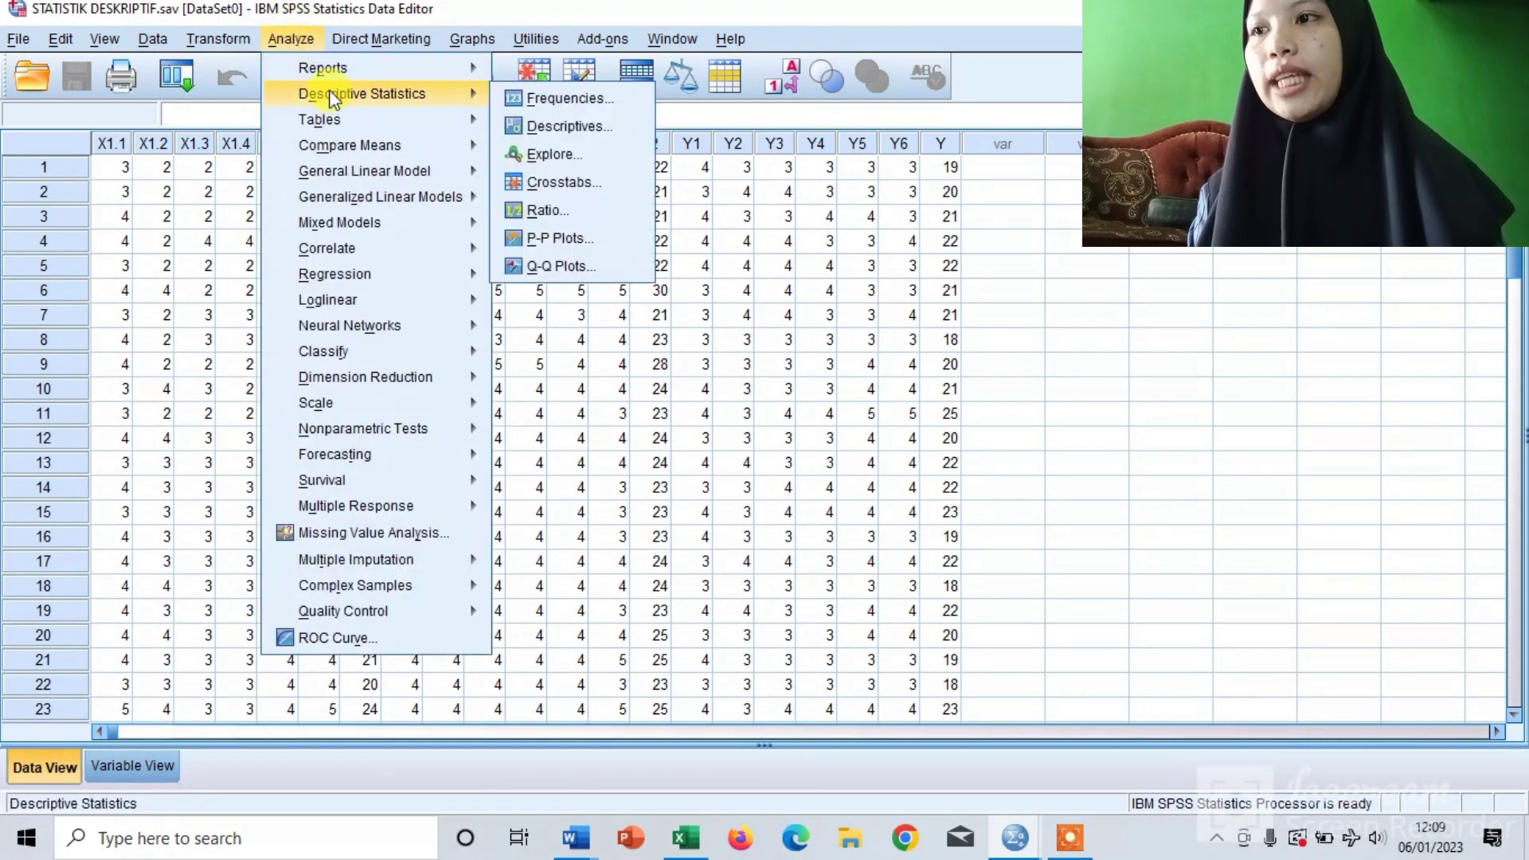
left_click(504, 102)
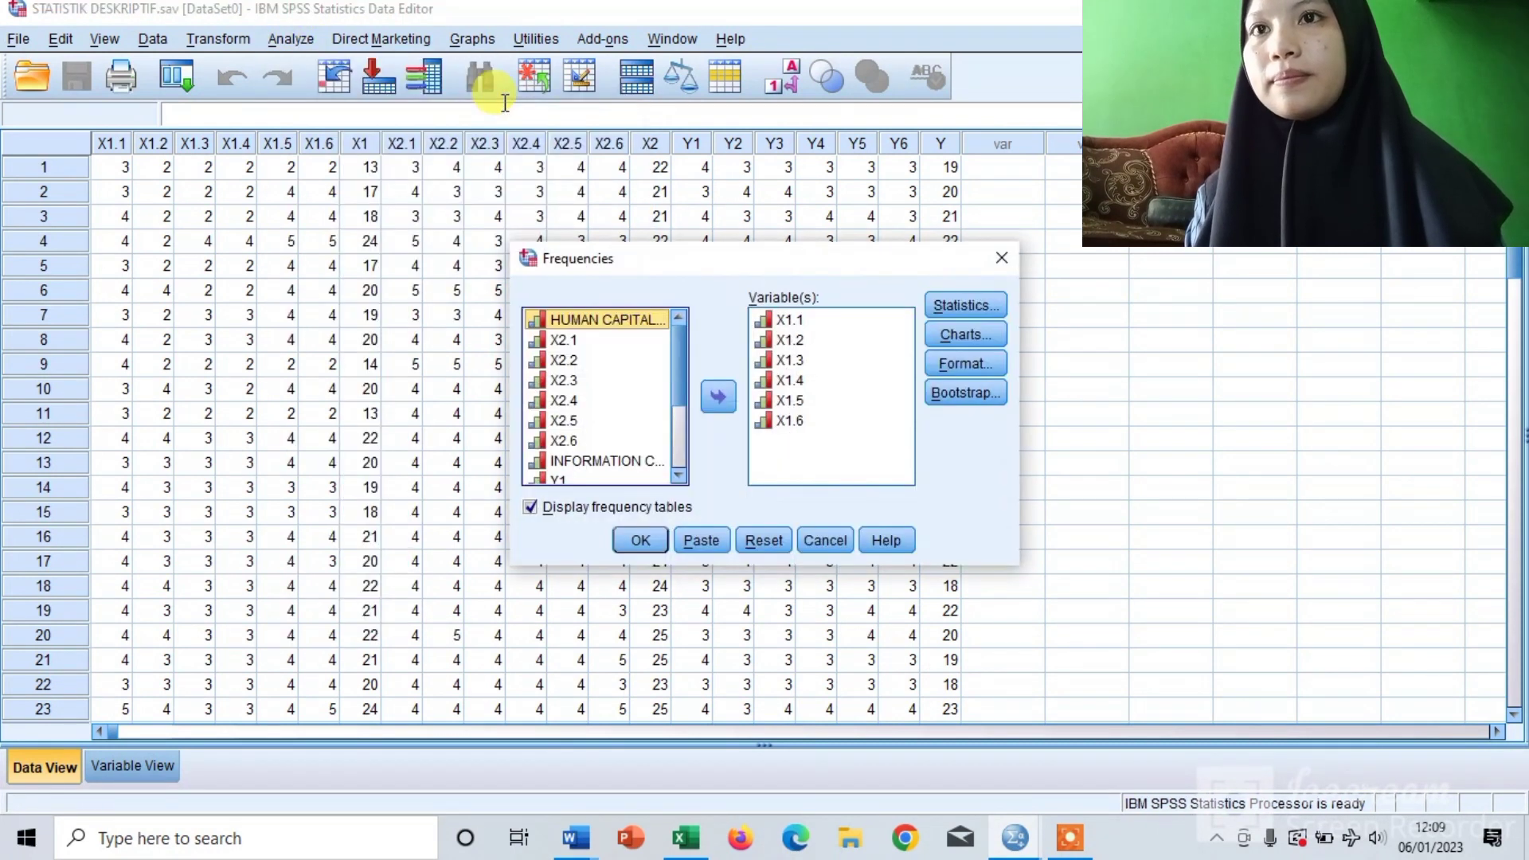
left_click(786, 321)
left_click_drag(786, 326, 788, 421)
left_click(719, 402)
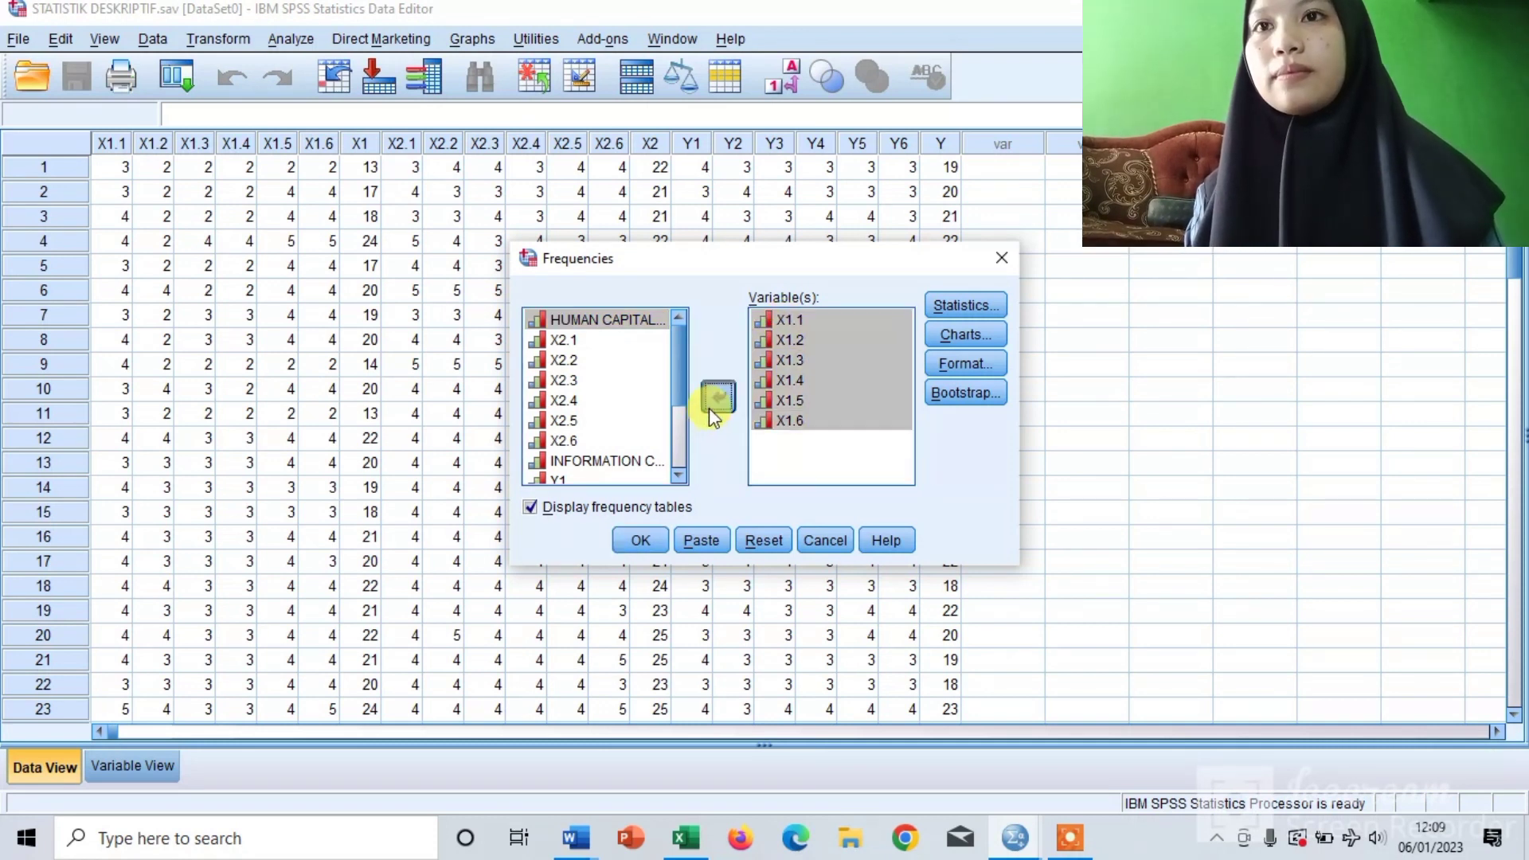
- Add X2.1 through X2.6 to the Frequencies analysis, run it, and review the resulting frequency tables
left_click(569, 461)
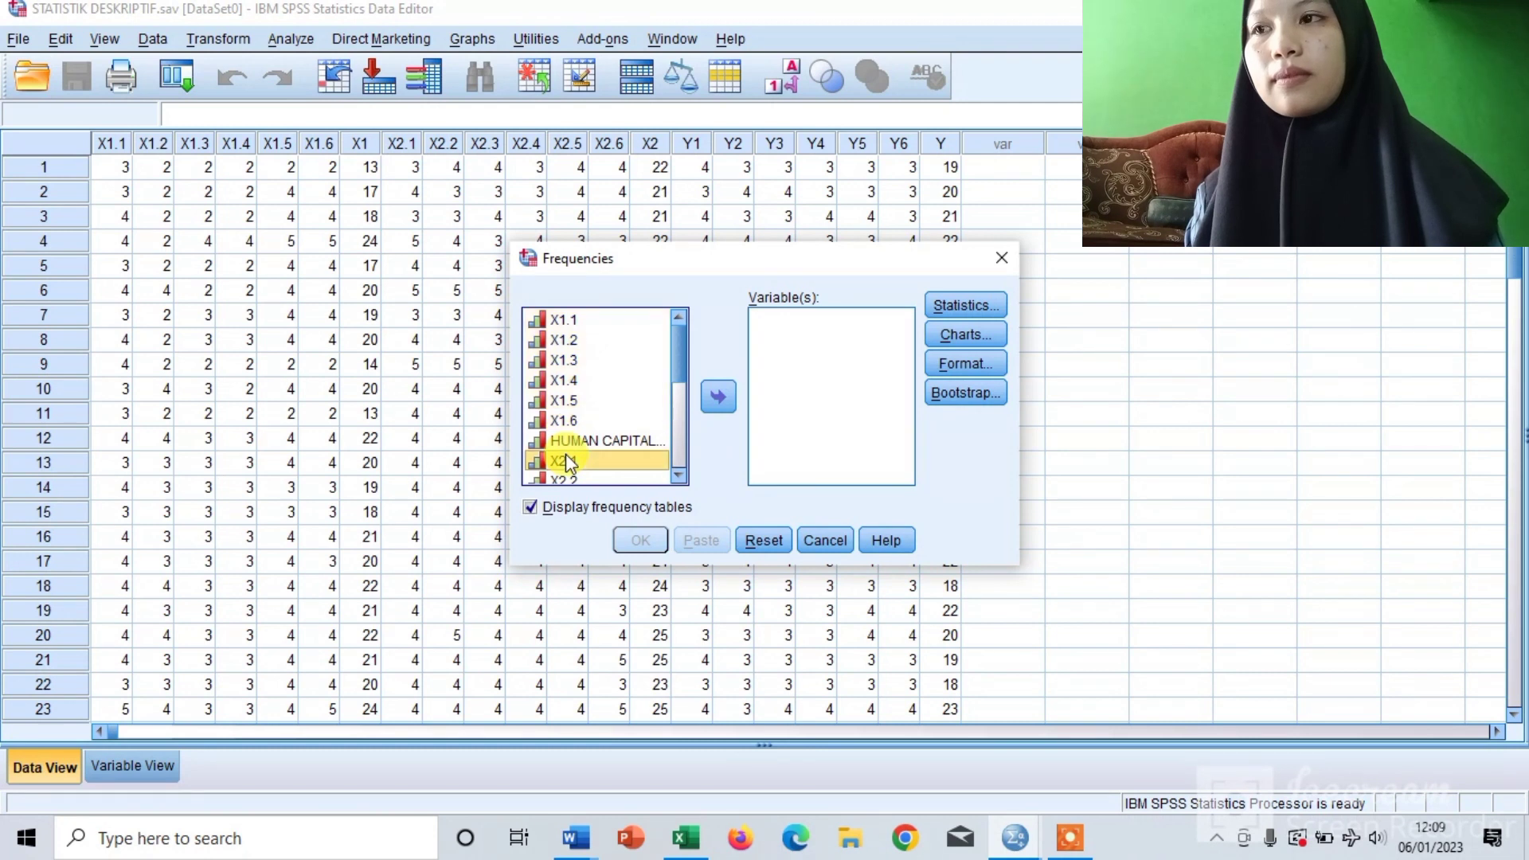
key("shift+Down")
key("shift+Down")
key("shift+Down")
key("shift+Down")
key("shift+Down")
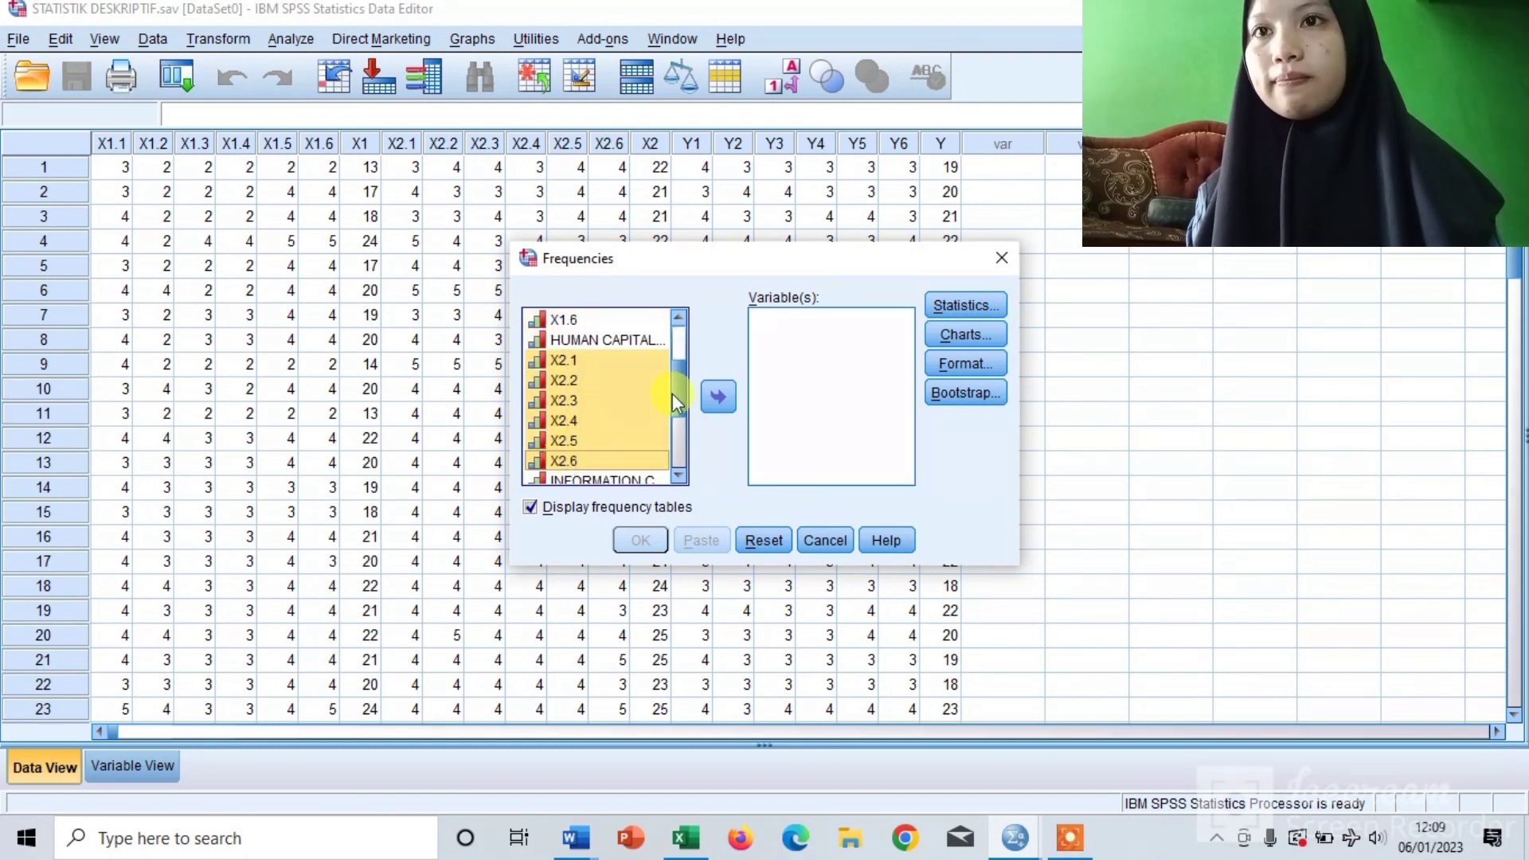
left_click(719, 398)
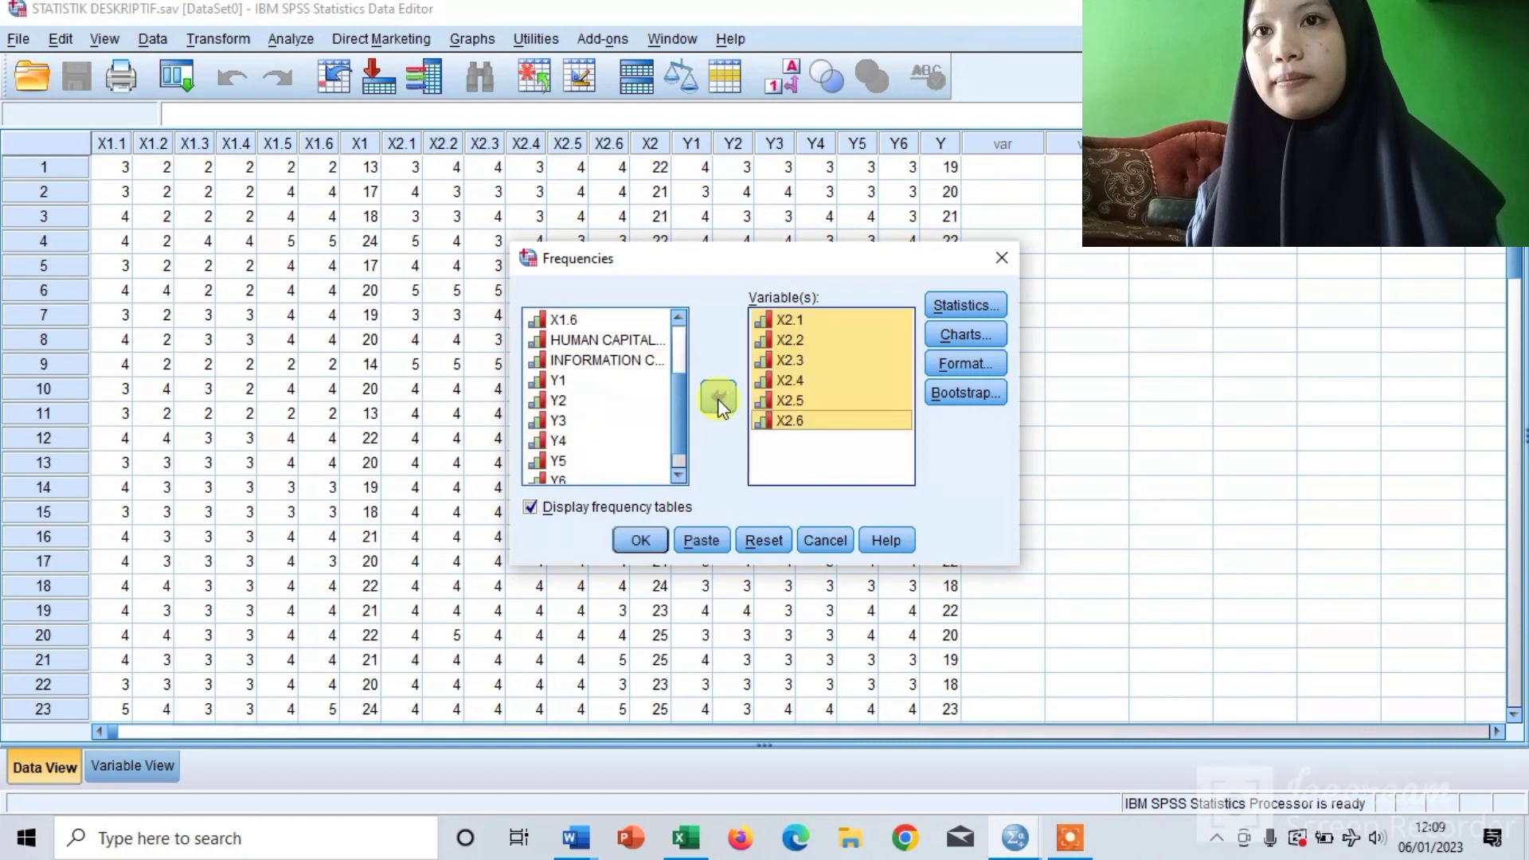
left_click(637, 541)
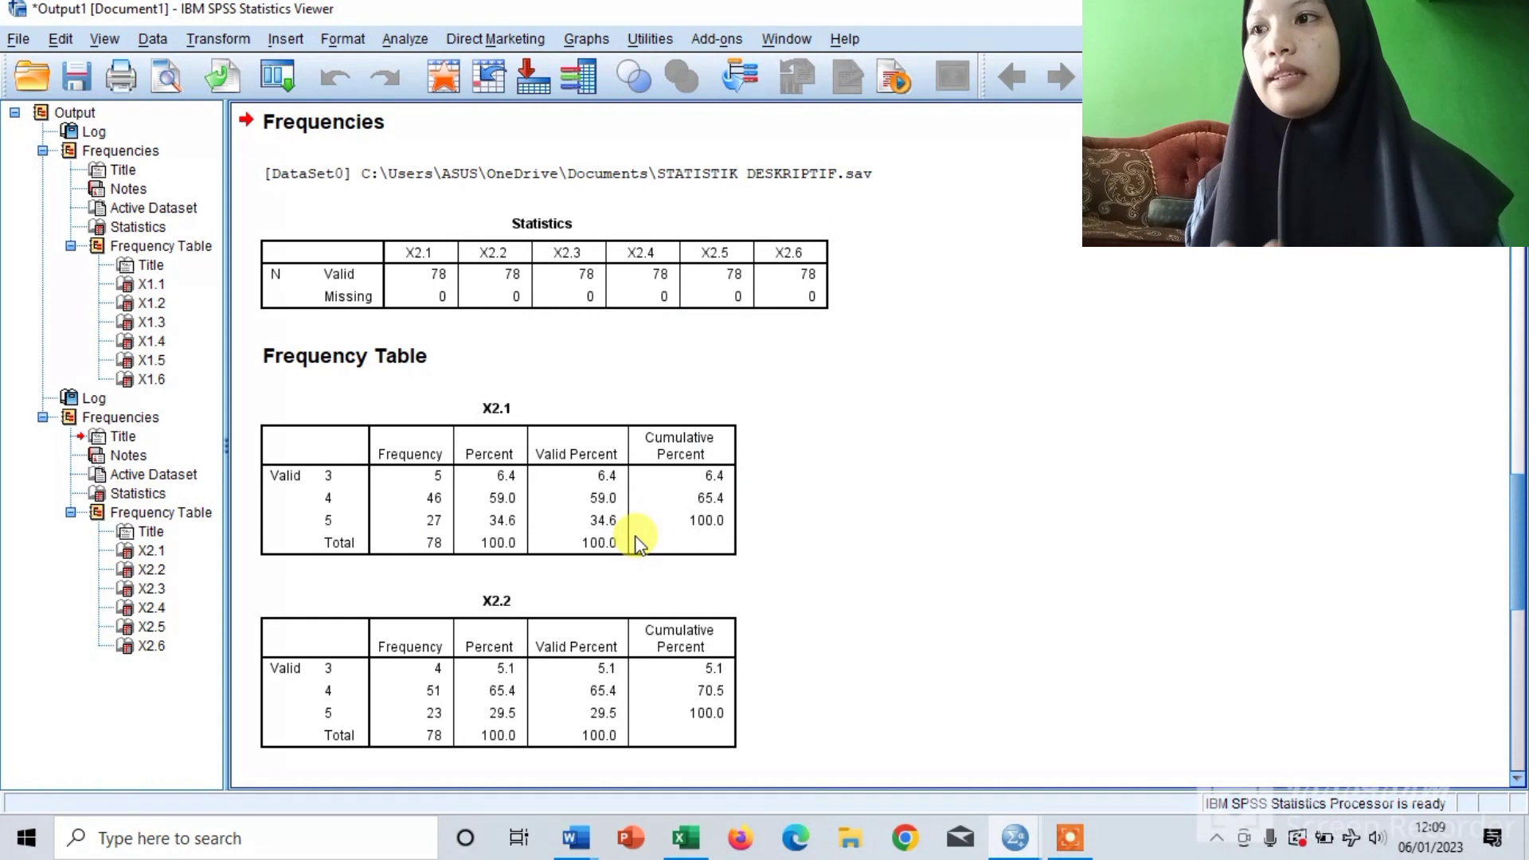
scroll(637, 543, "down", 5)
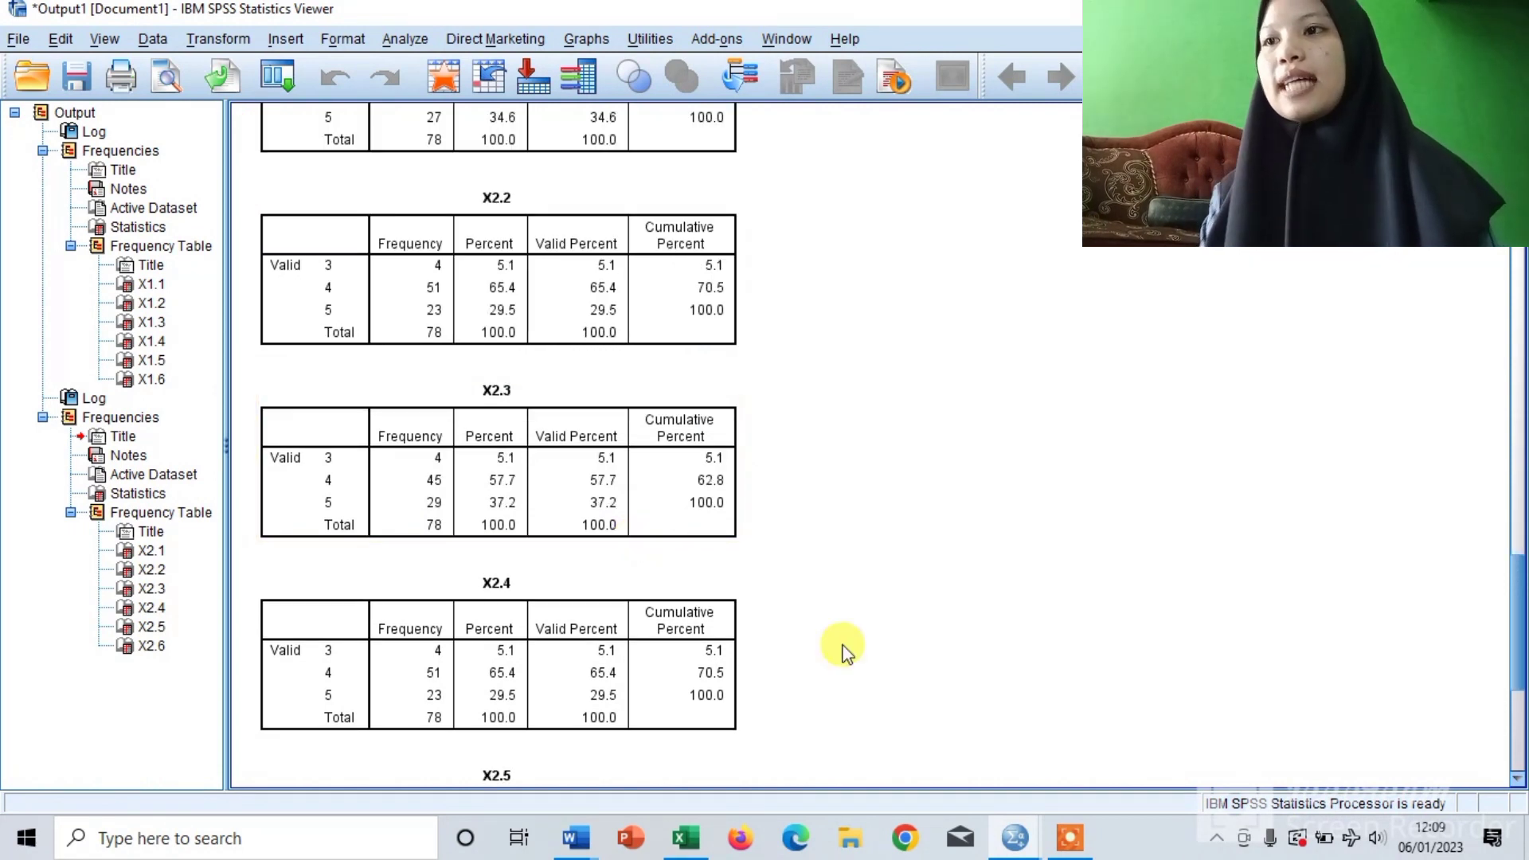
scroll(844, 649, "down", 5)
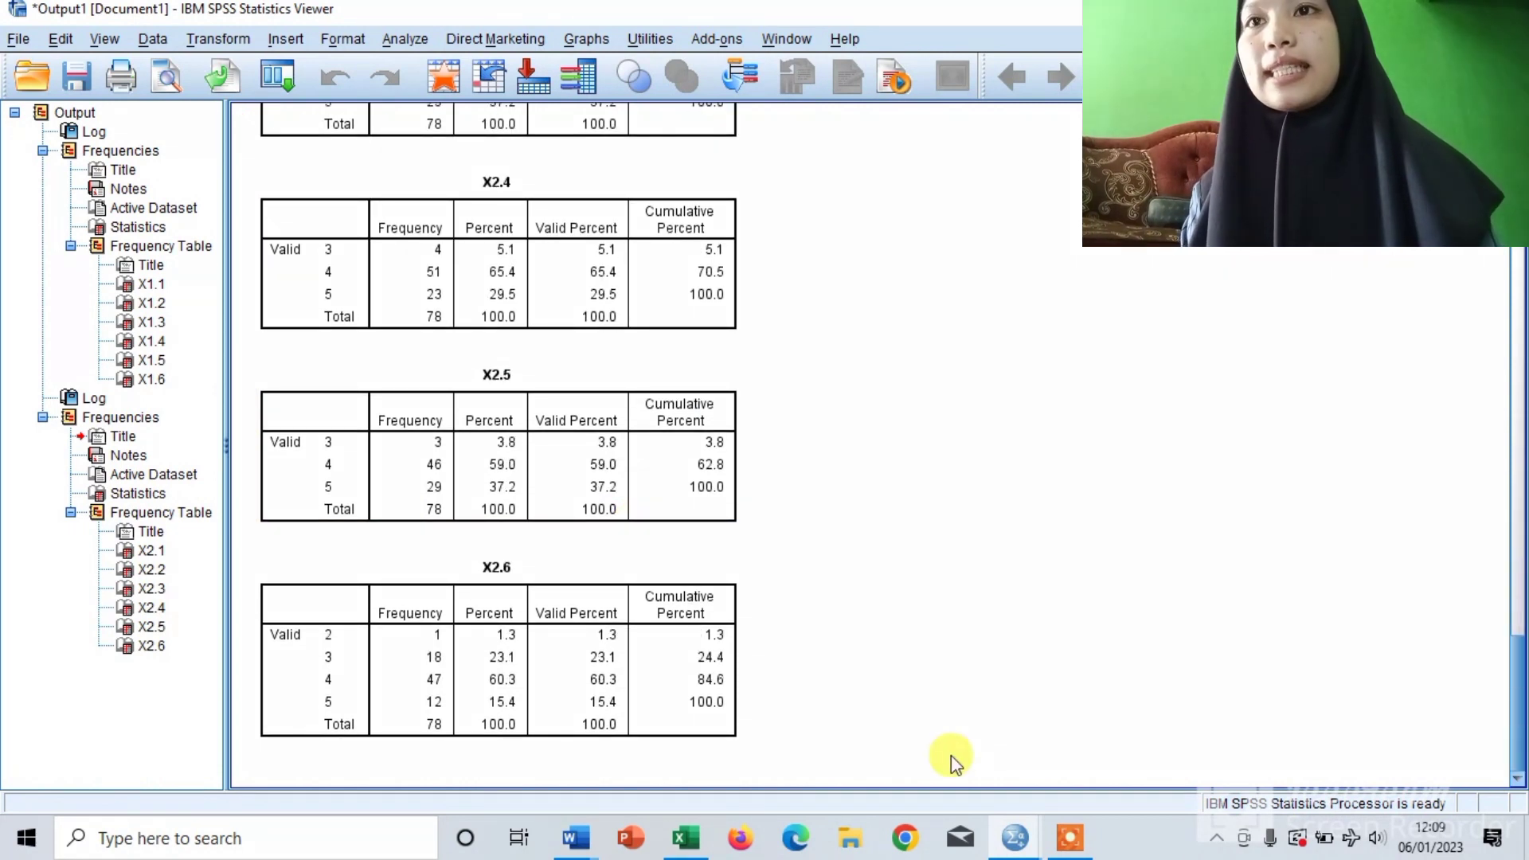
mouse_move(1014, 837)
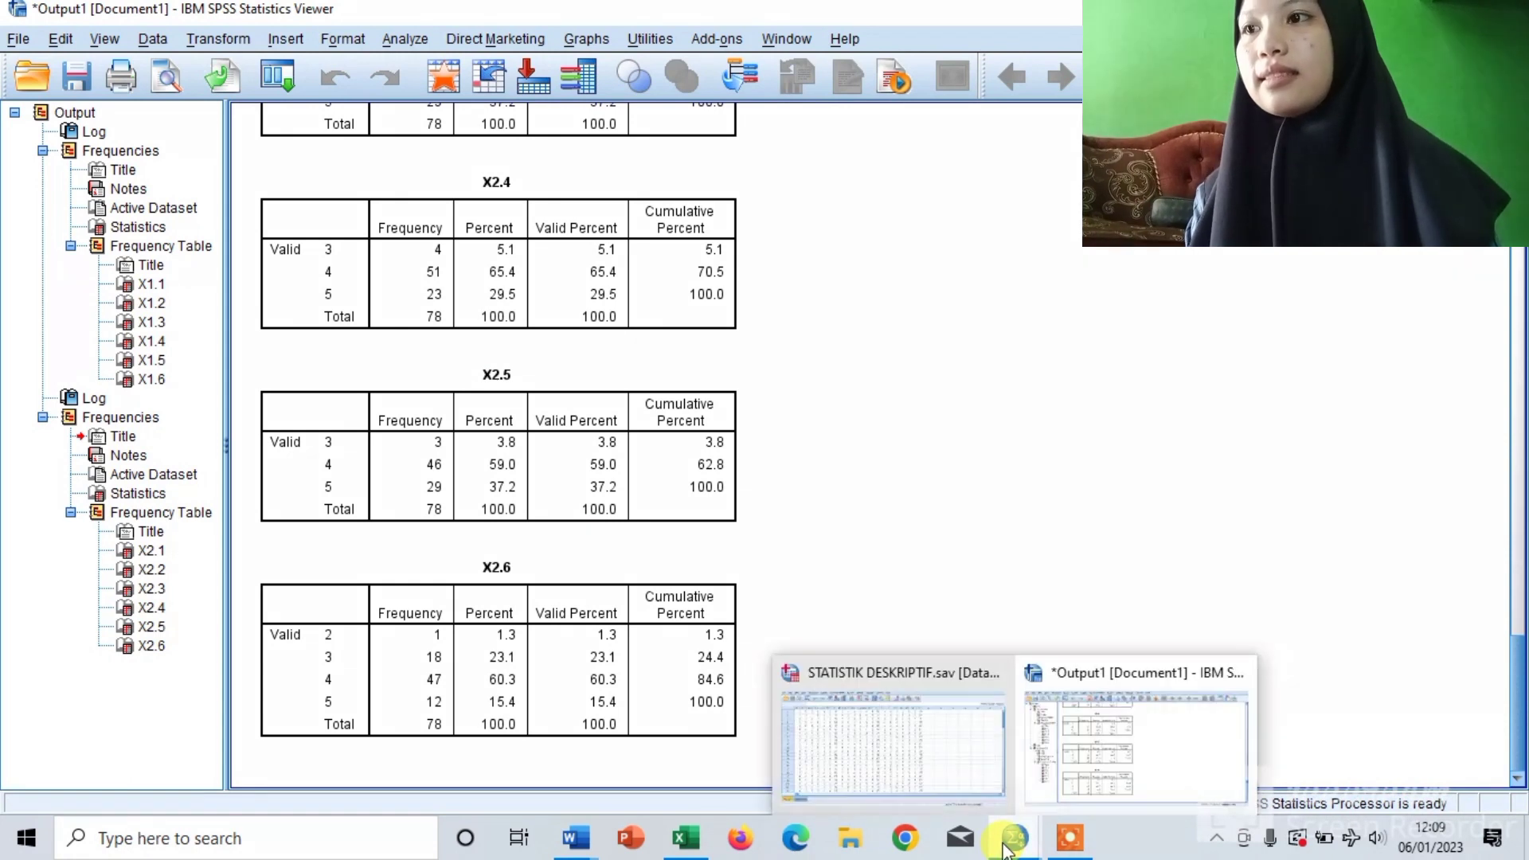
left_click(898, 765)
left_click(301, 38)
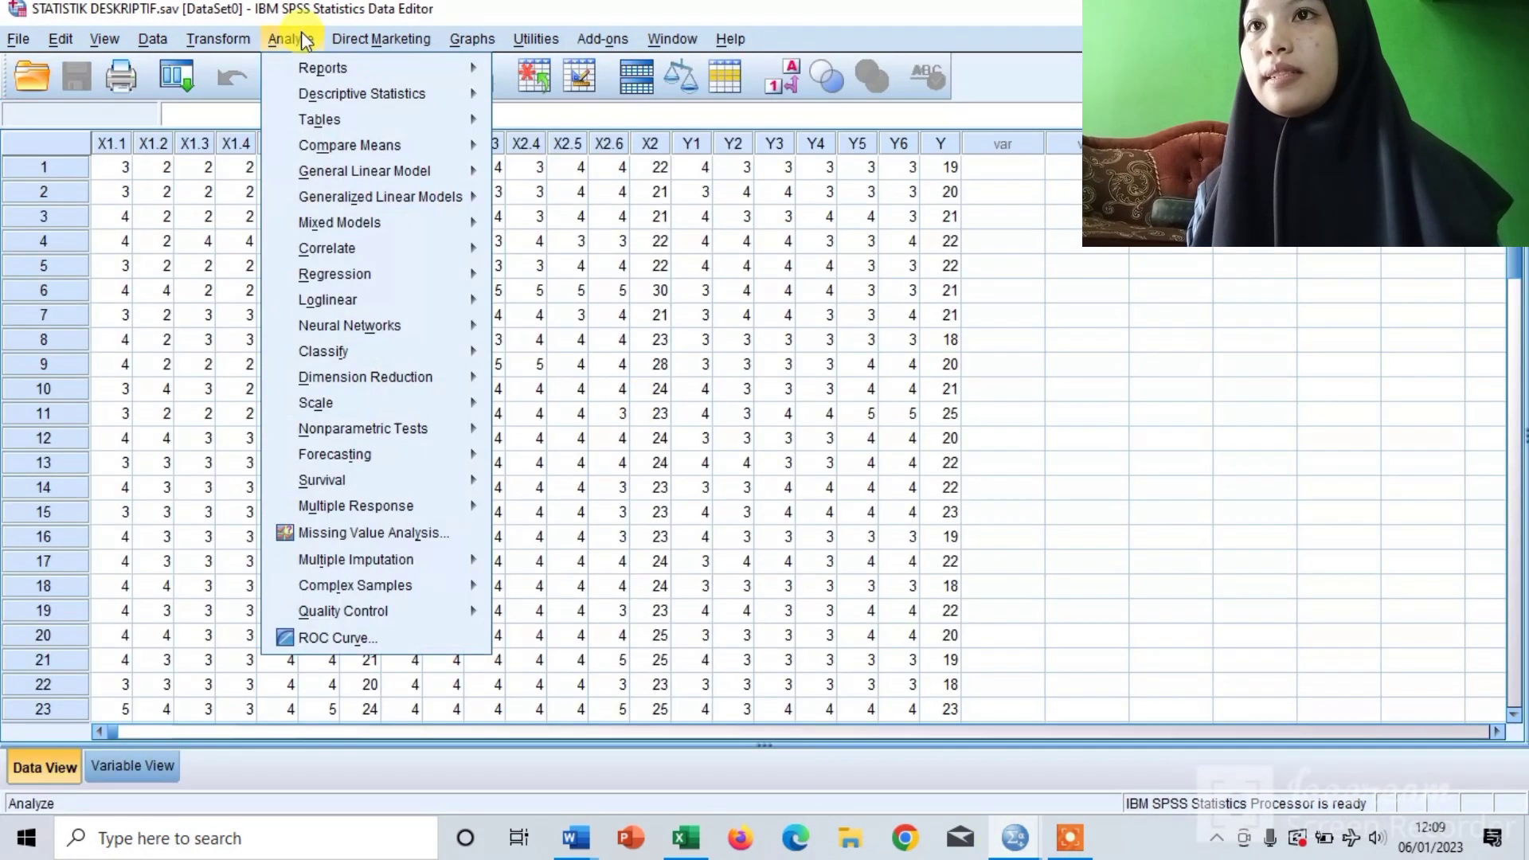
mouse_move(358, 120)
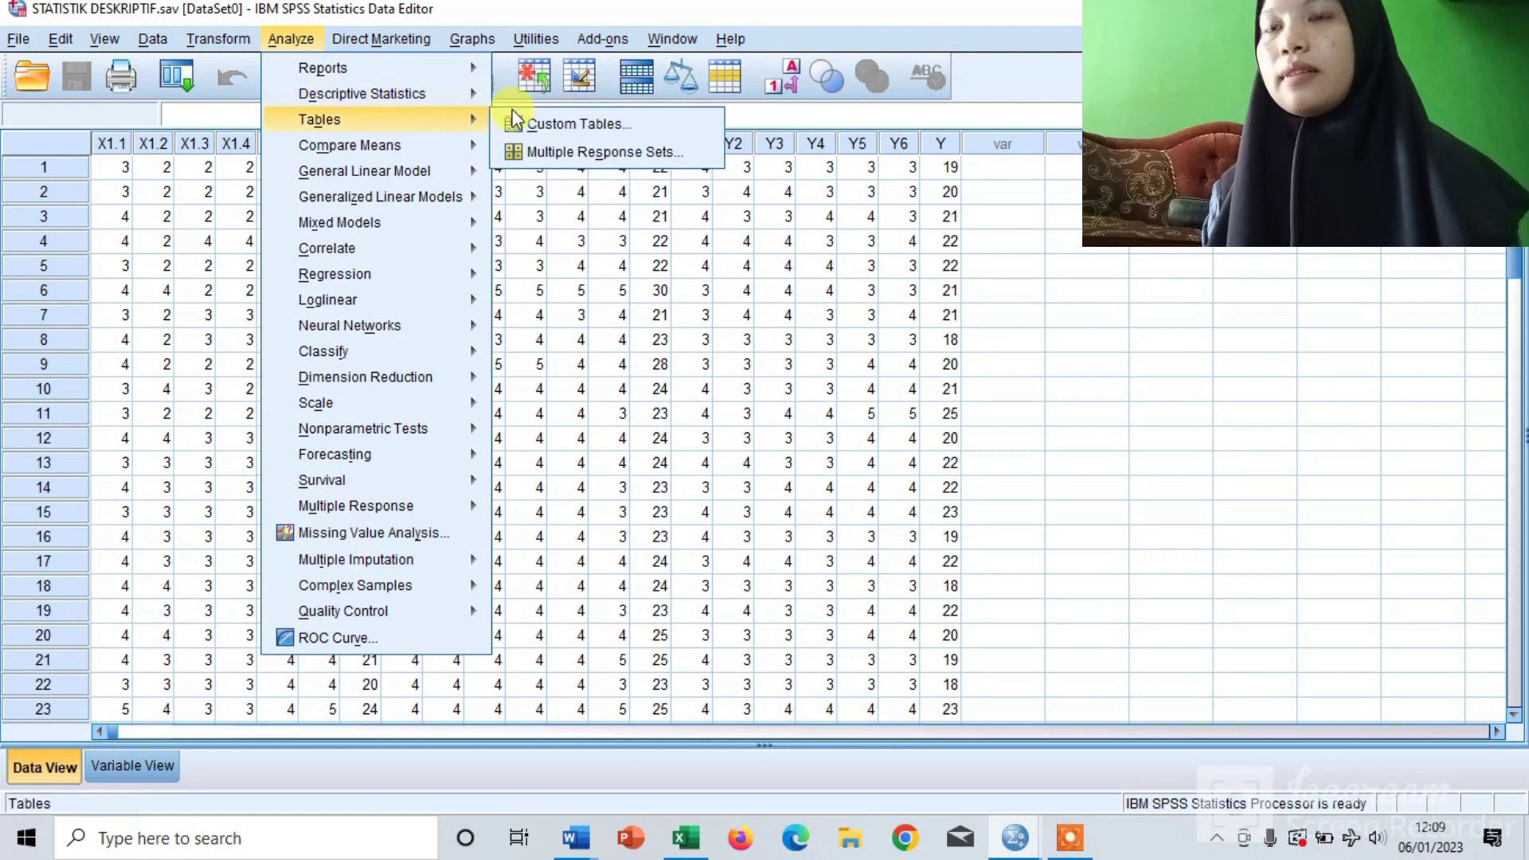
mouse_move(446, 93)
left_click(516, 98)
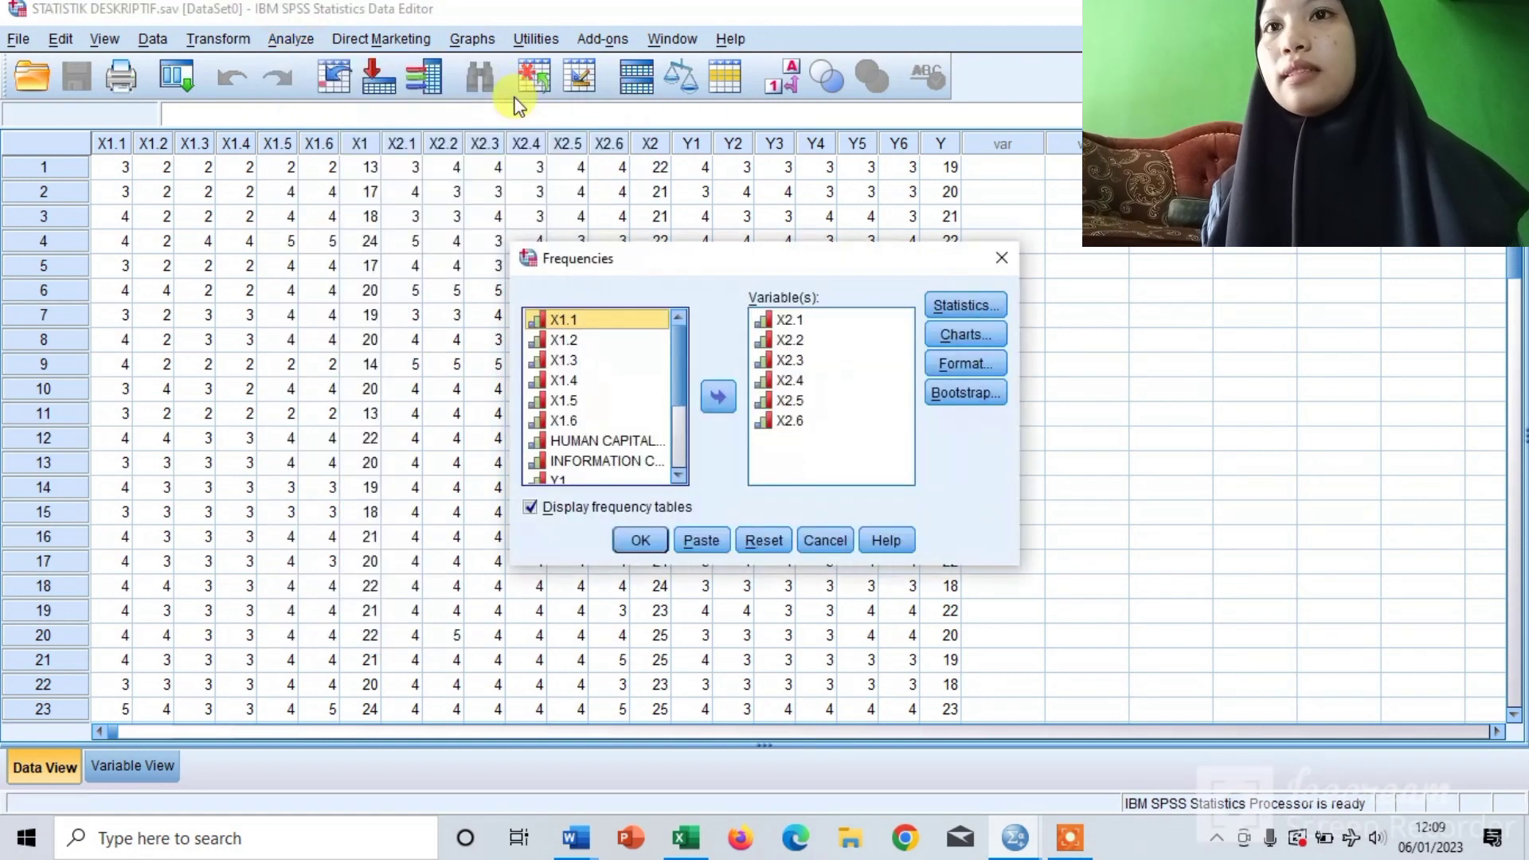
left_click(779, 320)
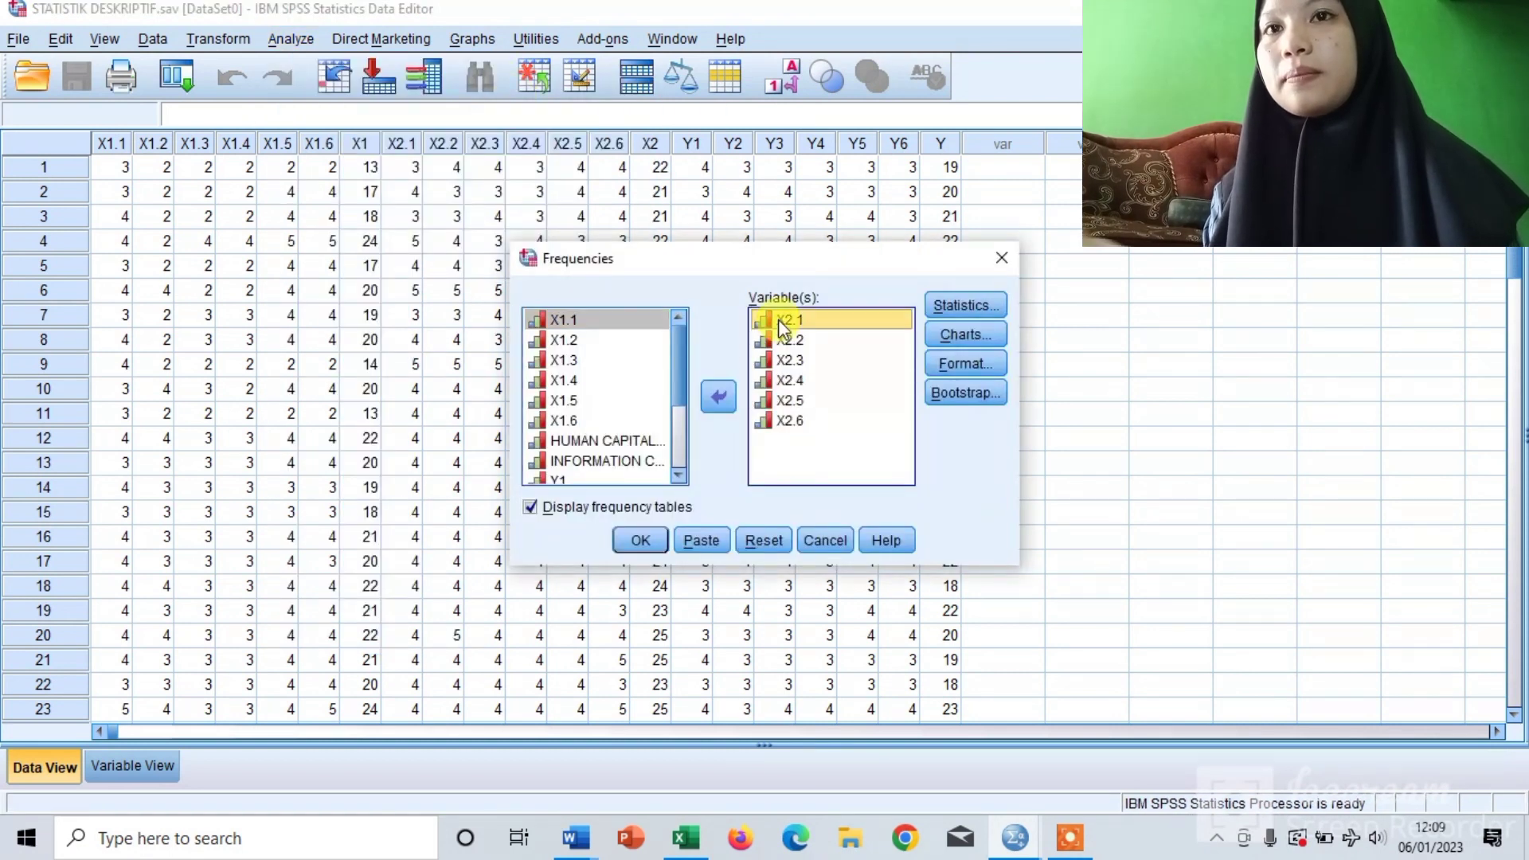
key("shift+End")
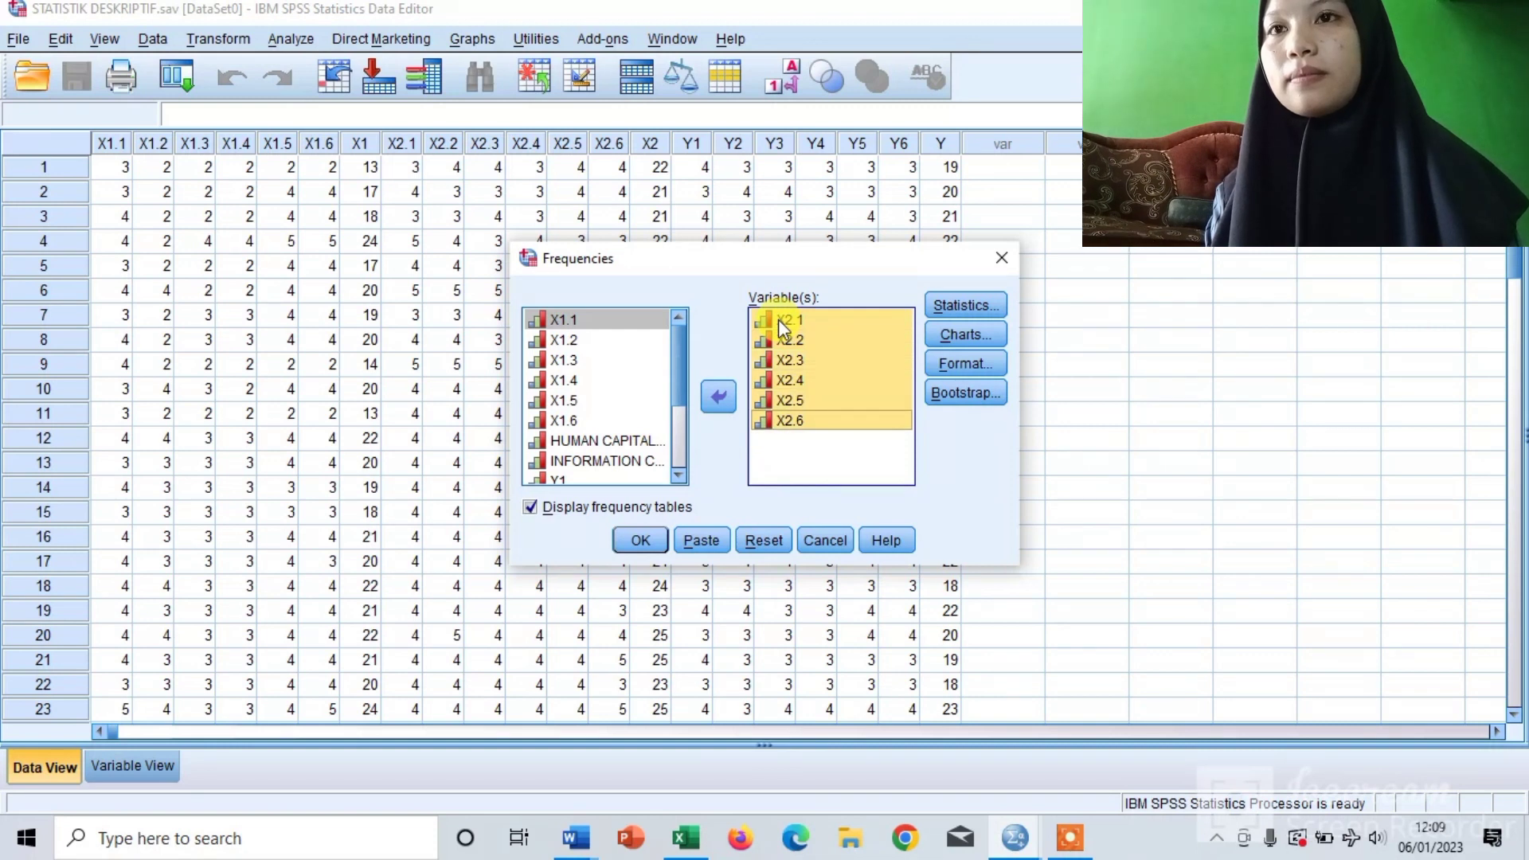
left_click(718, 395)
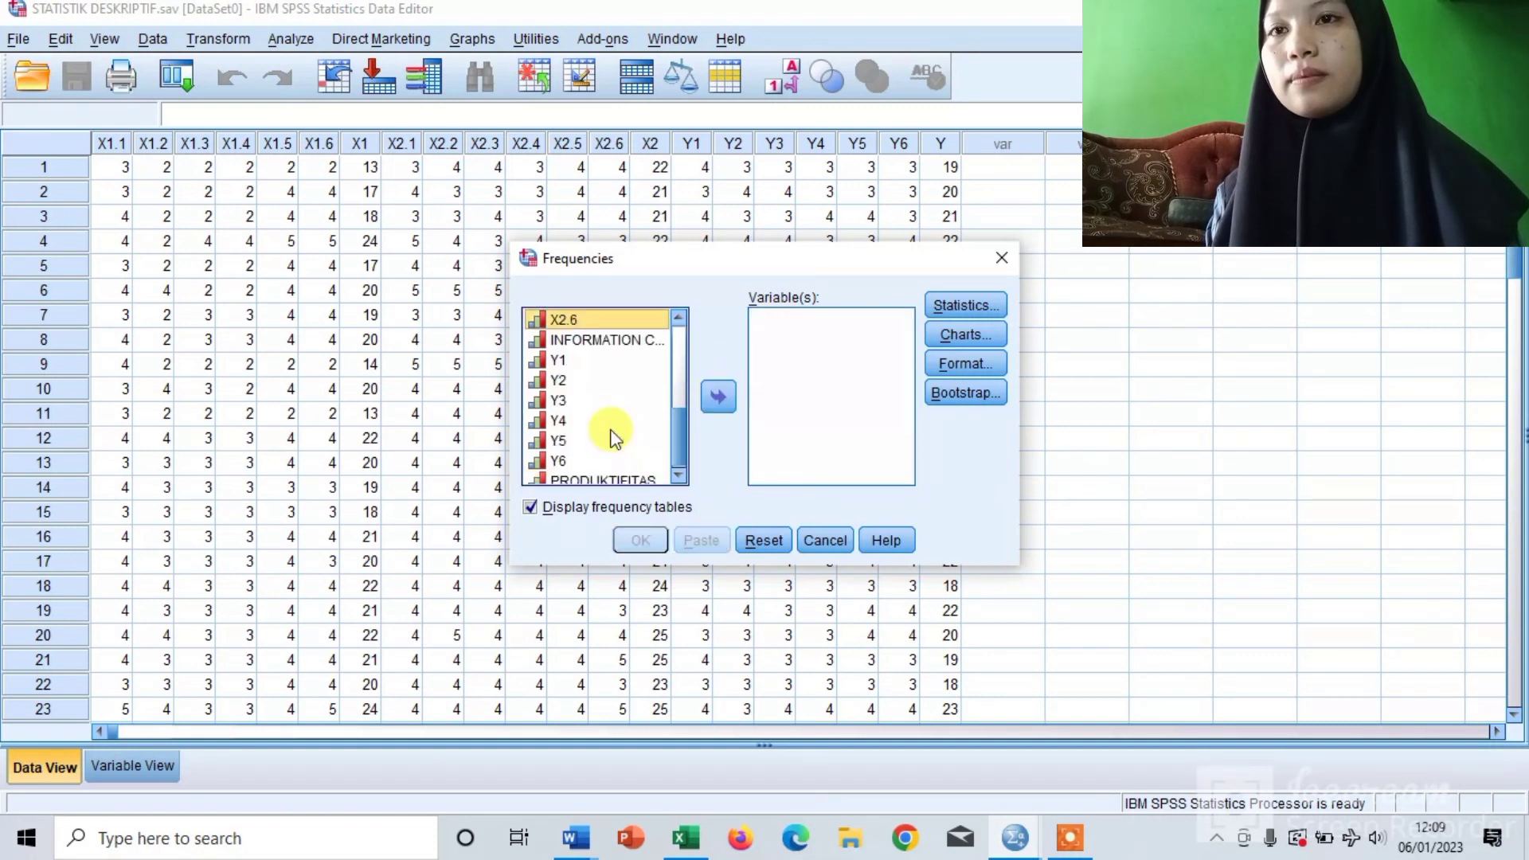
left_click(589, 363)
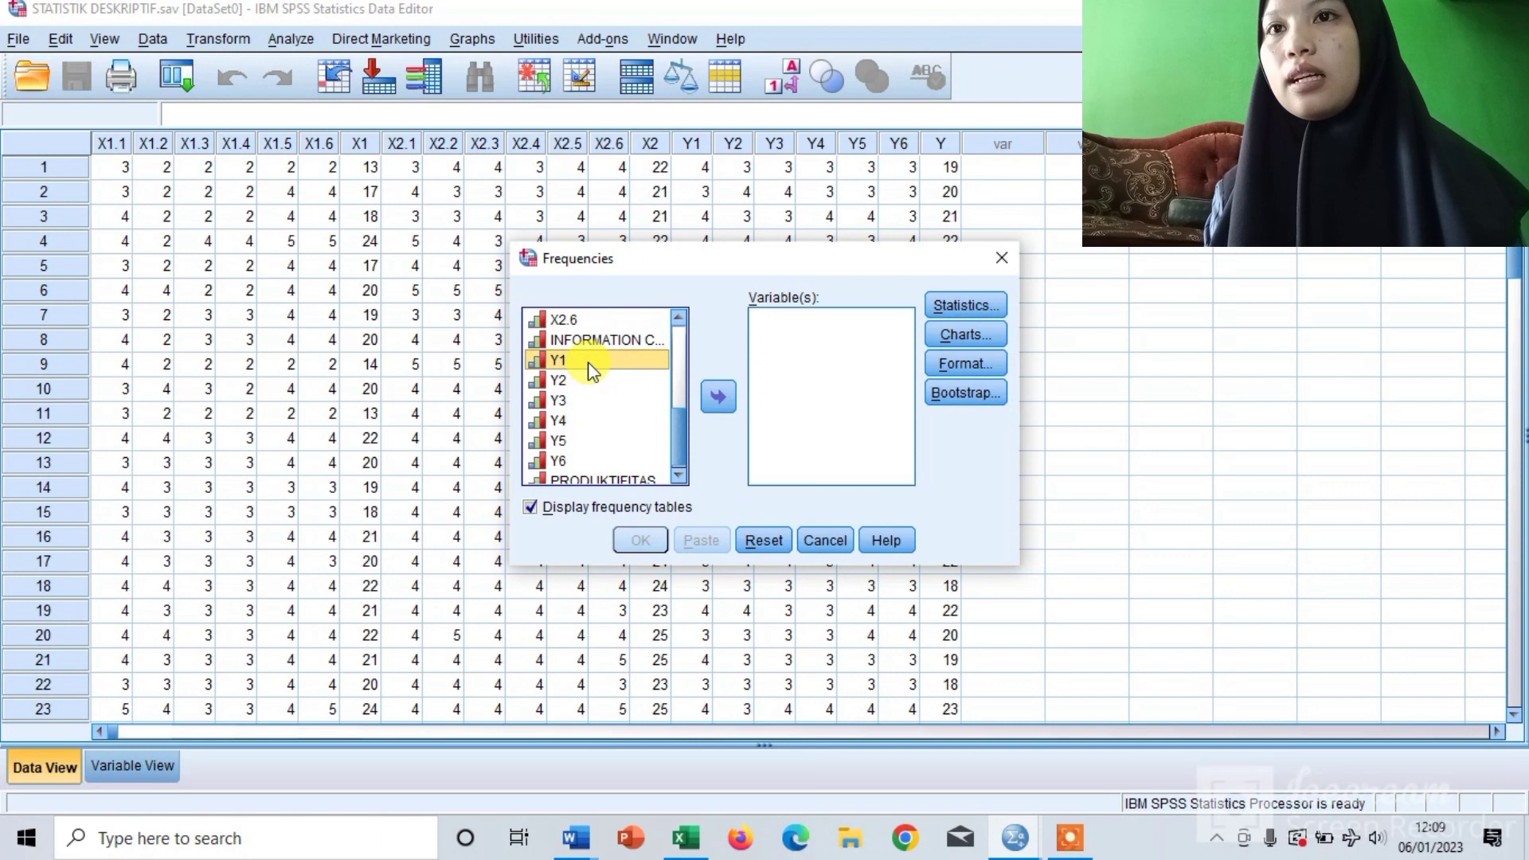
key("shift+Down")
key("shift+Down")
key("shift+Down")
key("shift+Down")
key("shift+Down")
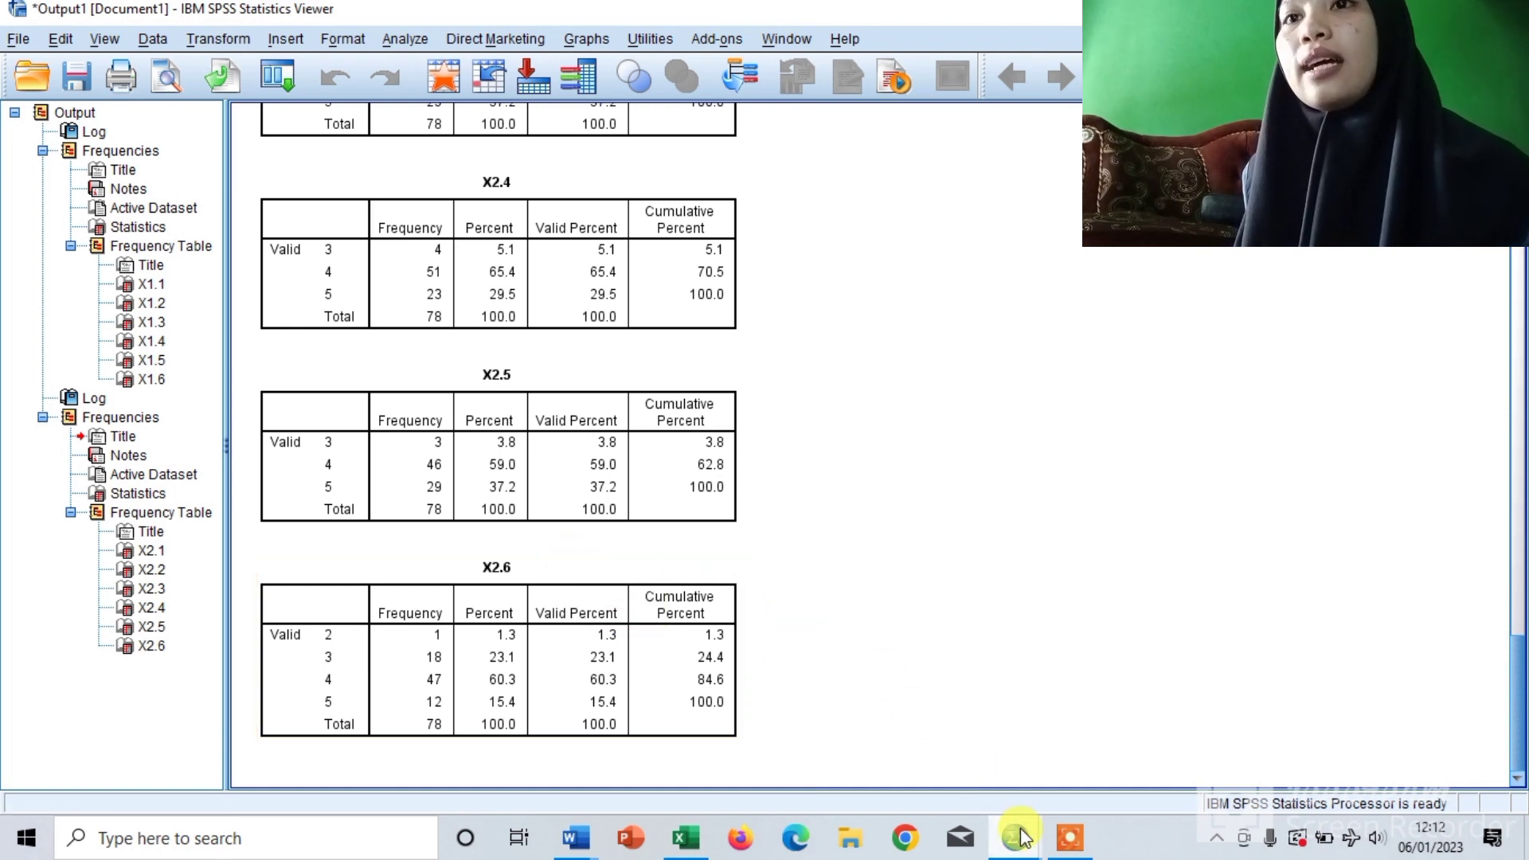
- Reopen the Frequencies analysis from the STATISTIK DESKRIPTIF data window and remove X2.1 through X2.6 from the analysed variables
mouse_move(1022, 836)
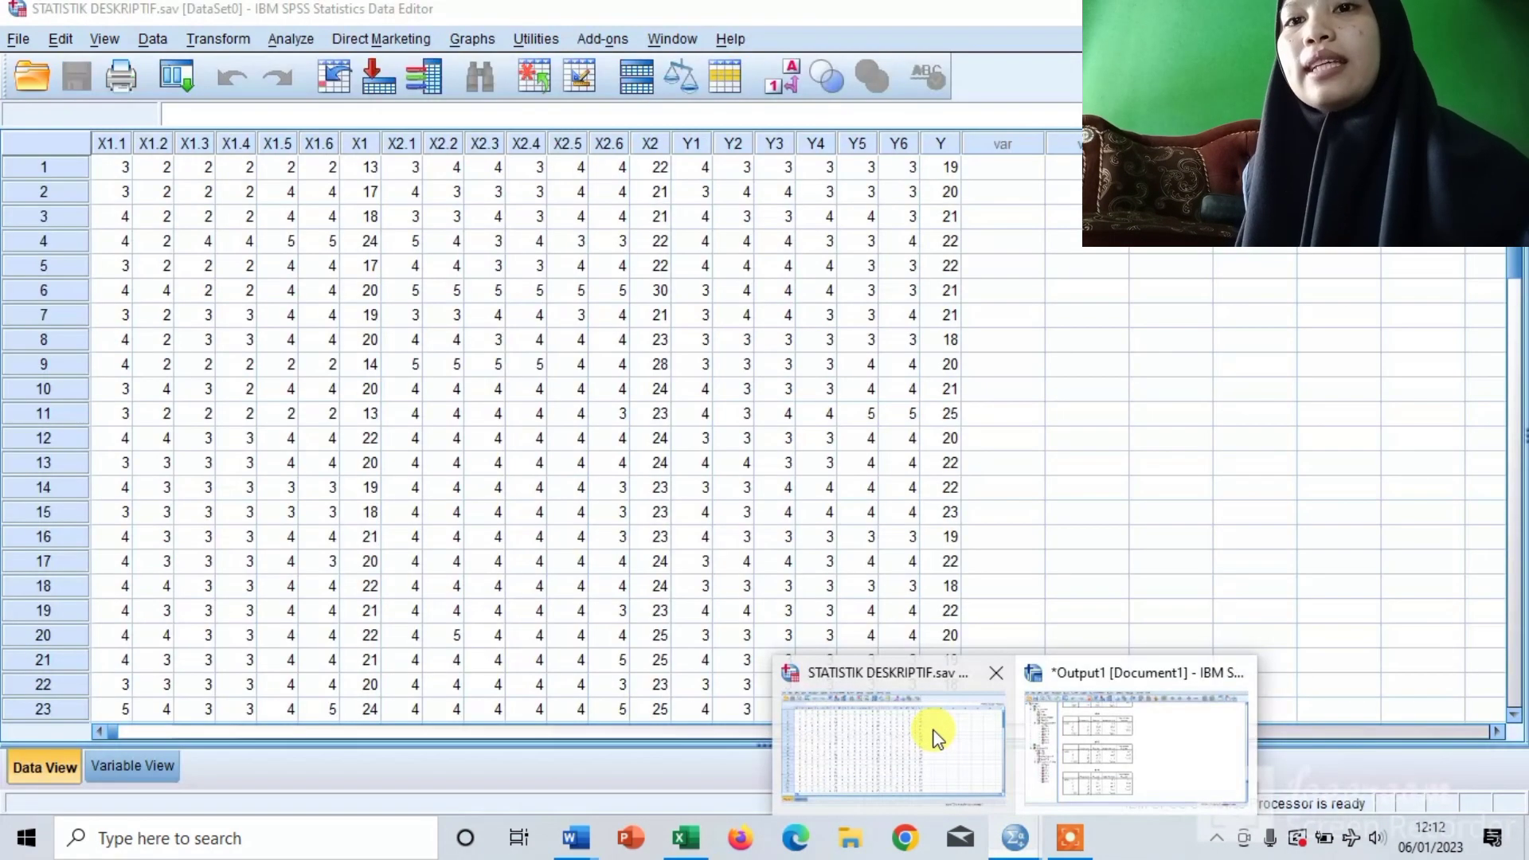
left_click(937, 738)
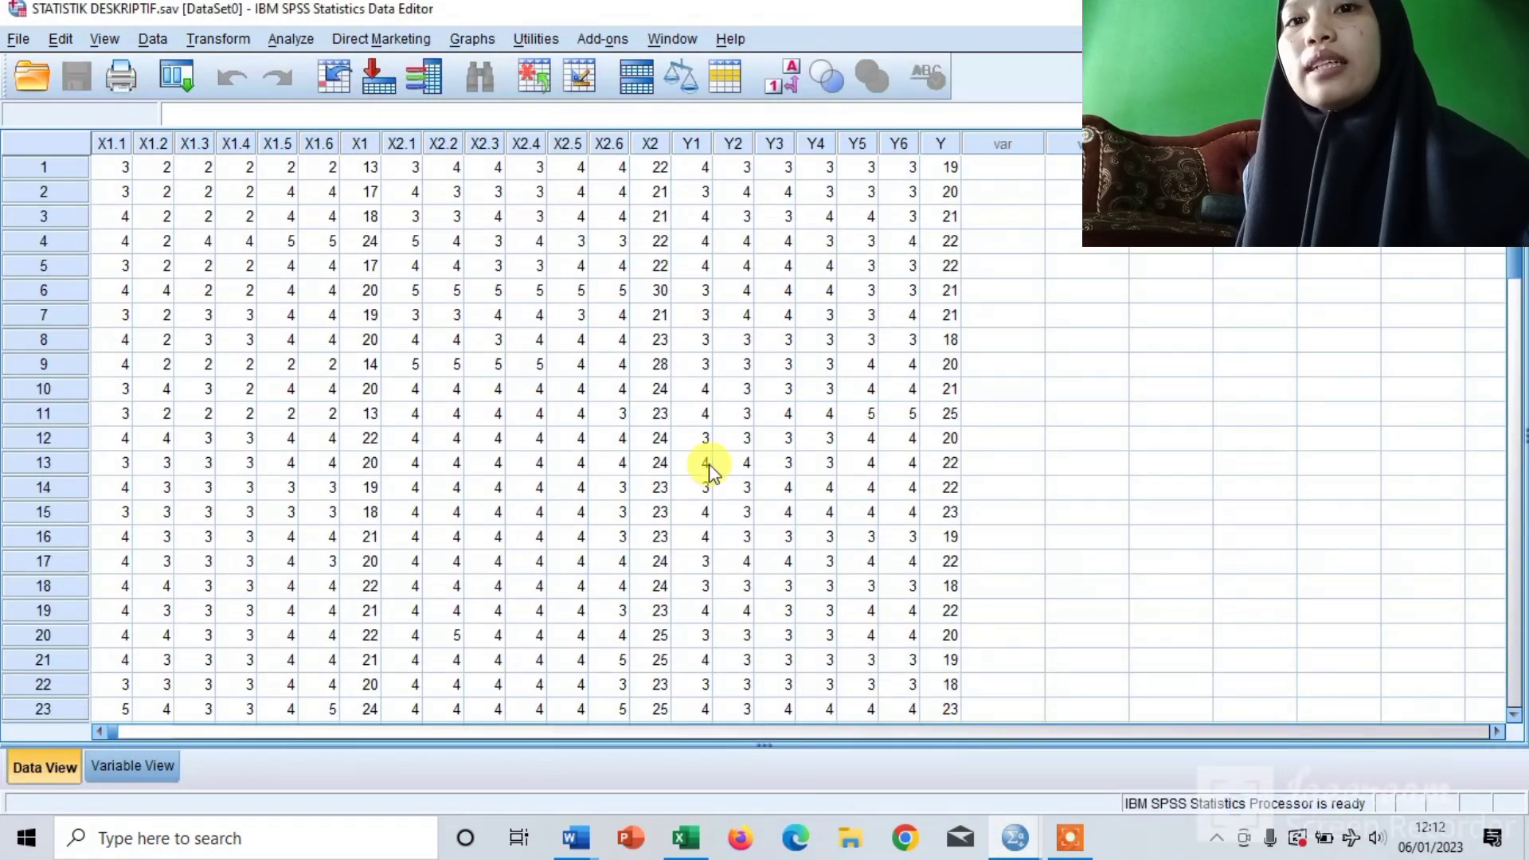
left_click(289, 44)
mouse_move(312, 99)
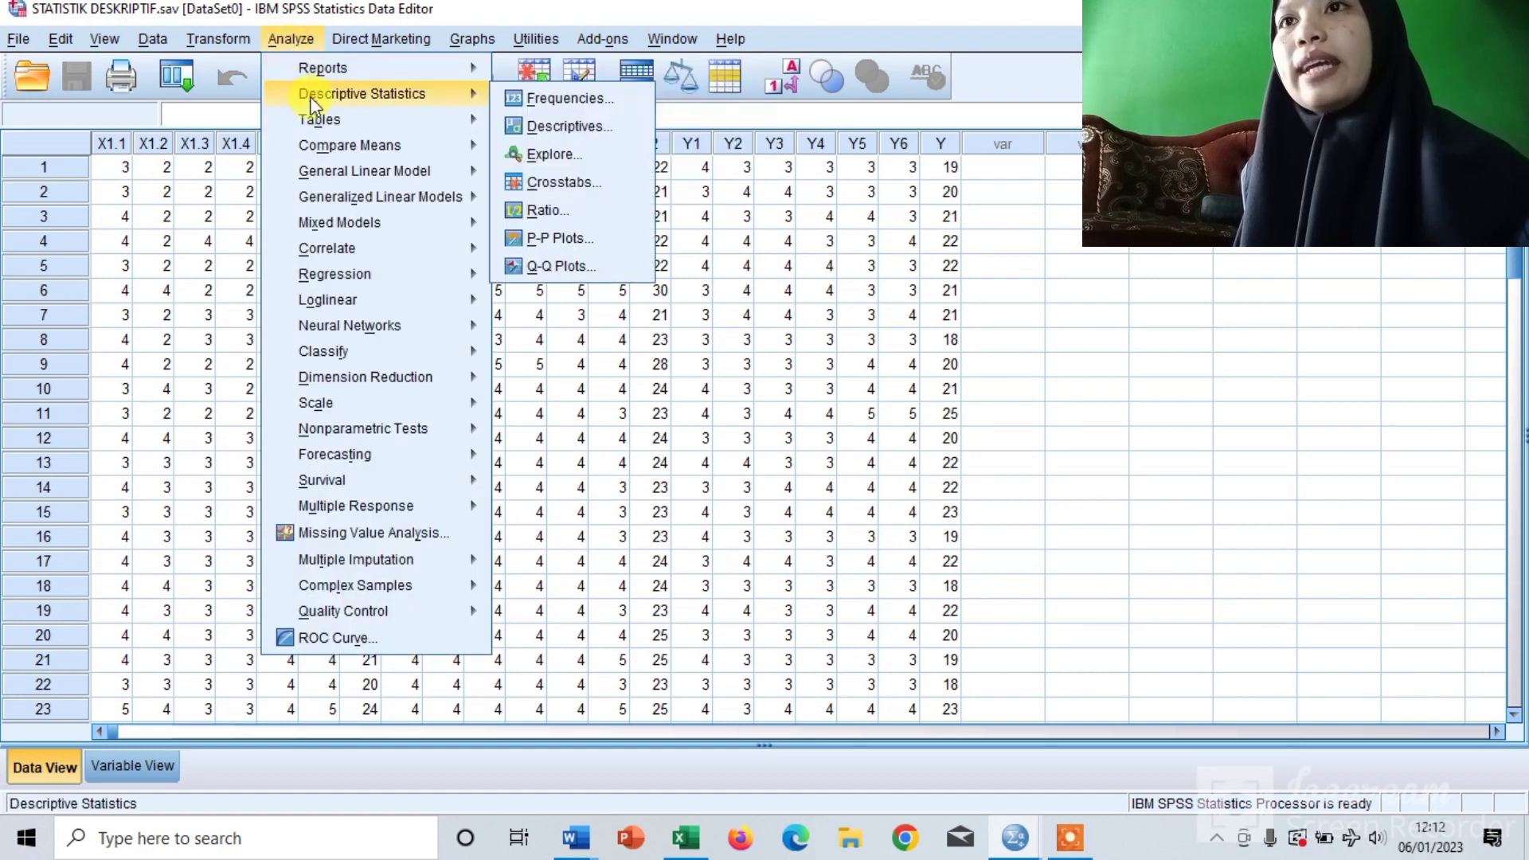
left_click(519, 100)
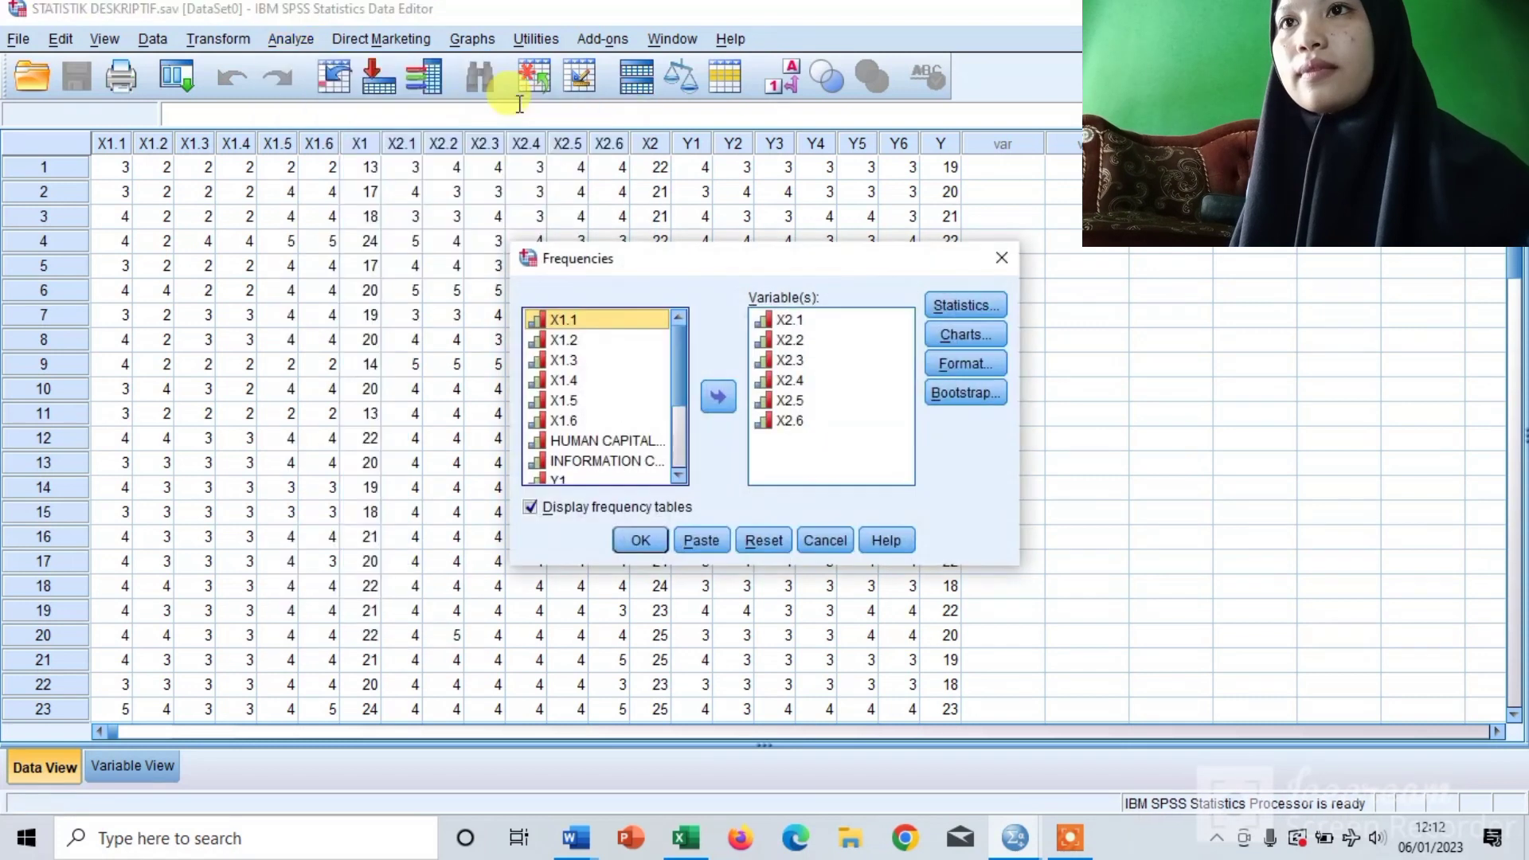
left_click(812, 319)
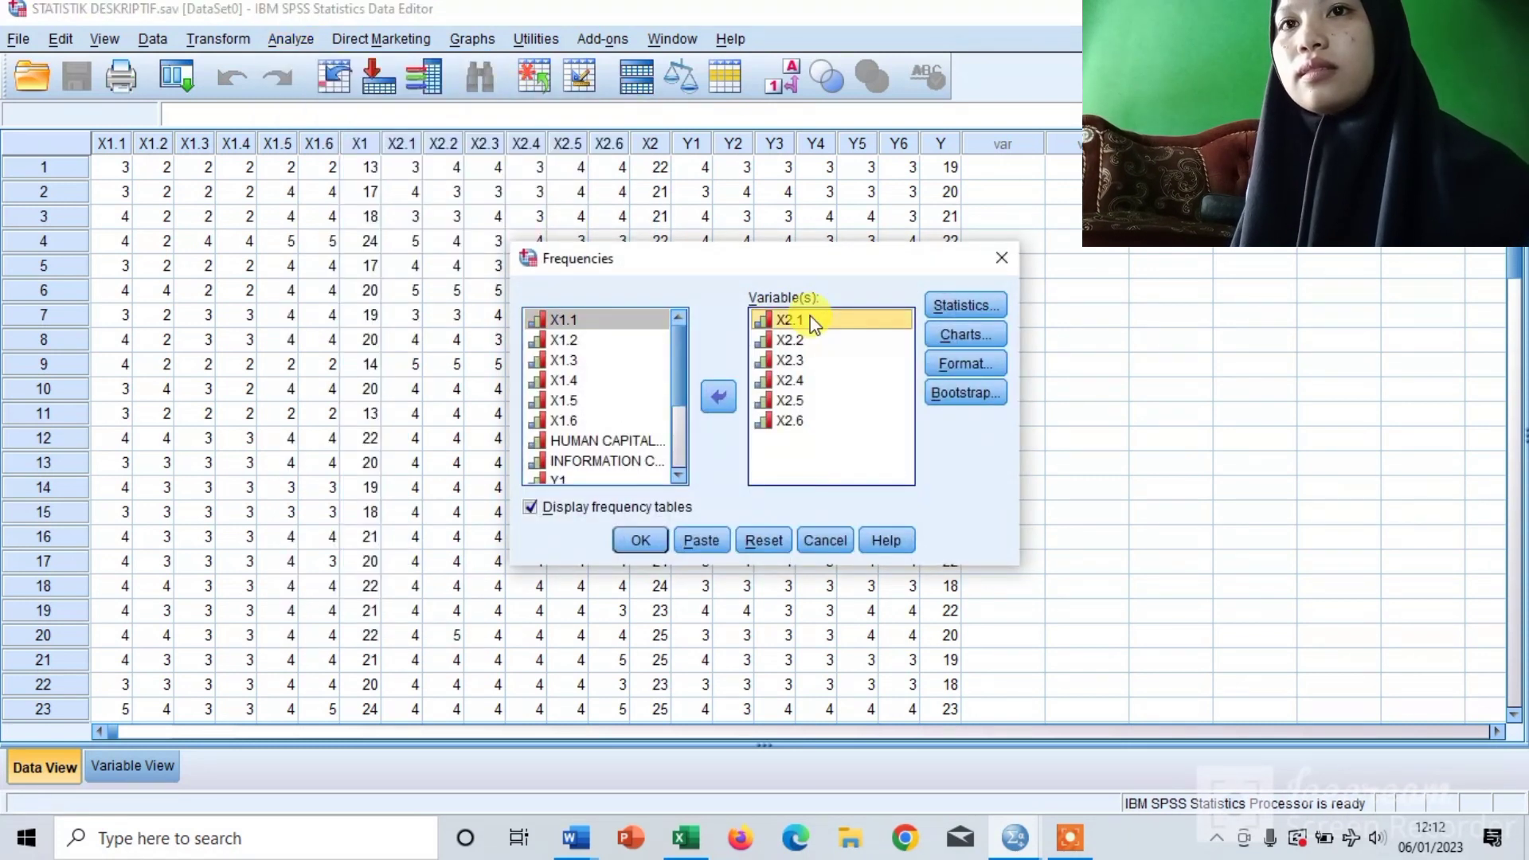
key("shift+Down")
key("shift+Down")
key("shift+Down")
key("shift+Down")
key("shift+Down")
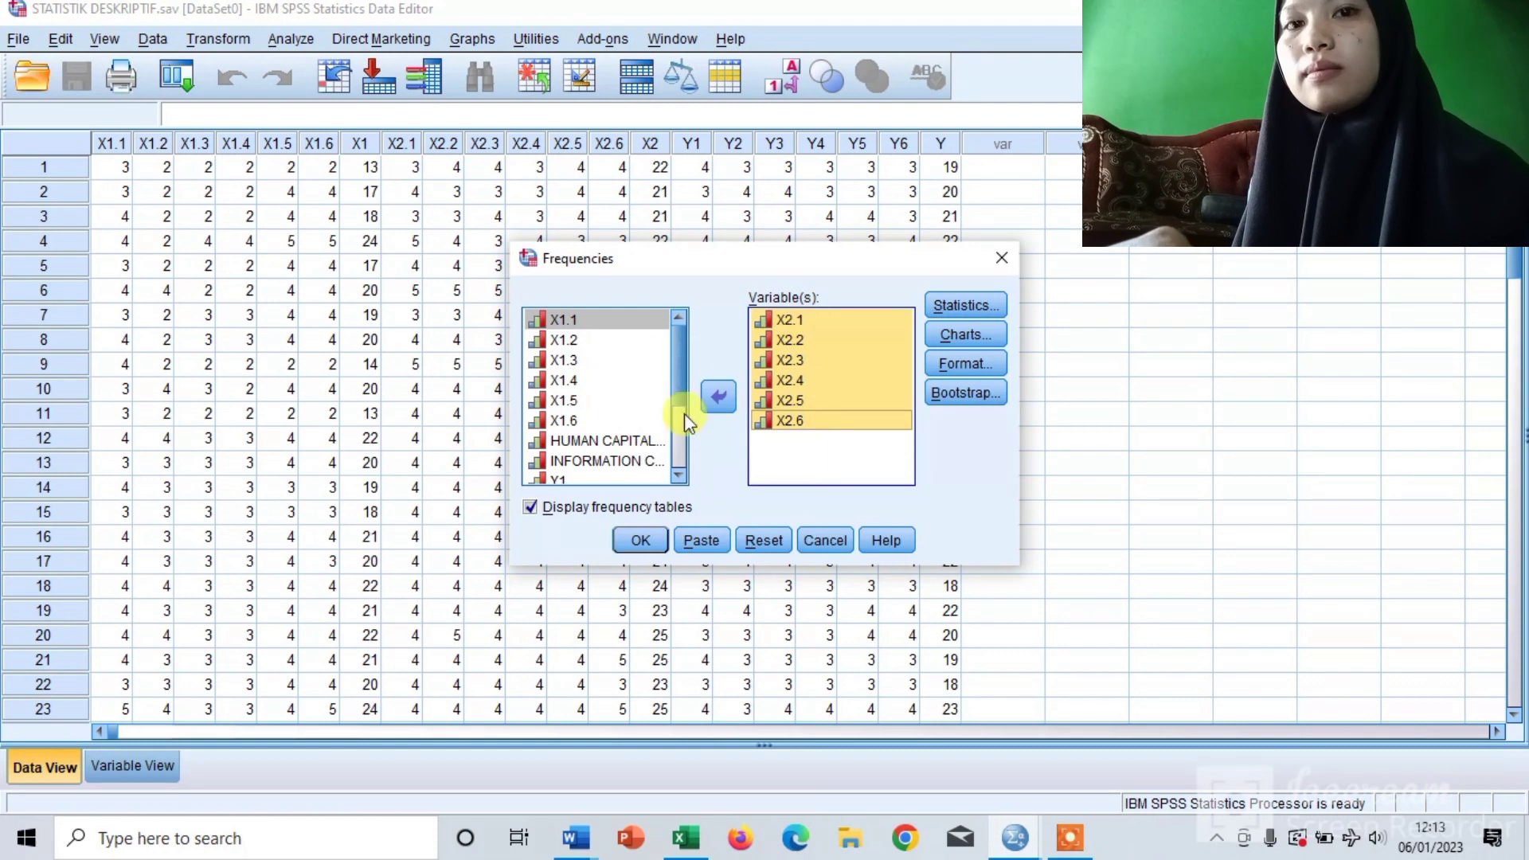
left_click(717, 397)
- Add Y1 through Y6 to the Frequencies analysis and run it with frequency tables displayed
scroll(618, 414, "down", 3)
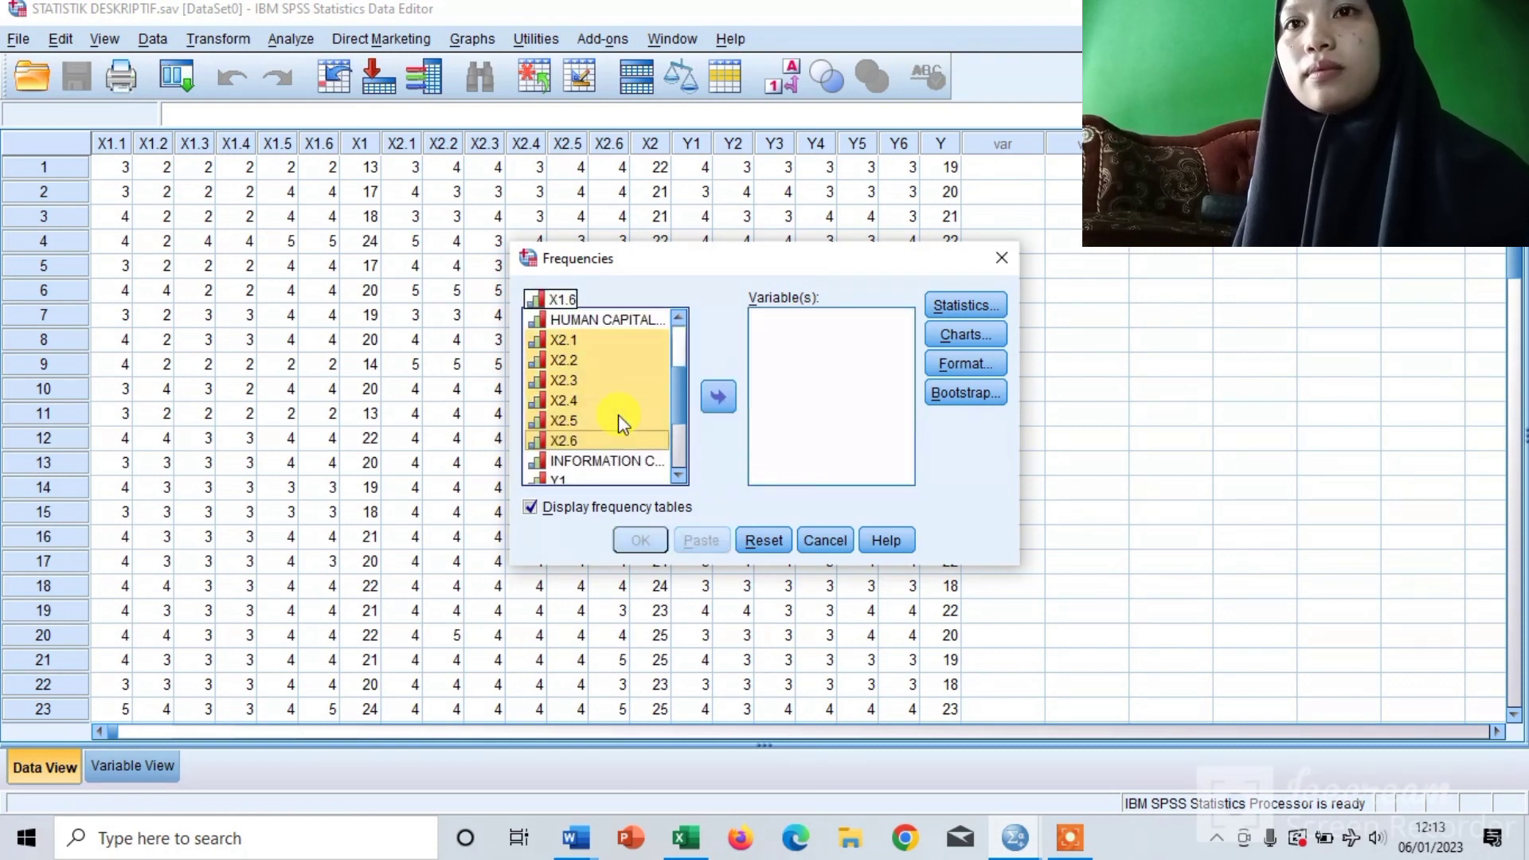
left_click(604, 473)
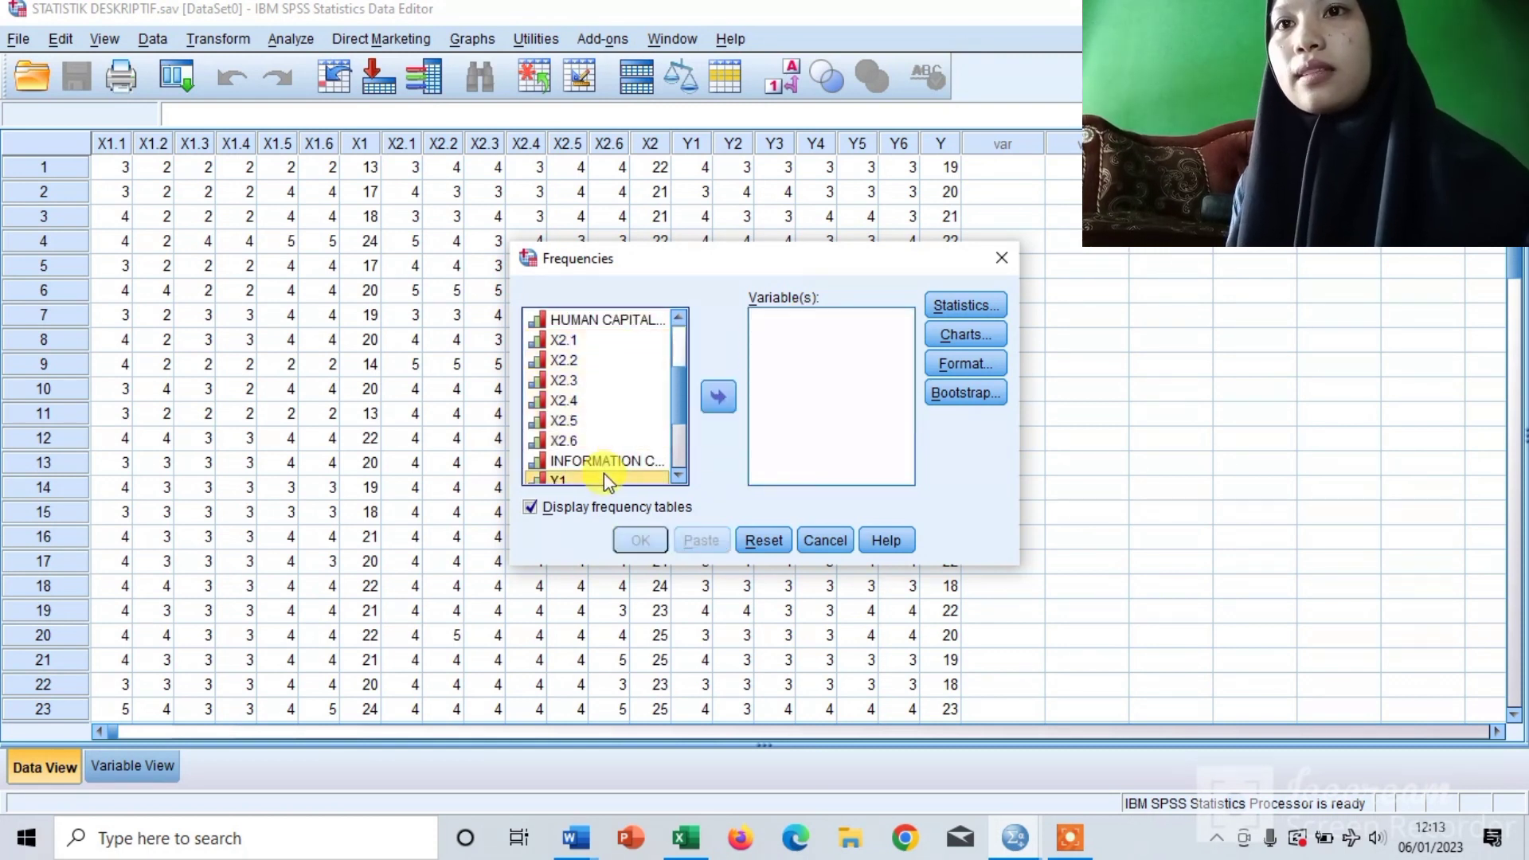
key("shift+Down")
key("shift+Down")
key("shift+Down")
key("shift+Down")
key("shift+Down")
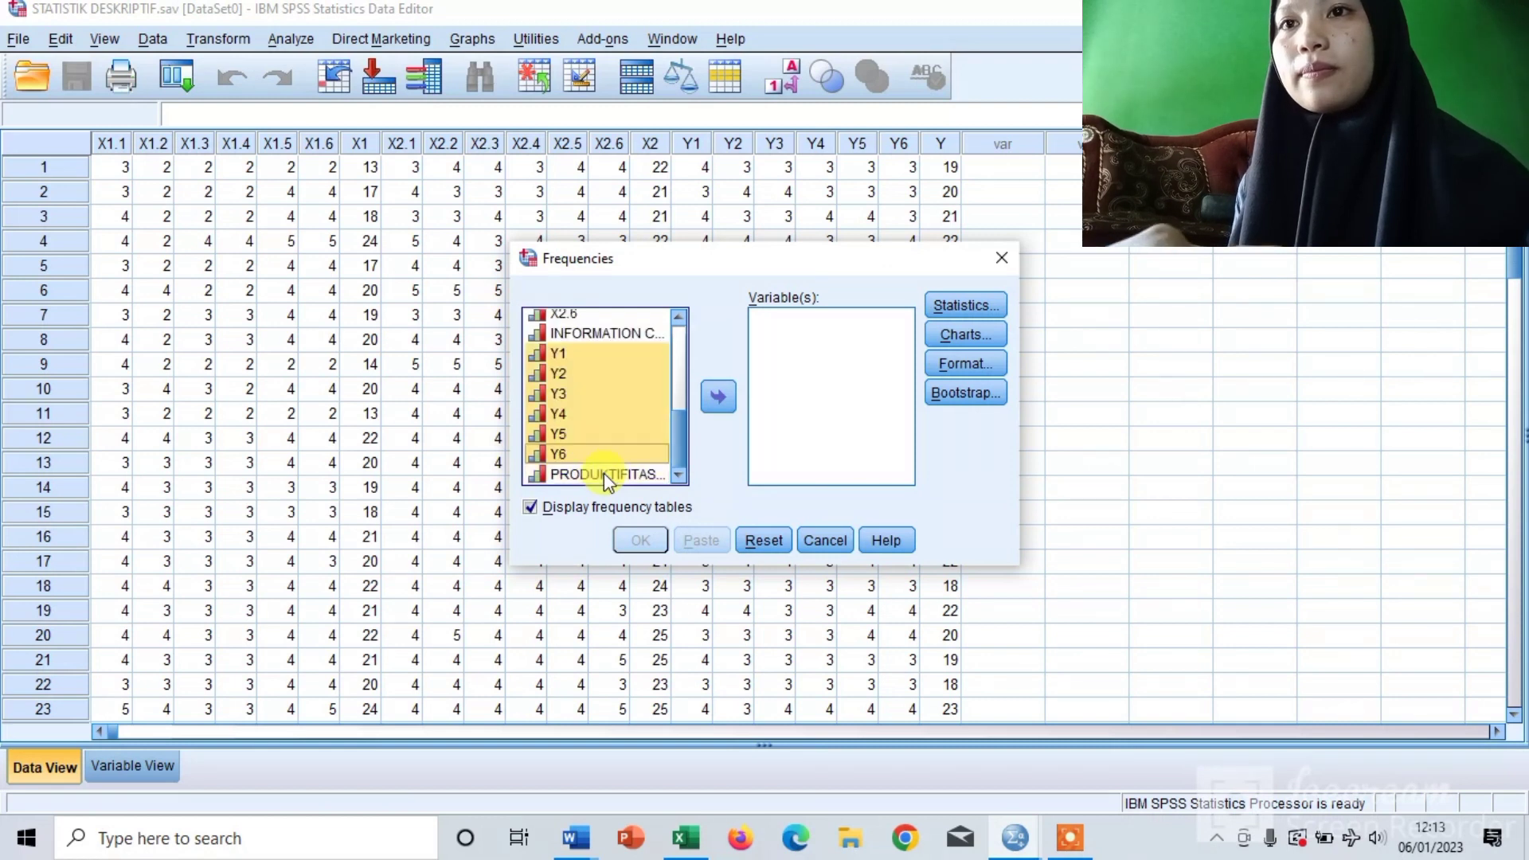
left_click(718, 398)
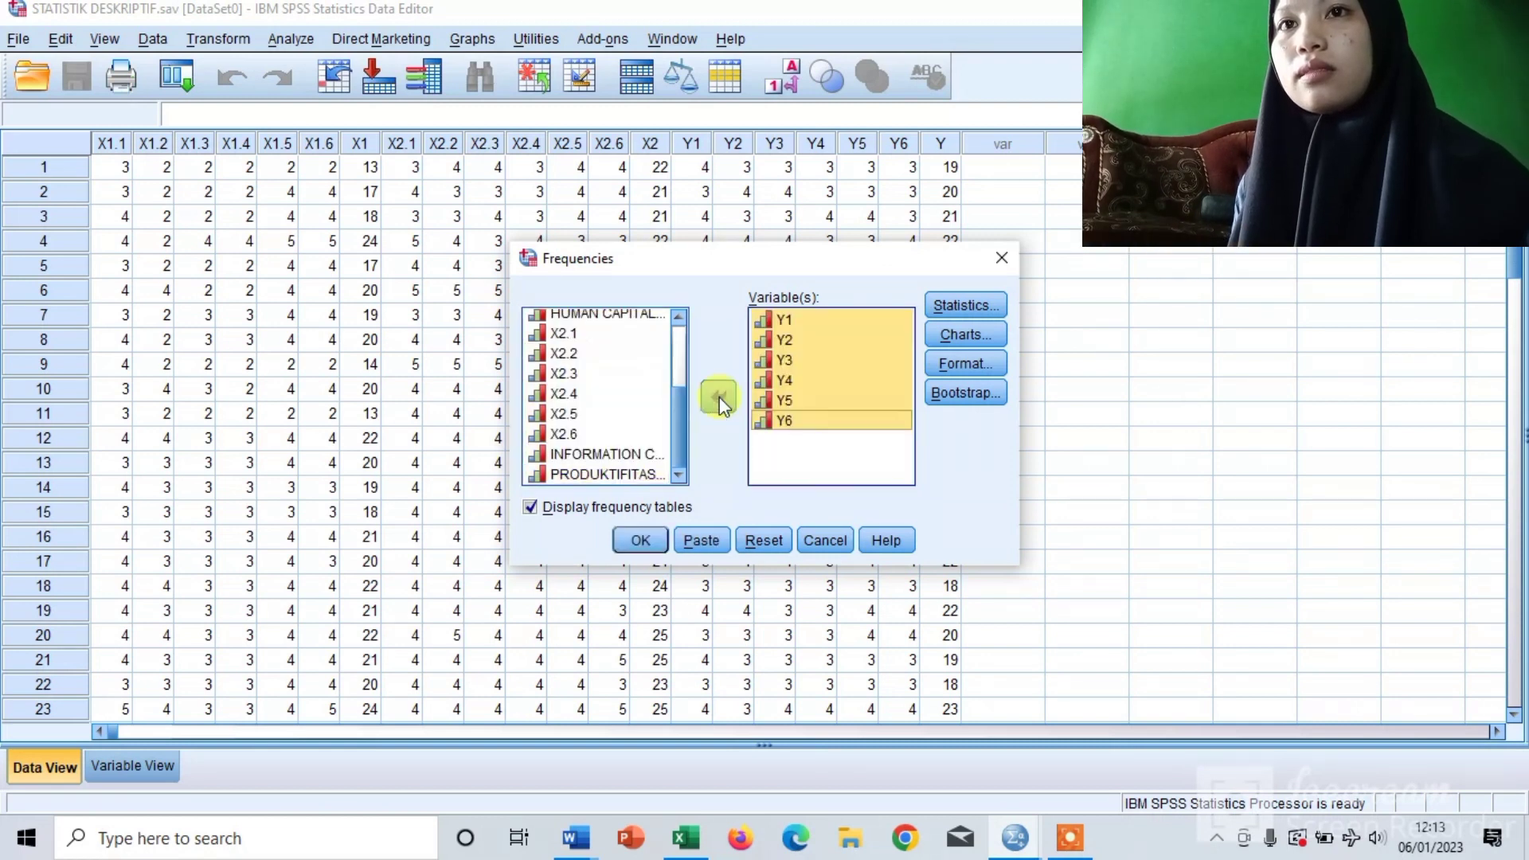
left_click(634, 539)
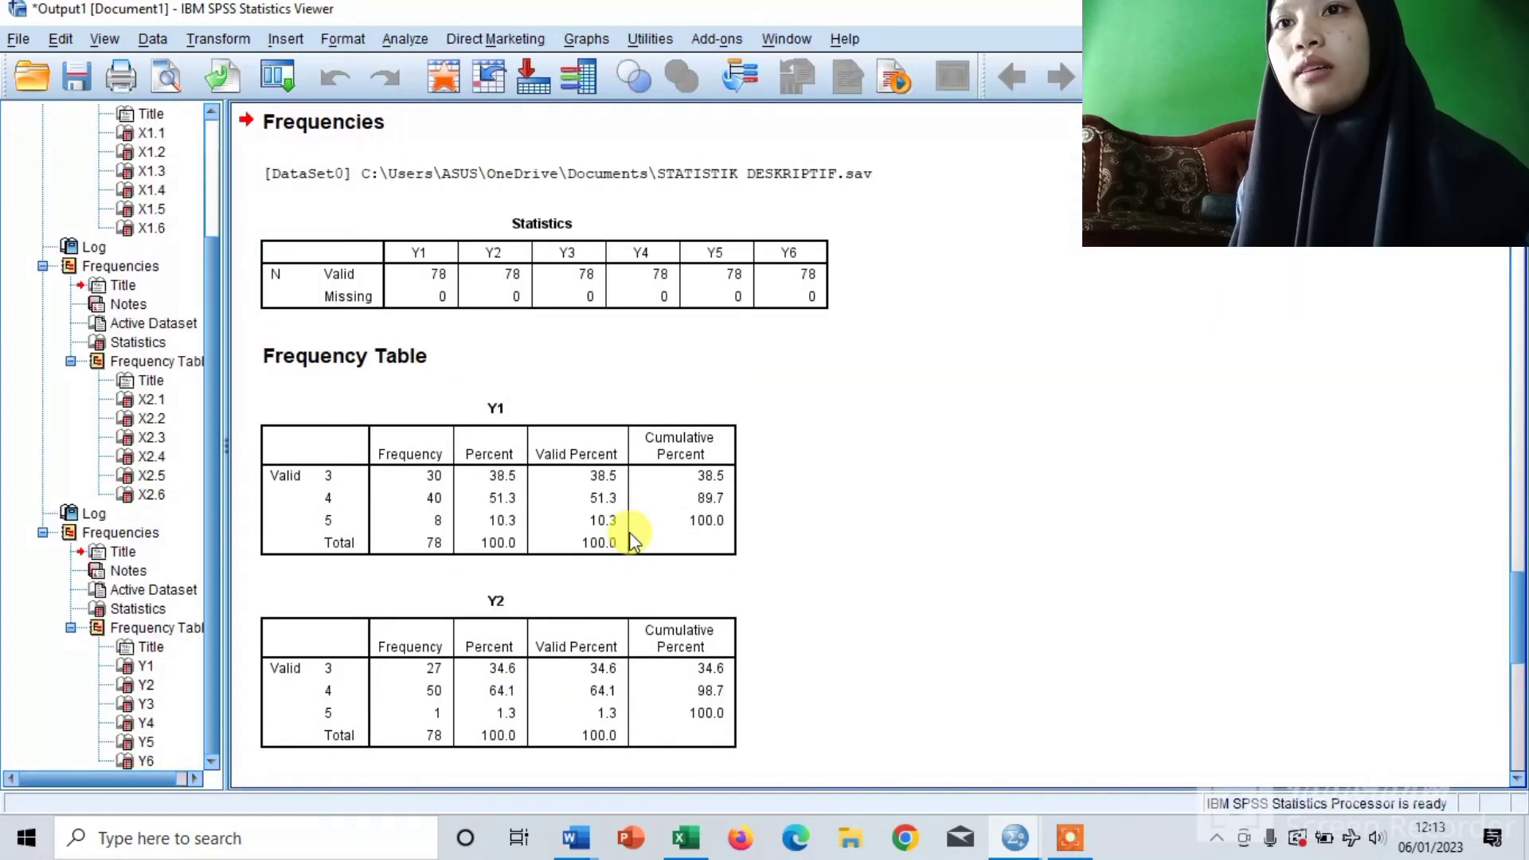
- Review the Frequencies output for the Y items, from the Statistics table through the Y1 to Y6 frequency tables
scroll(629, 532, "down", 2)
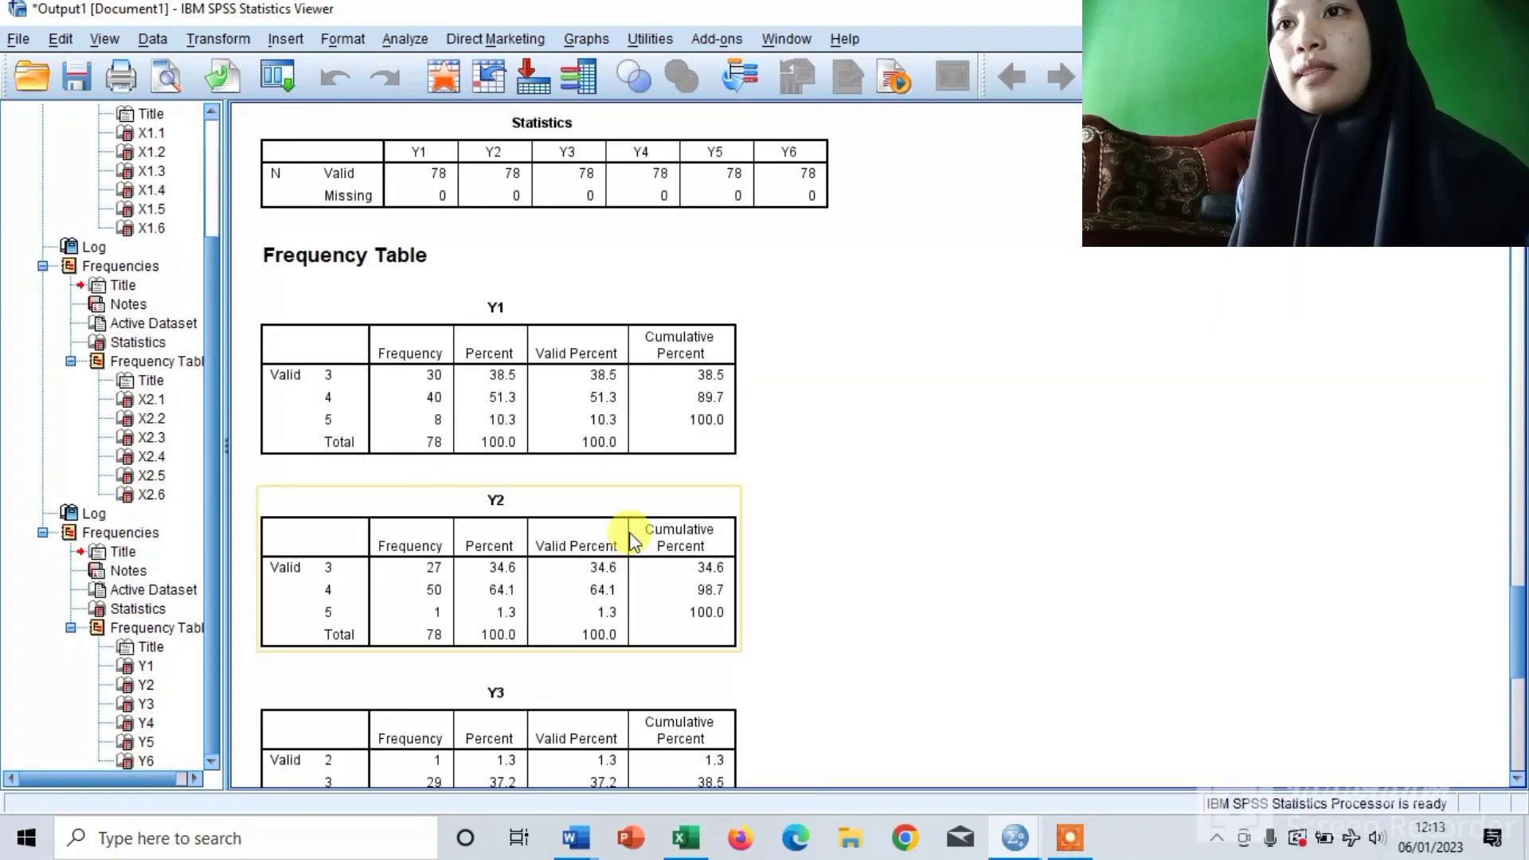
scroll(631, 538, "down", 2)
scroll(631, 537, "down", 10)
scroll(632, 541, "down", 2)
scroll(629, 531, "up", 13)
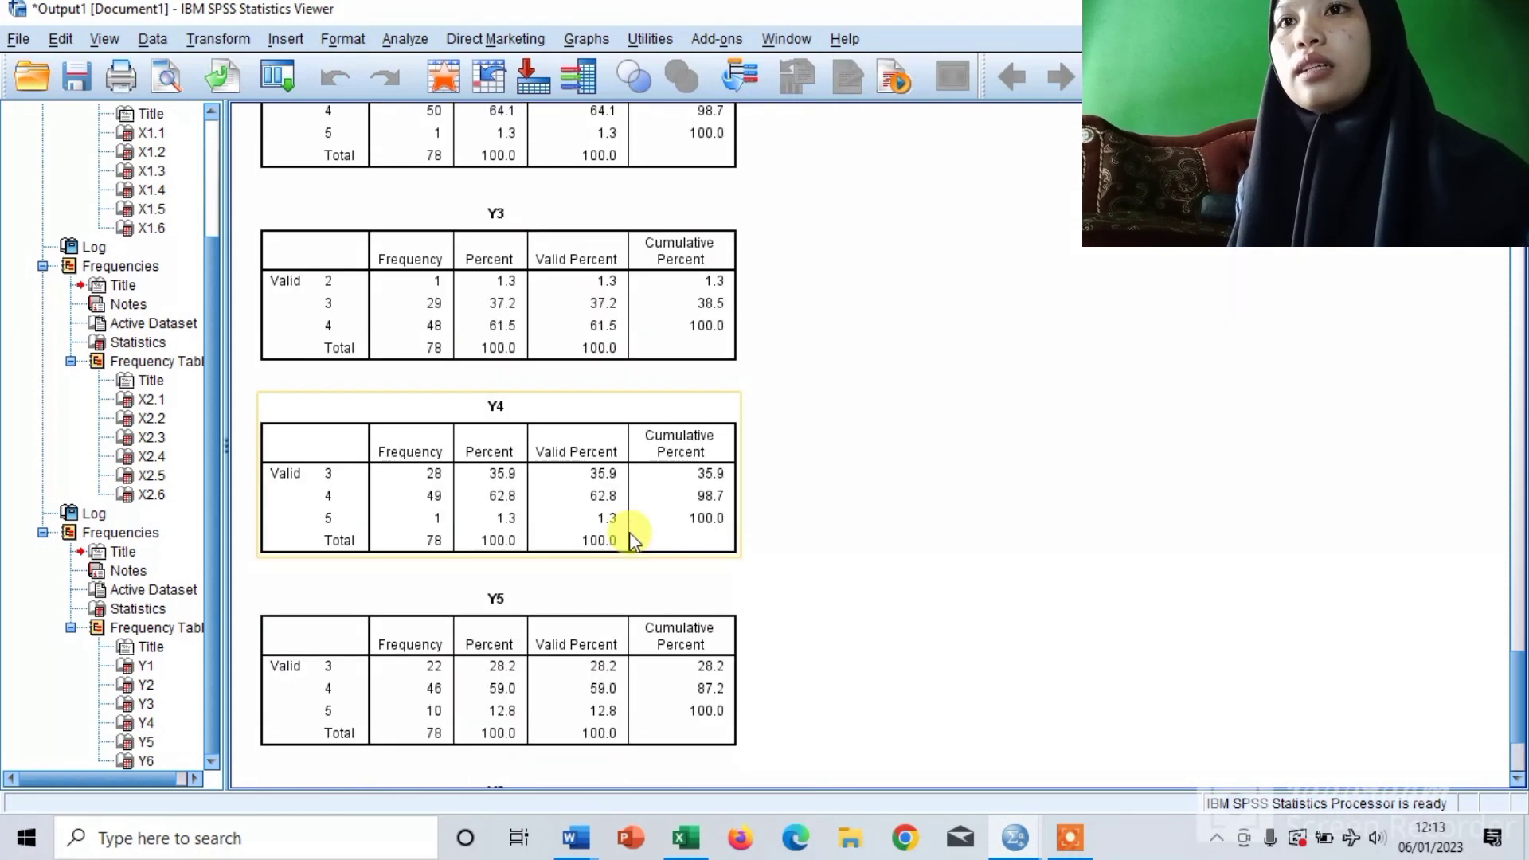
scroll(632, 540, "up", 10)
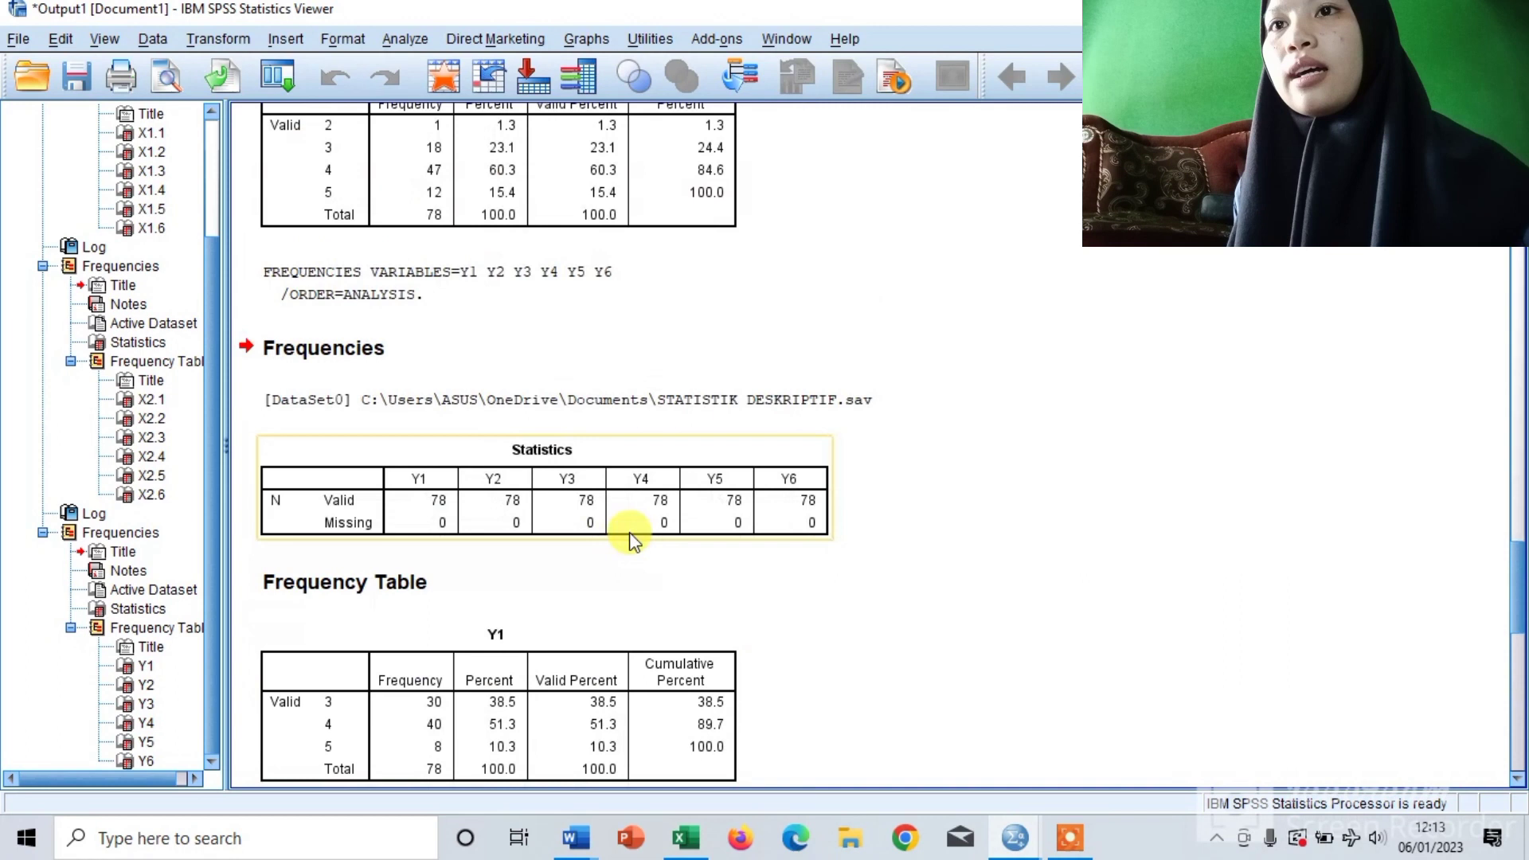
scroll(629, 540, "up", 3)
scroll(631, 540, "down", 10)
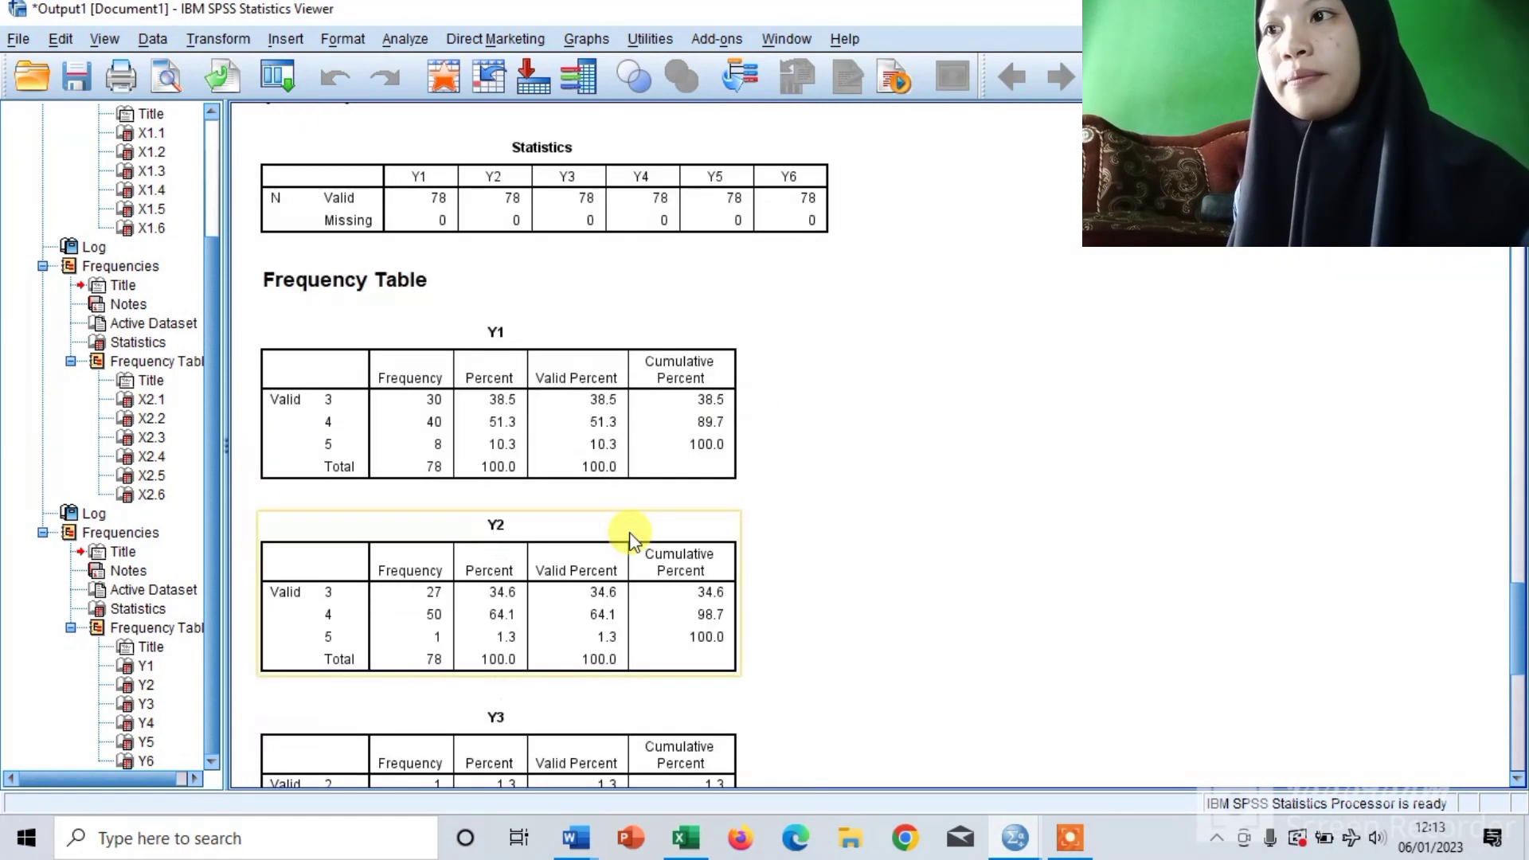
scroll(629, 539, "down", 18)
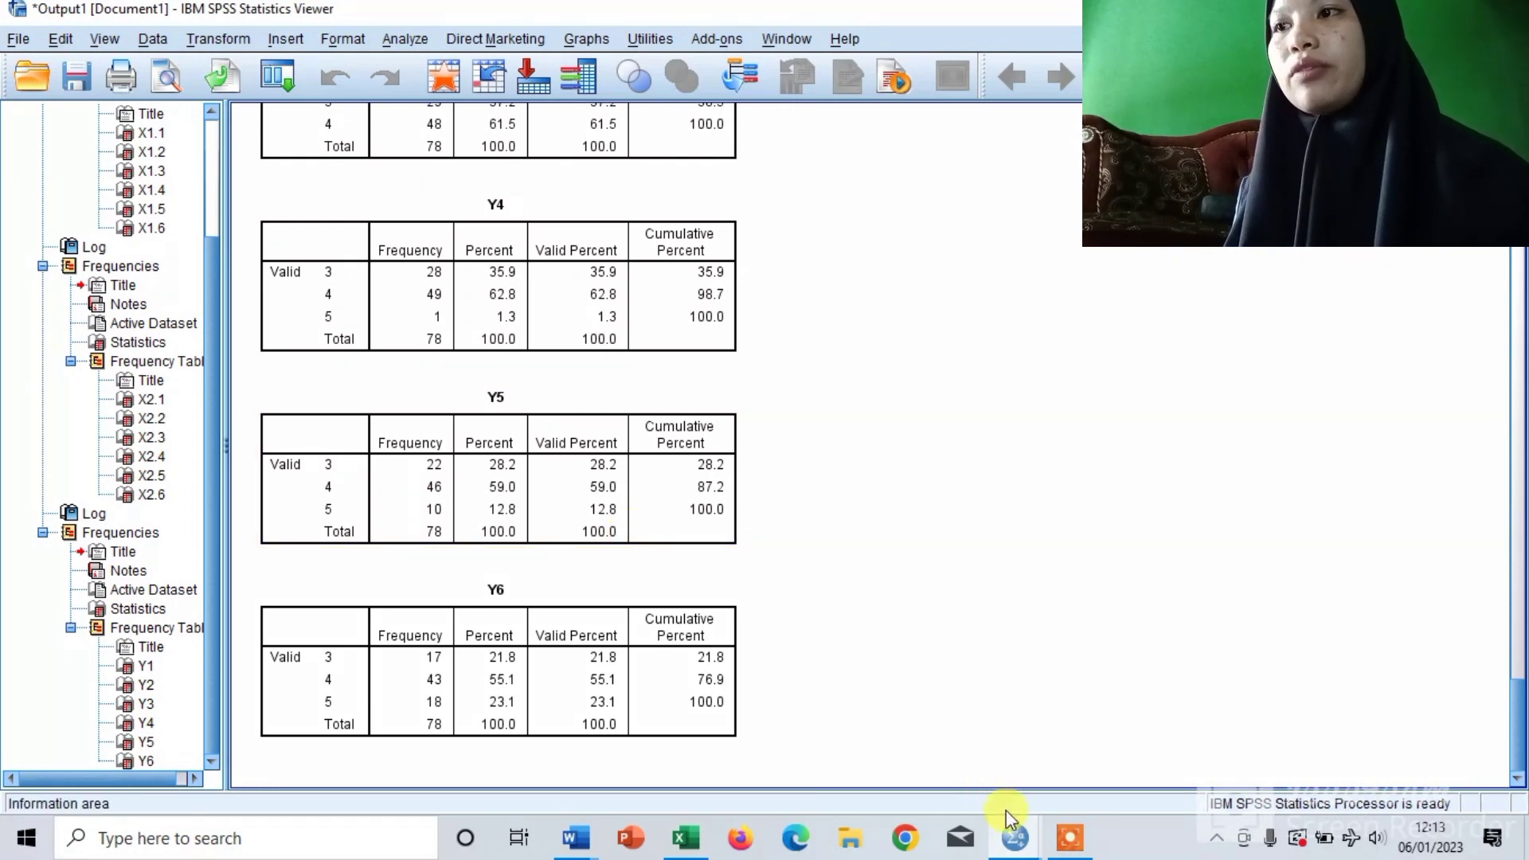
- From the STATISTIK DESKRIPTIF data window, run a bivariate correlation on X1.1 through X1.6 and HUMAN CAPITAL, and view the whole correlation table
mouse_move(1015, 822)
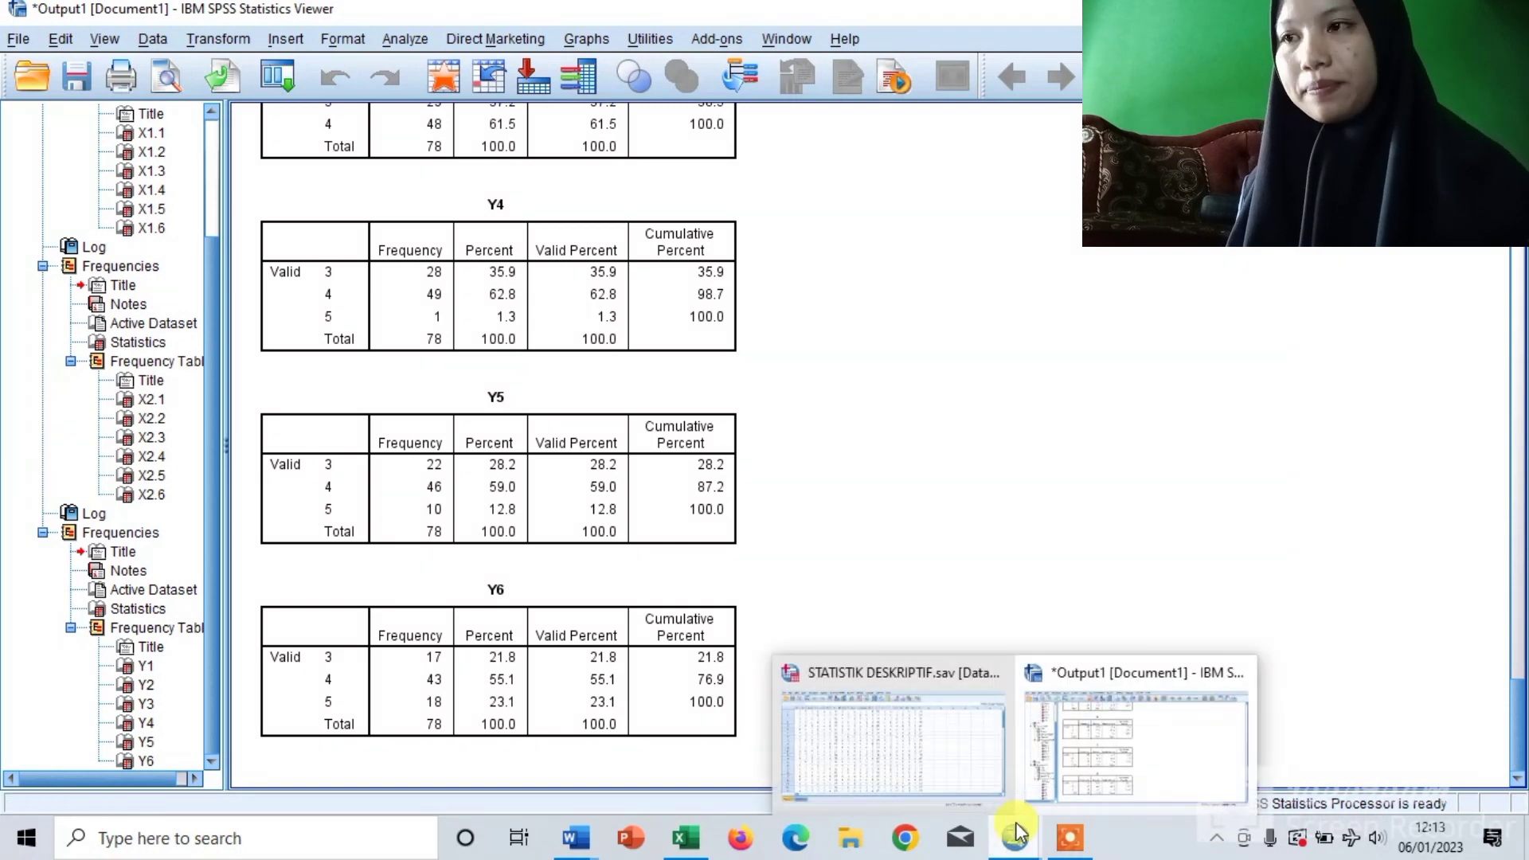
left_click(948, 744)
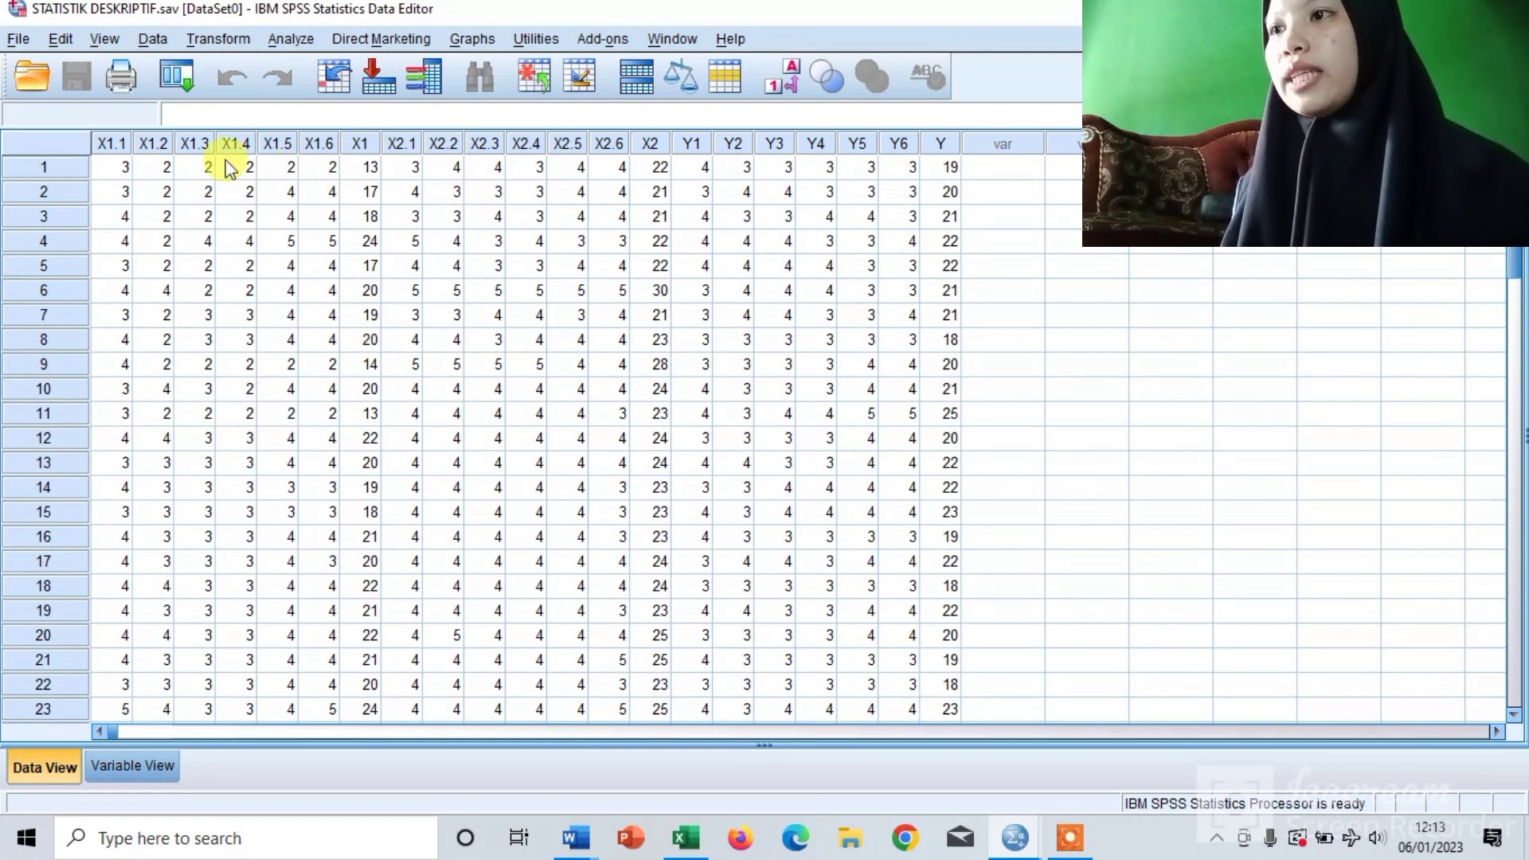
left_click(280, 41)
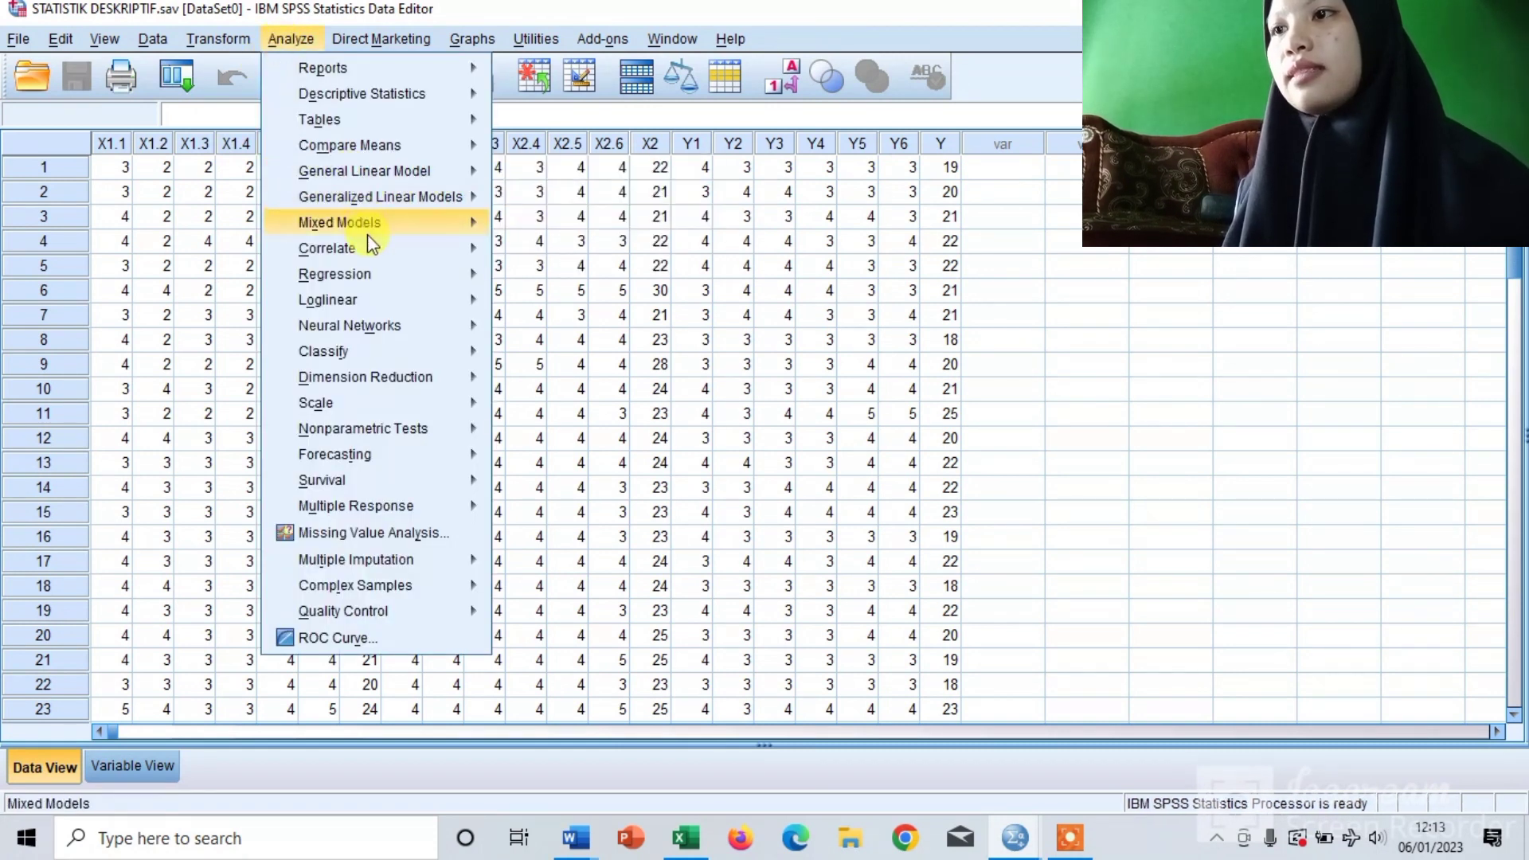
mouse_move(374, 253)
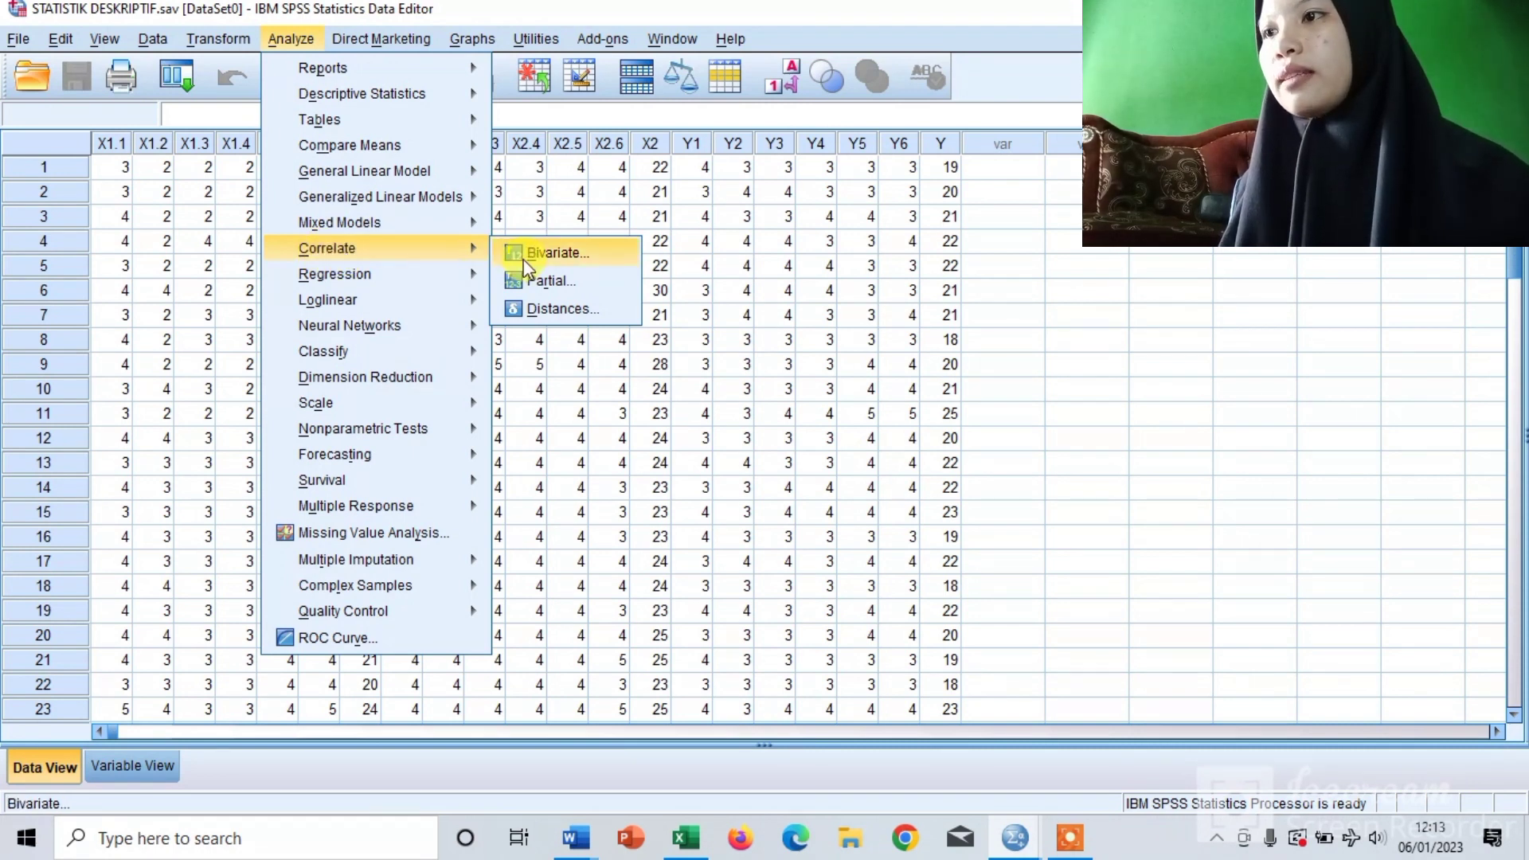
left_click(550, 253)
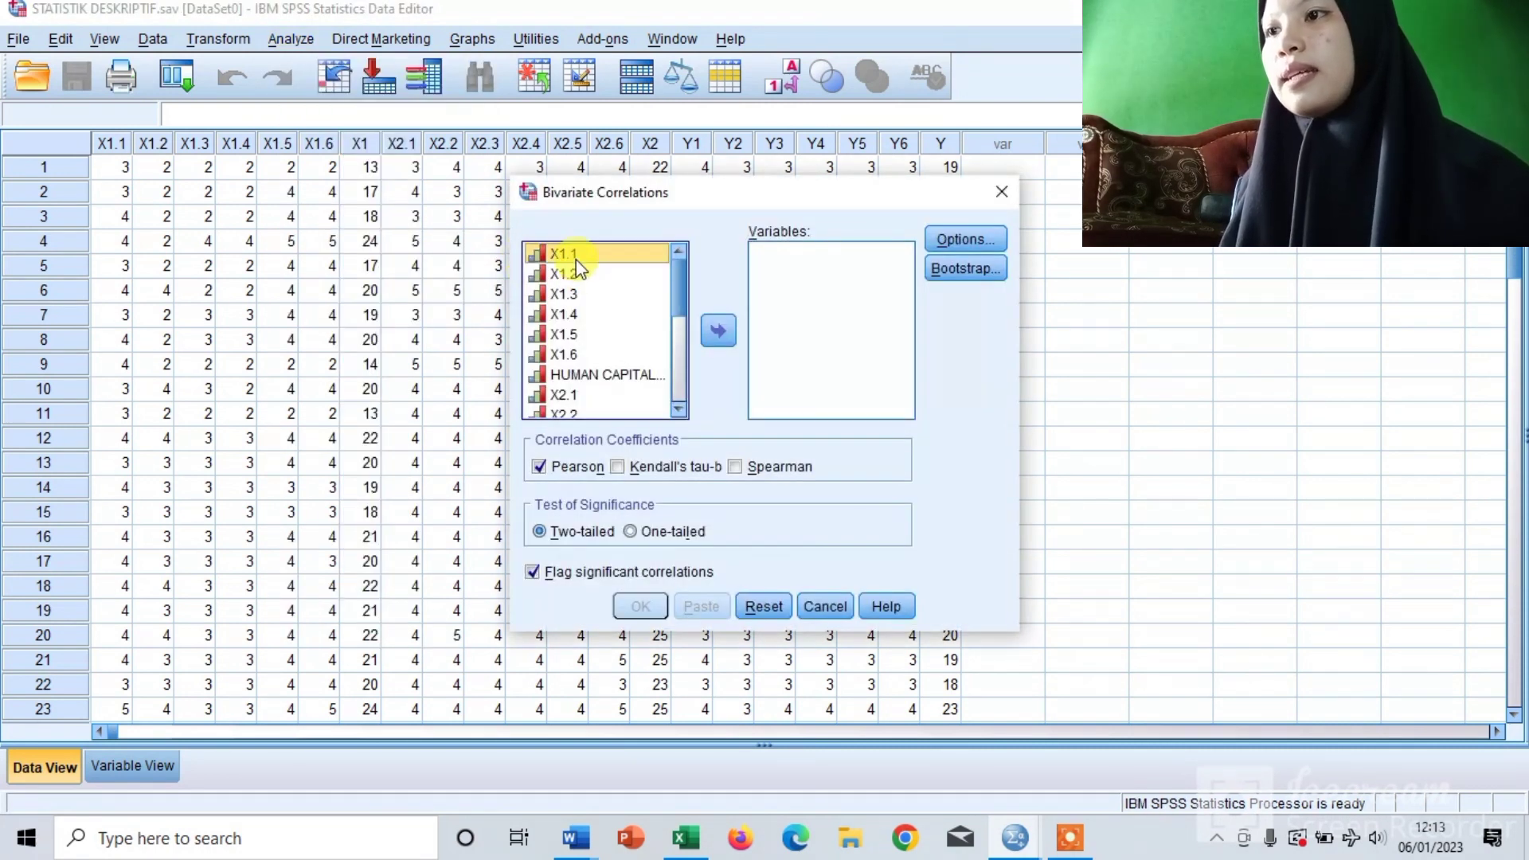
key("shift+Down")
key("shift+Down")
key("shift+Down")
key("shift+Down")
key("shift+Down")
key("shift+Down")
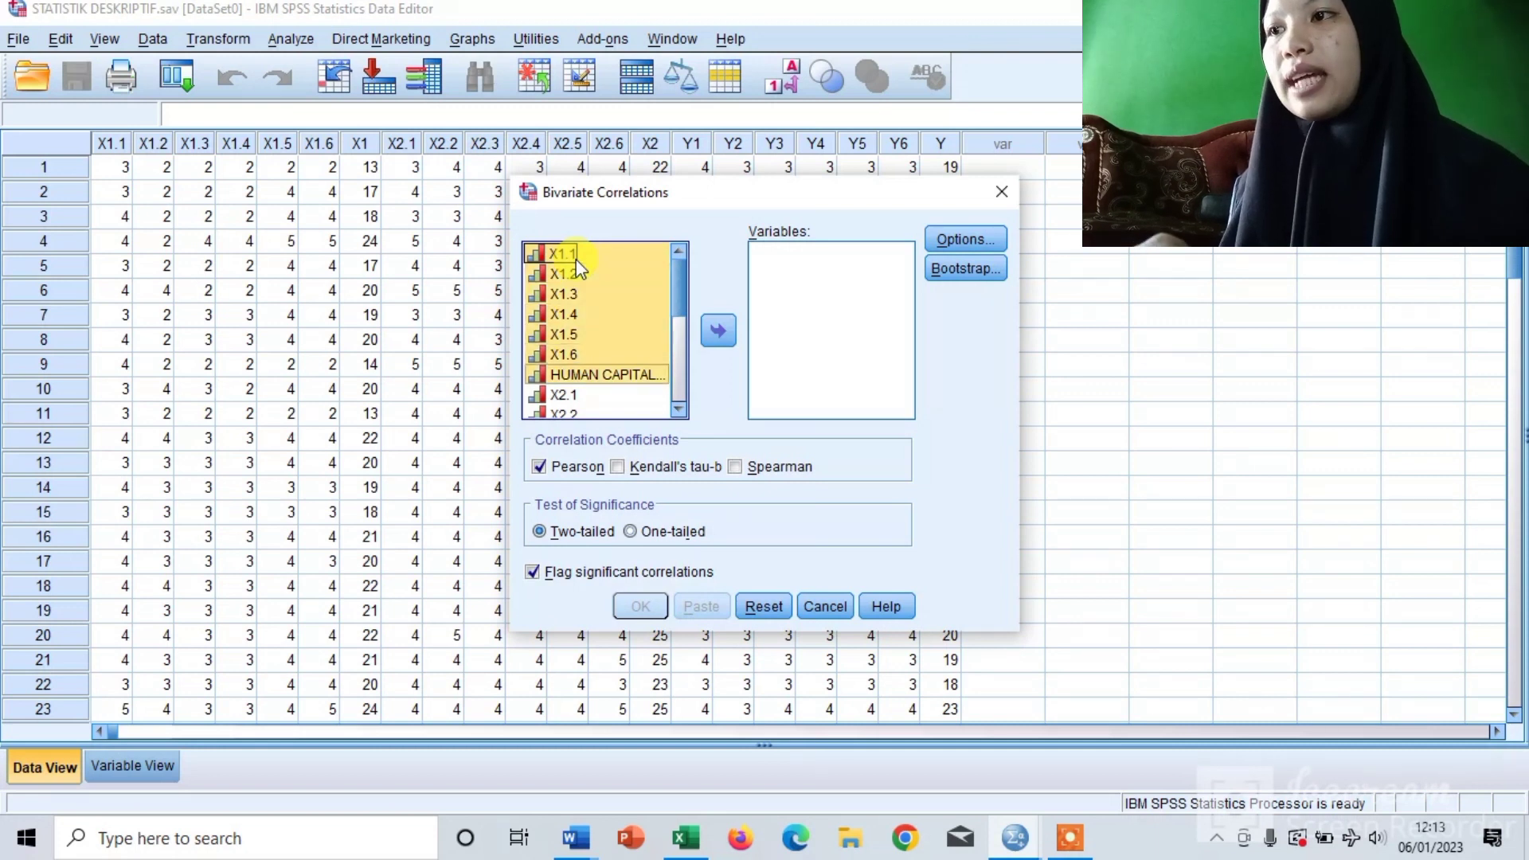
key("shift+Up")
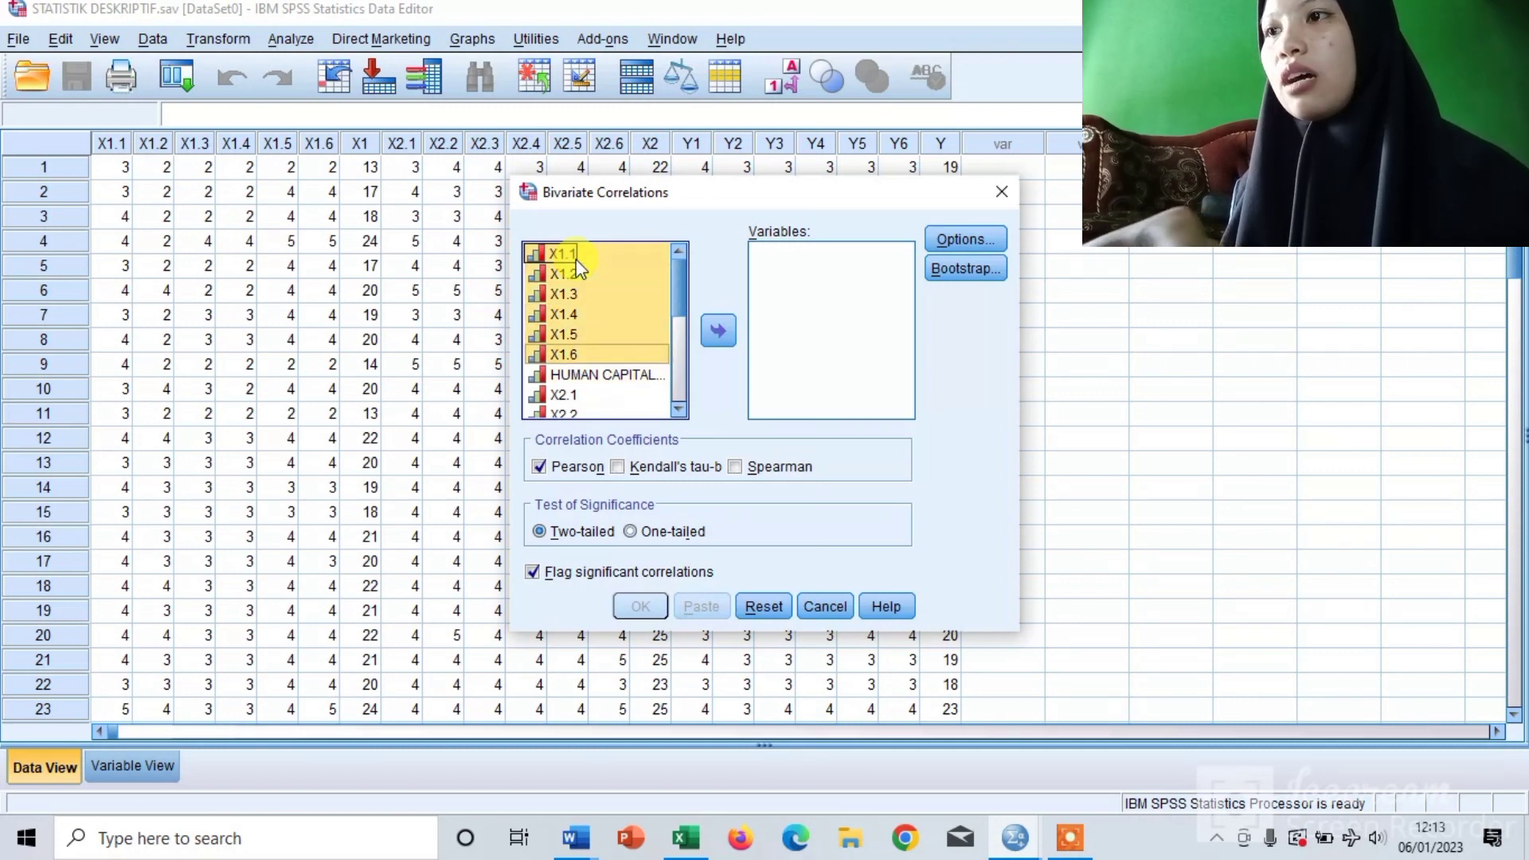
key("shift+Down")
left_click(726, 332)
left_click(640, 607)
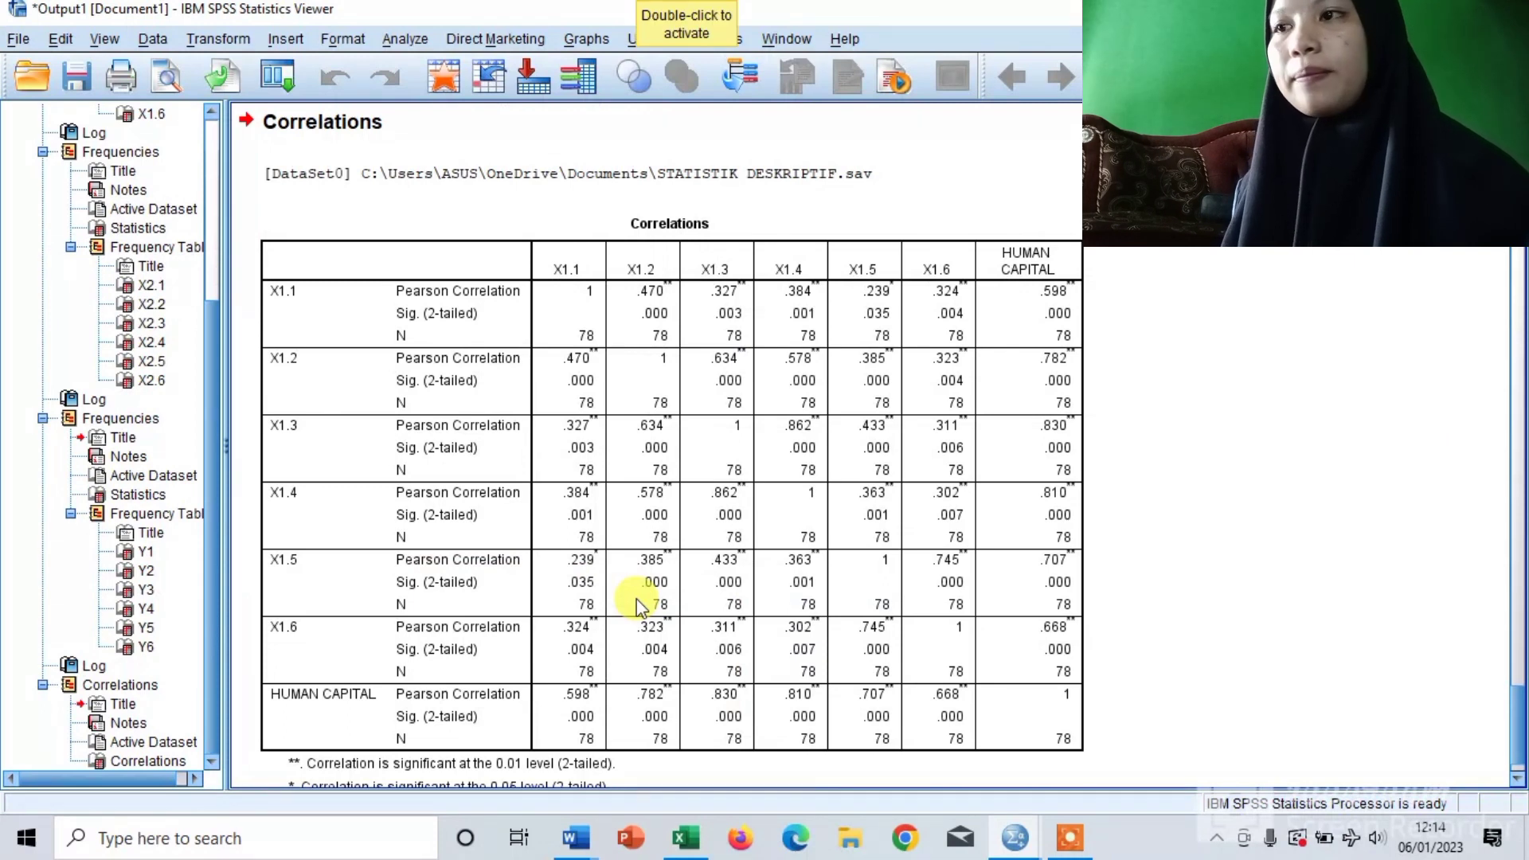
scroll(637, 600, "down", 2)
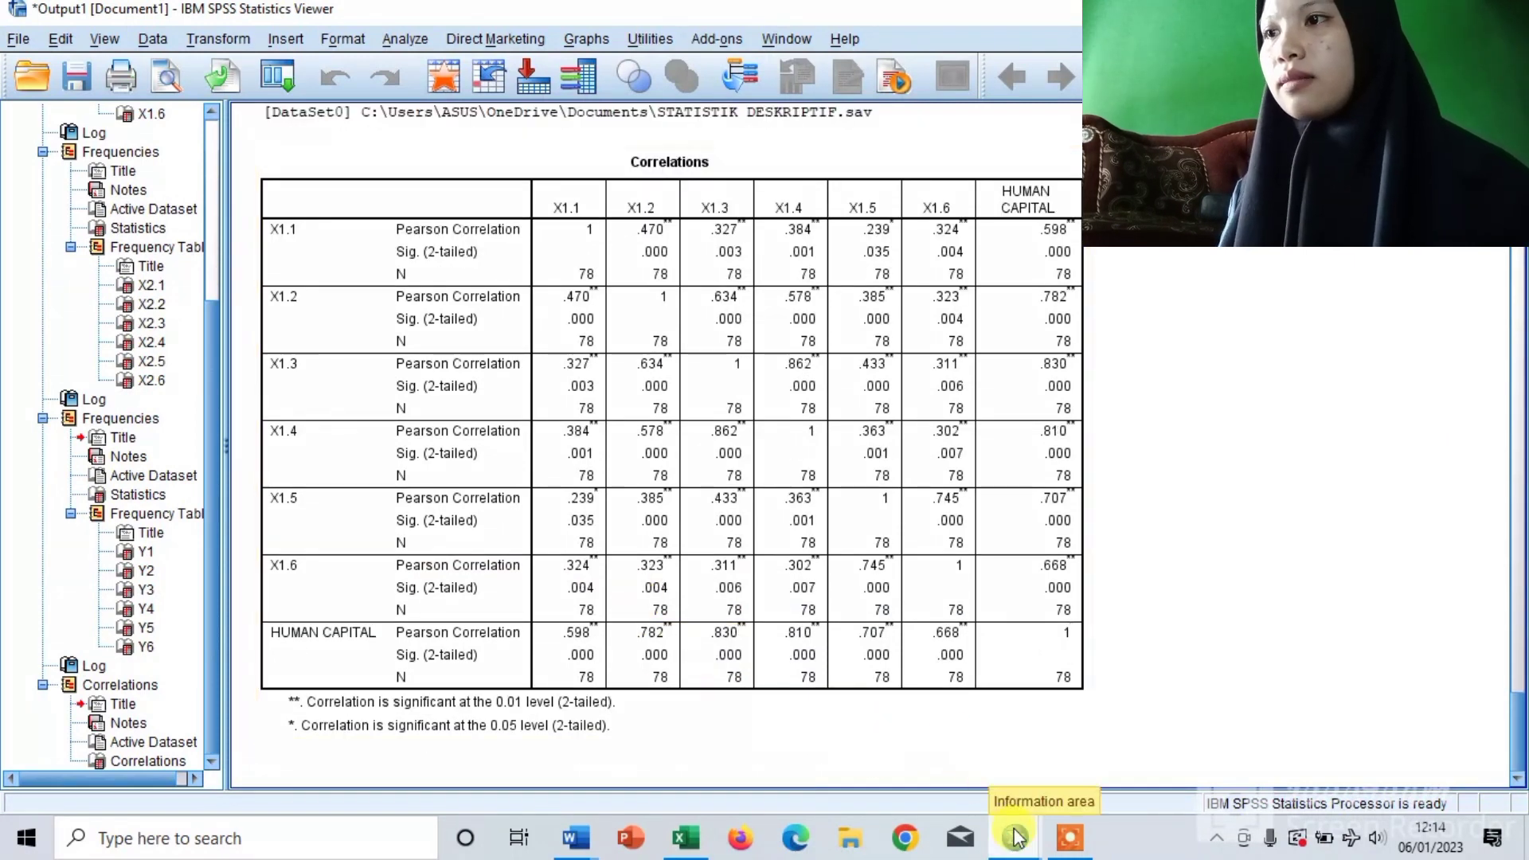
- Reopen the Bivariate Correlations analysis from the STATISTIK DESKRIPTIF data window and remove X1.1 through X1.6 and HUMAN CAPITAL from its variables
mouse_move(1016, 835)
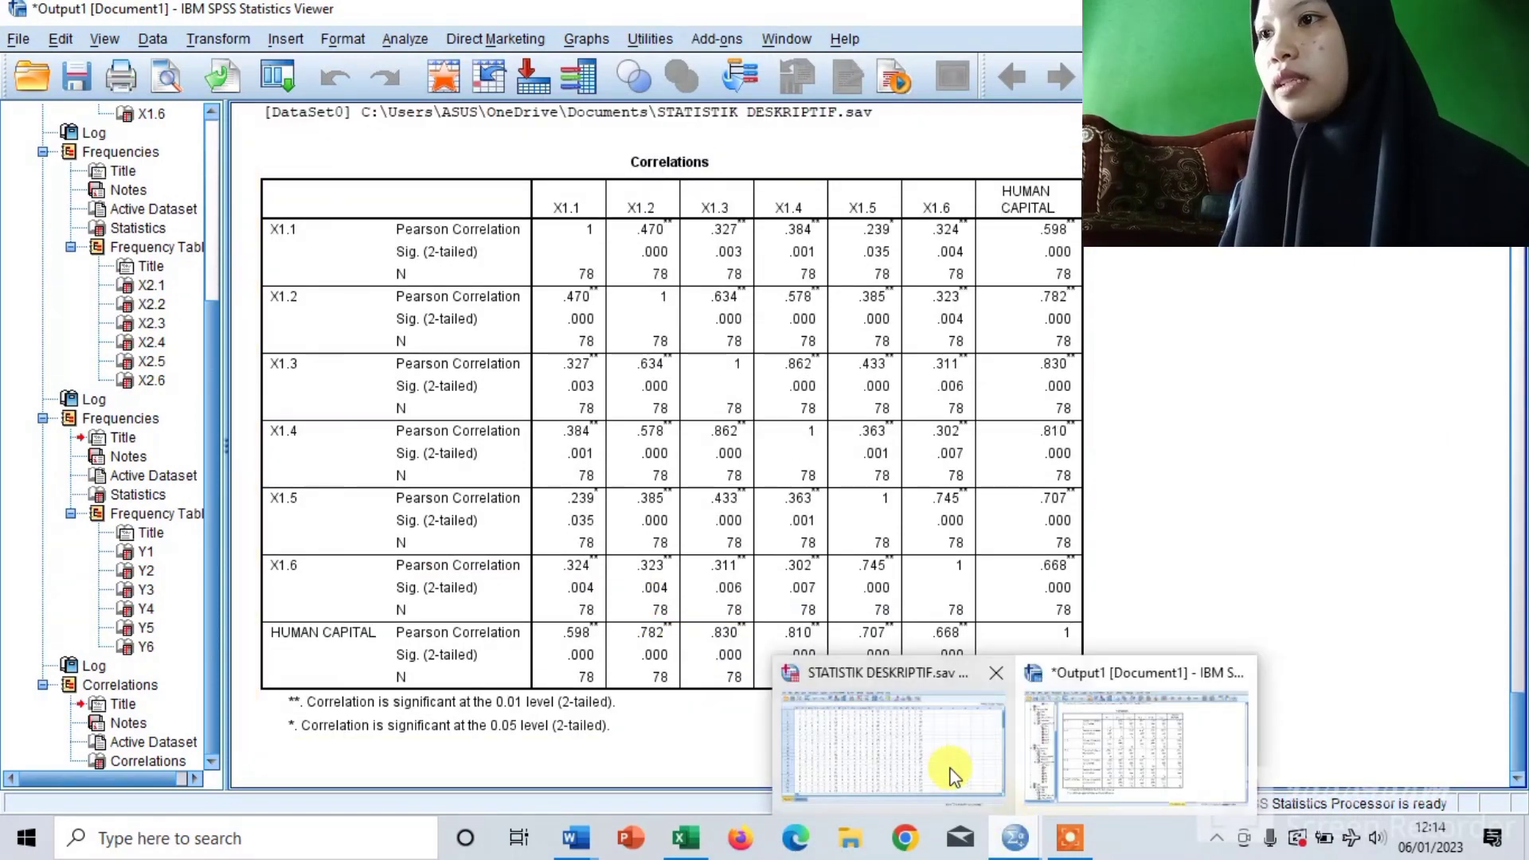
left_click(954, 772)
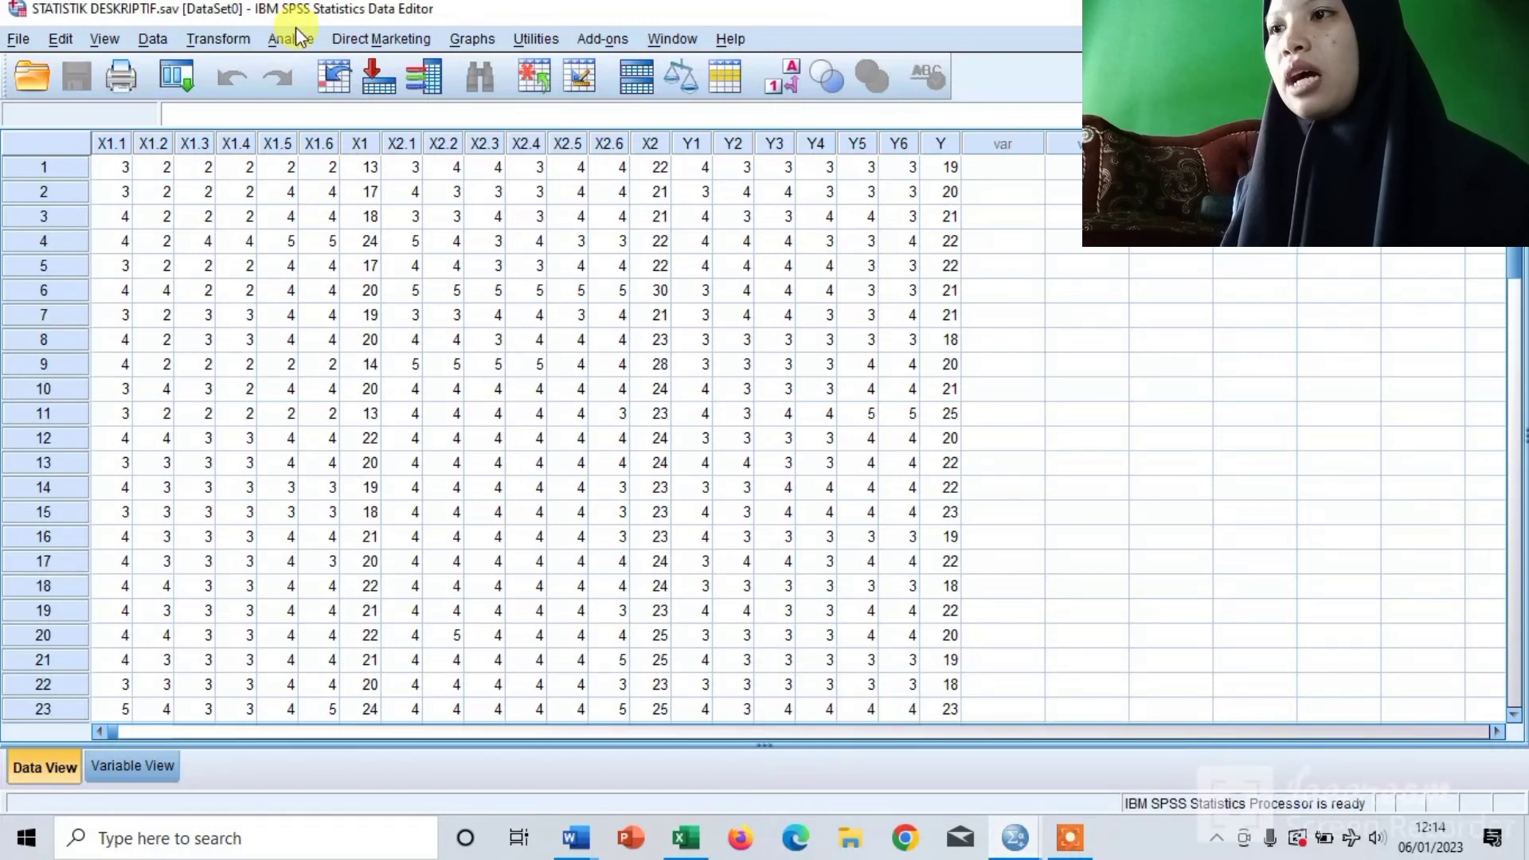
left_click(295, 34)
mouse_move(355, 258)
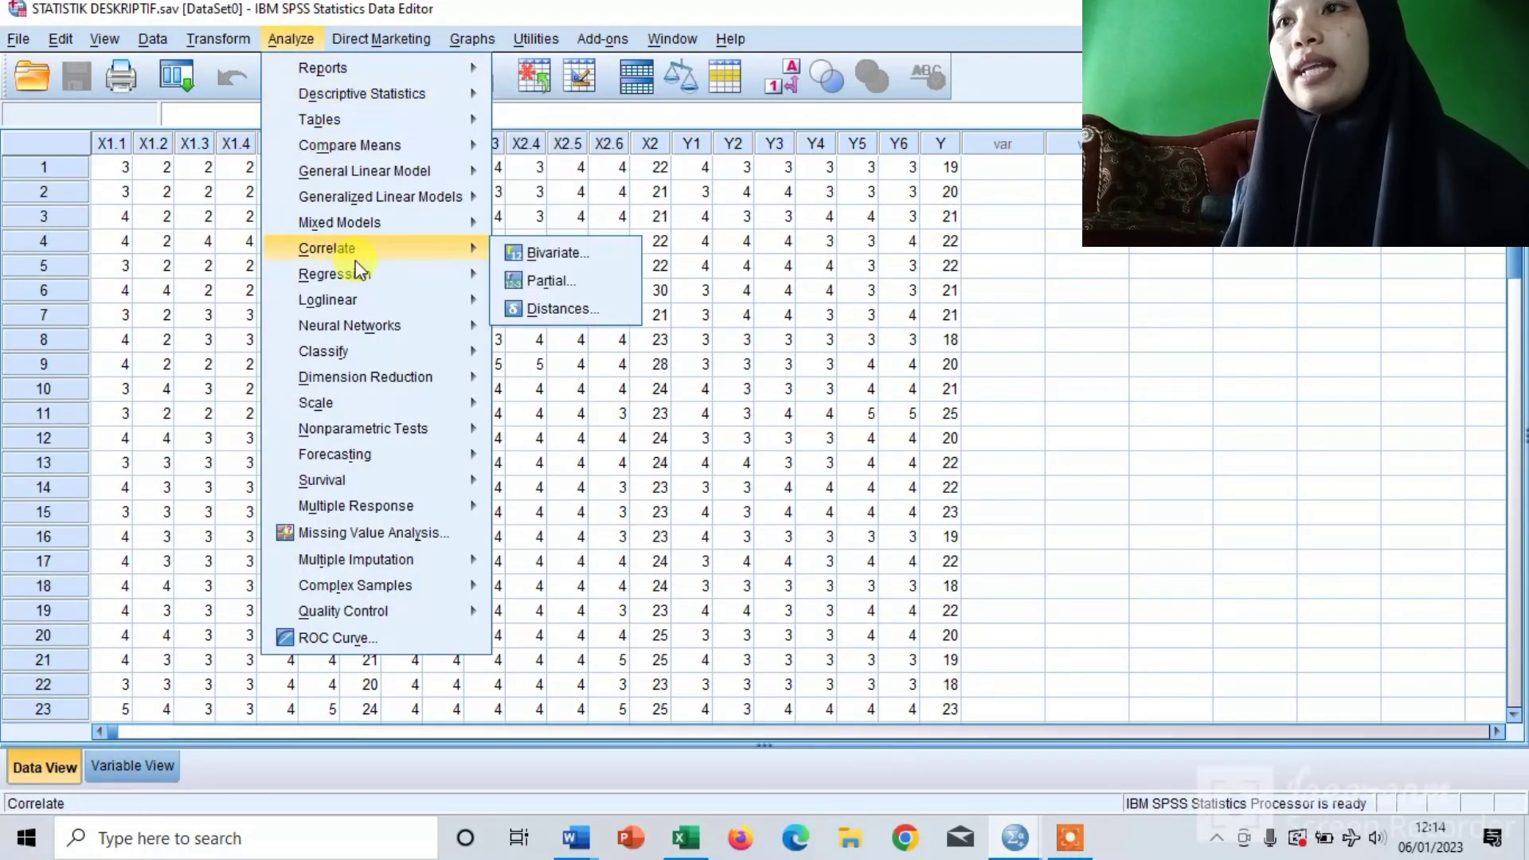
left_click(527, 252)
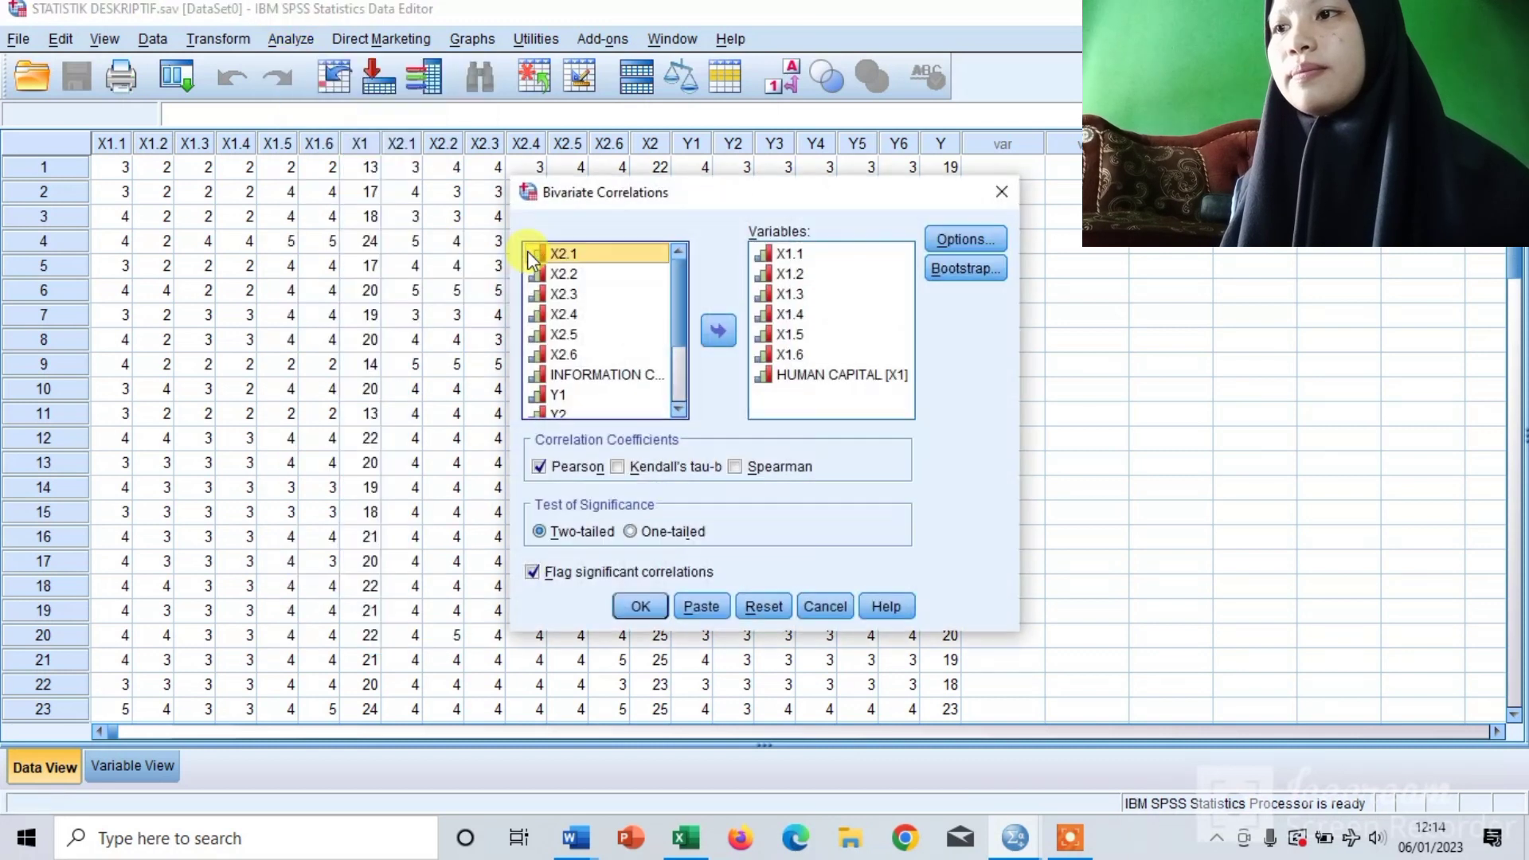
double_click(792, 255)
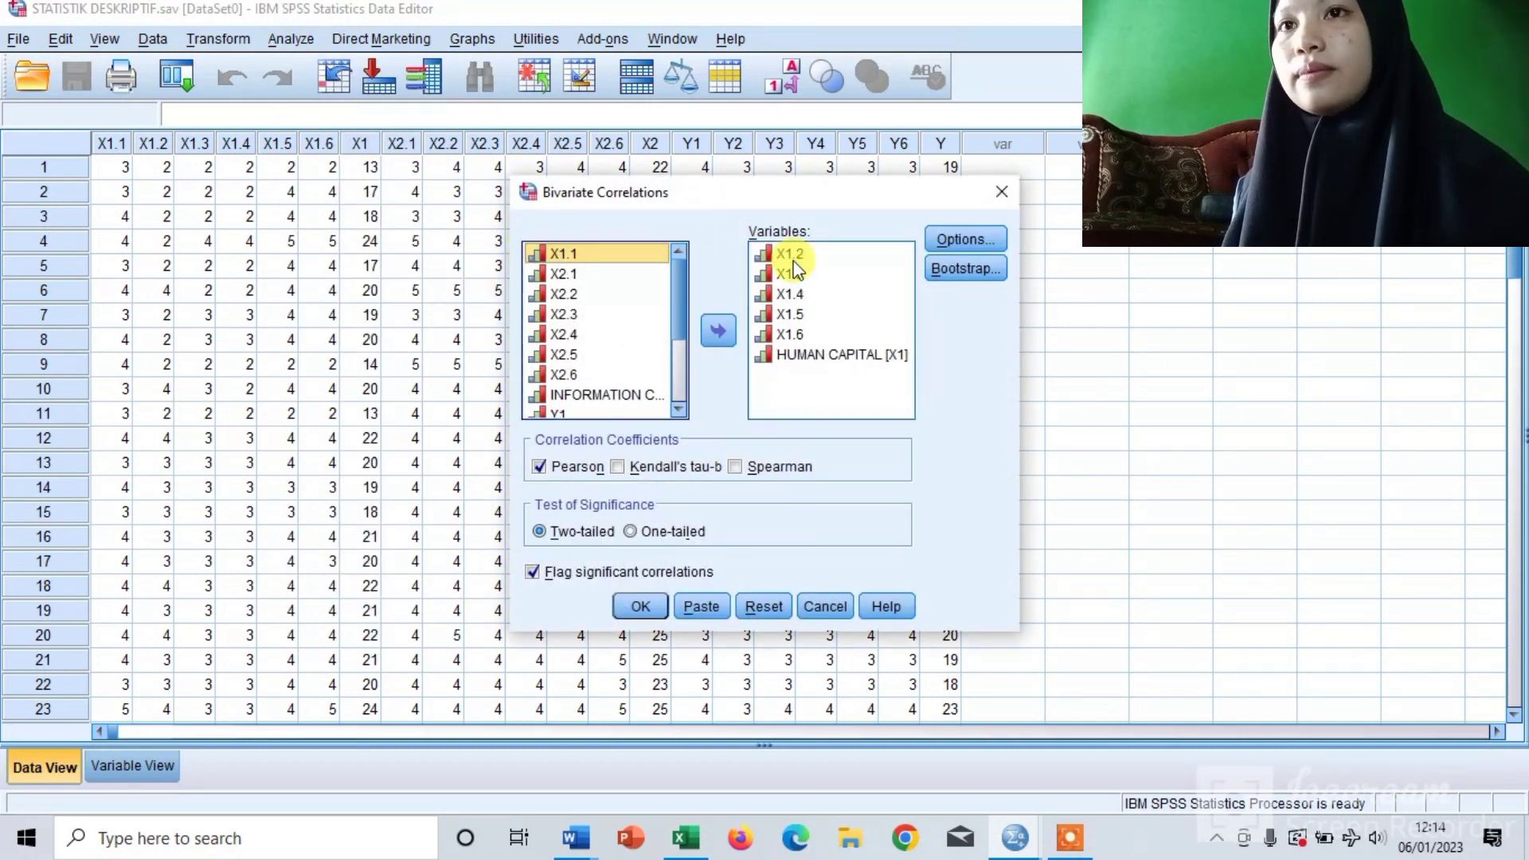
left_click(788, 256)
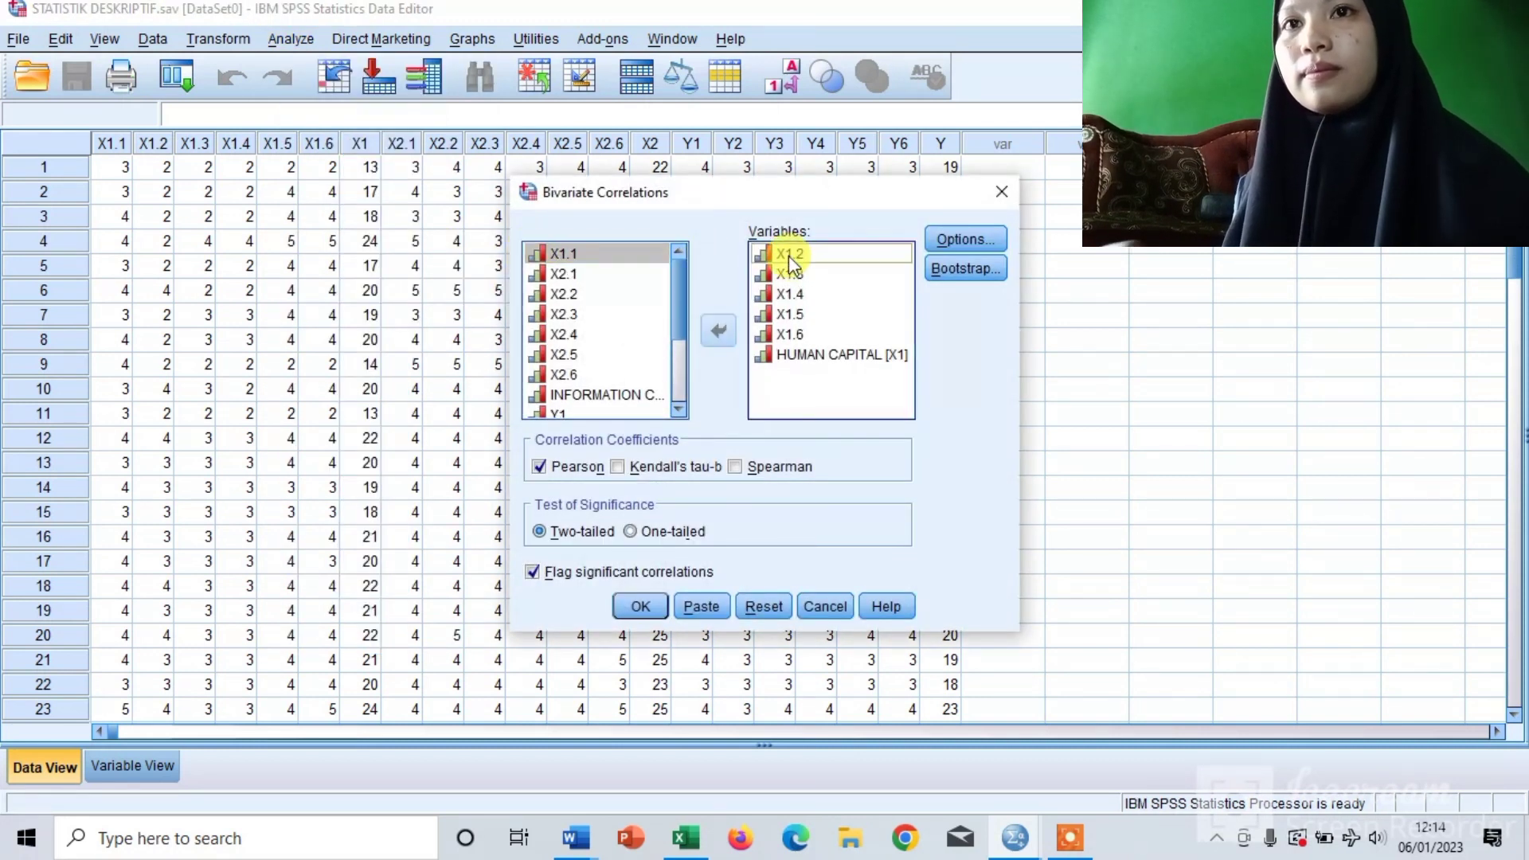
key("shift+Down")
key("shift+Down")
key("shift+Down")
key("shift+Down")
key("shift+Down")
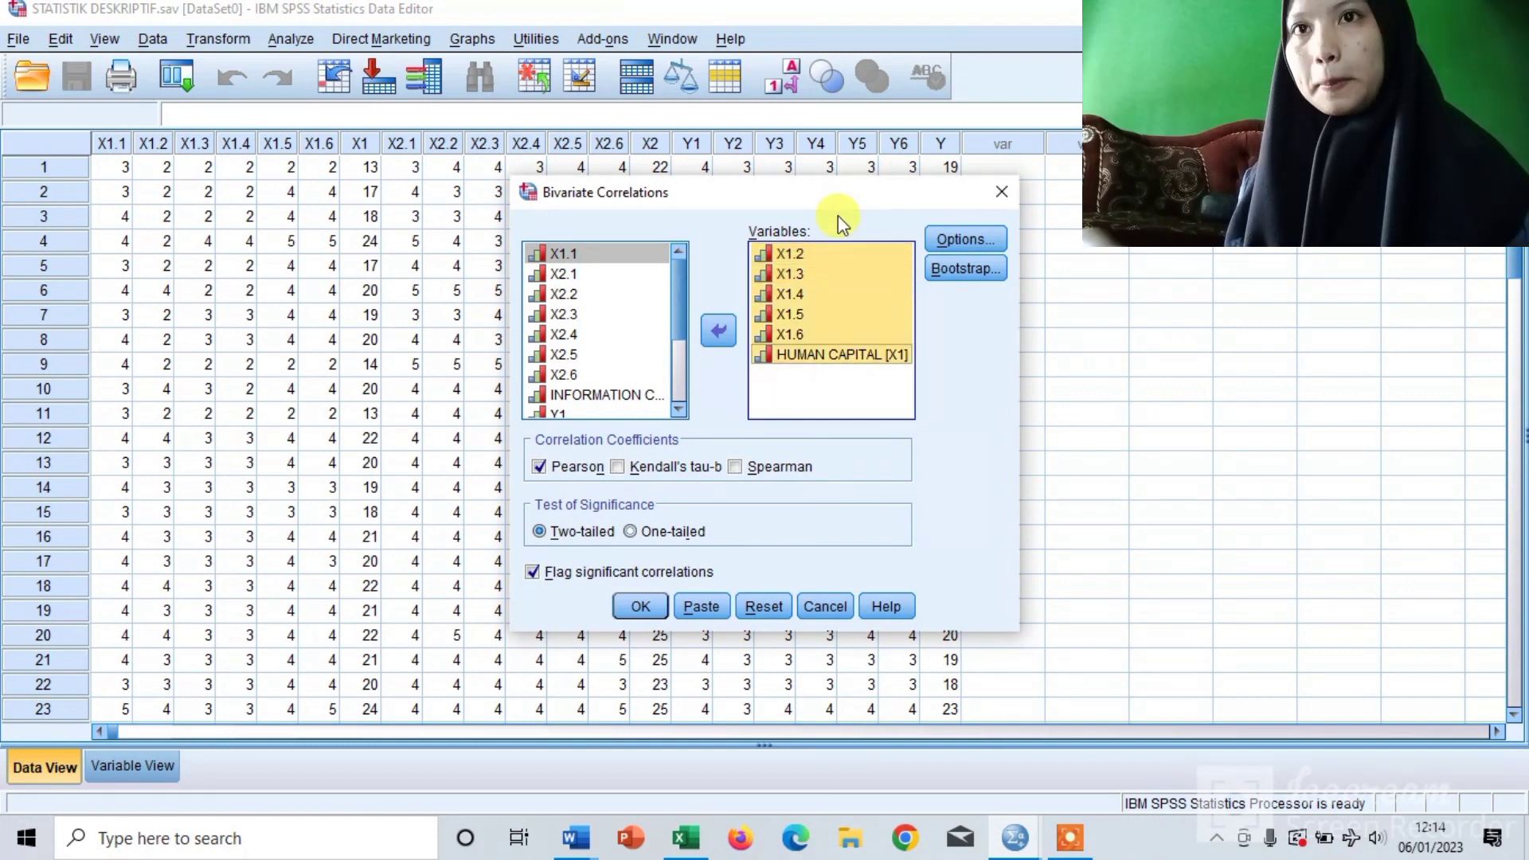
left_click(718, 330)
- Add X2.1 through X2.6 and INFORMATION CAPITAL to the bivariate correlation and run it with two-tailed Pearson coefficients
left_click(597, 393)
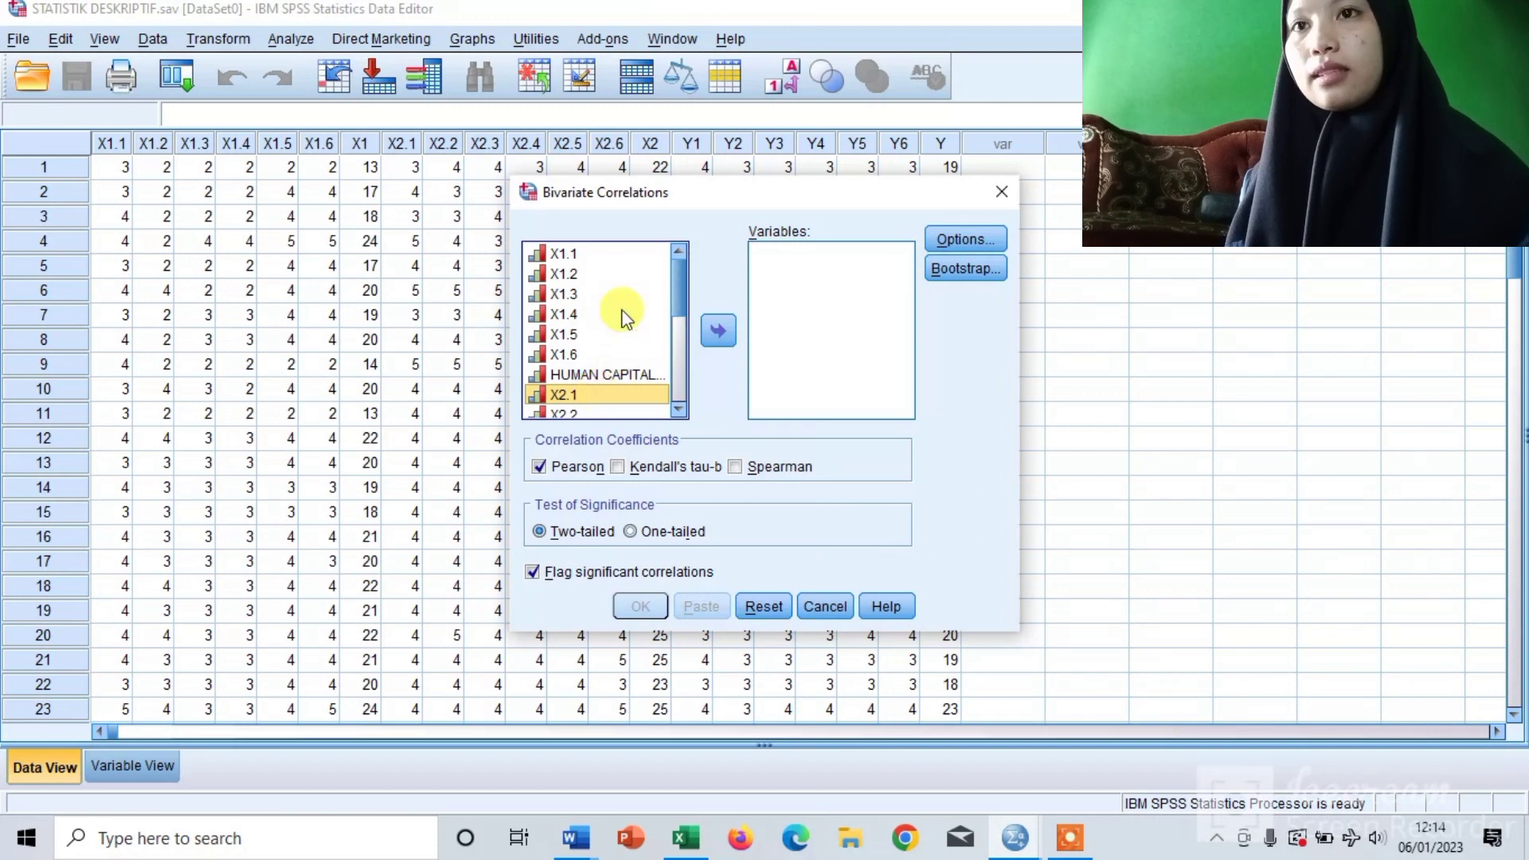
key("shift+Down")
key("shift+Down")
key("shift+Down")
key("shift+Down")
key("shift+Down")
key("shift+Down")
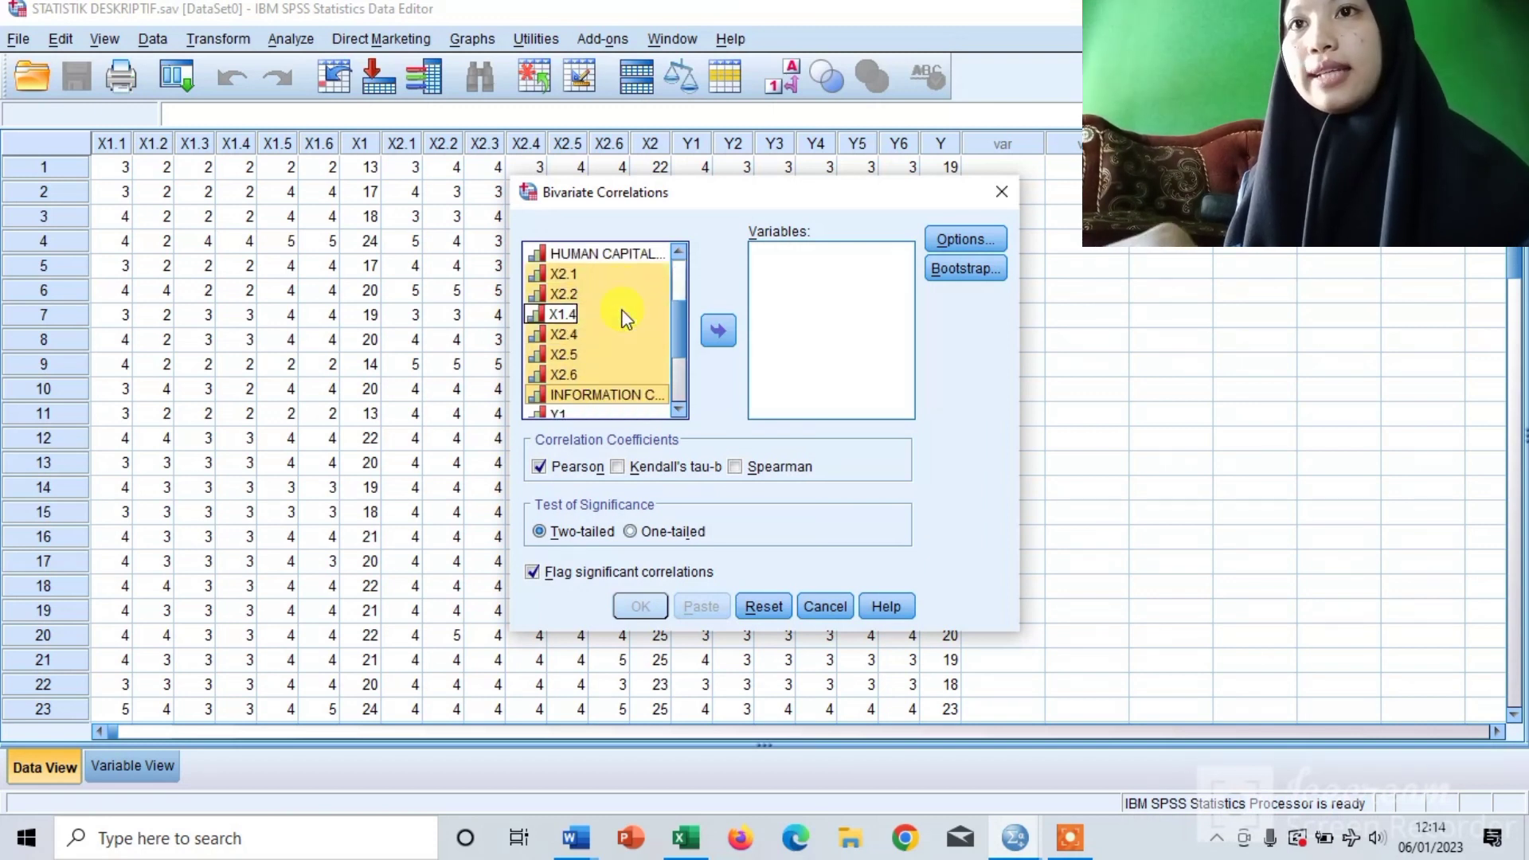
left_click(718, 330)
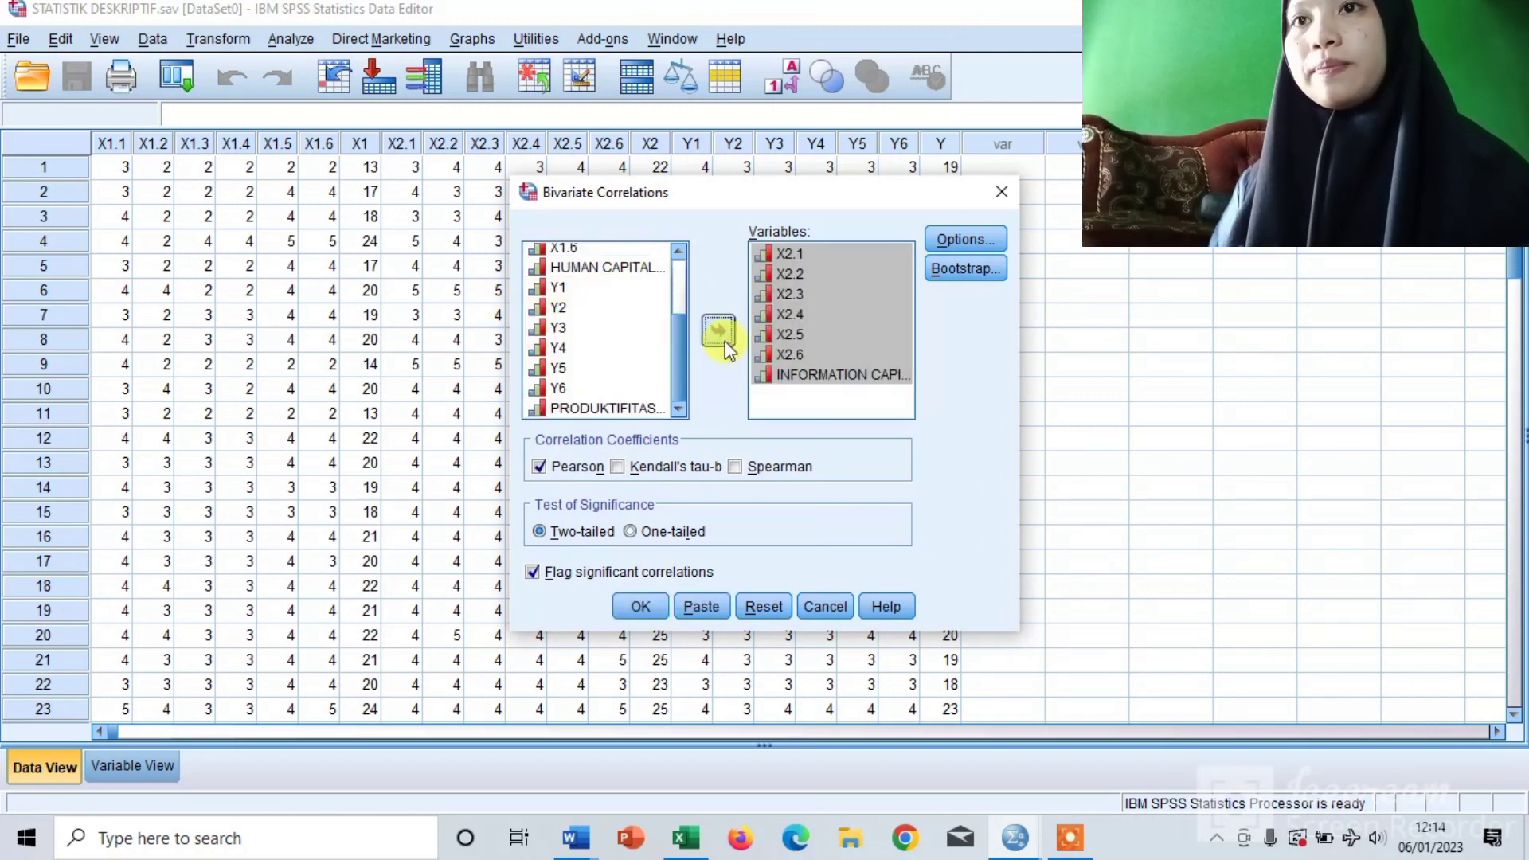
left_click(626, 605)
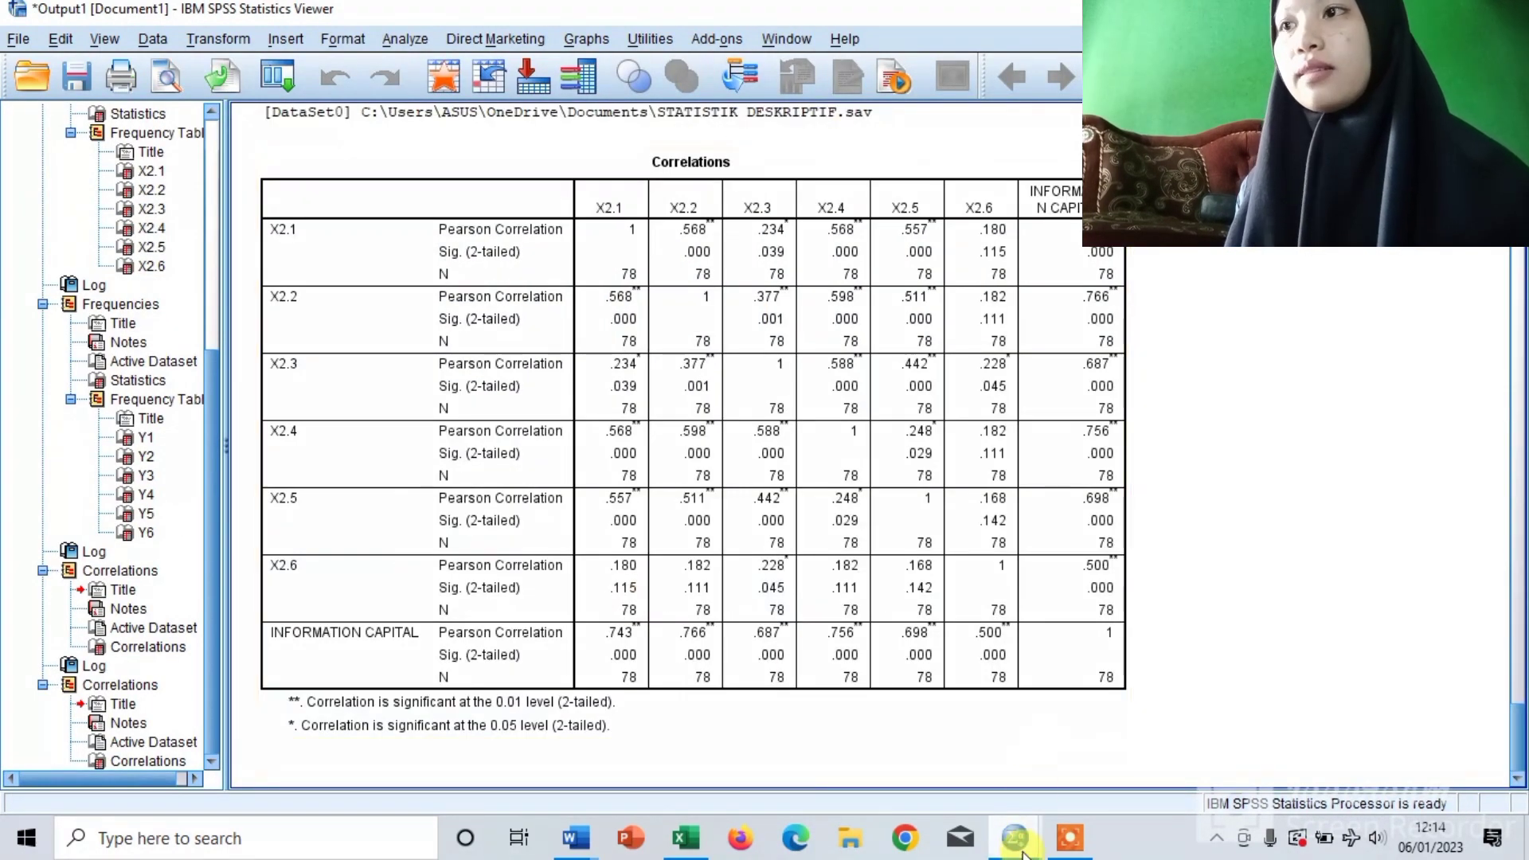
- Return to the STATISTIK DESKRIPTIF data window, reopen Bivariate Correlations and clear X2.1 through X2.6 and INFORMATION CAPITAL from the variables
mouse_move(1022, 850)
left_click(923, 754)
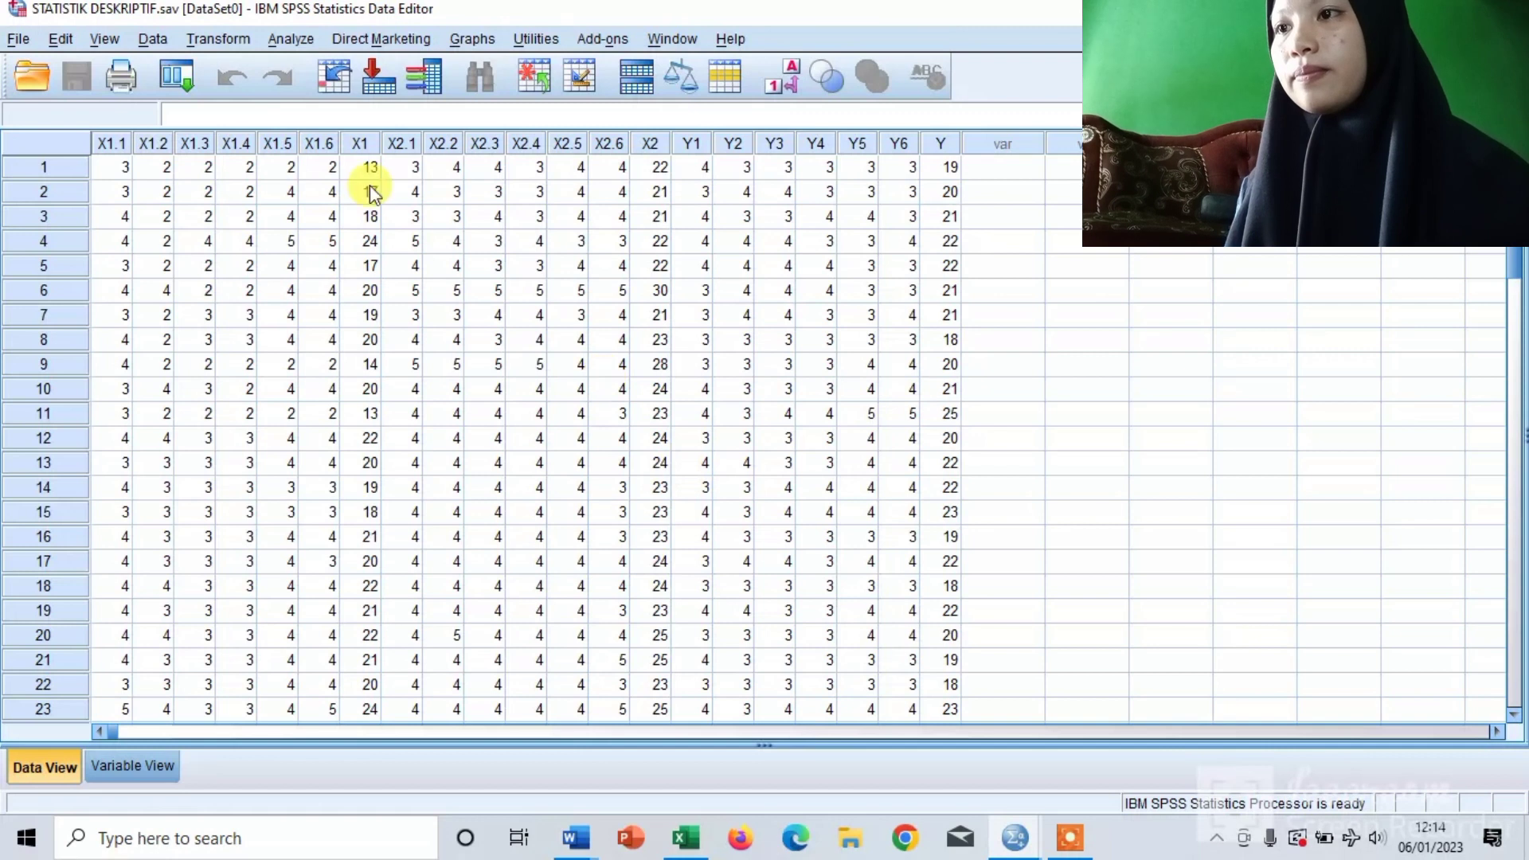
left_click(280, 38)
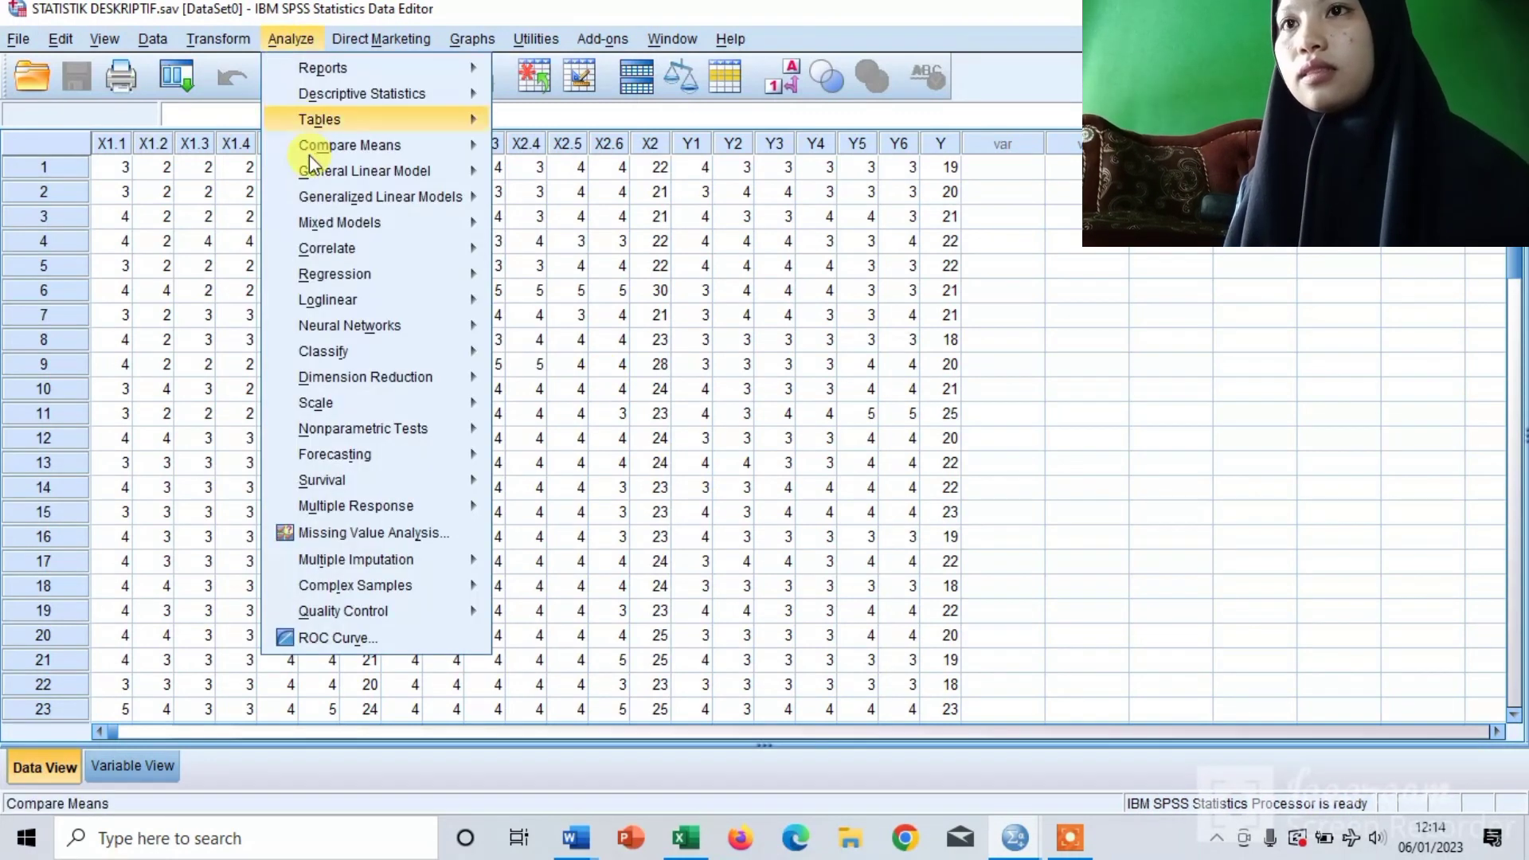
mouse_move(312, 98)
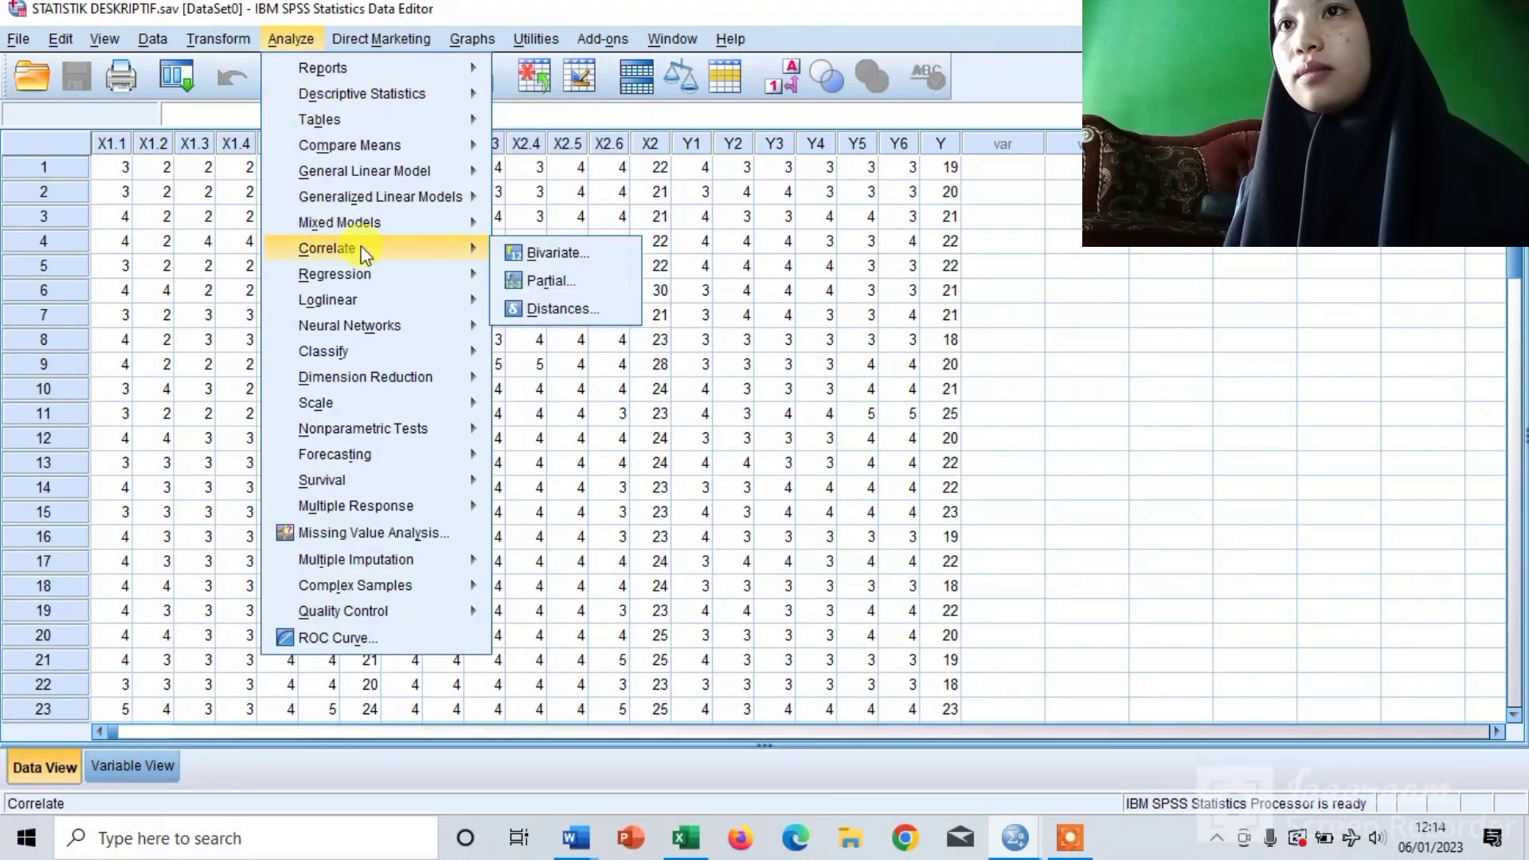
mouse_move(486, 252)
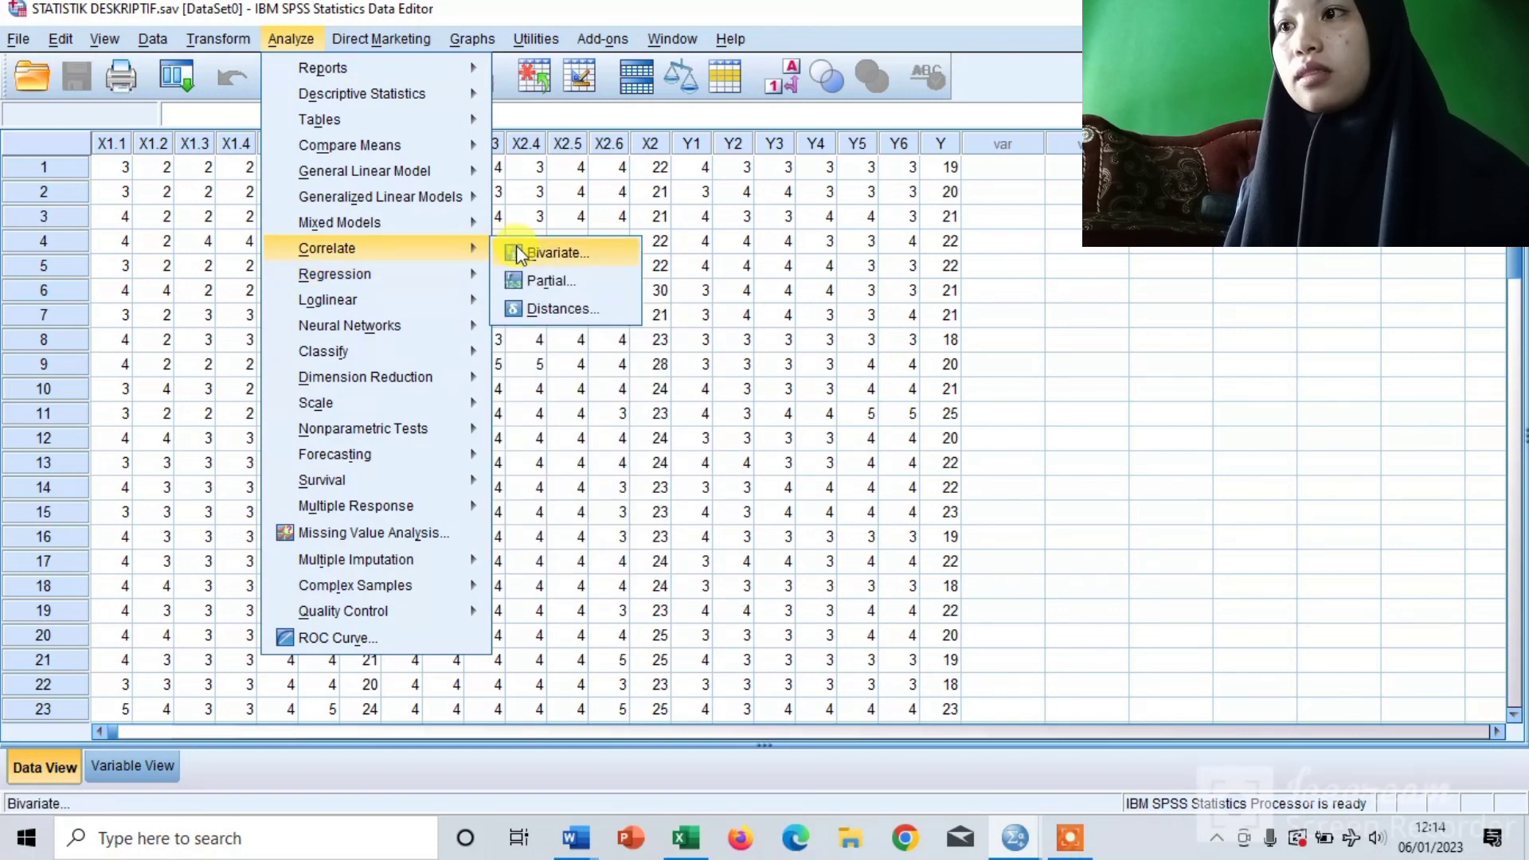
left_click(515, 255)
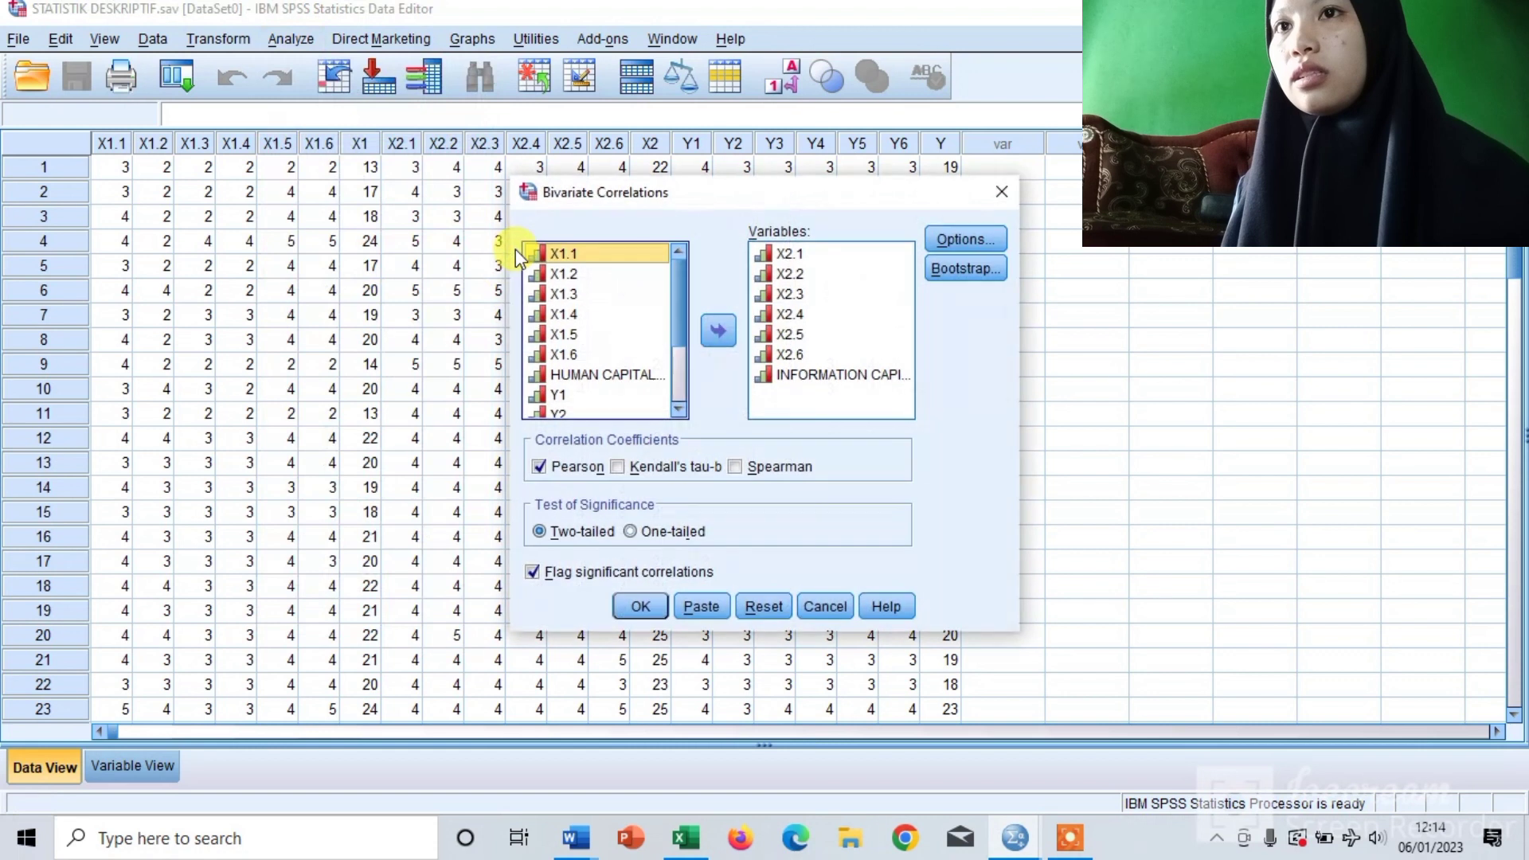
left_click(772, 253)
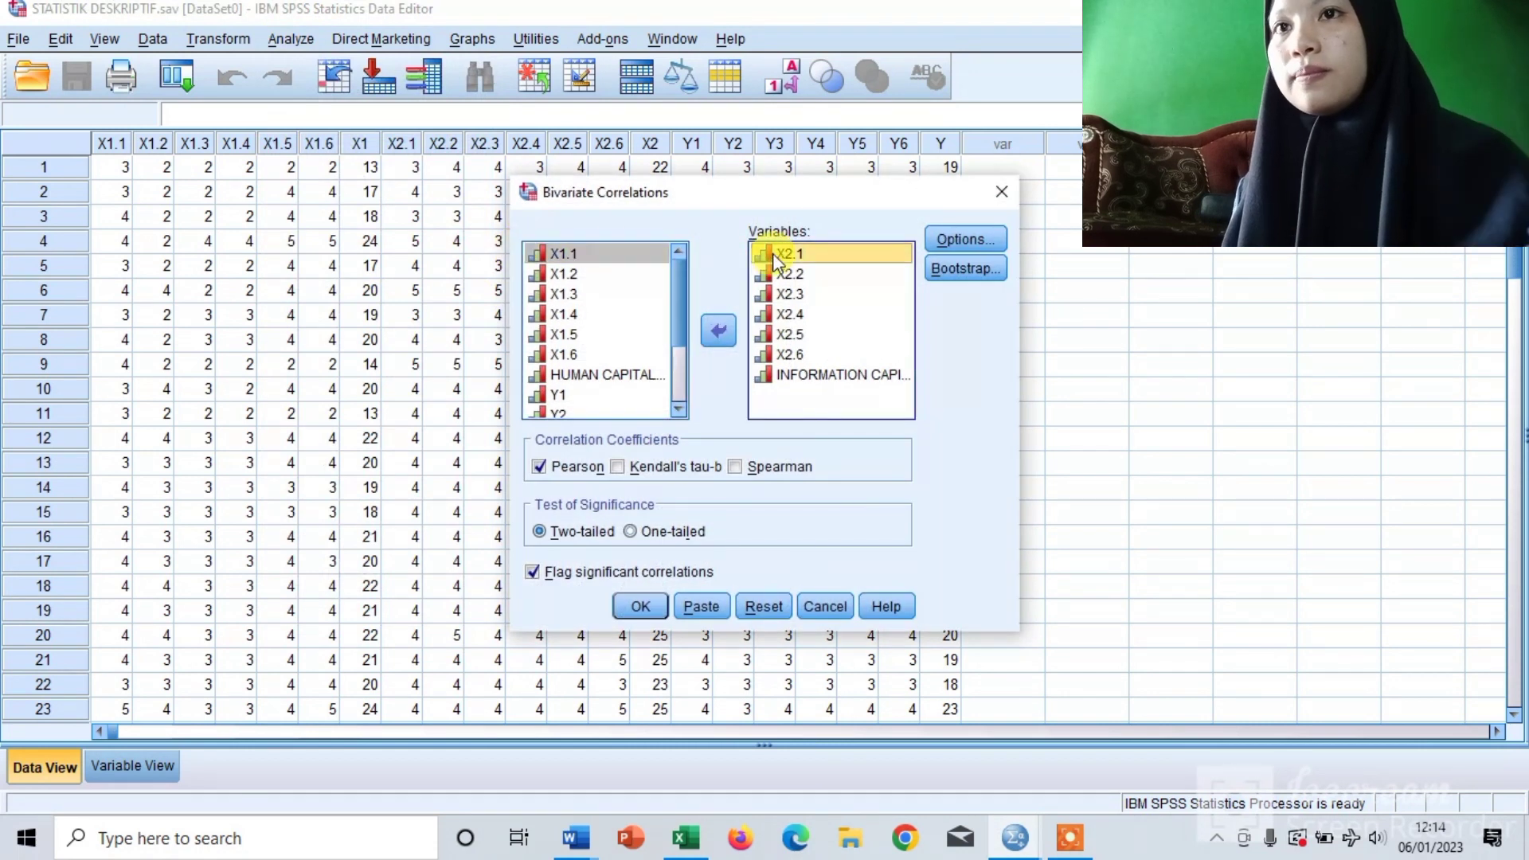
key("shift+Down")
key("shift+Down")
key("shift+Down")
key("shift+Down")
key("shift+Down")
key("shift+Down")
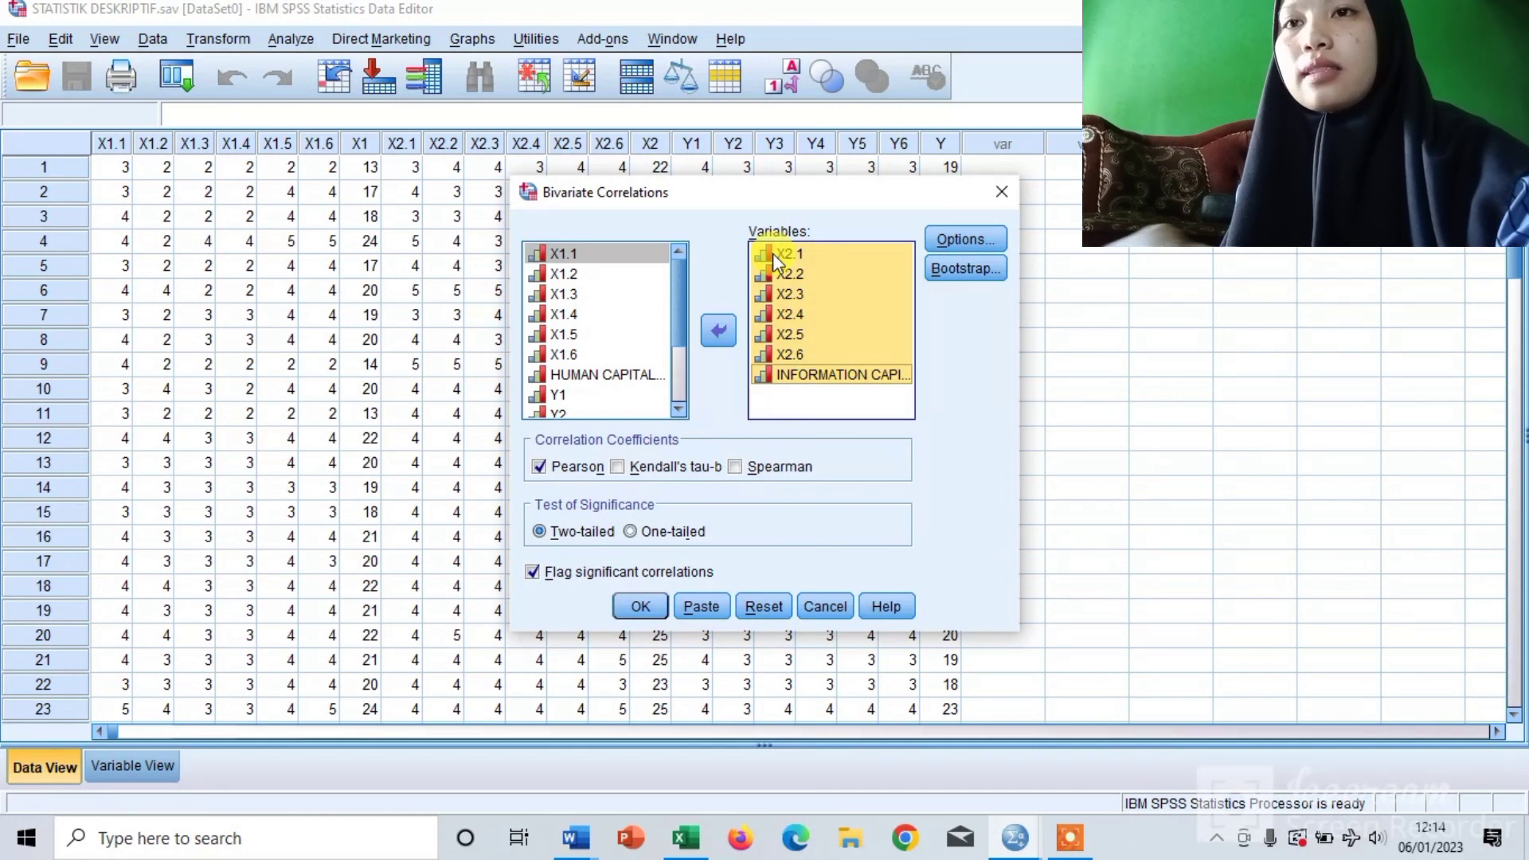
left_click_drag(772, 253, 585, 293)
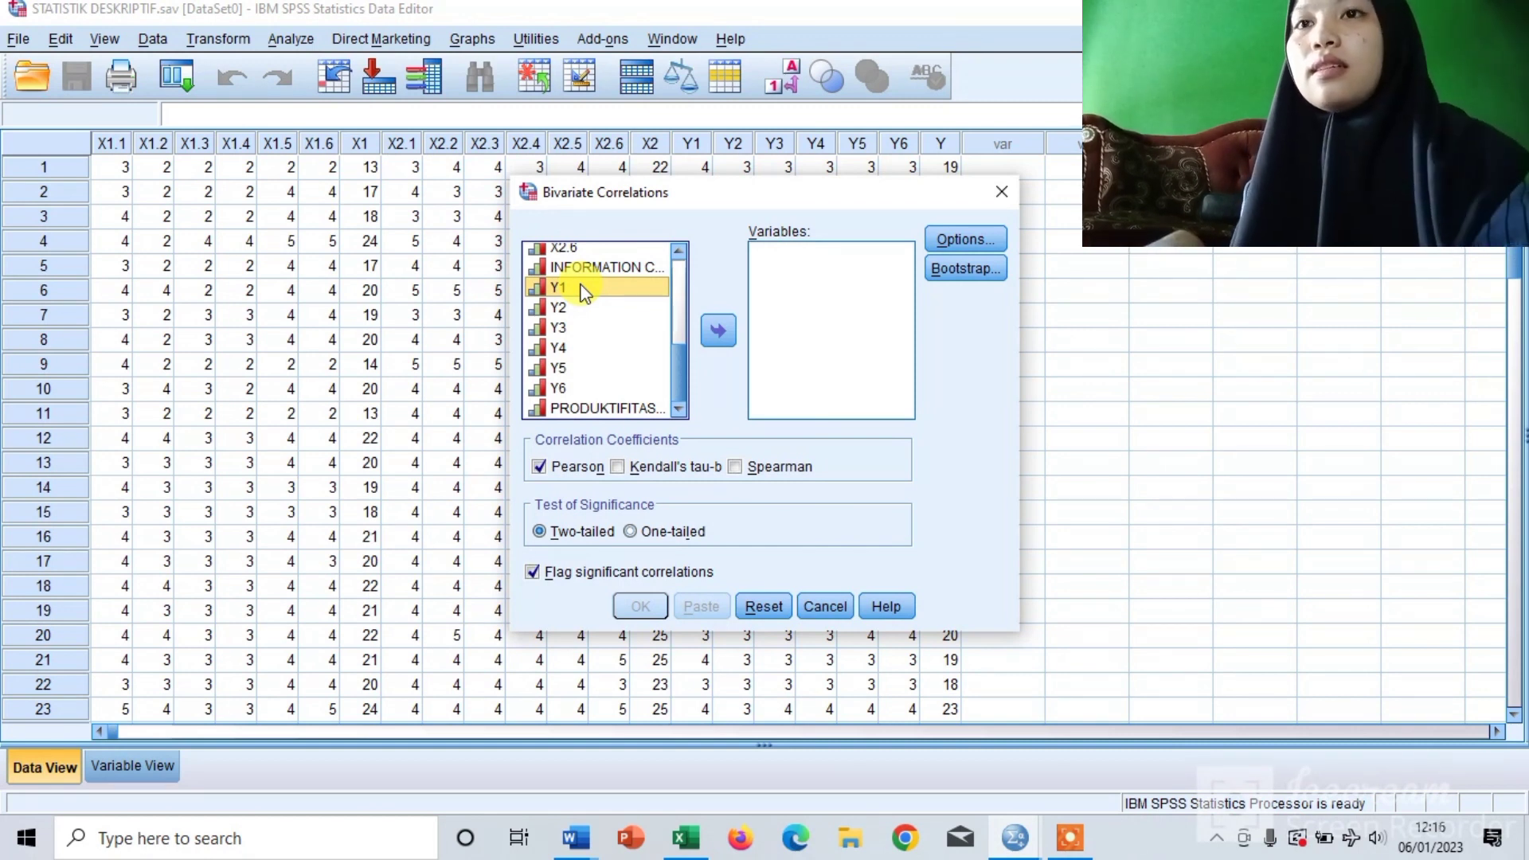
- Add Y1 through Y6 and PRODUKTIFITAS KERJA to the bivariate correlation and run it with two-tailed Pearson coefficients
key("shift+Down")
key("shift+Down")
key("shift+Down")
key("shift+Down")
key("shift+Down")
key("shift+Down")
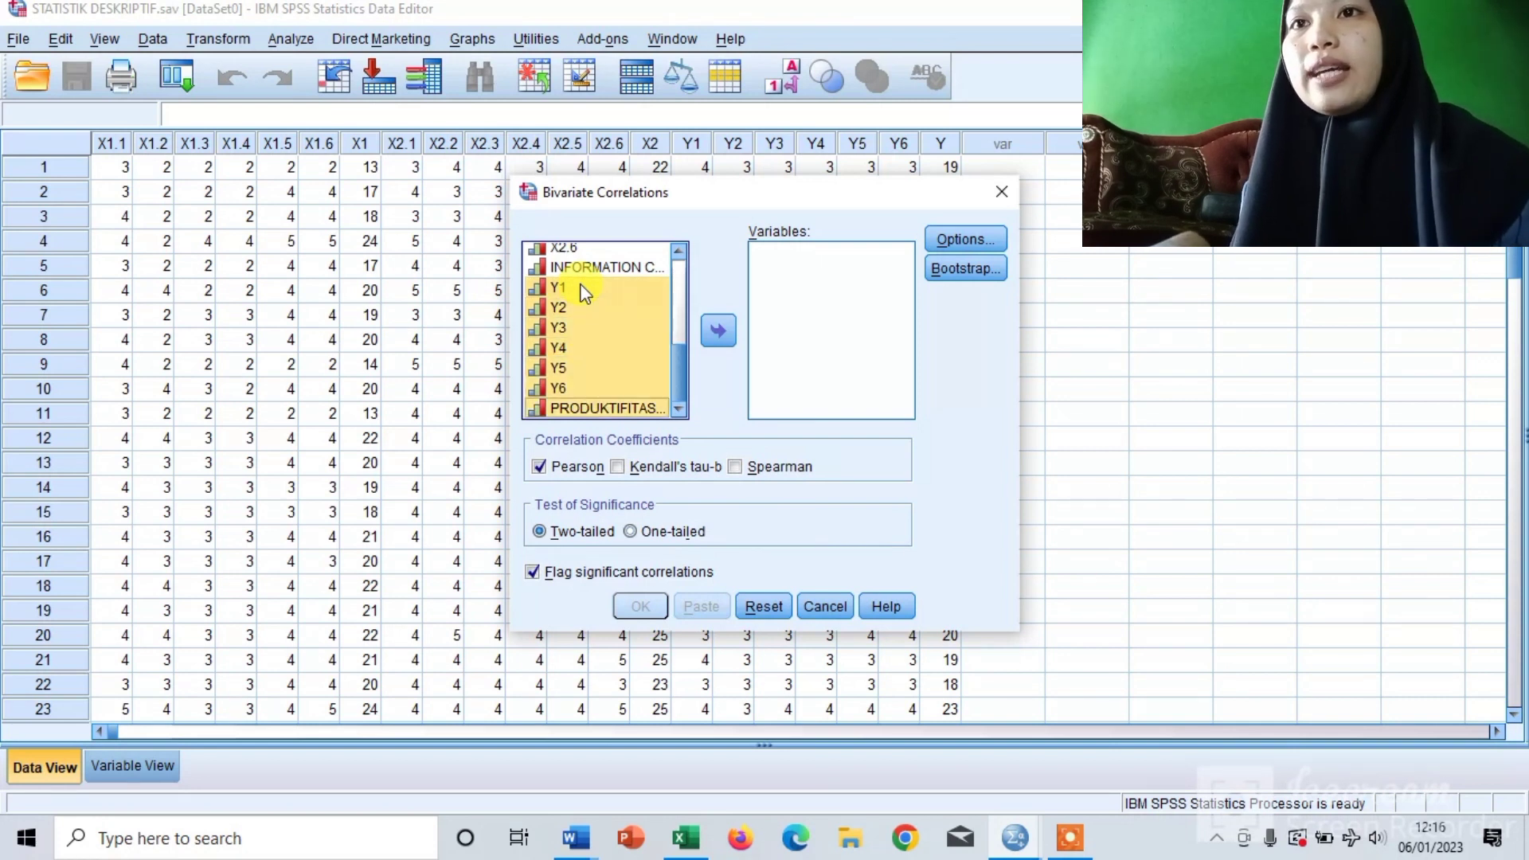
left_click(716, 330)
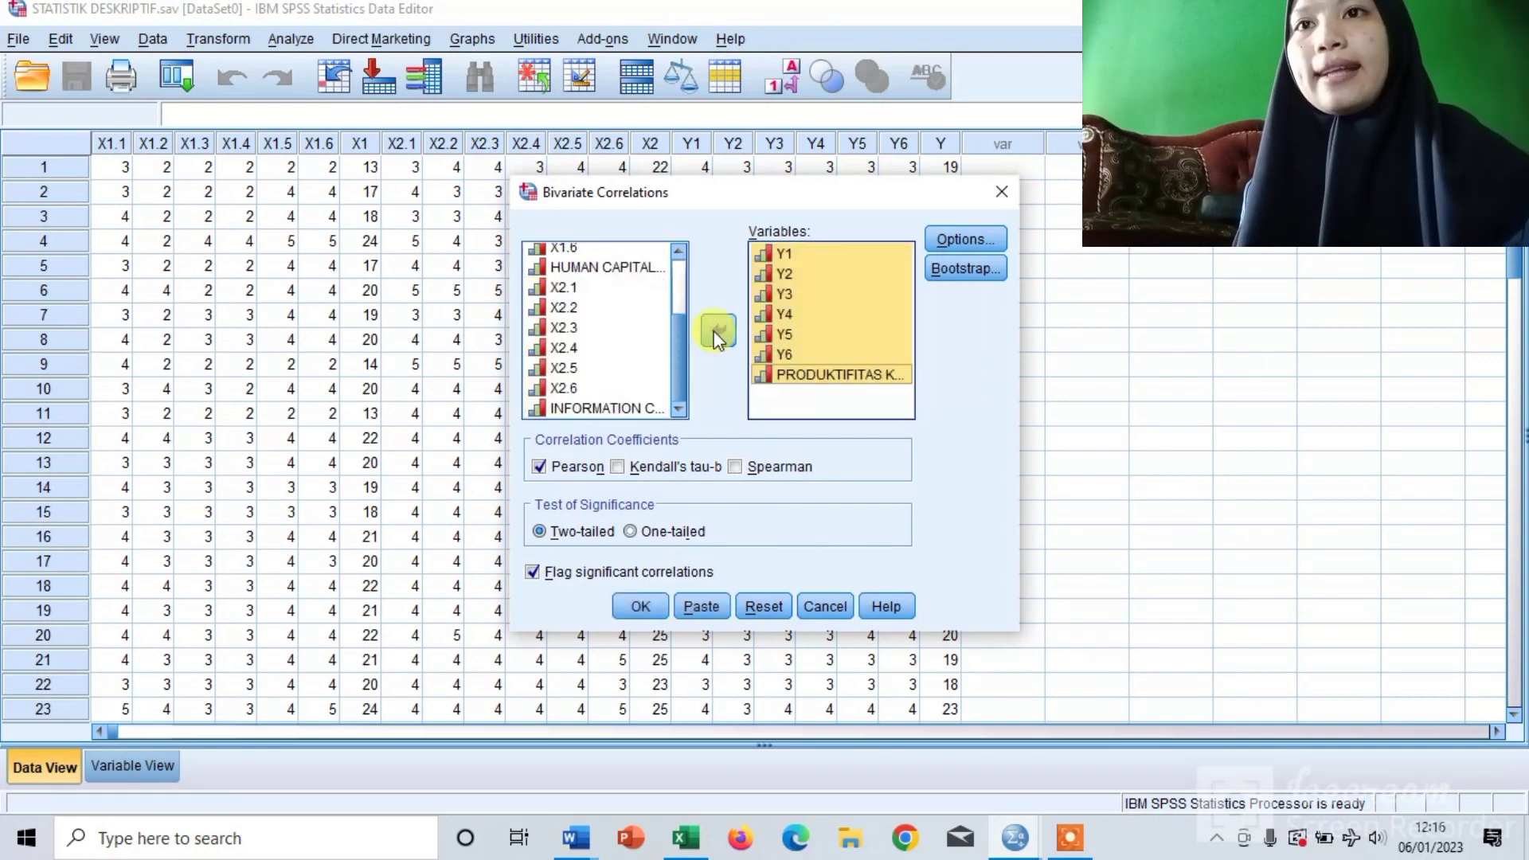
left_click(652, 607)
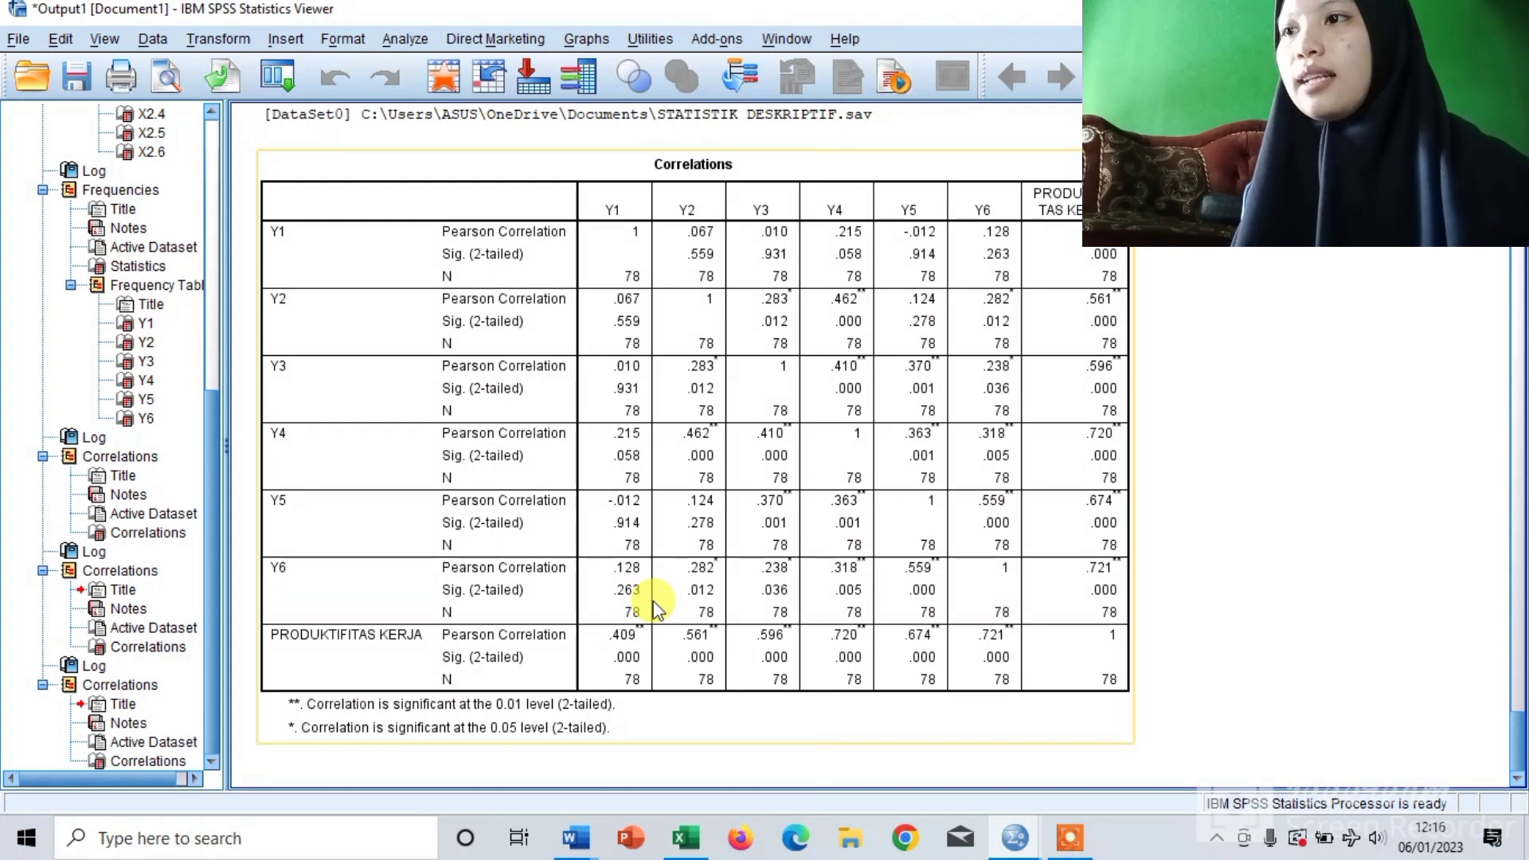
- Review the correlation output, going back up through the earlier tables and down again to the Y items' table
scroll(653, 606, "up", 15)
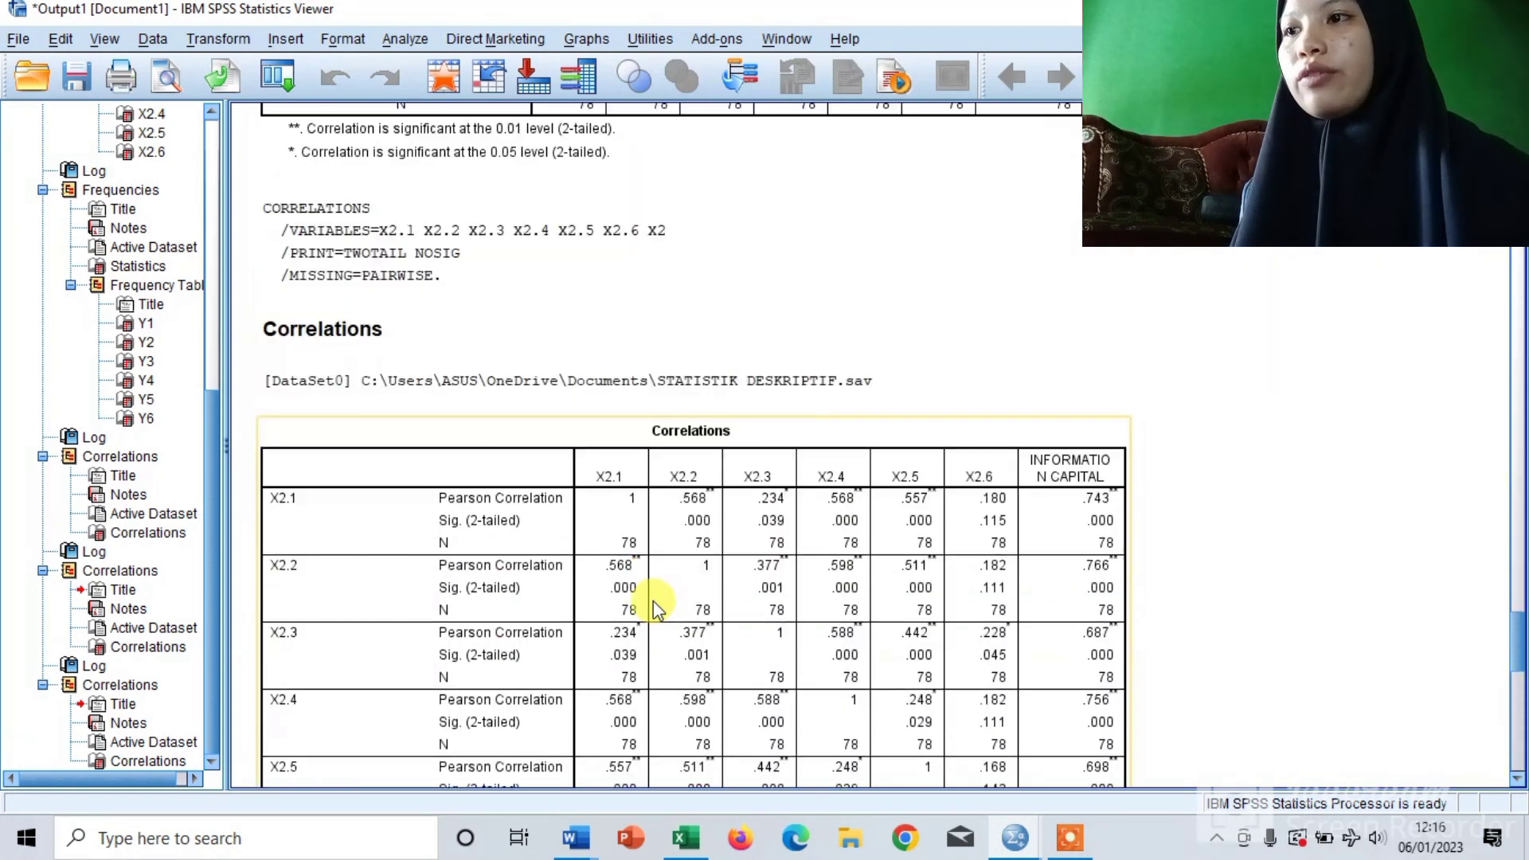
scroll(653, 606, "up", 5)
left_click(653, 607)
scroll(653, 607, "up", 1)
scroll(653, 607, "down", 16)
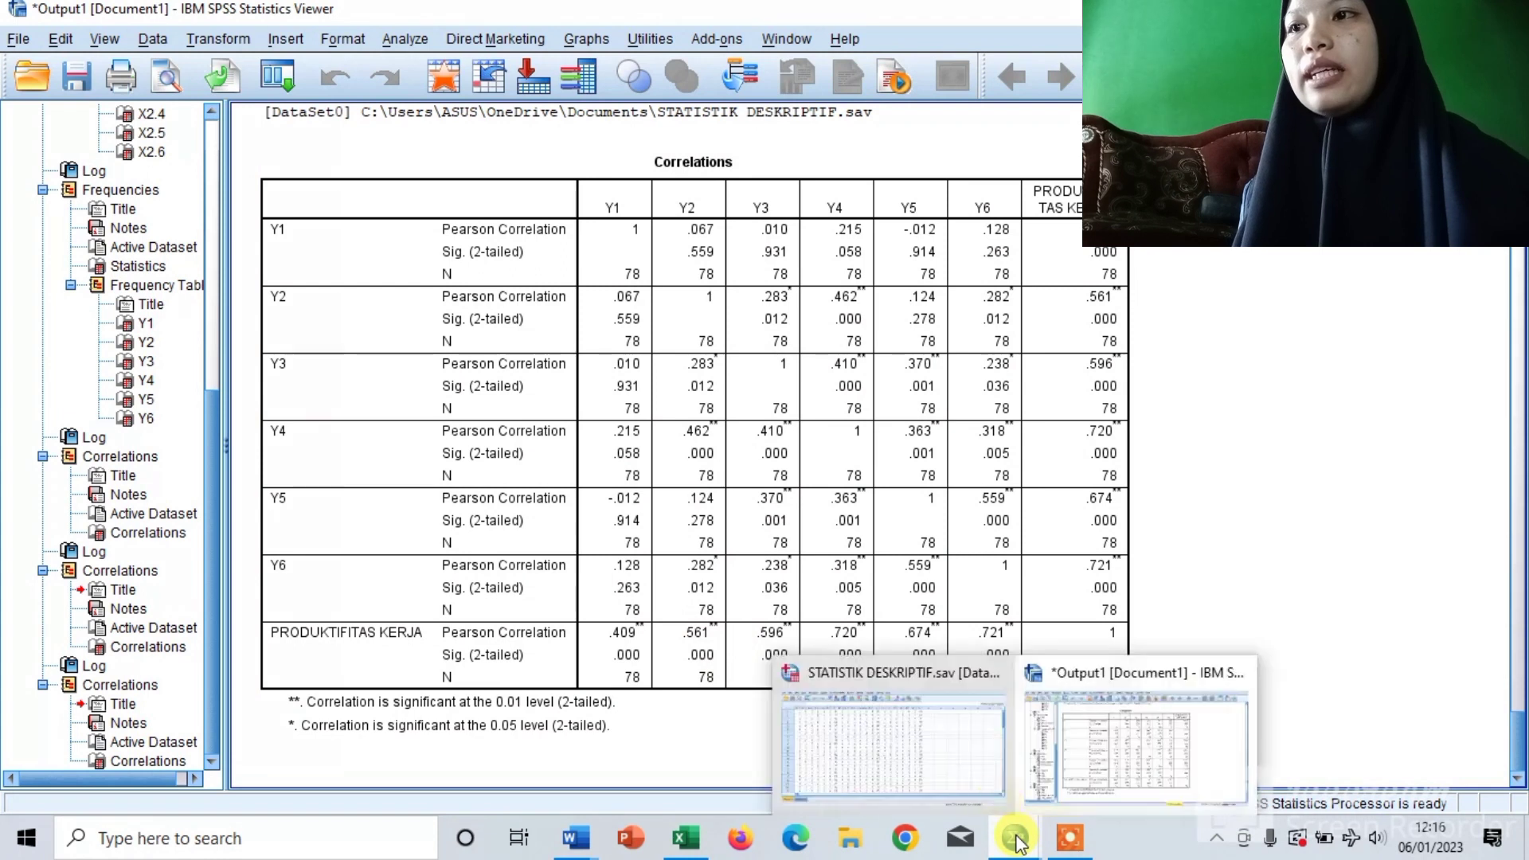
- From the STATISTIK DESKRIPTIF data window, open Reliability Analysis and add X1.1 through X1.6 as its items
left_click(966, 730)
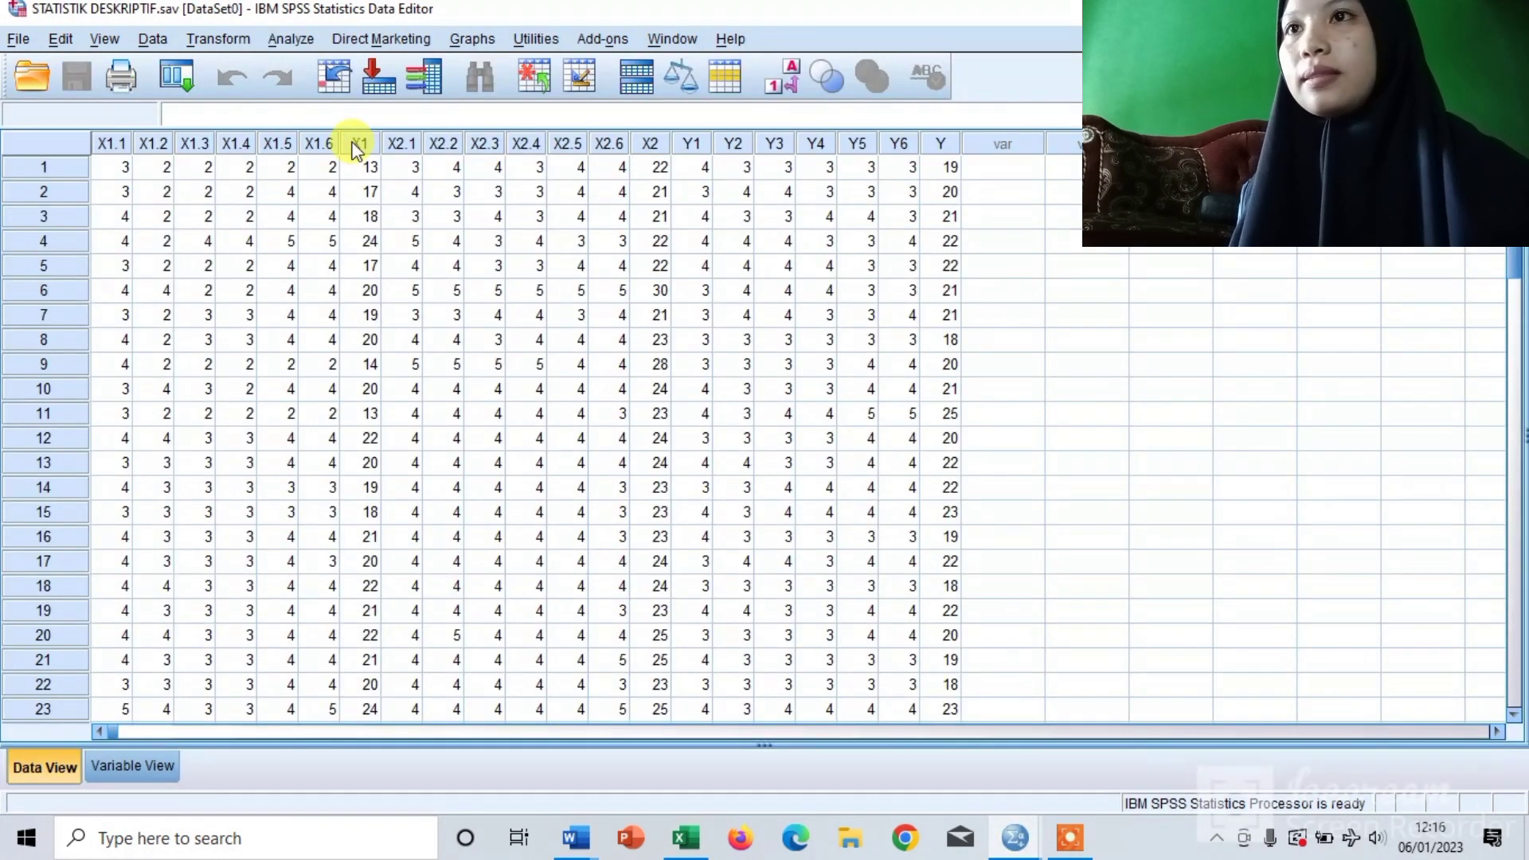
left_click(290, 39)
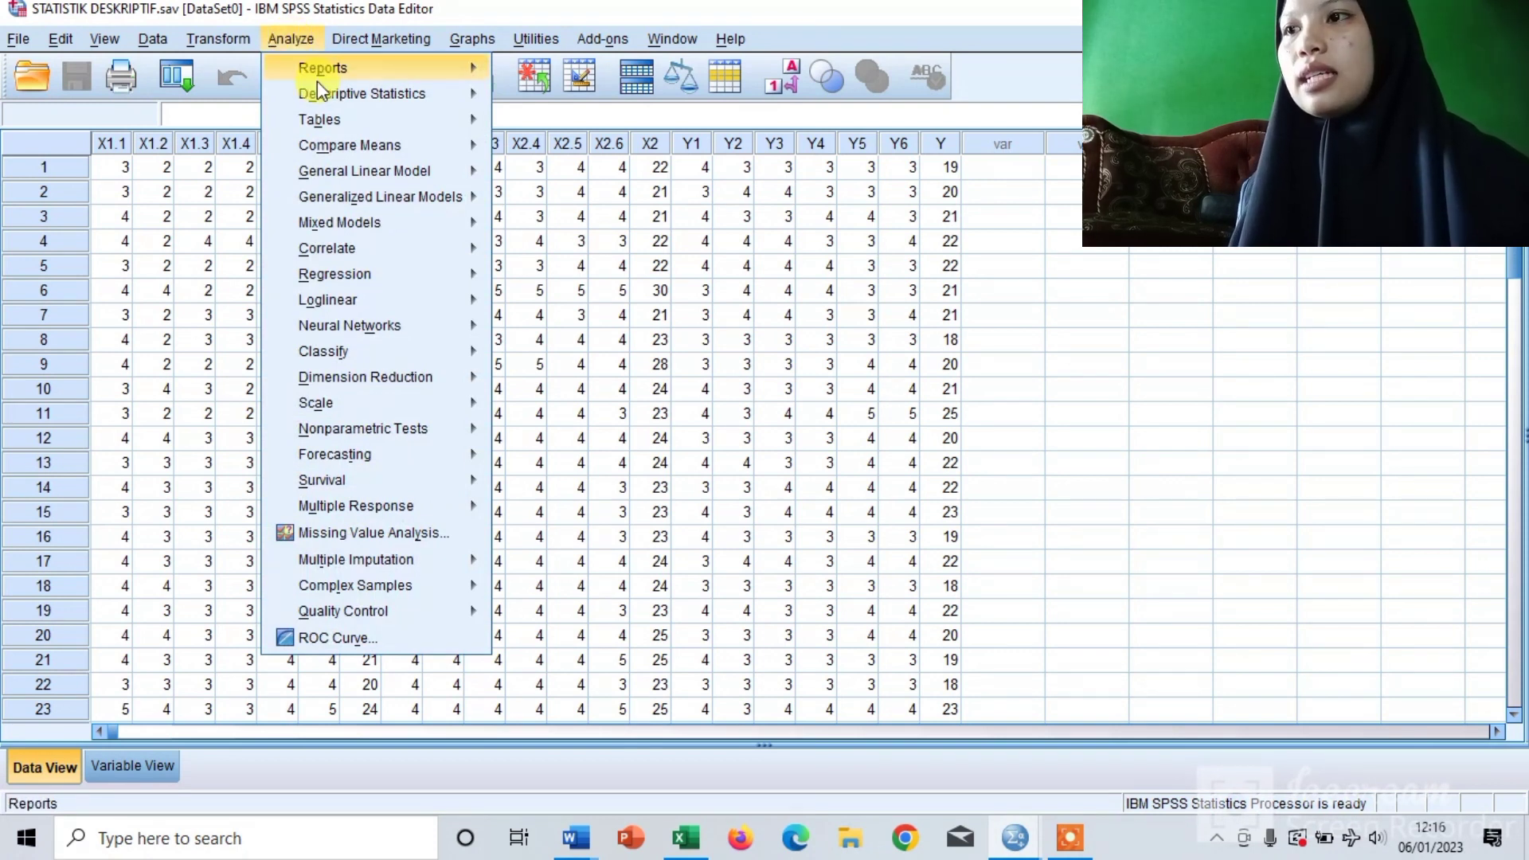
mouse_move(394, 404)
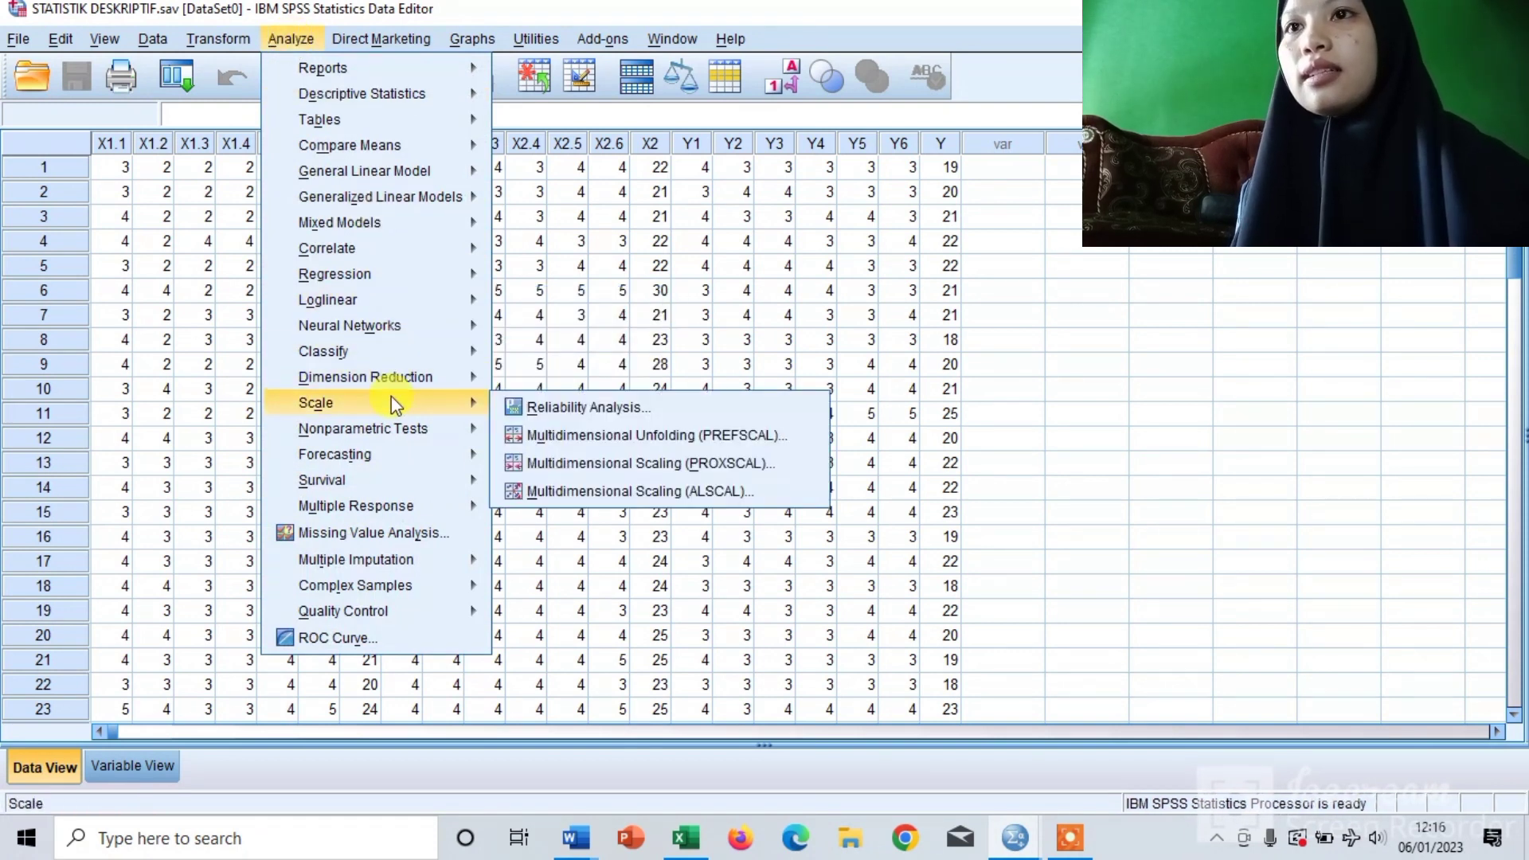
left_click(527, 408)
left_click(575, 305)
key("shift+Down")
key("shift+Down")
key("shift+Down")
key("shift+Down")
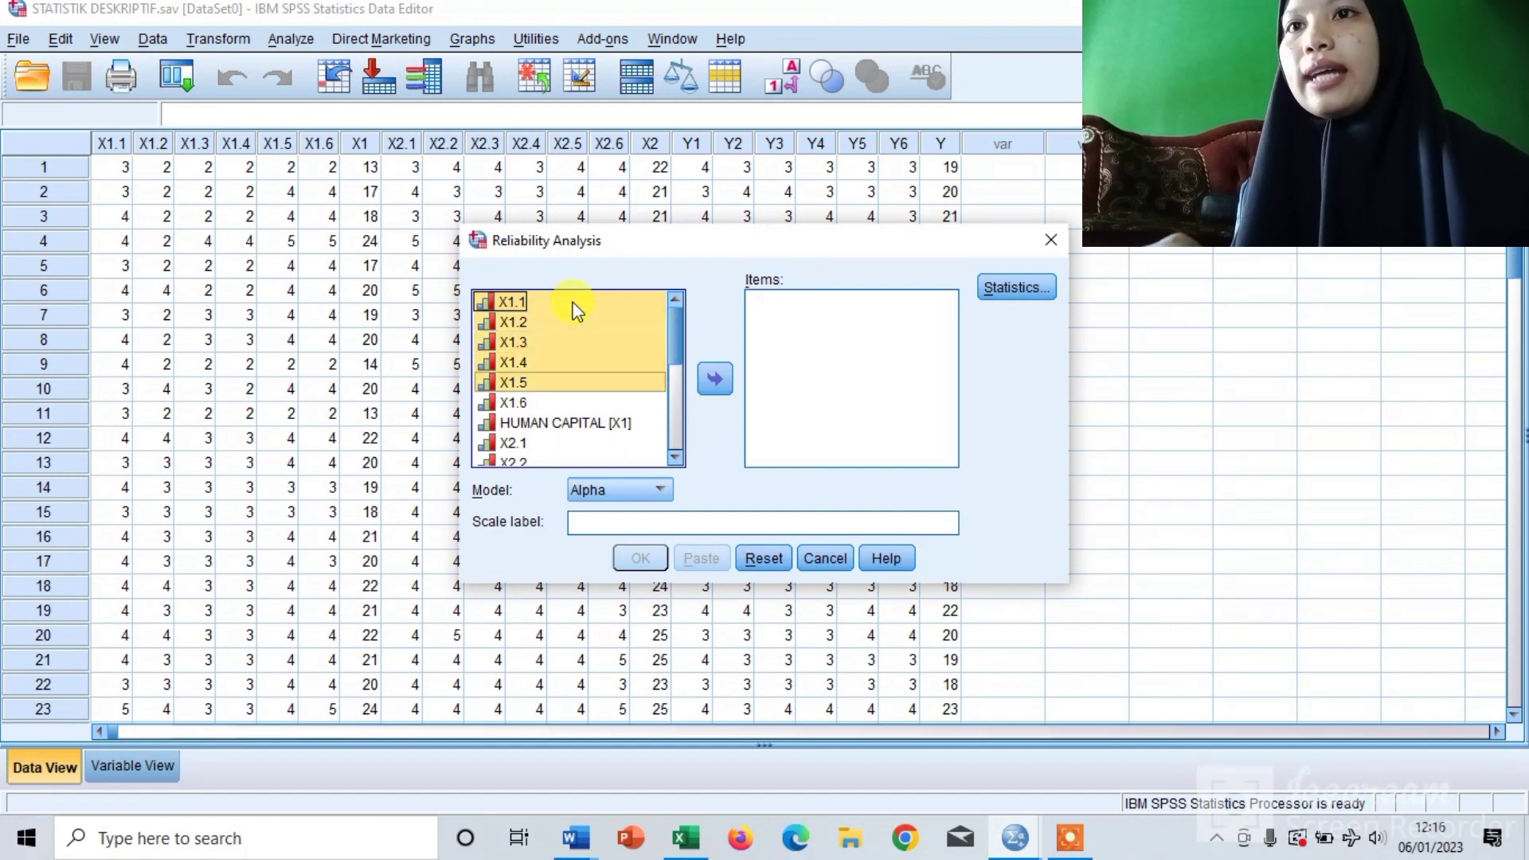
key("shift+Down")
left_click(716, 377)
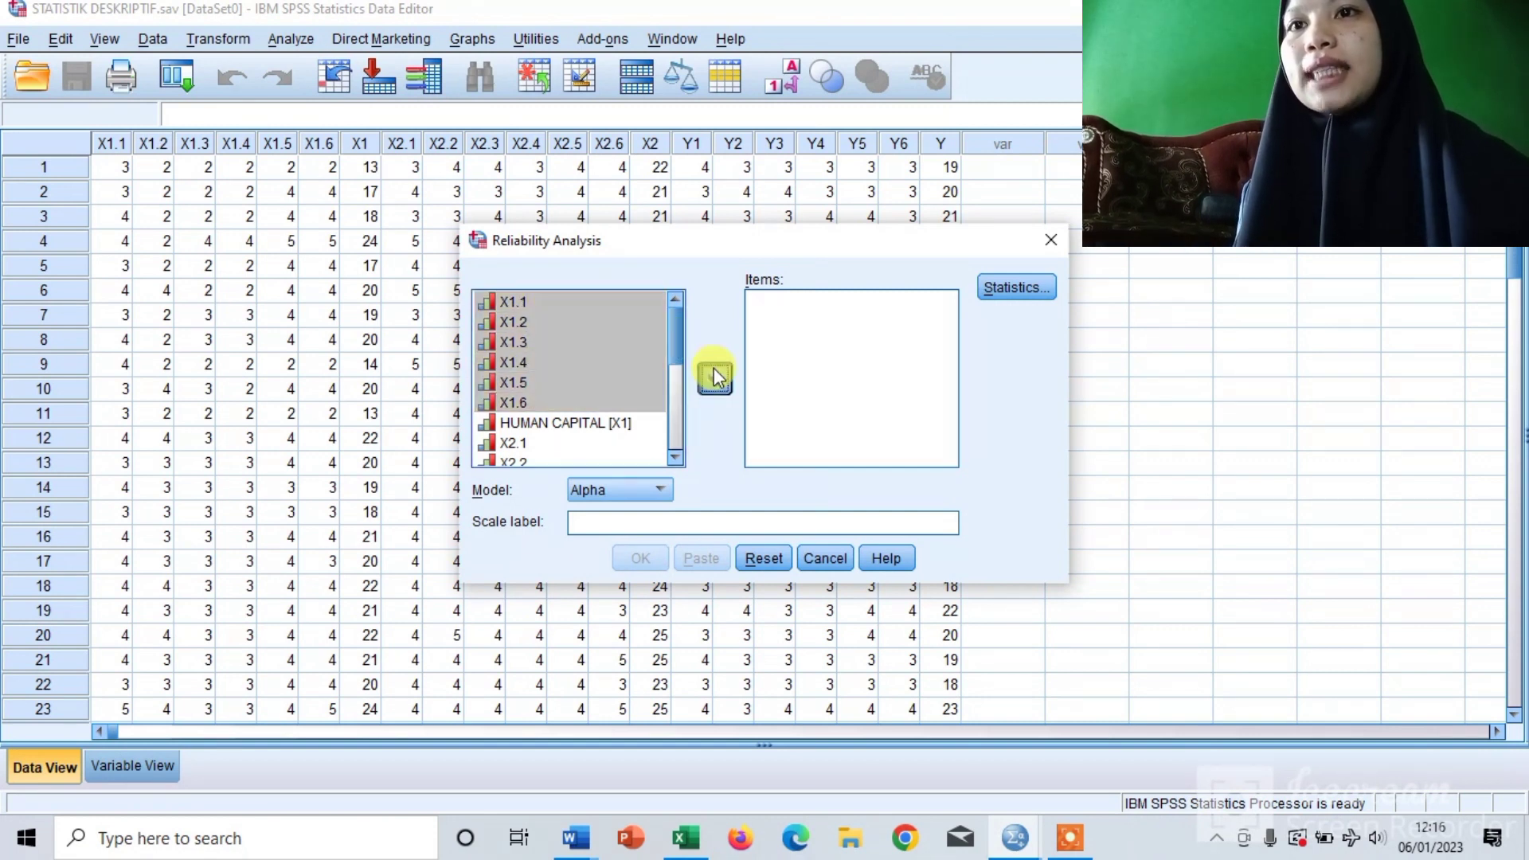
- Label the scale HUMAN CAPITAL (X1) and run the reliability analysis with the Alpha model
left_click(646, 531)
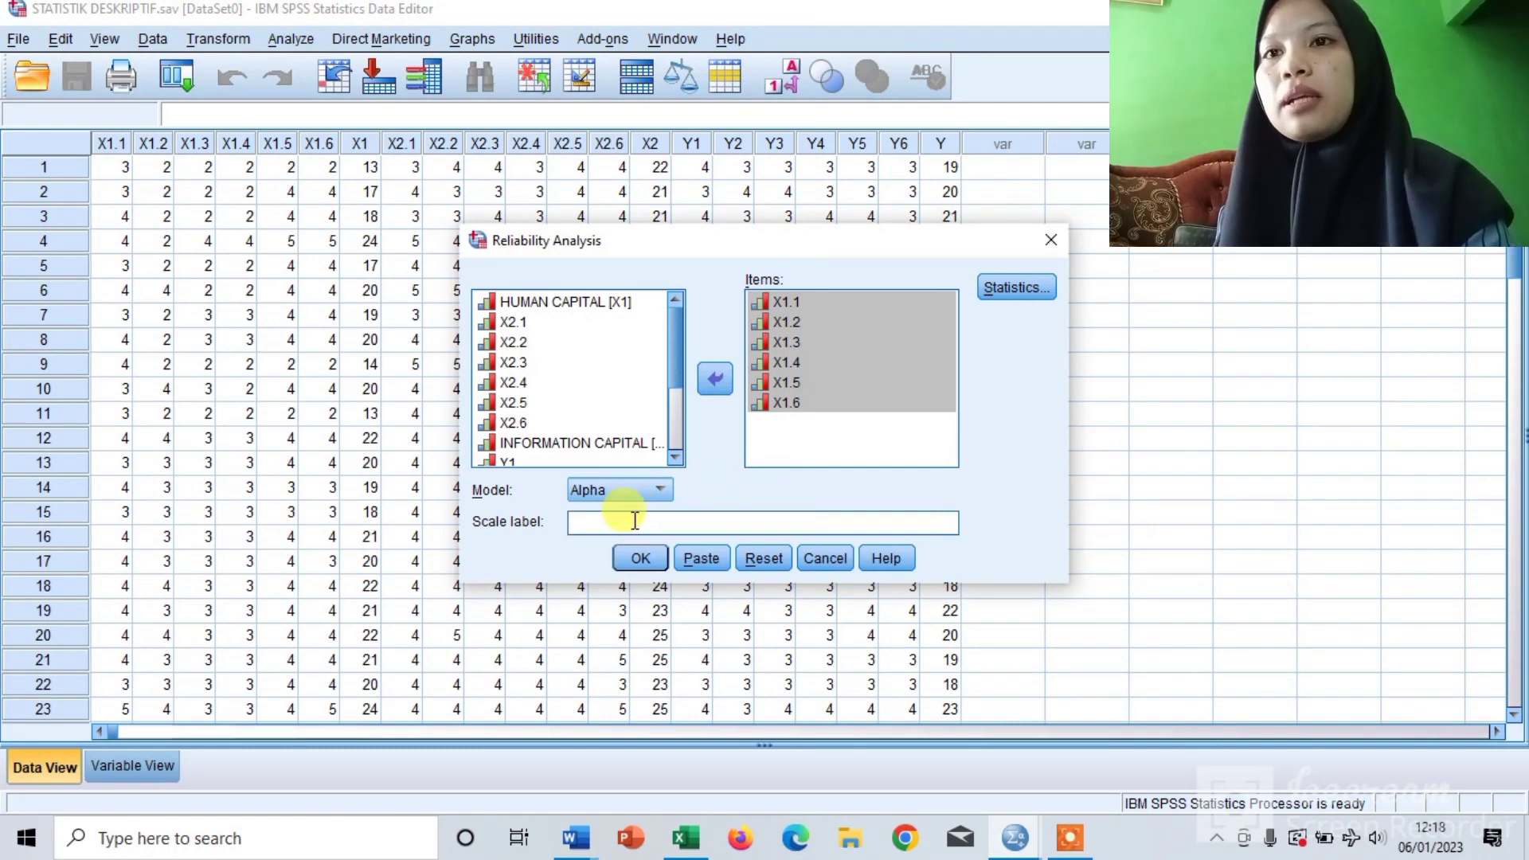
type("HUMAN CAPITAL")
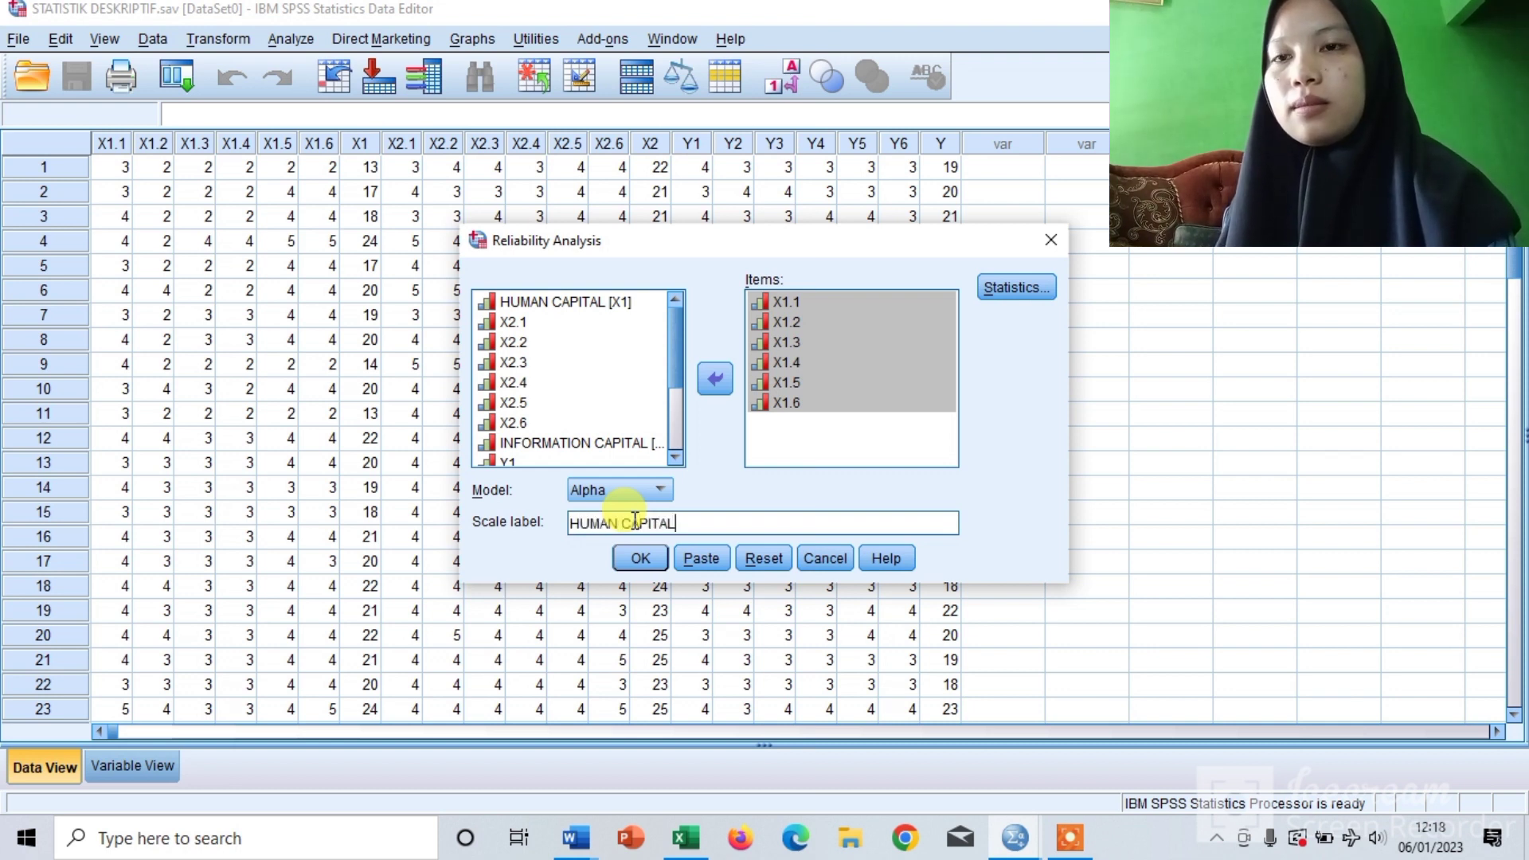
type(" (X1")
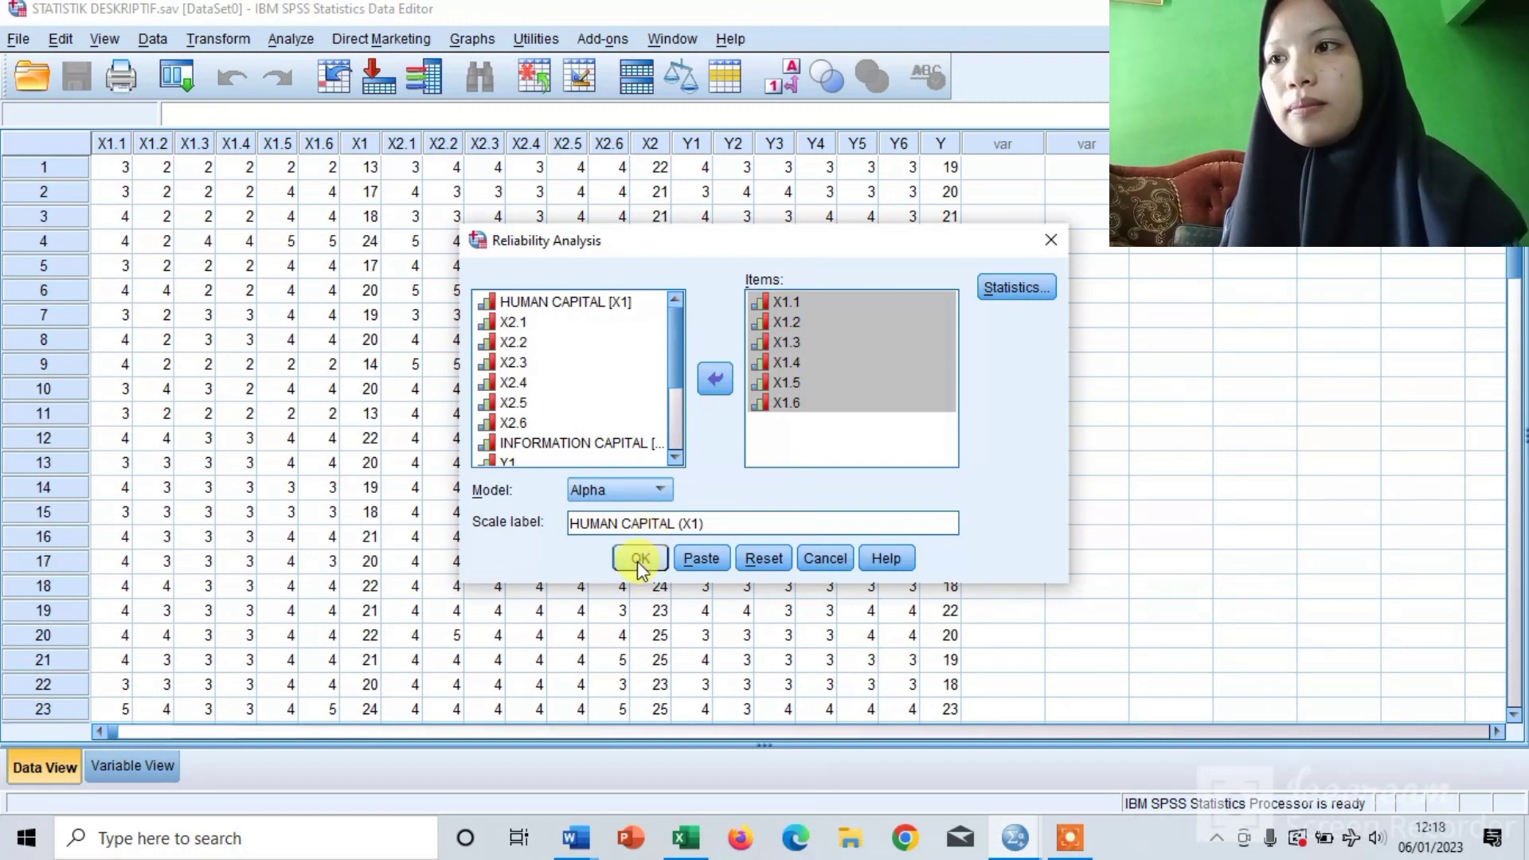
left_click(637, 561)
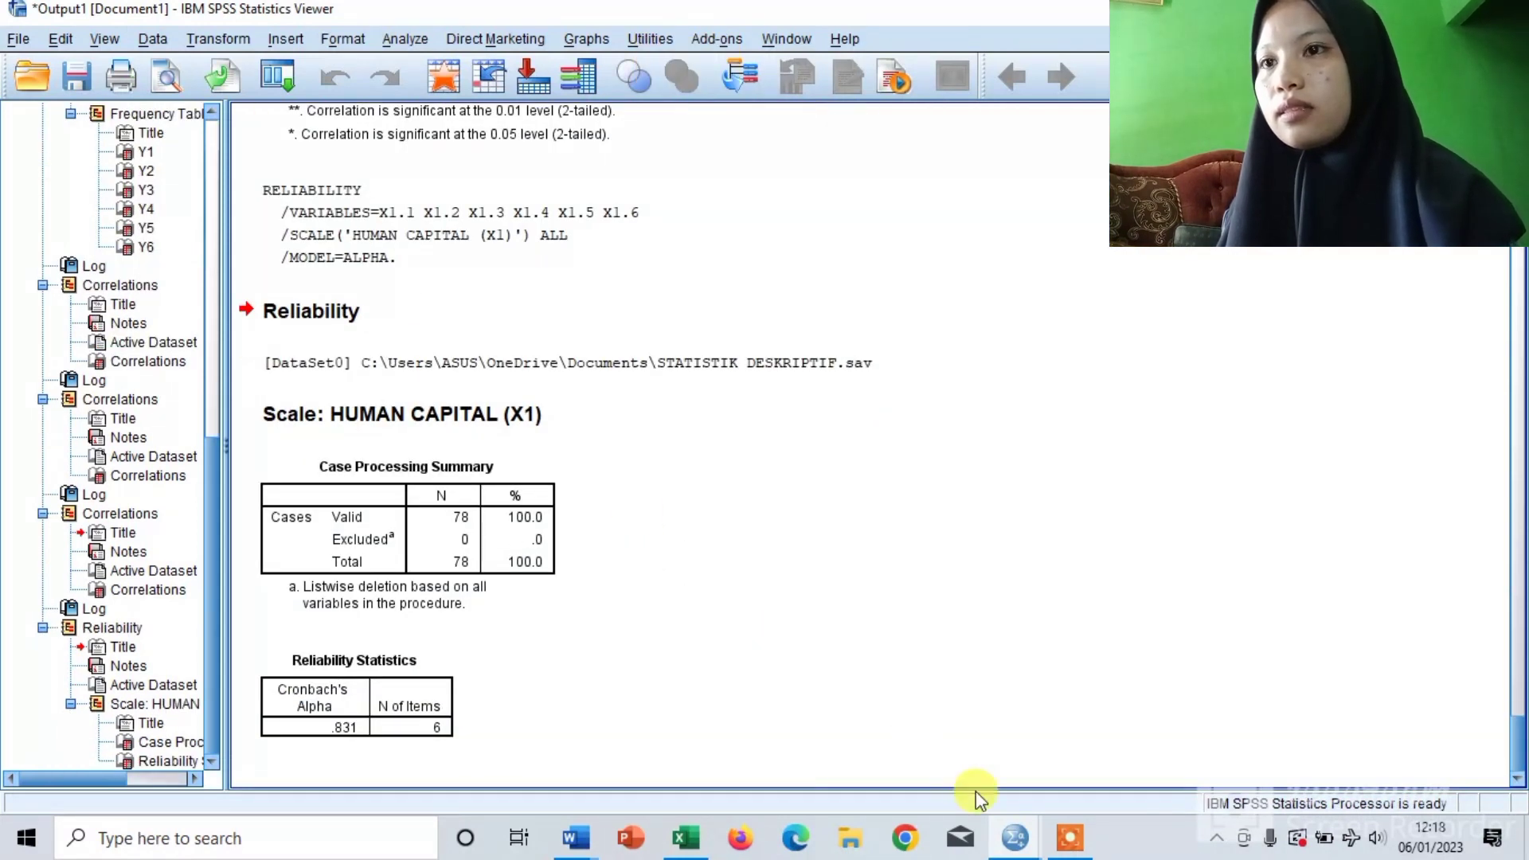
- From the STATISTIK DESKRIPTIF data window, reopen Reliability Analysis and remove X1.1 through X1.6 from its items
mouse_move(1005, 818)
mouse_move(967, 777)
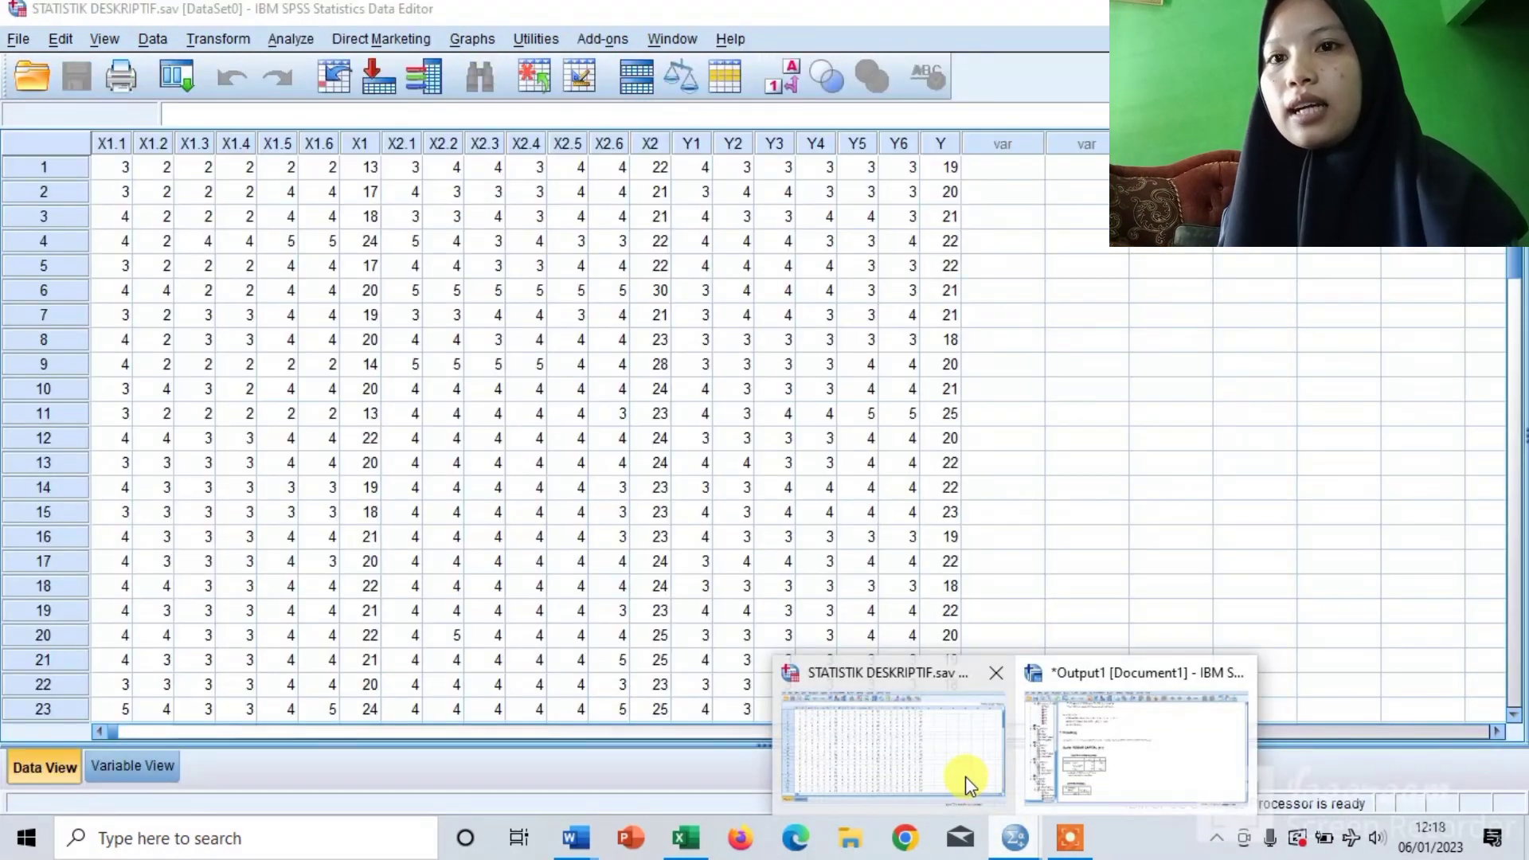
left_click(965, 776)
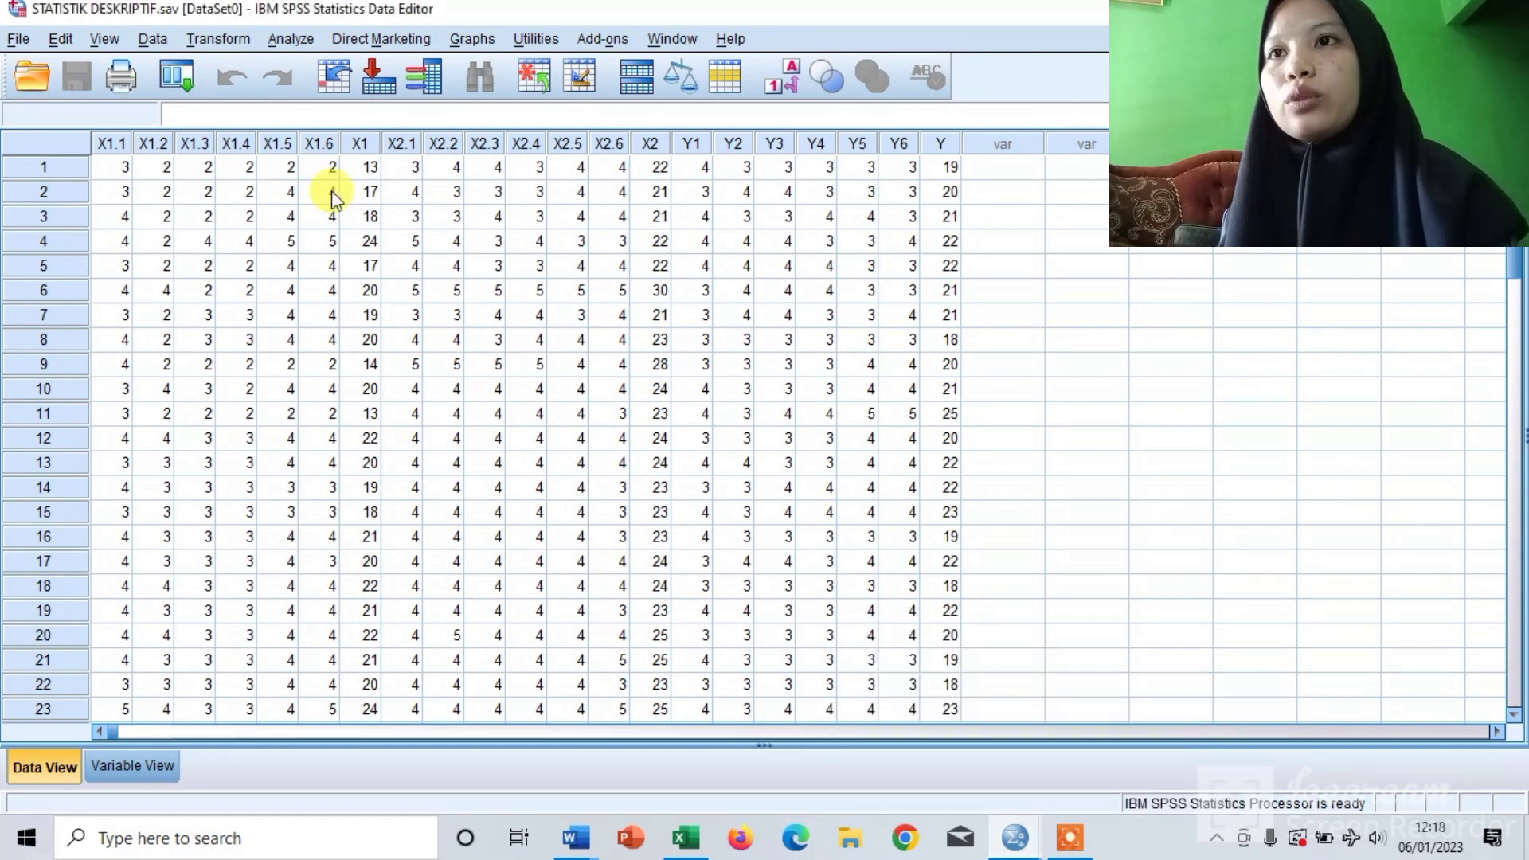
left_click(290, 40)
mouse_move(327, 306)
mouse_move(333, 406)
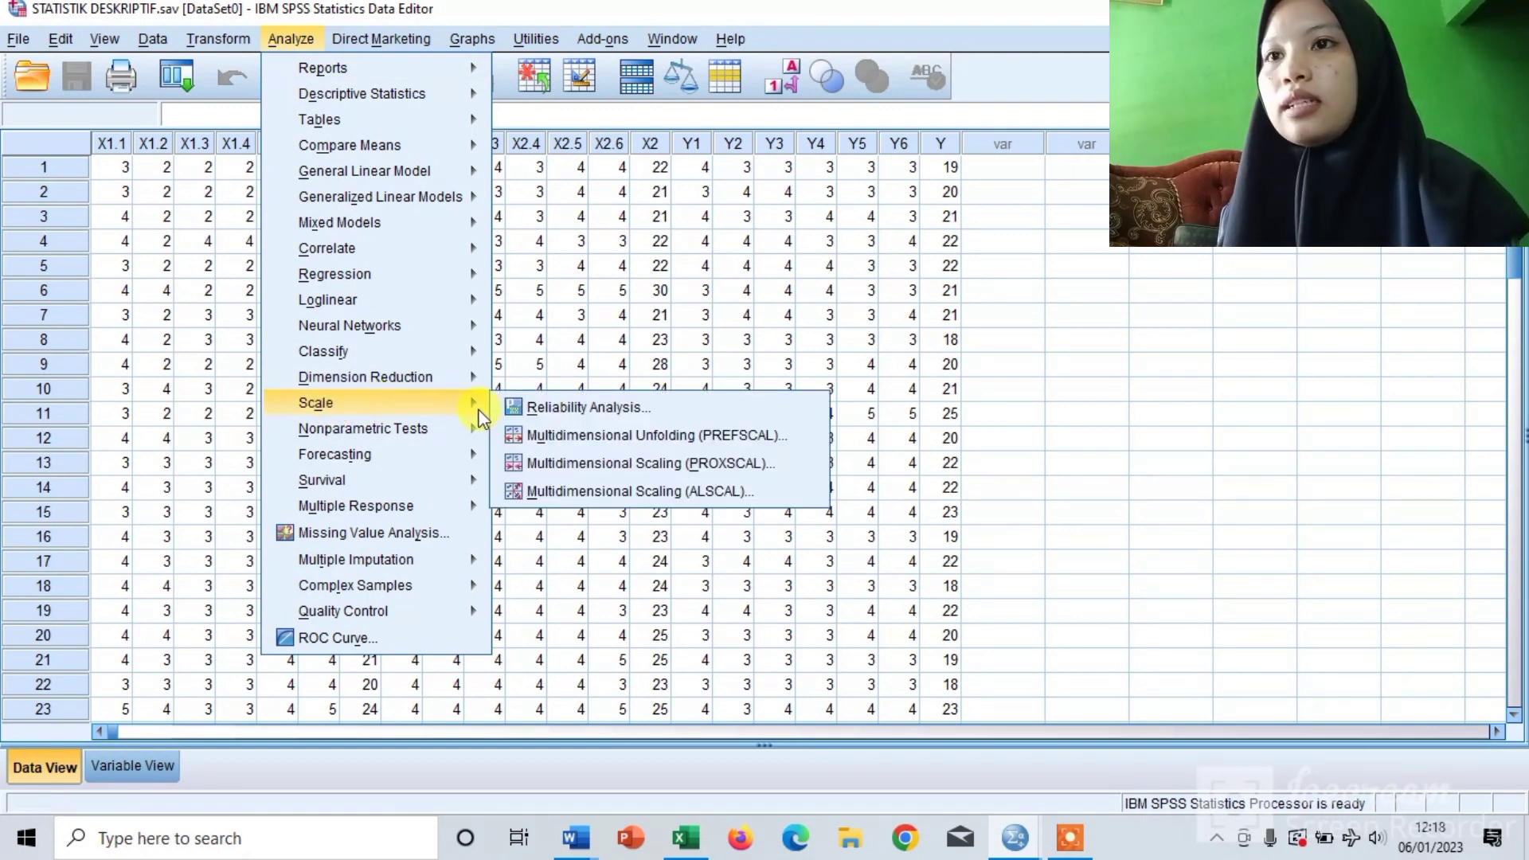
left_click(514, 405)
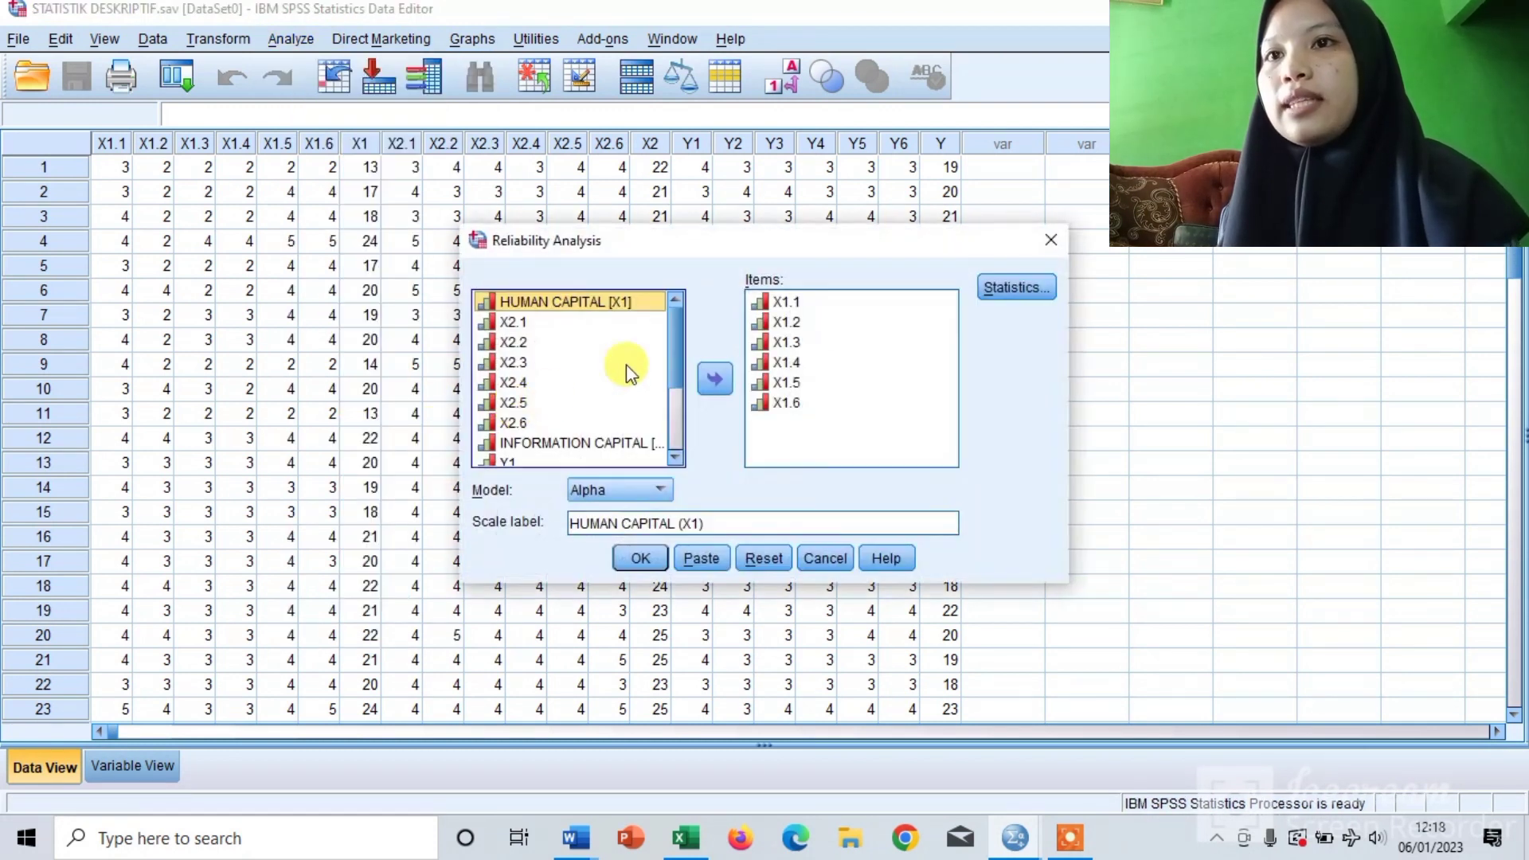
left_click(761, 307)
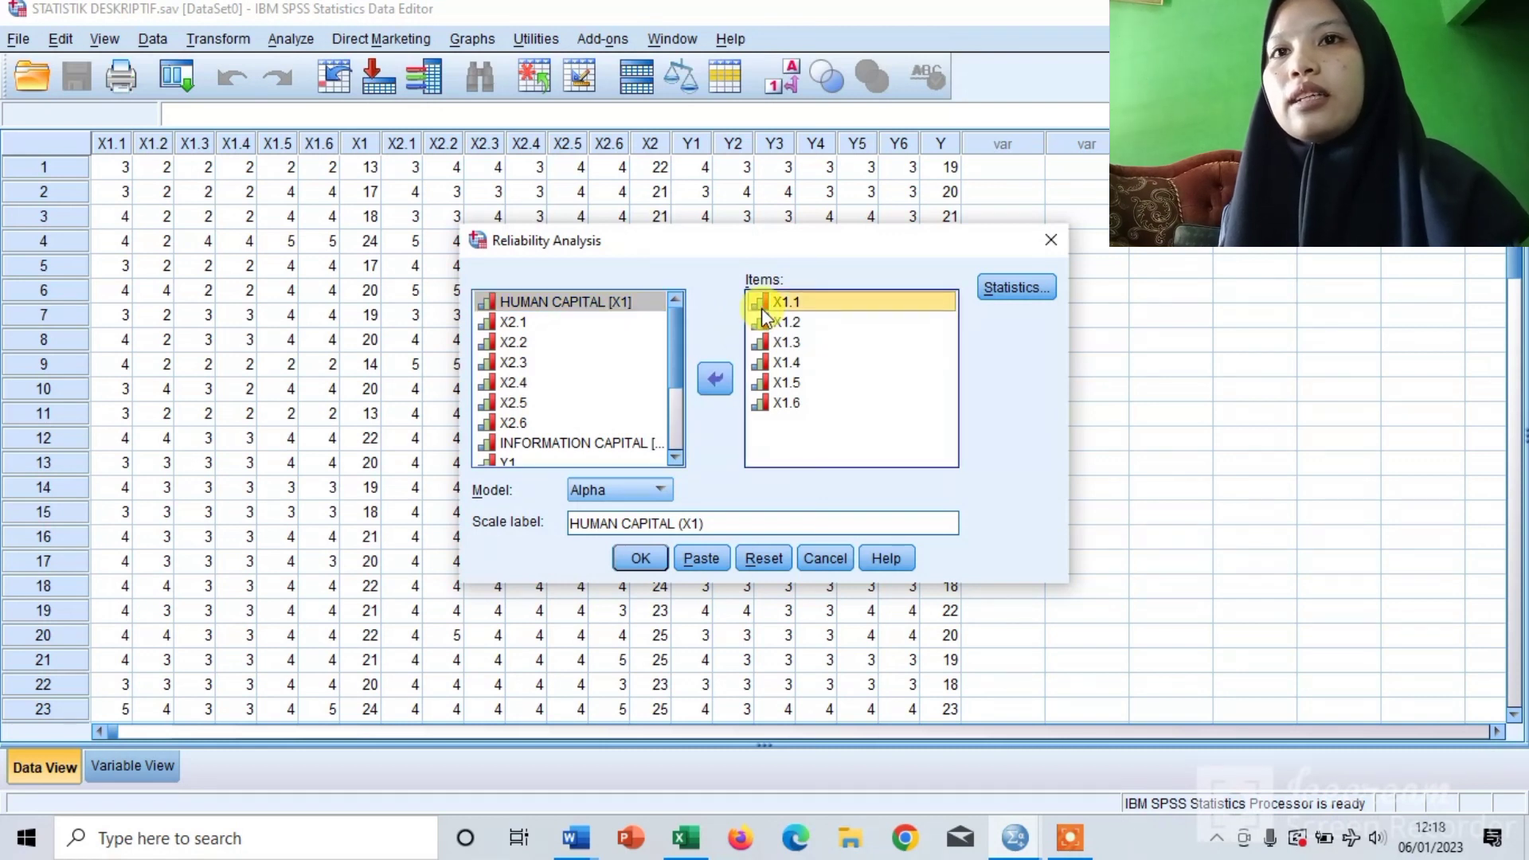
key("shift+Down")
key("shift+Down")
key("shift+Down")
key("shift+Down")
key("shift+Down")
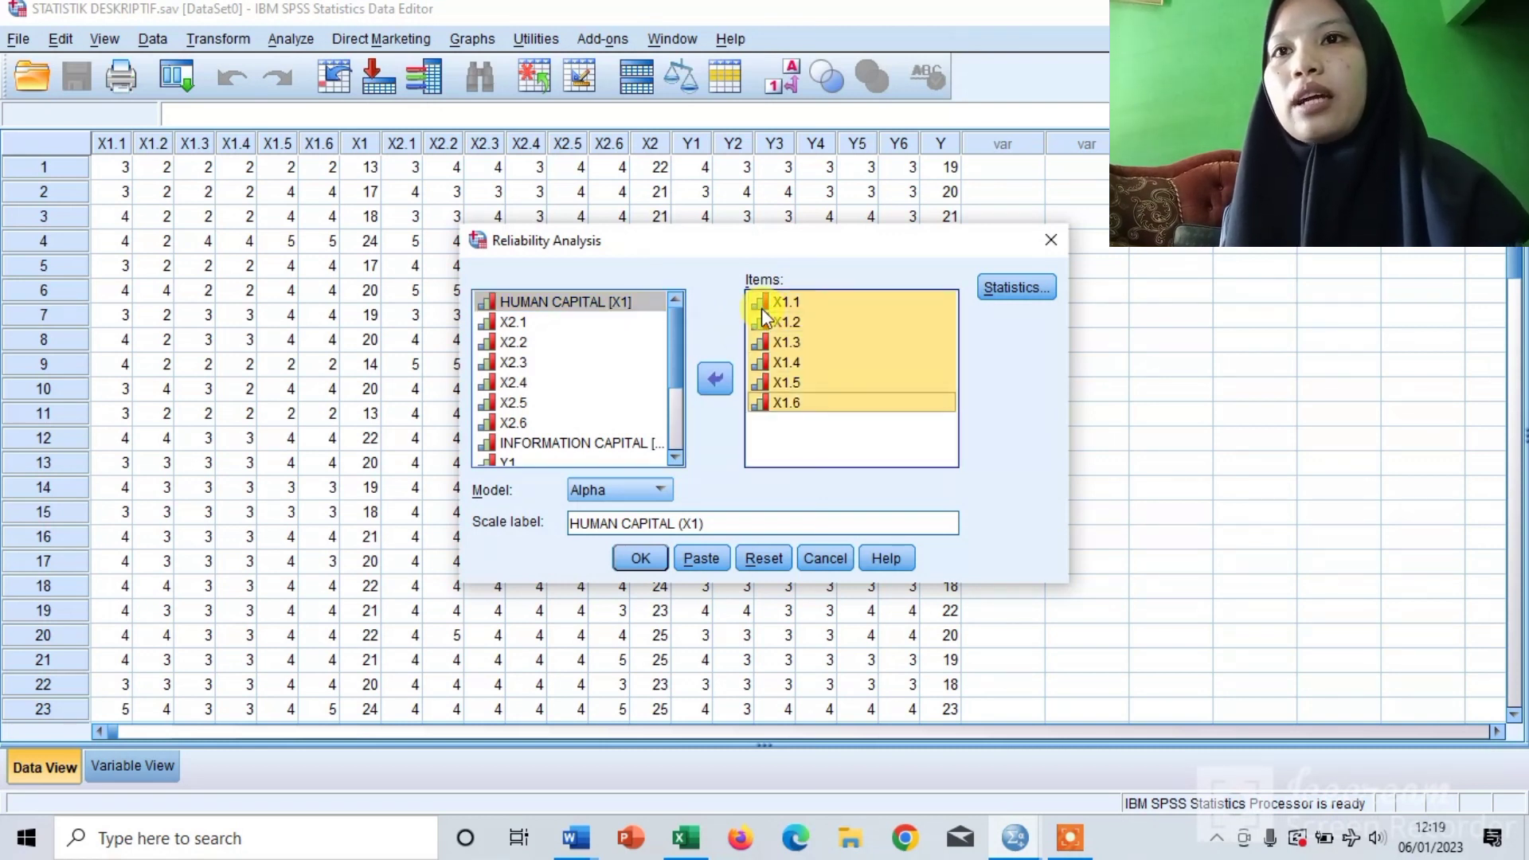
left_click(716, 379)
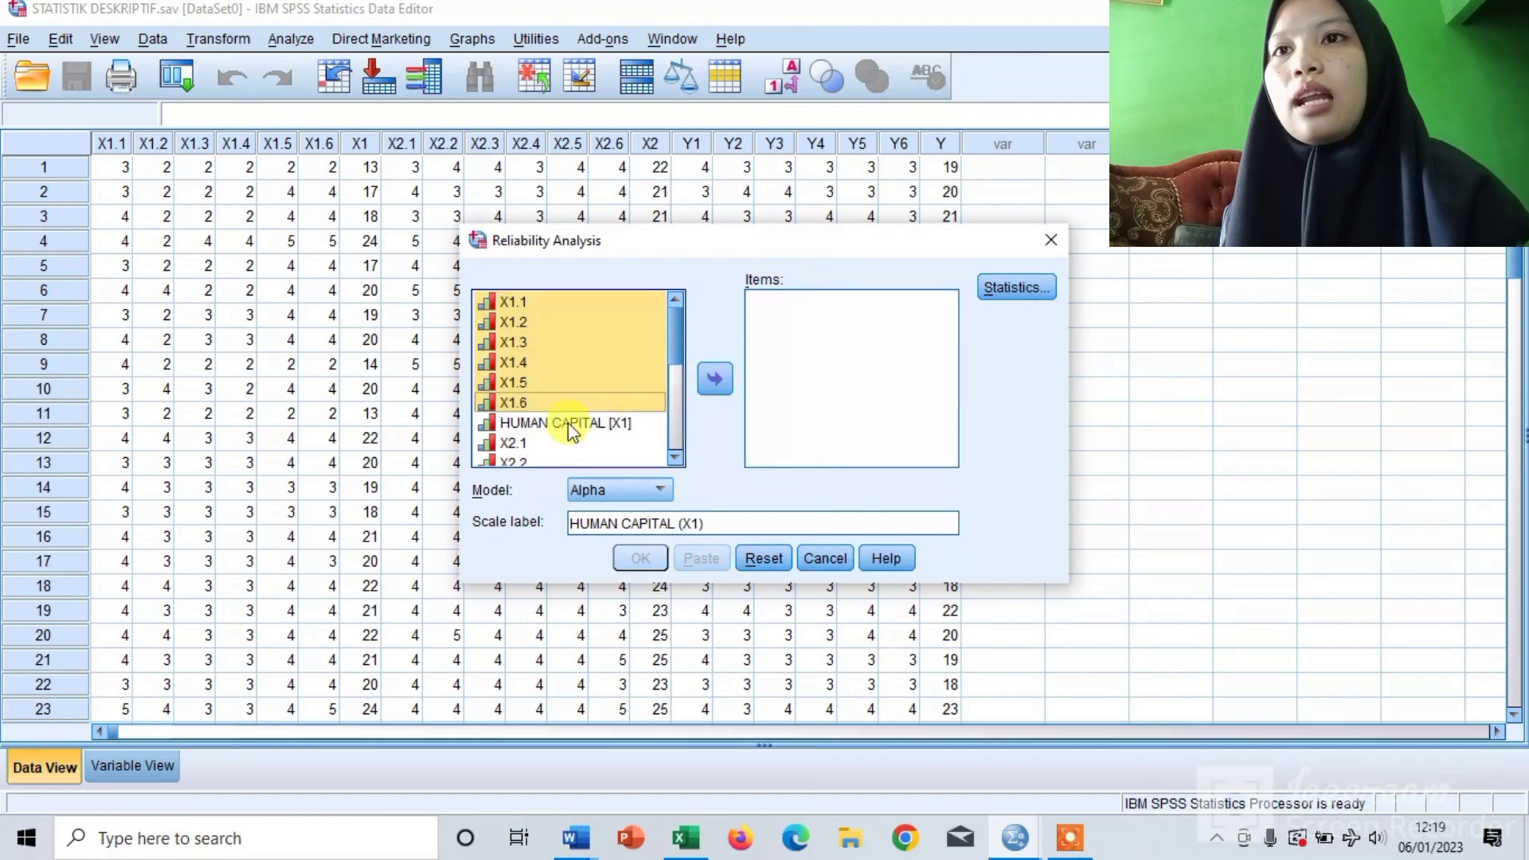
- Add X2.1 through X2.6 as the items of the reliability analysis
left_click(539, 442)
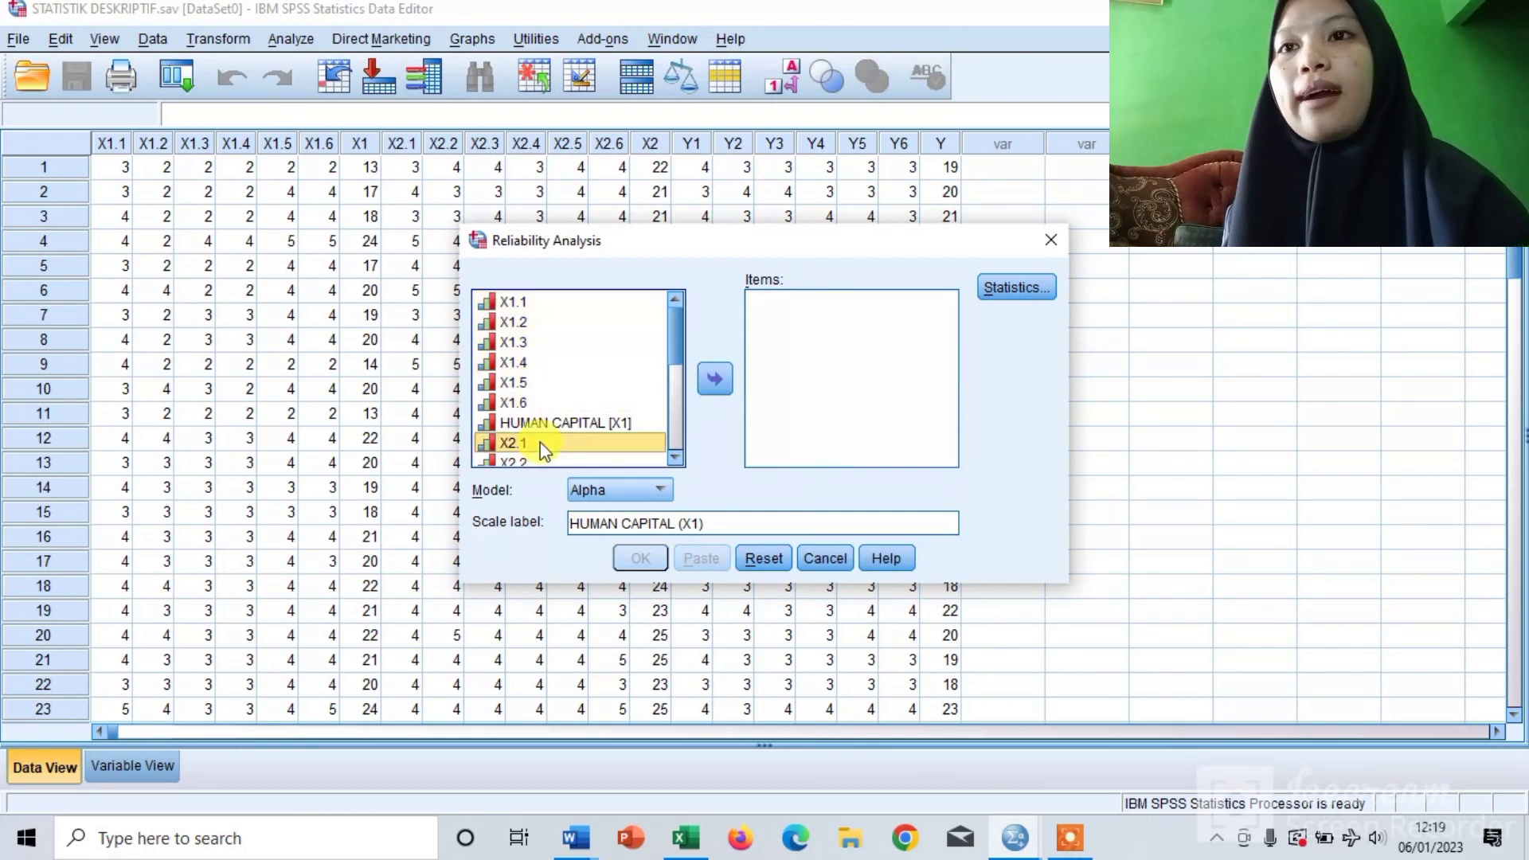
key("shift+Down")
key("shift+Down")
key("shift+Down")
key("shift+Down")
key("shift+Down")
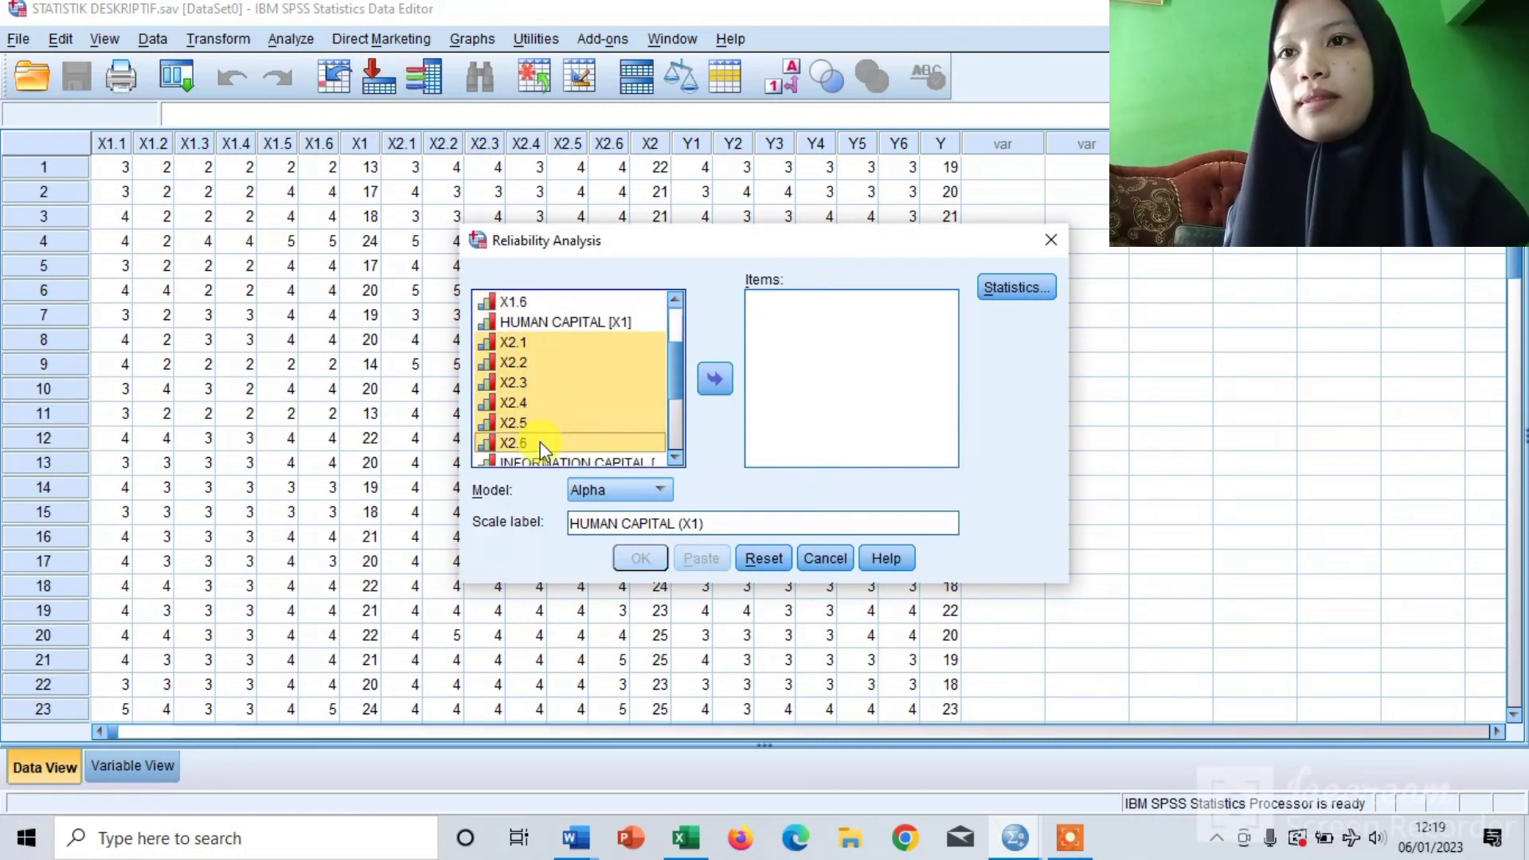
left_click(724, 382)
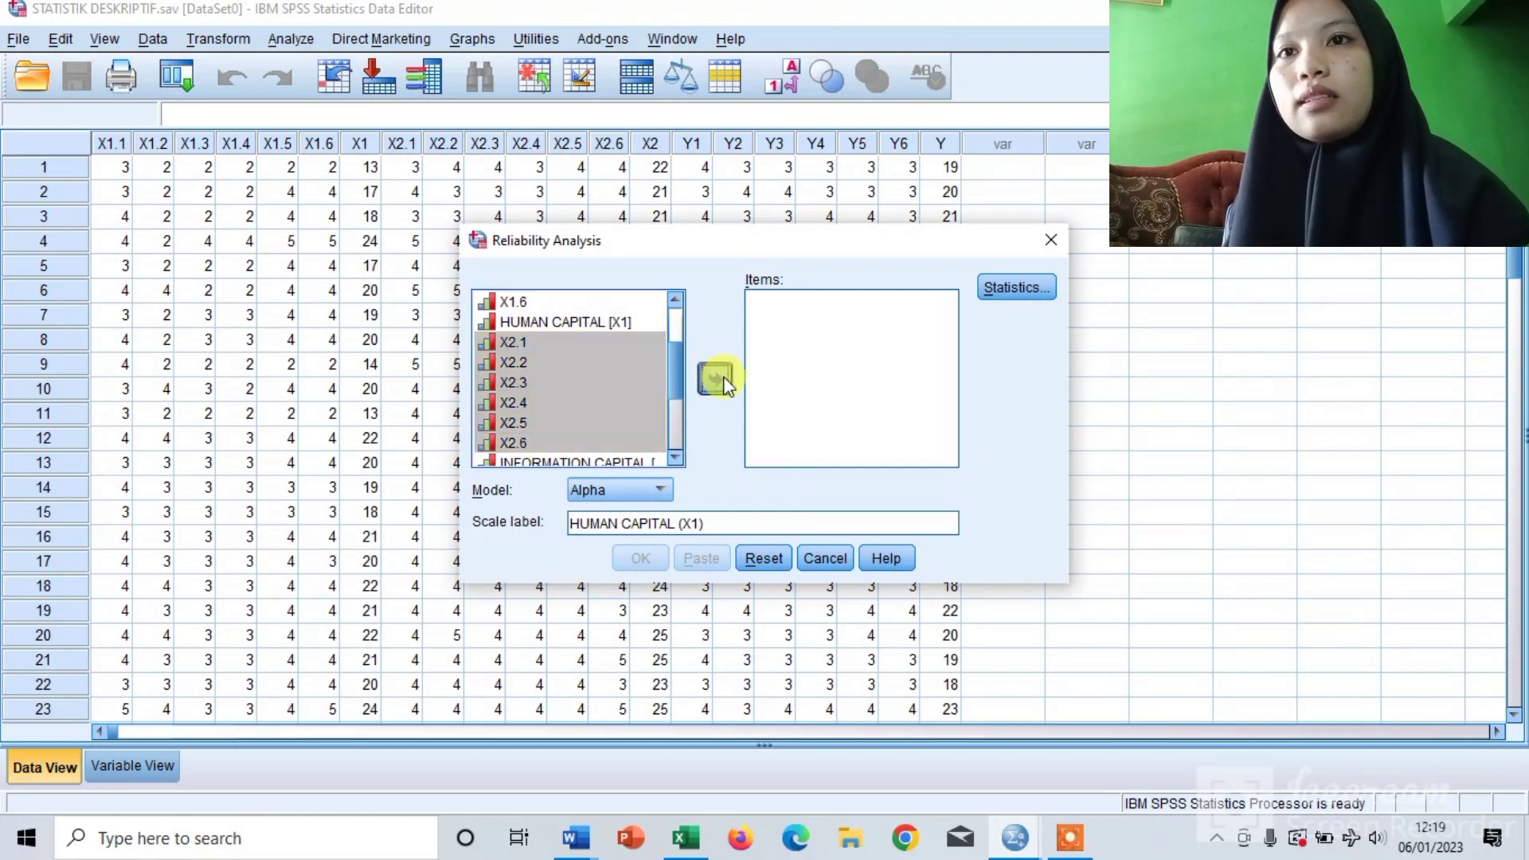
- Change the scale label to INFORMATION CAPITAL (X2) and run the reliability analysis with the Alpha model
left_click(707, 523)
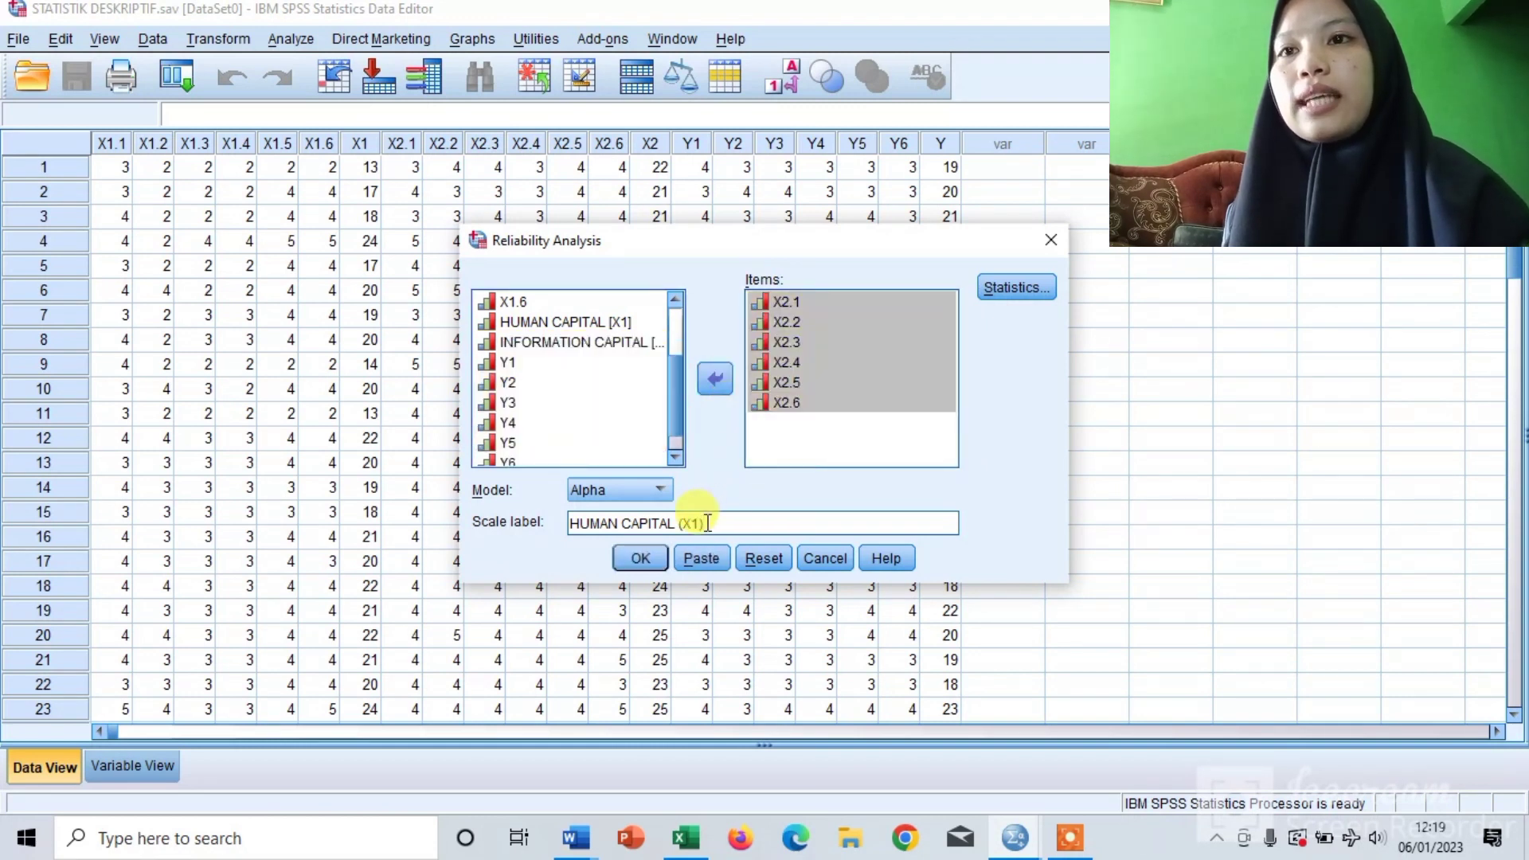
key("BackSpace")
key("BackSpace")
type("2")
key("Left")
key("Left")
key("Left")
key("Left")
key("Left")
key("Left")
key("Left")
key("Left")
key("Left")
key("Left")
key("Left")
key("Left")
key("BackSpace")
key("BackSpace")
key("BackSpace")
key("BackSpace")
key("BackSpace")
key("BackSpace")
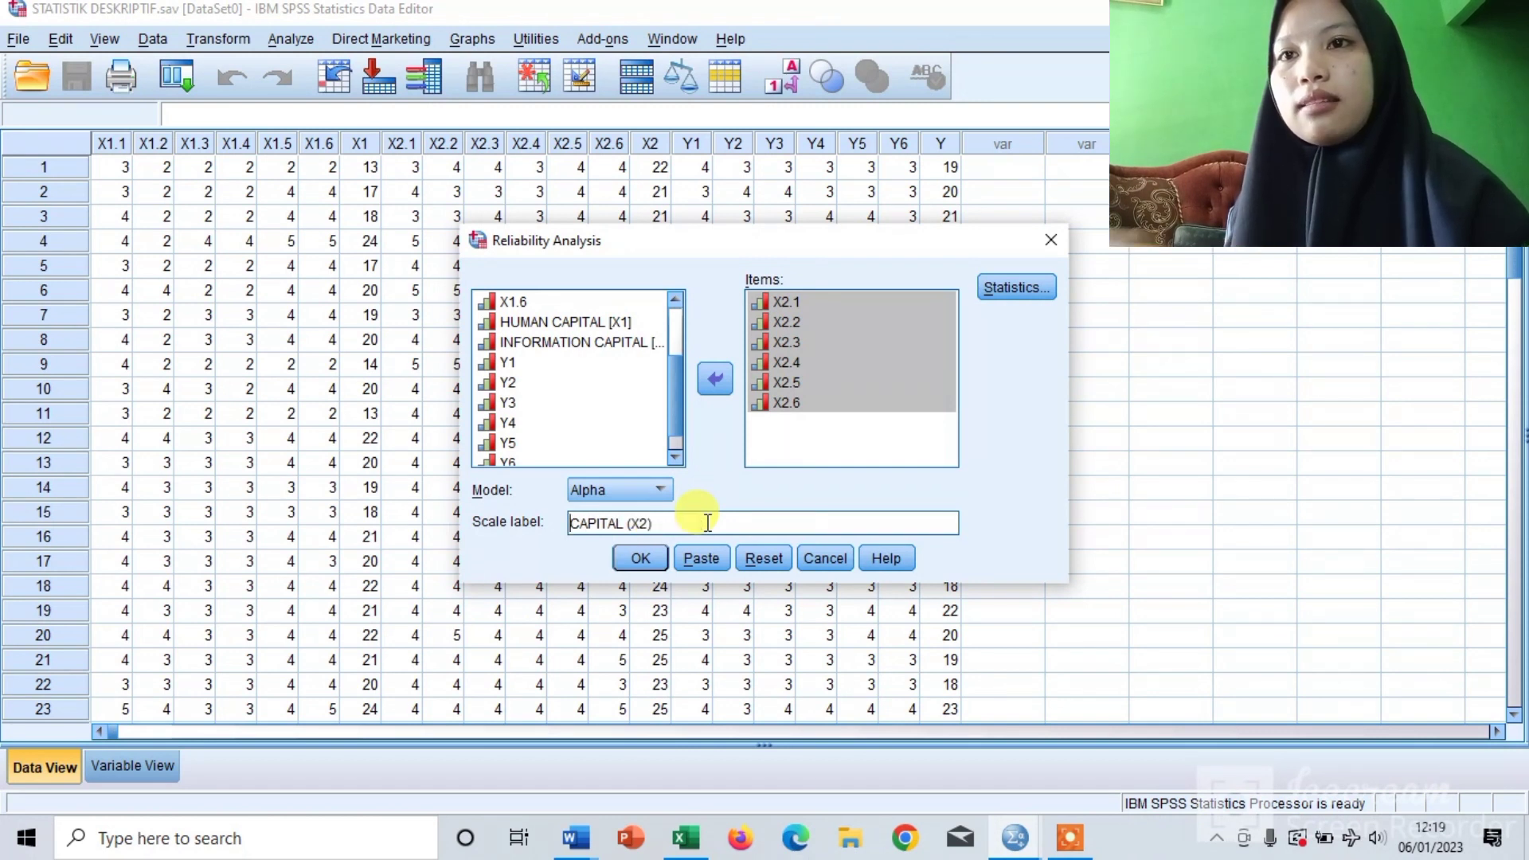
type("INF")
type("ORMS")
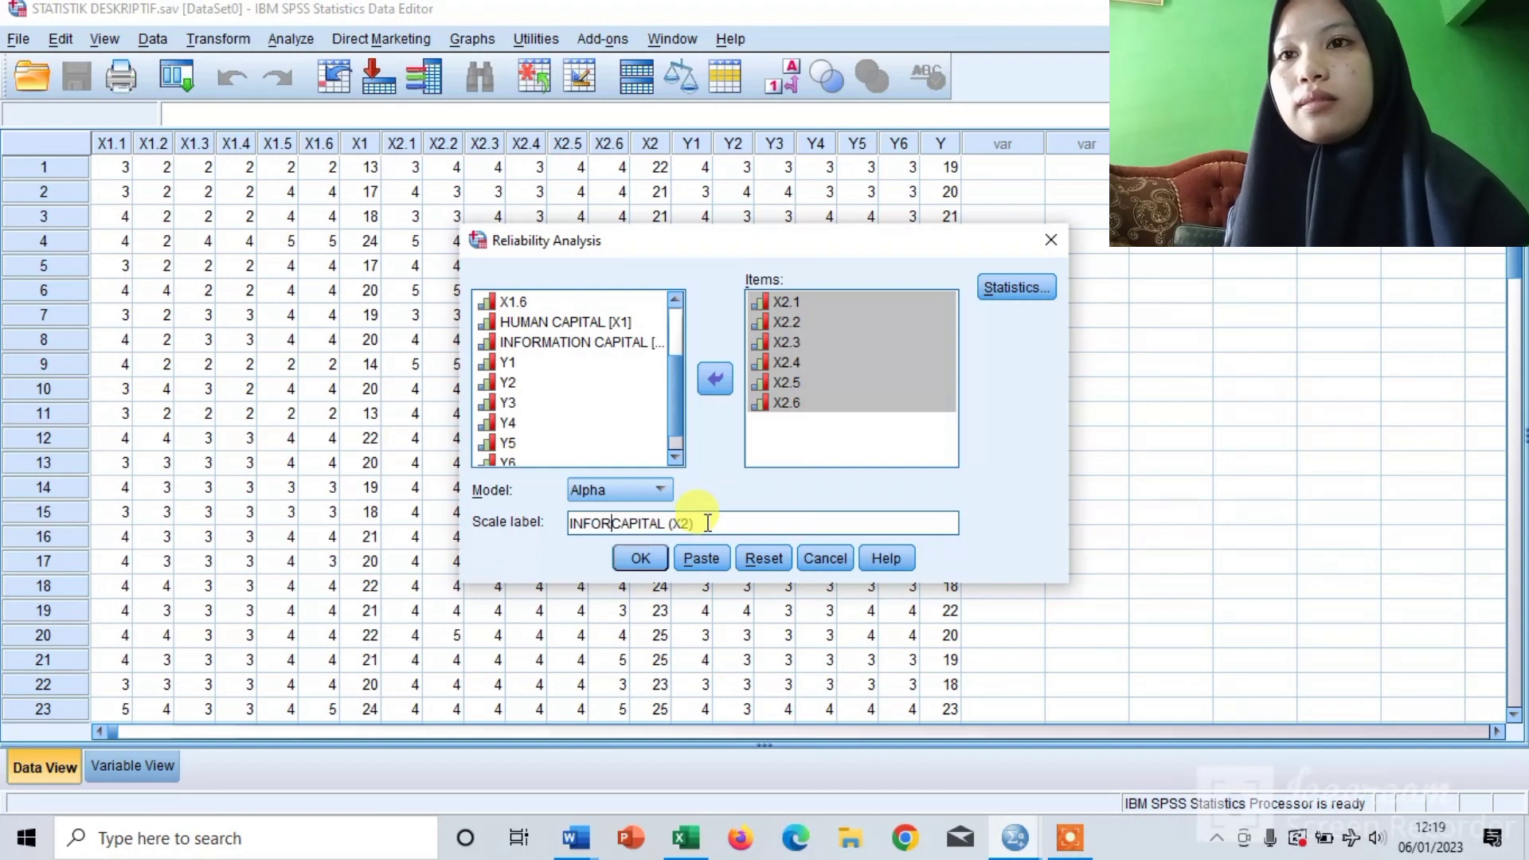
key("BackSpace")
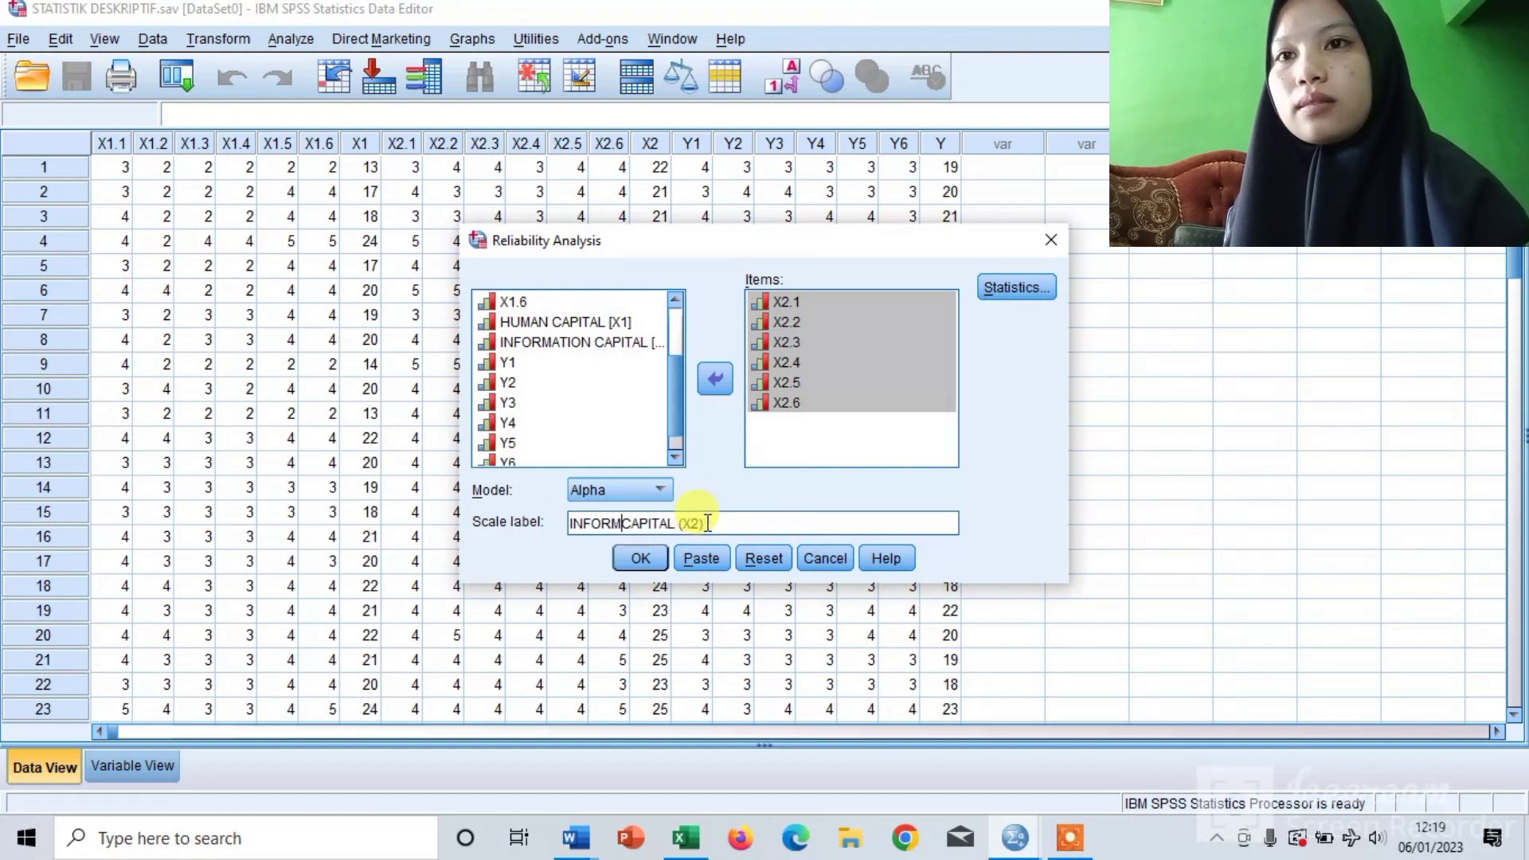
type("ATION")
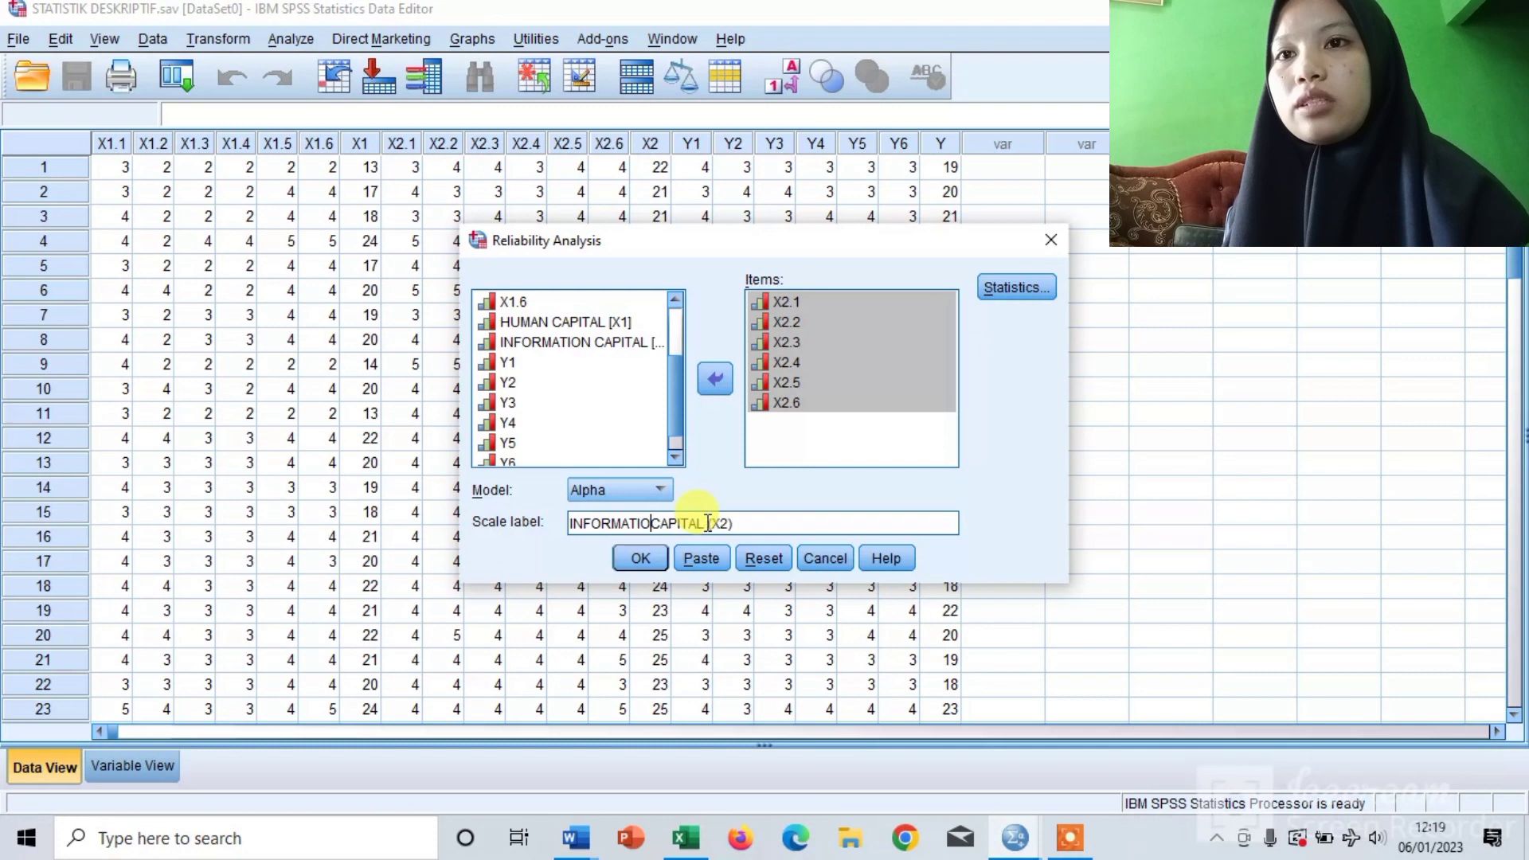
left_click(660, 562)
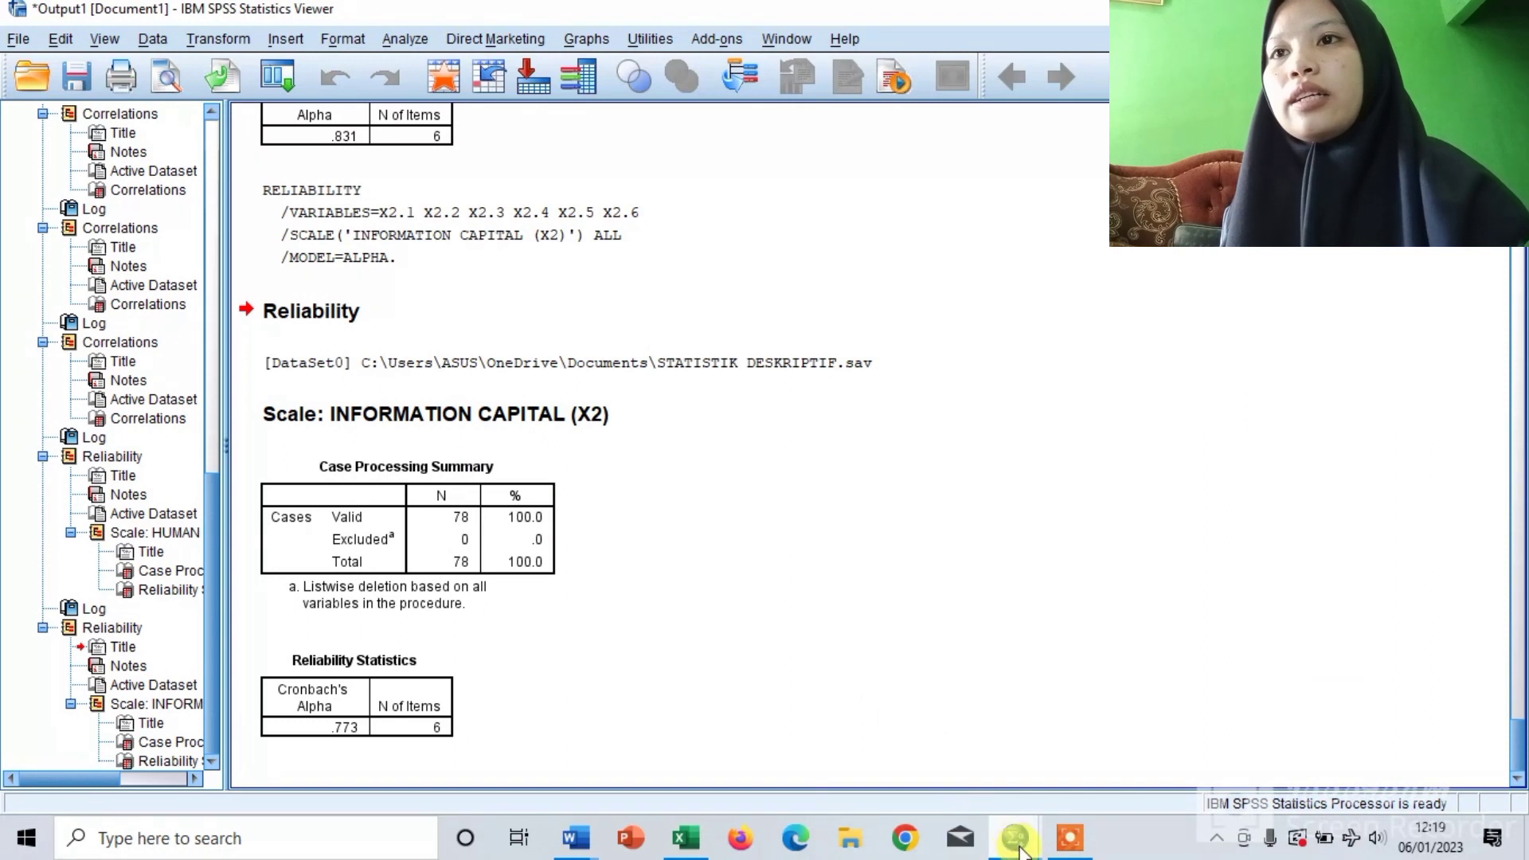
- Return to the STATISTIK DESKRIPTIF data, reopen Reliability Analysis and clear X2.1 through X2.6 from its items
mouse_move(1017, 850)
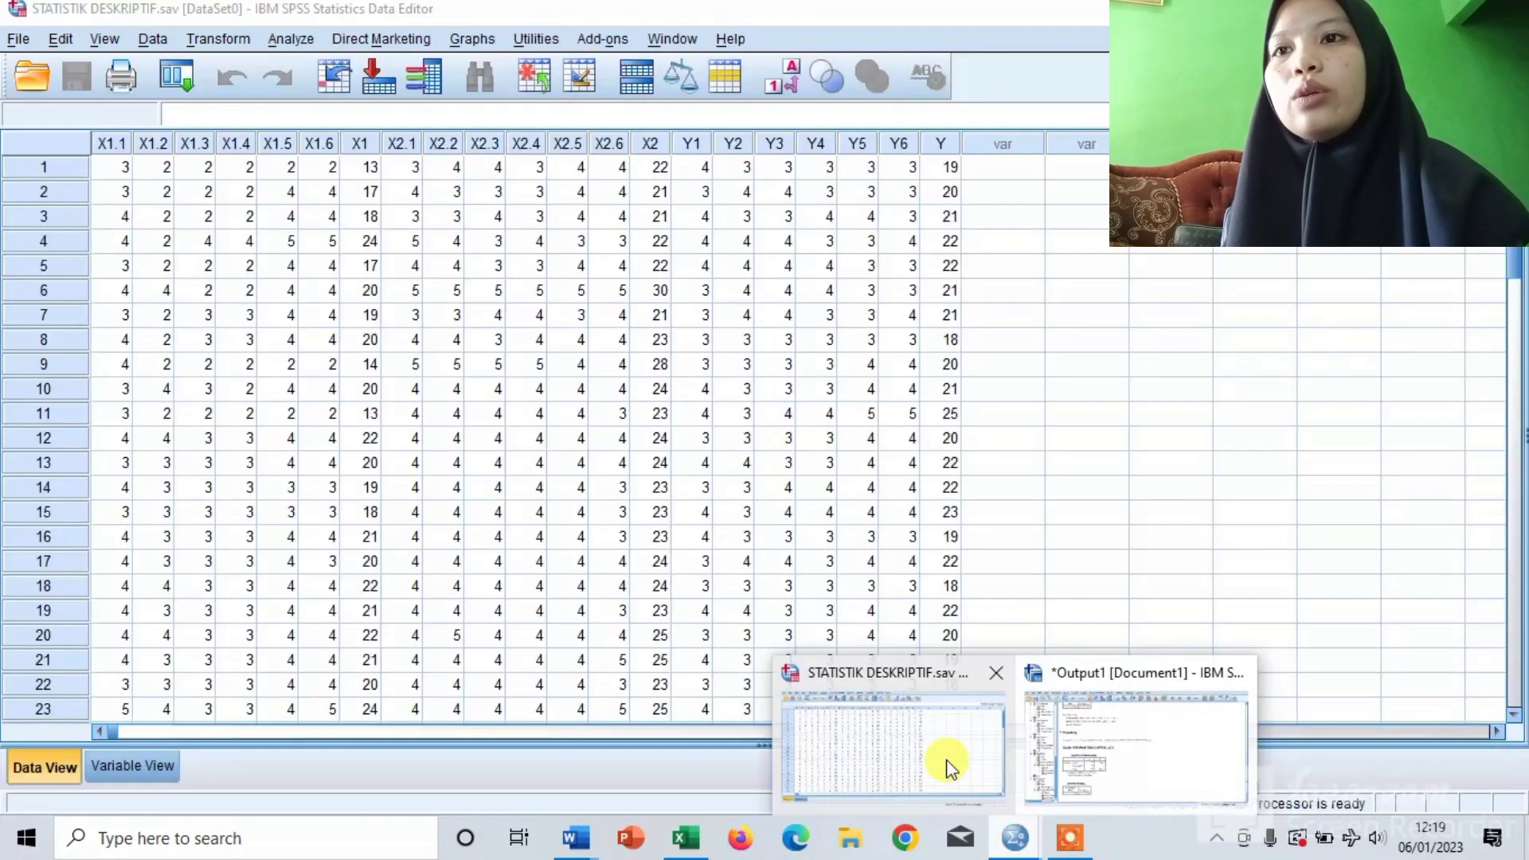
left_click(947, 765)
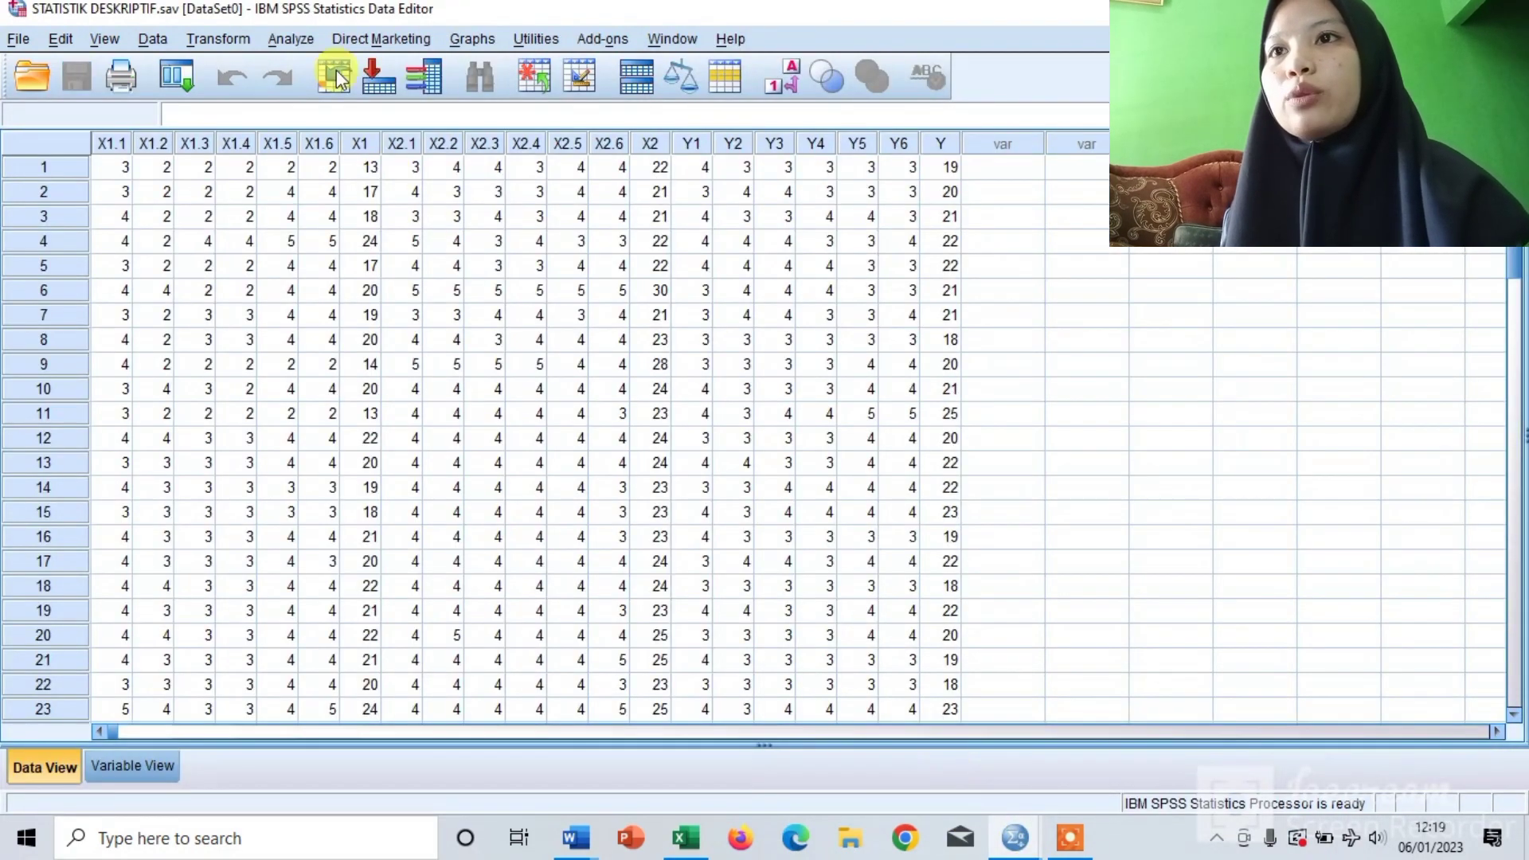
left_click(295, 43)
mouse_move(331, 393)
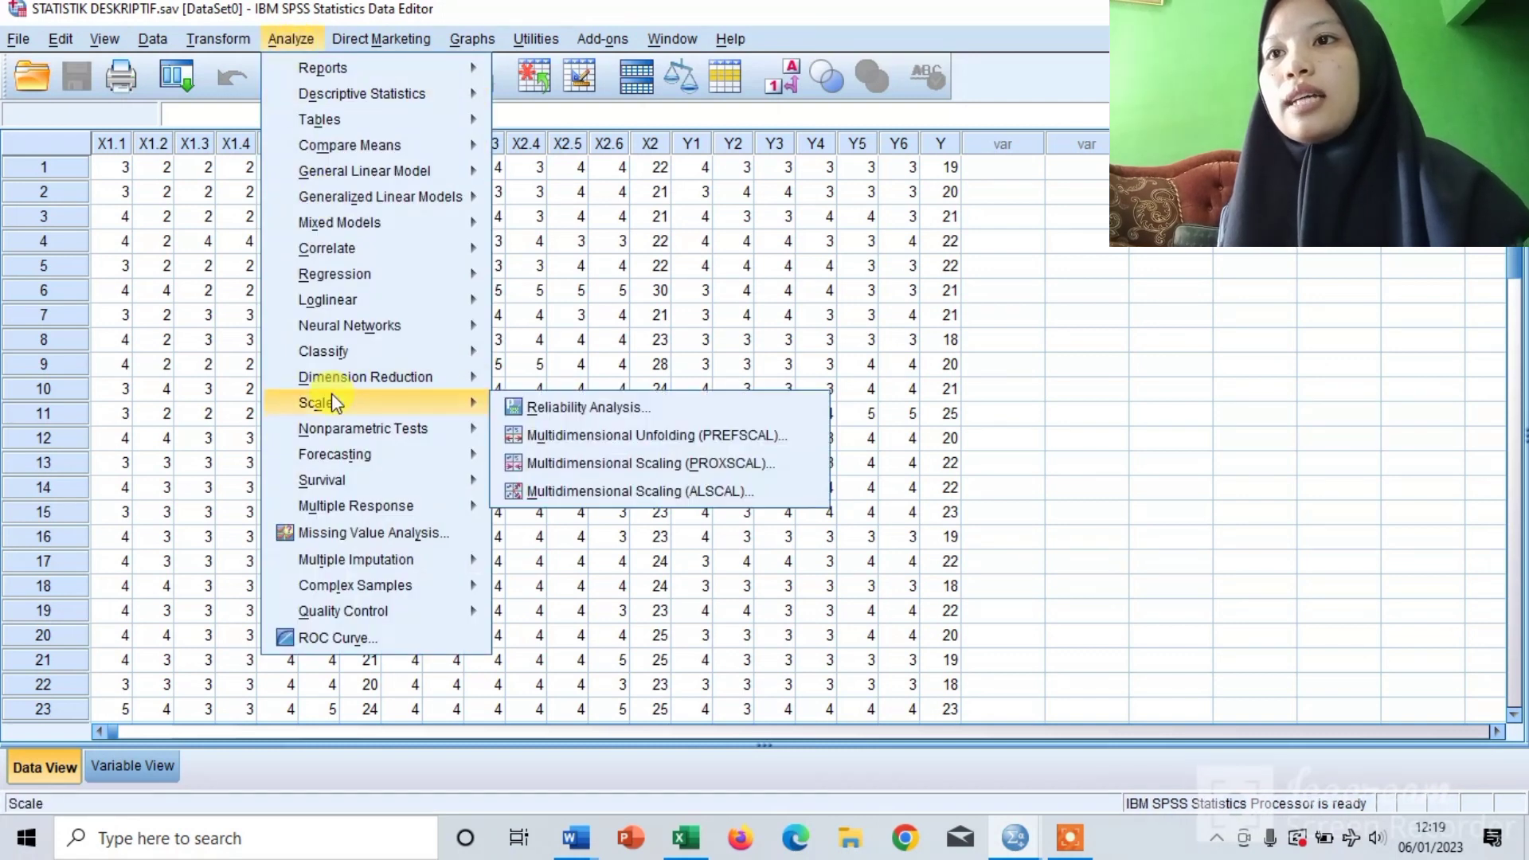
left_click(518, 407)
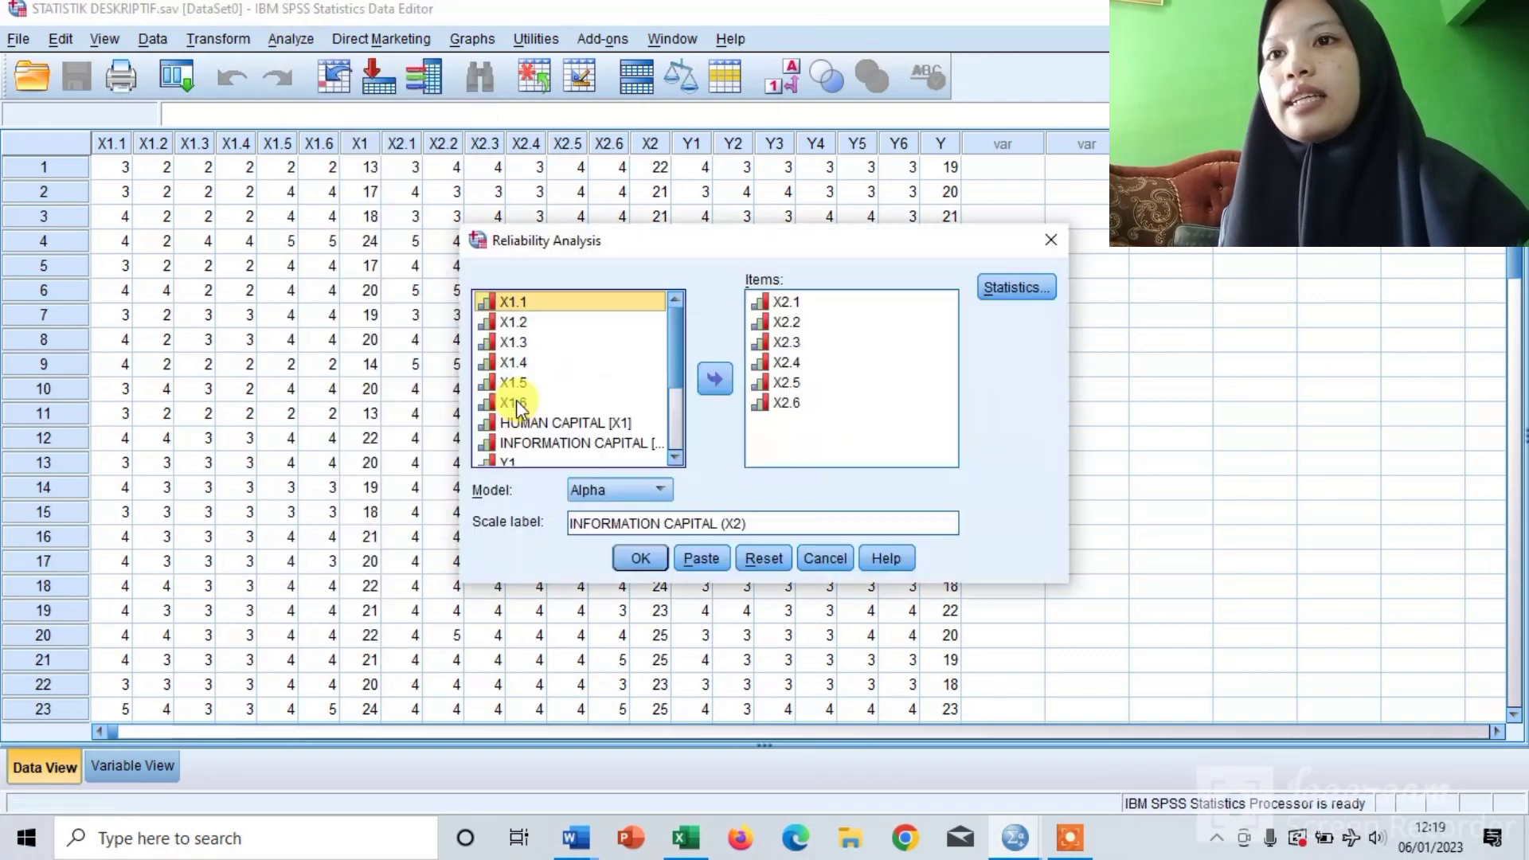
left_click(786, 303)
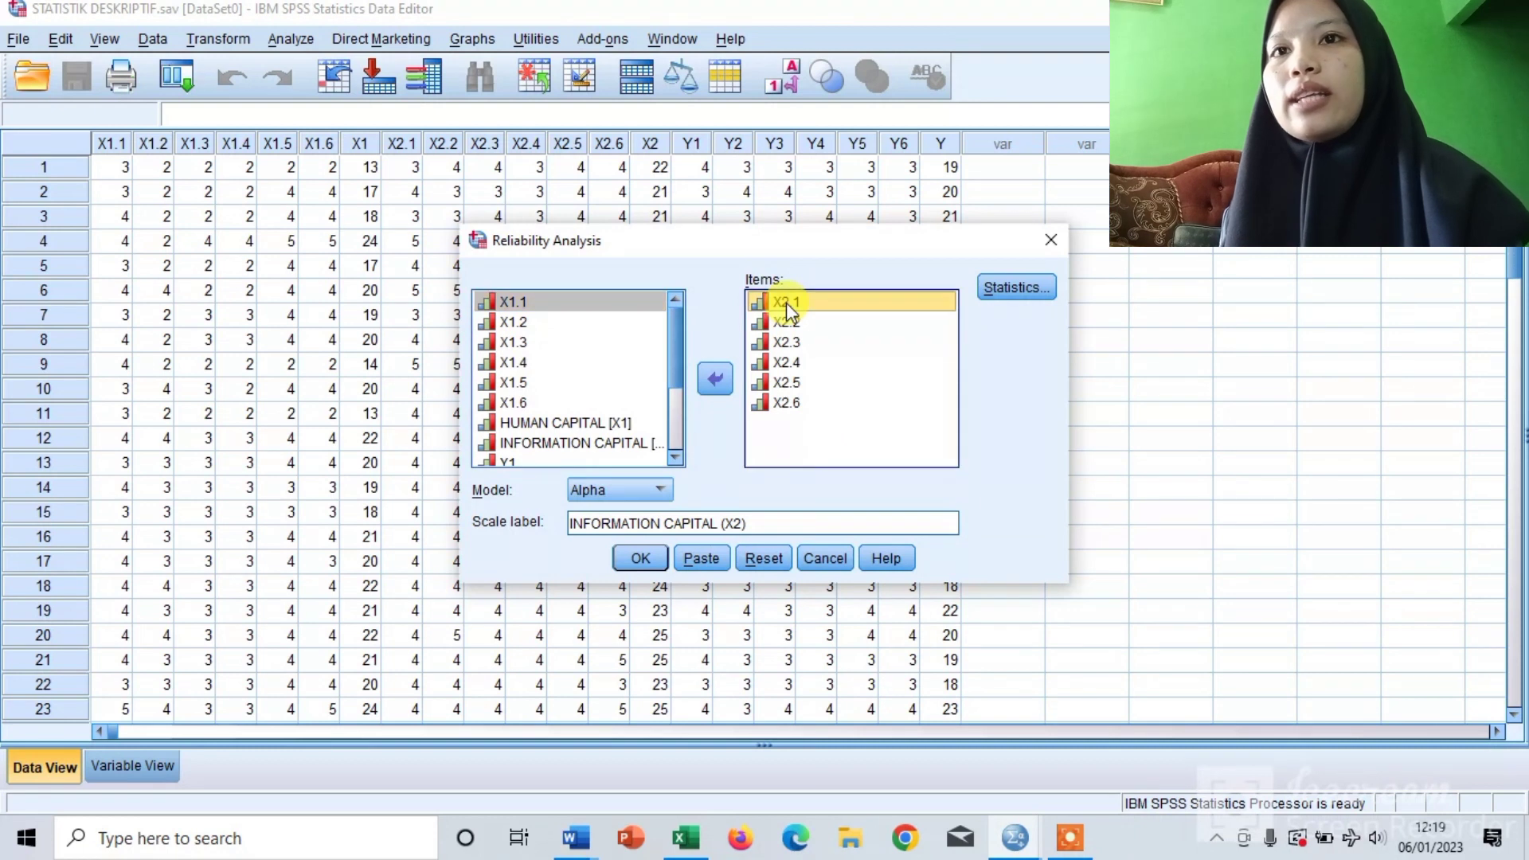
key("shift+End")
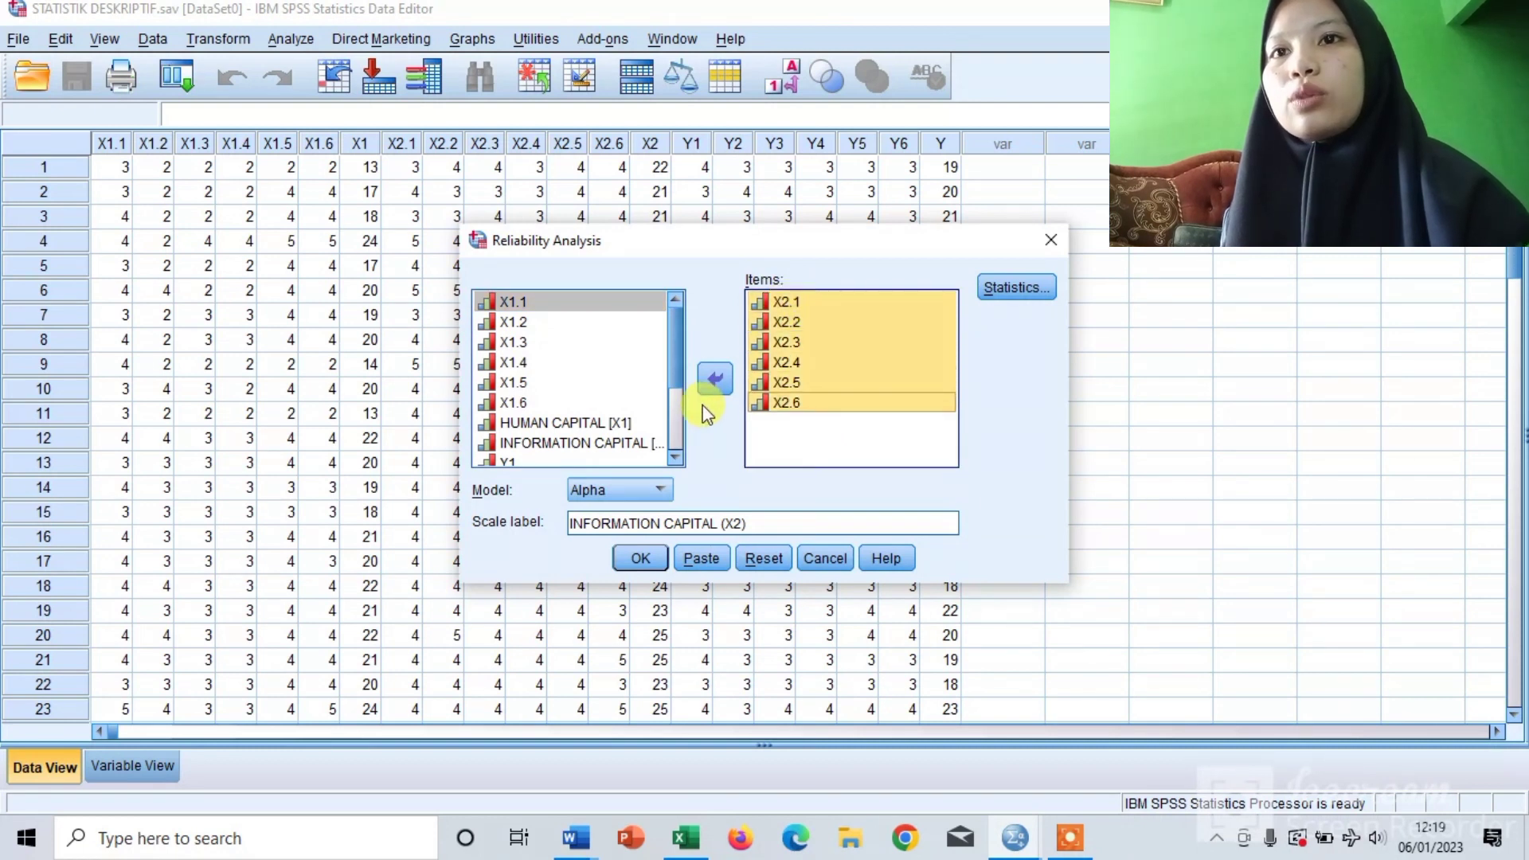
left_click(715, 378)
- Add Y1 through Y6 as the reliability items, leaving out PRODUKTIFITAS KERJA
scroll(570, 432, "down", 3)
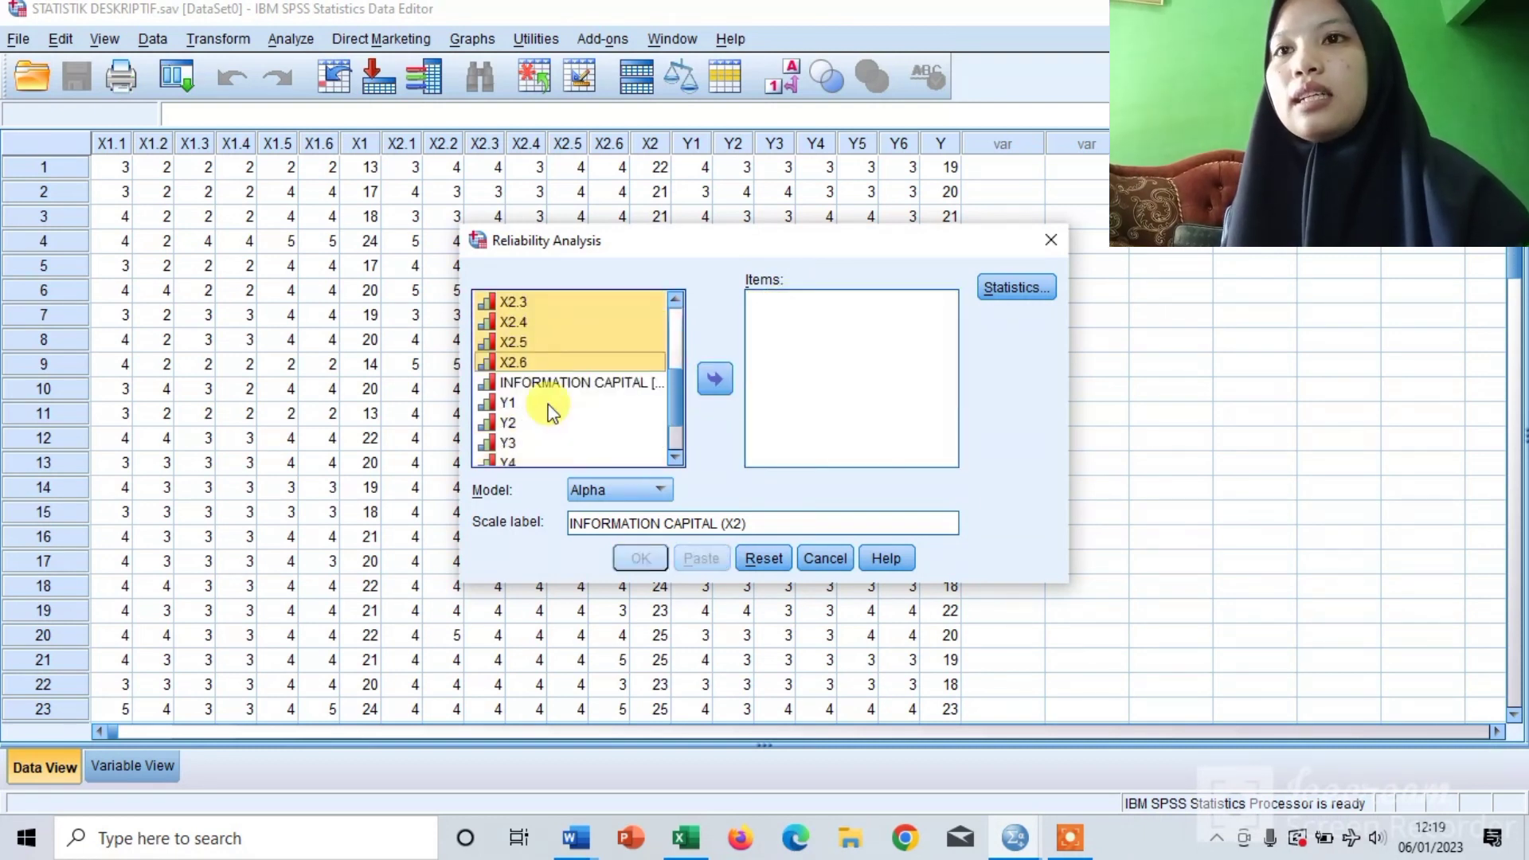
left_click(542, 402)
key("shift+End")
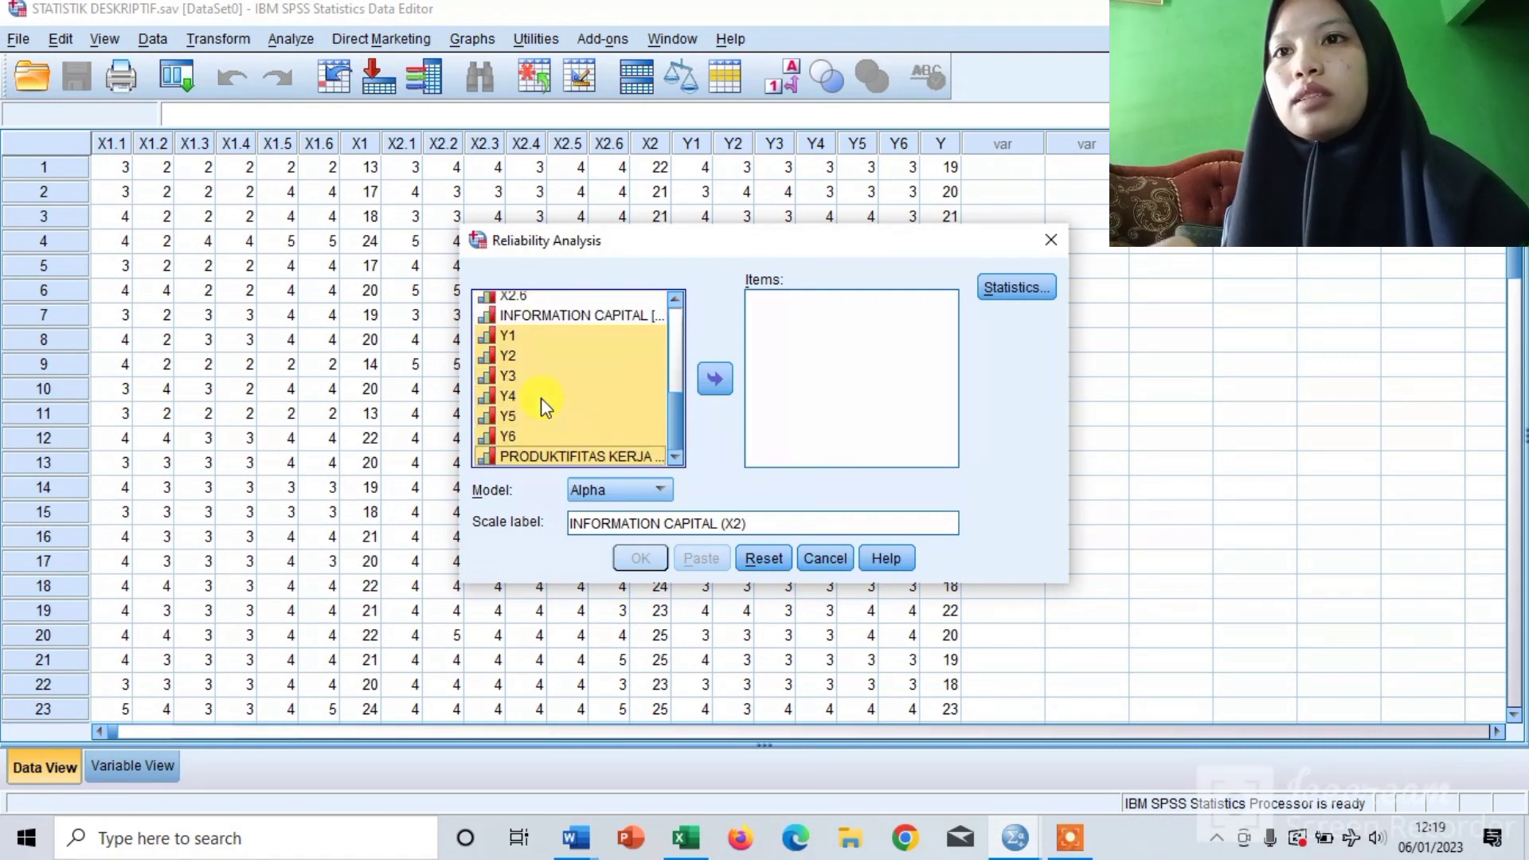
key("shift+Up")
left_click(714, 379)
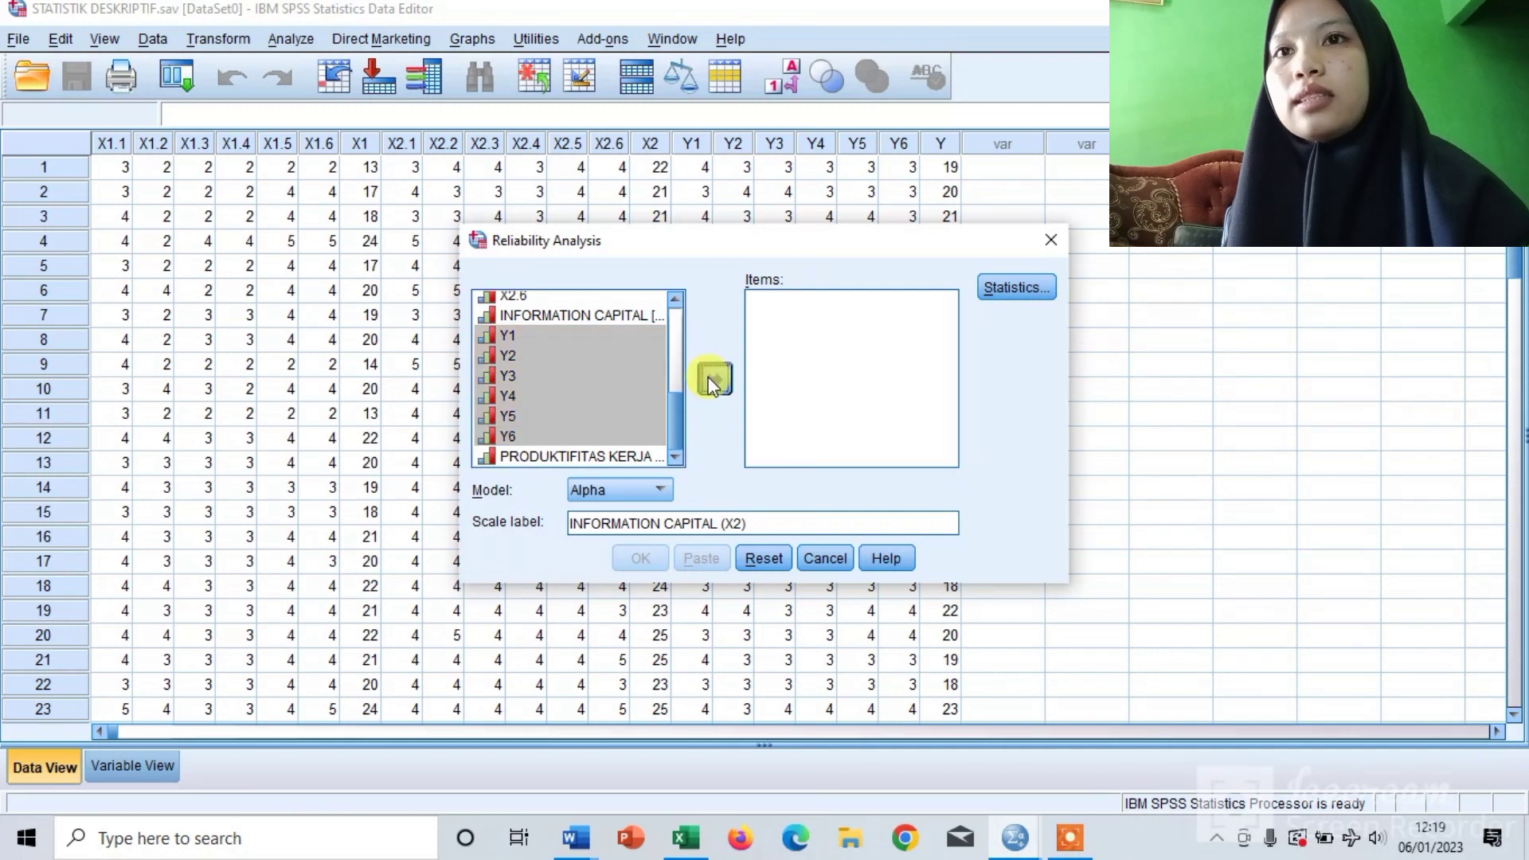
- Change the scale label to PRODUKTIFITAS KERJA (Y) and run the reliability analysis with the Alpha model
left_click(744, 528)
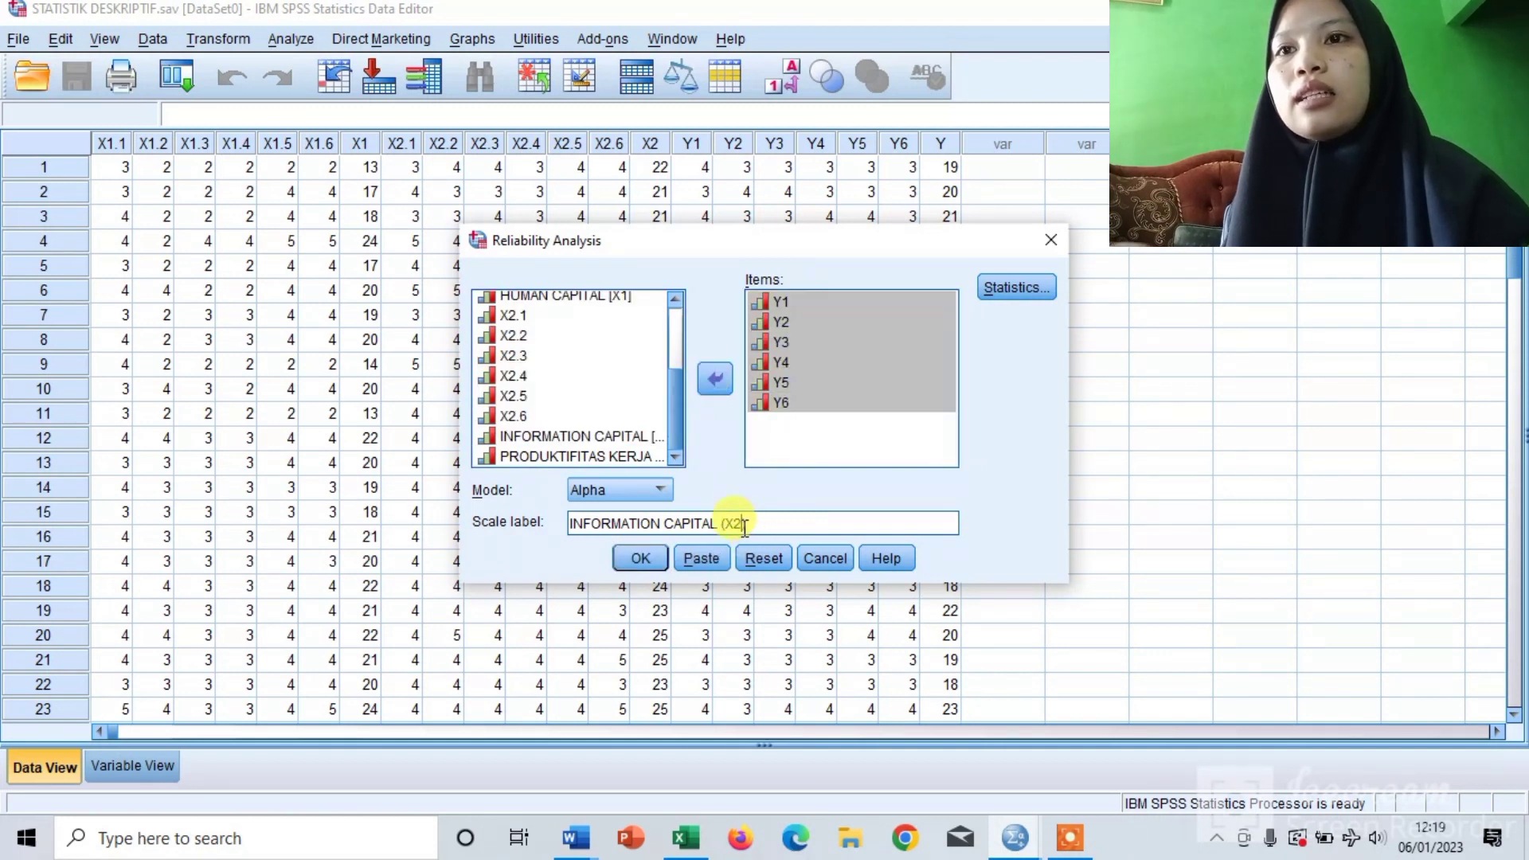
key("BackSpace")
key("BackSpace")
type("Y")
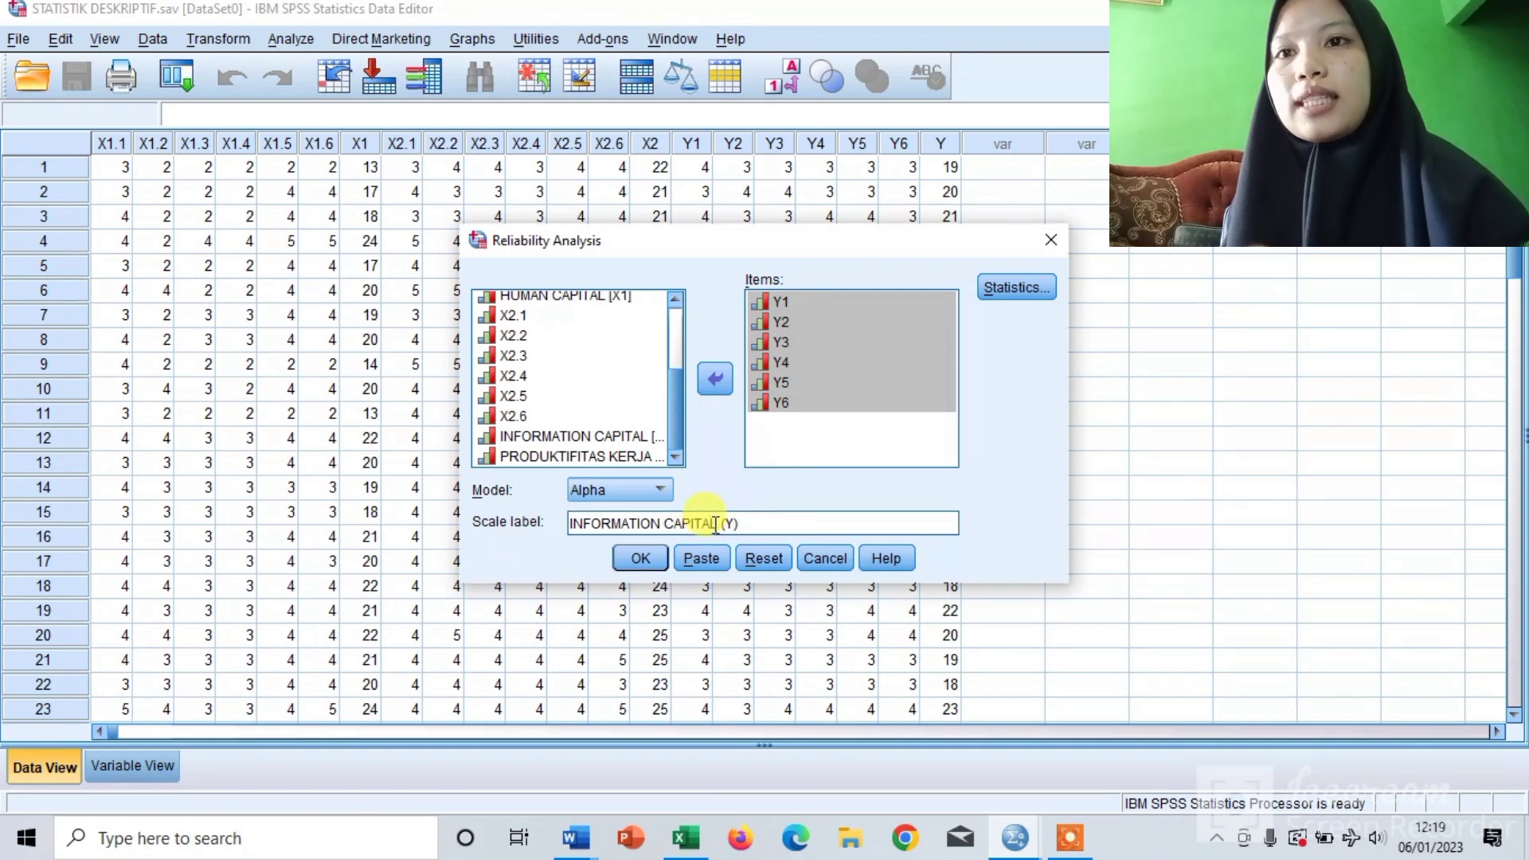
key("BackSpace")
key("BackSpace")
key("BackSpace")
key("BackSpace")
key("BackSpace")
key("BackSpace")
key("BackSpace")
key("BackSpace")
key("BackSpace")
key("BackSpace")
key("BackSpace")
key("BackSpace")
key("BackSpace")
key("BackSpace")
key("BackSpace")
key("BackSpace")
key("BackSpace")
key("BackSpace")
key("BackSpace")
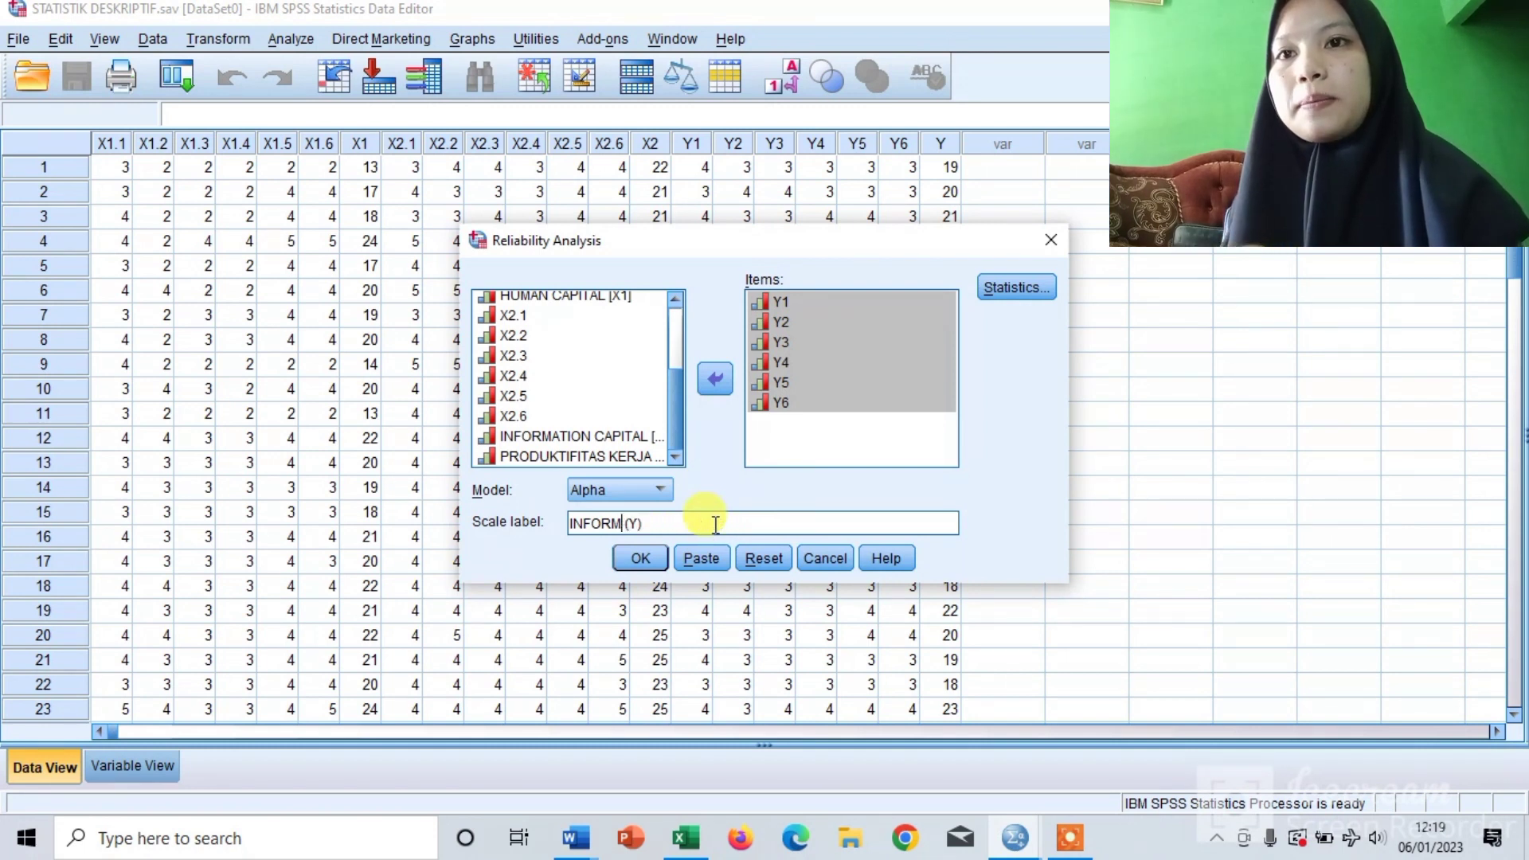
type("PRODUKTI")
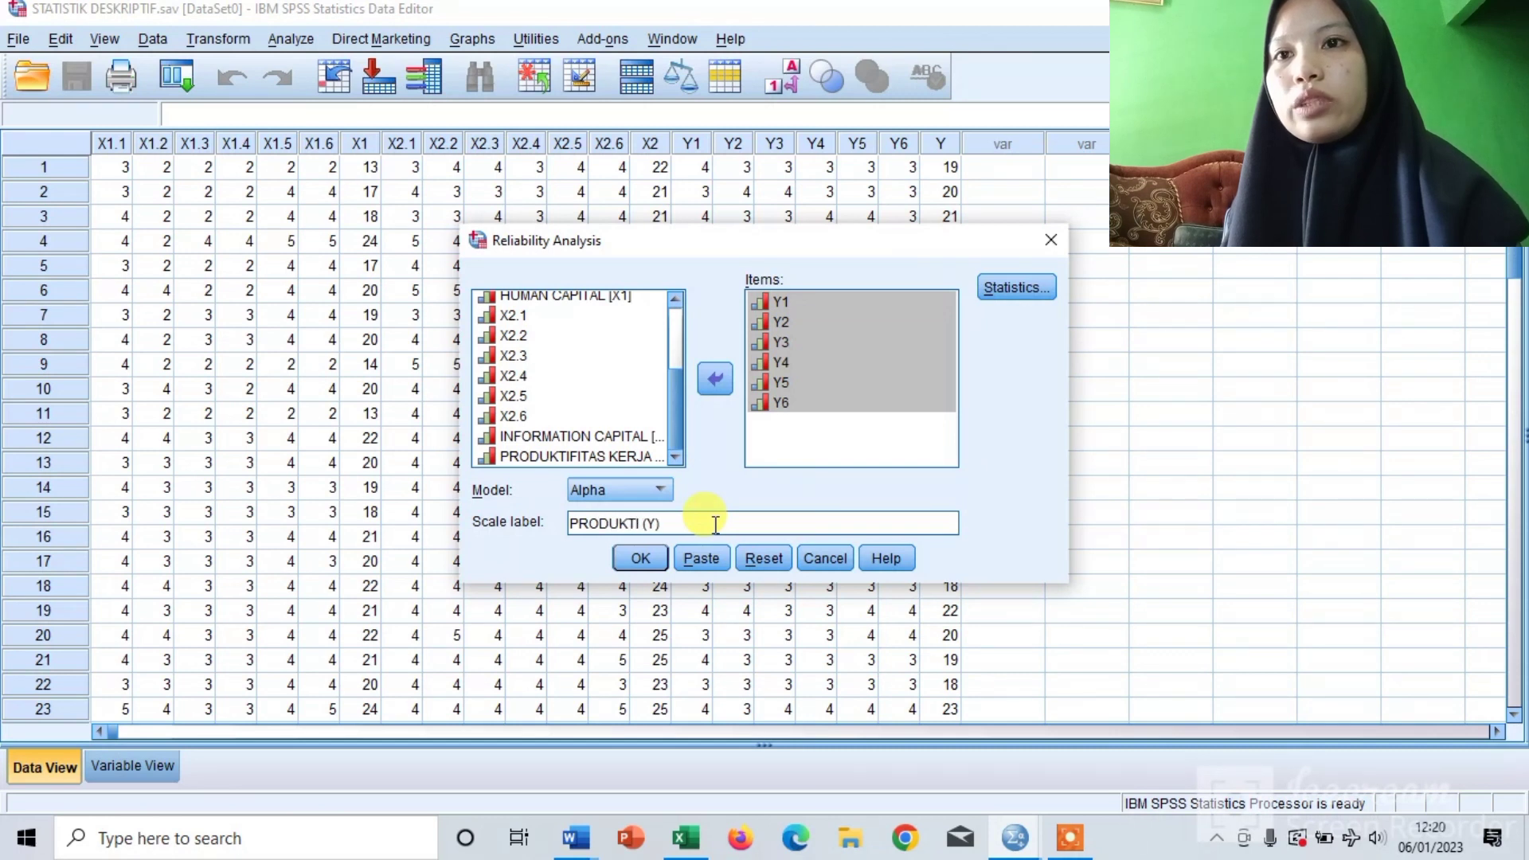
type("FITAS")
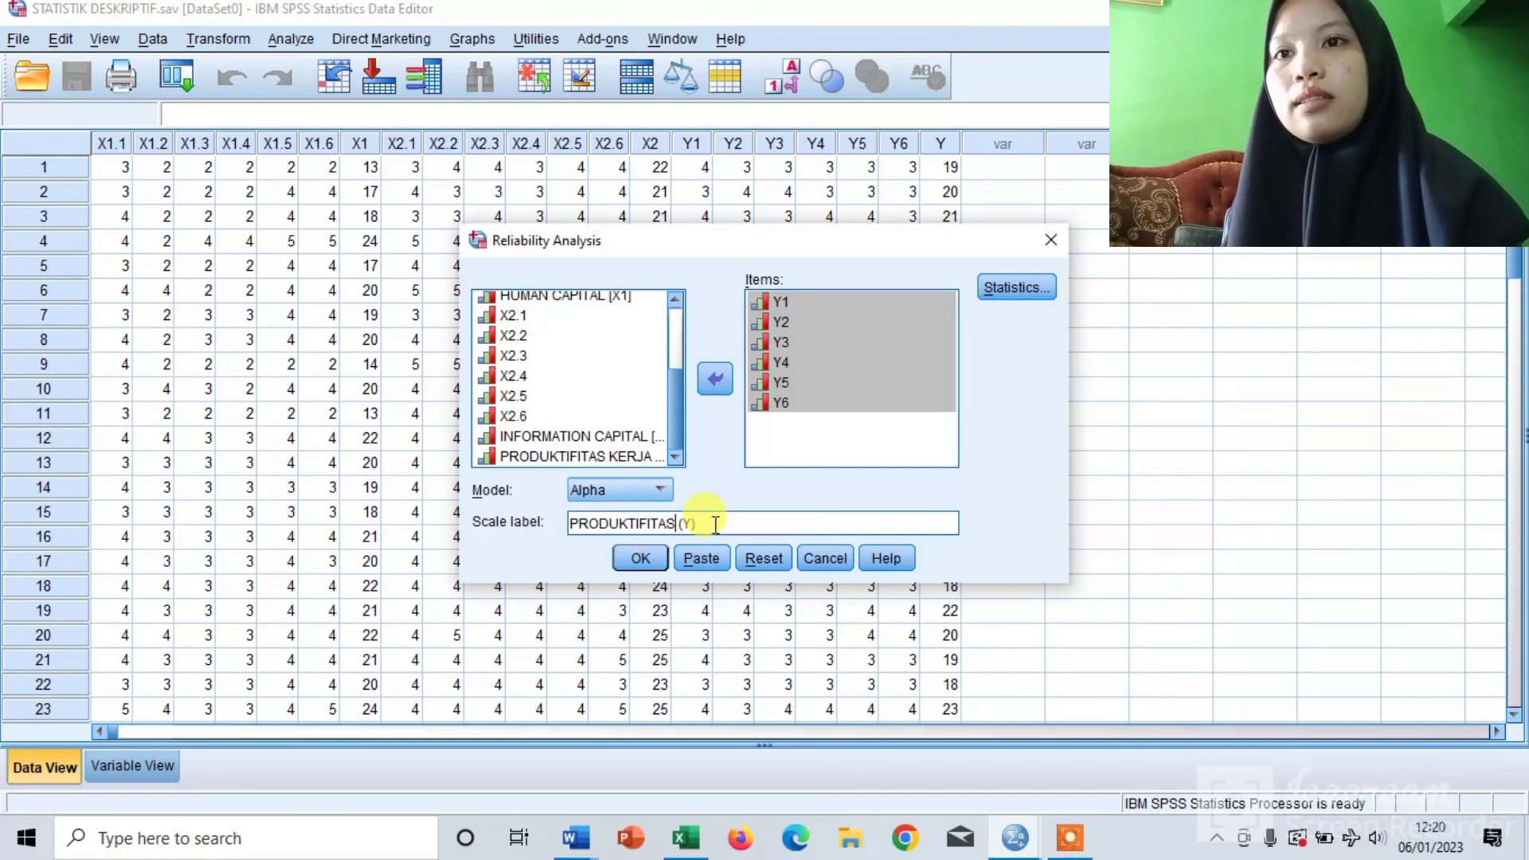
type(" KERJ")
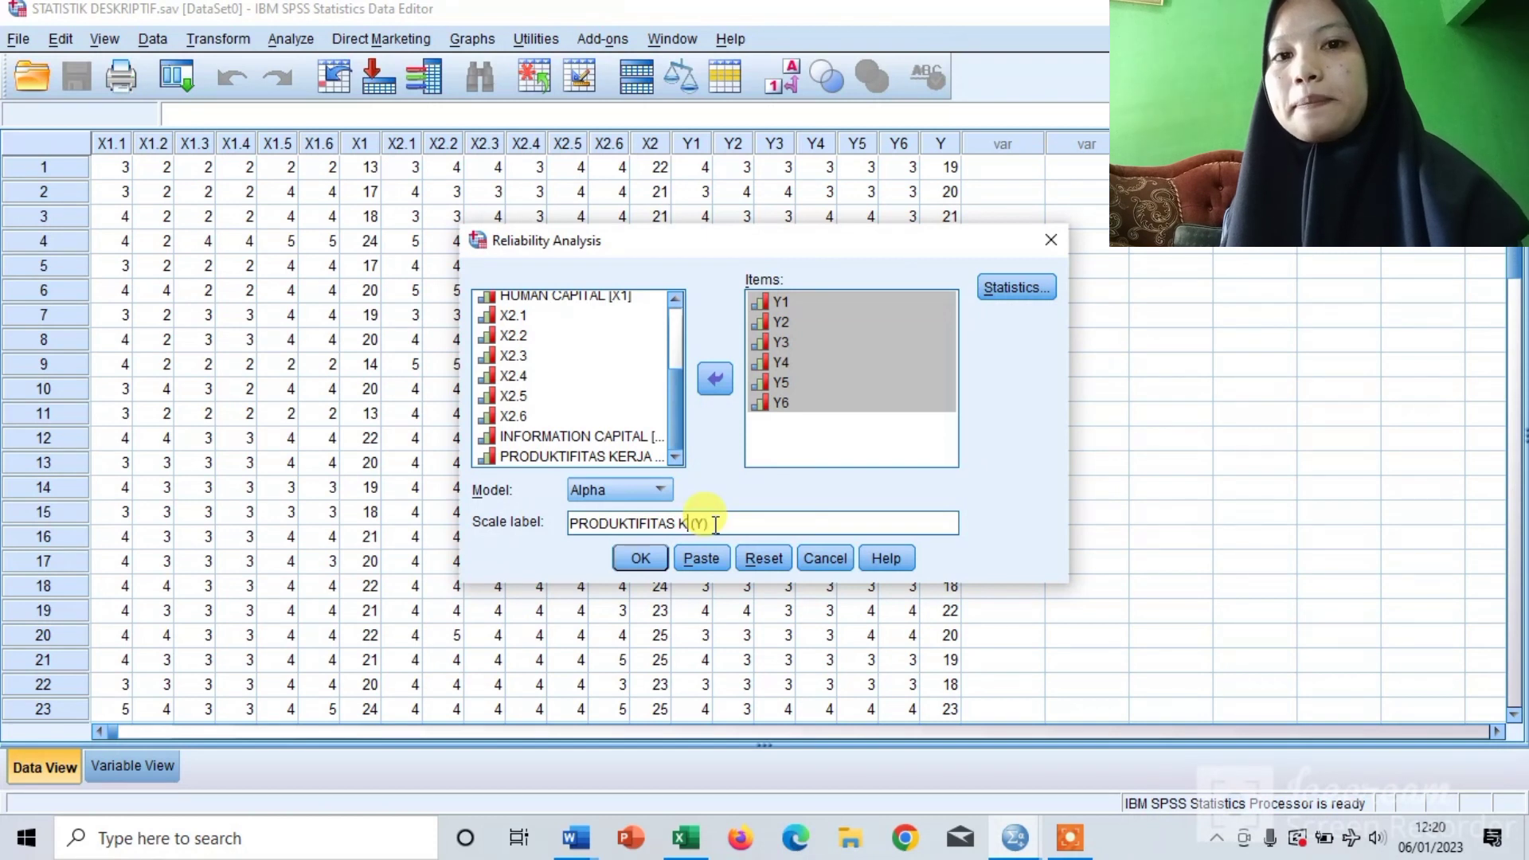
type("A")
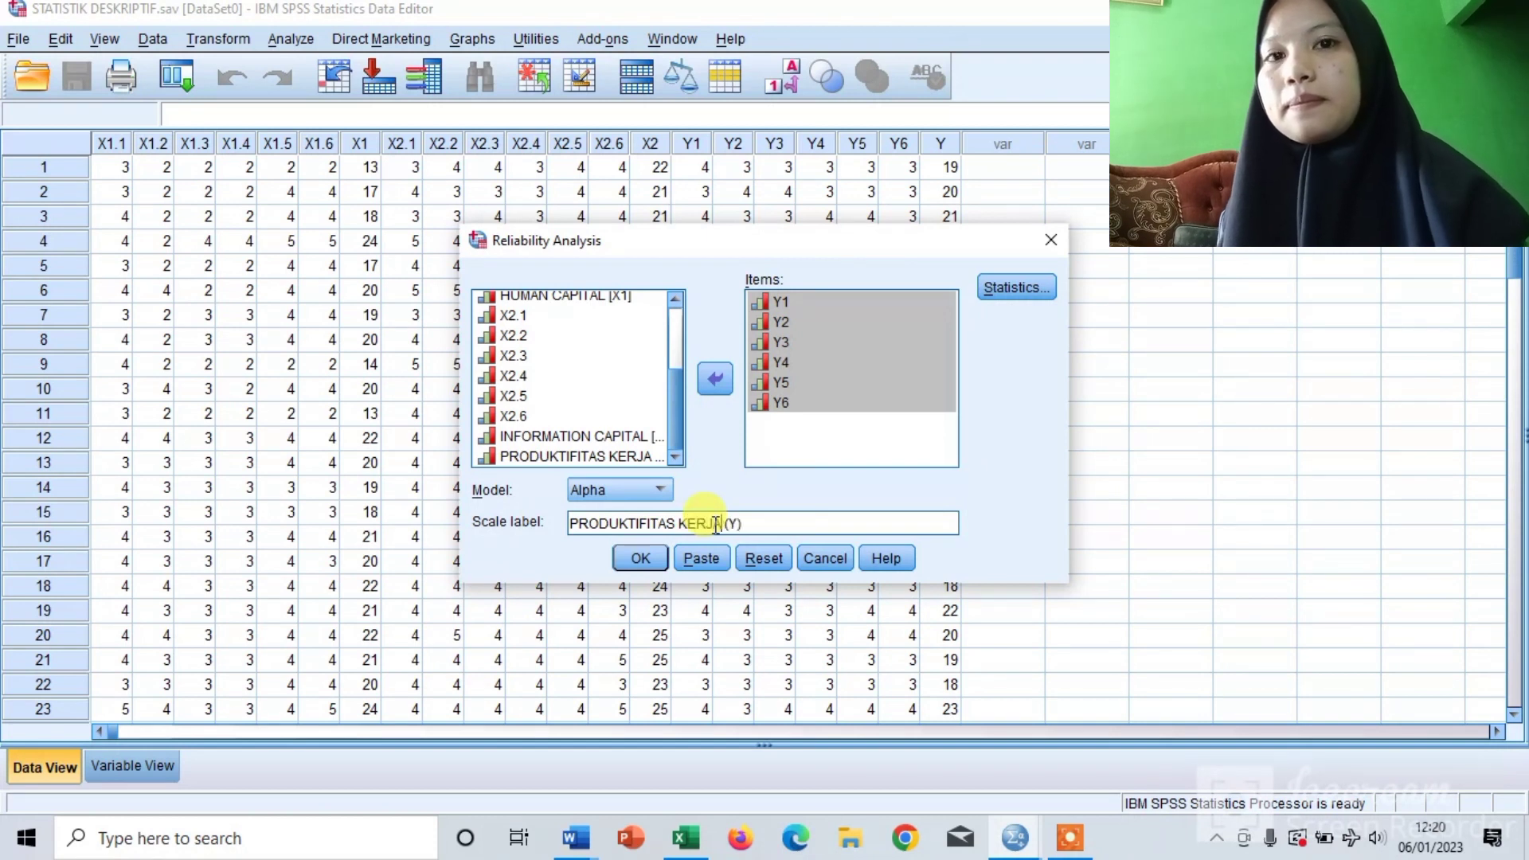
left_click(641, 558)
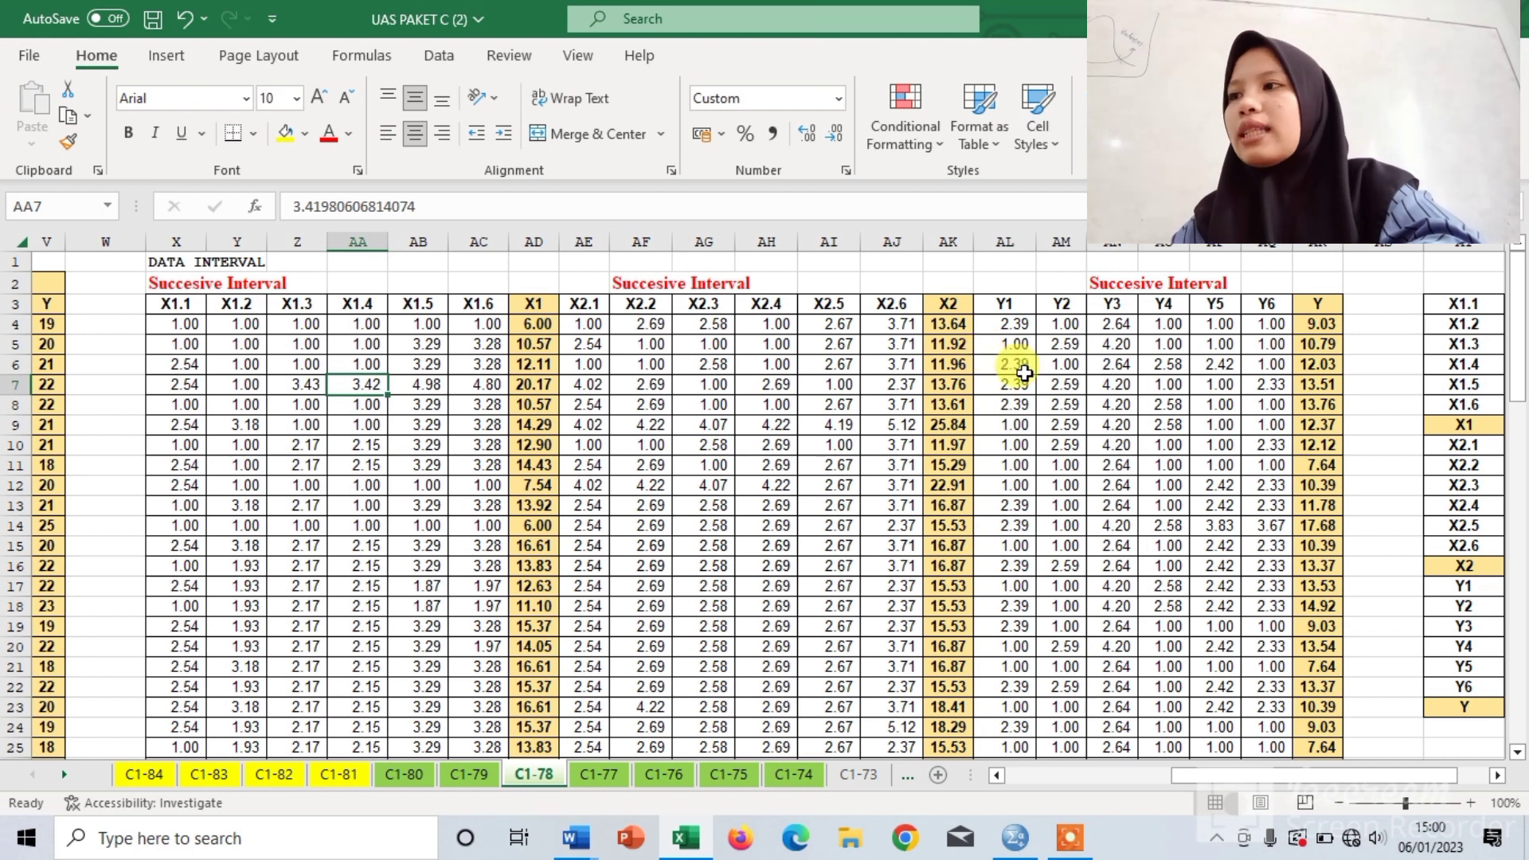
- Switch to the untitled SPSS dataset and show the data grid for X1, X2 and Y
left_click(1013, 842)
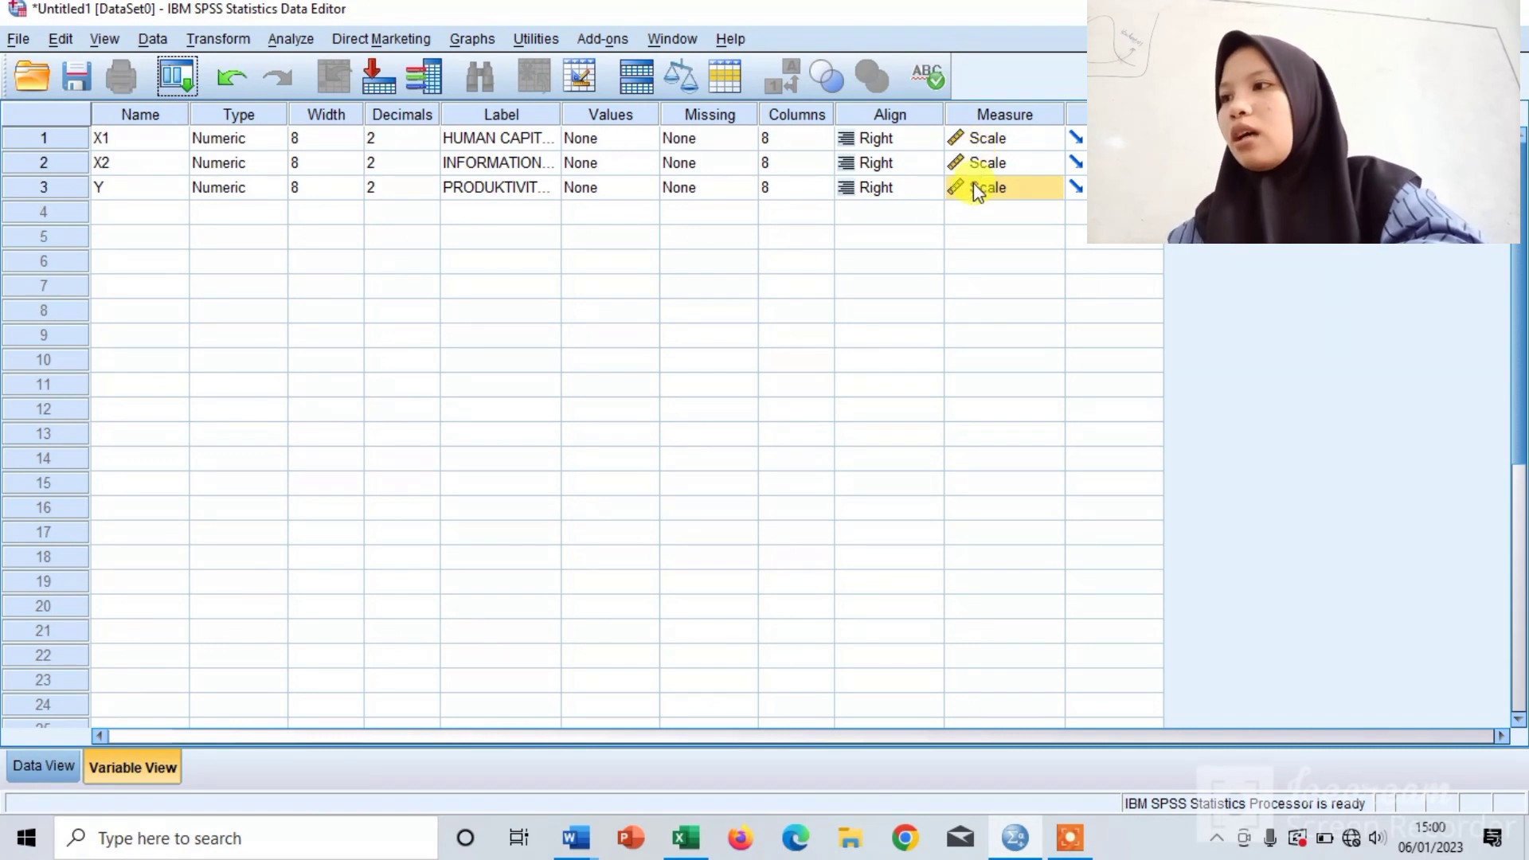
left_click(69, 758)
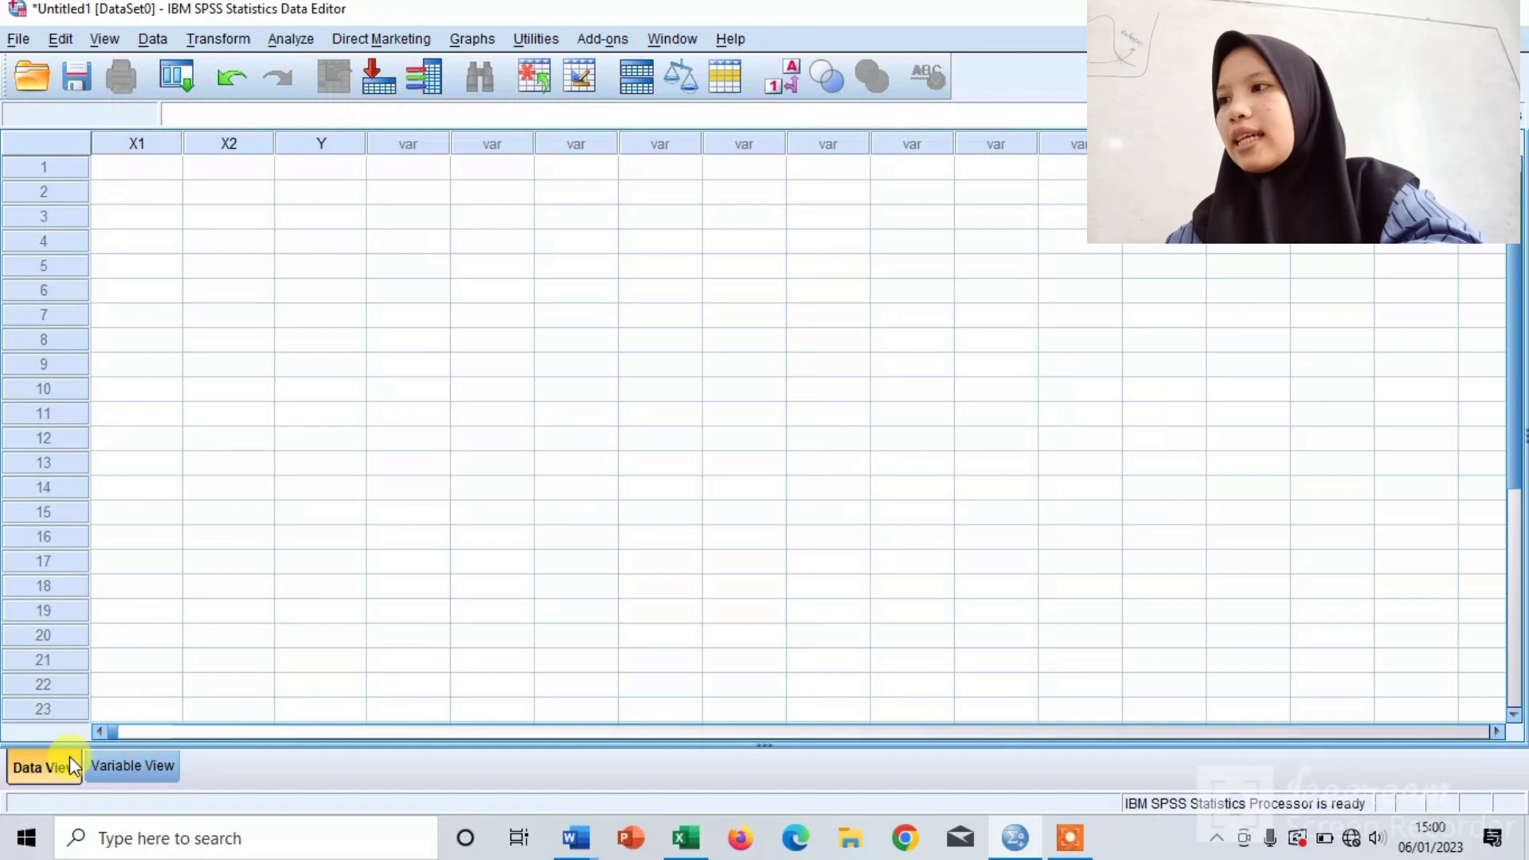
- Switch to the Excel workbook and copy the X1 interval totals in cells AD4 through AD81 of sheet C1-78
left_click(684, 844)
left_click(524, 325)
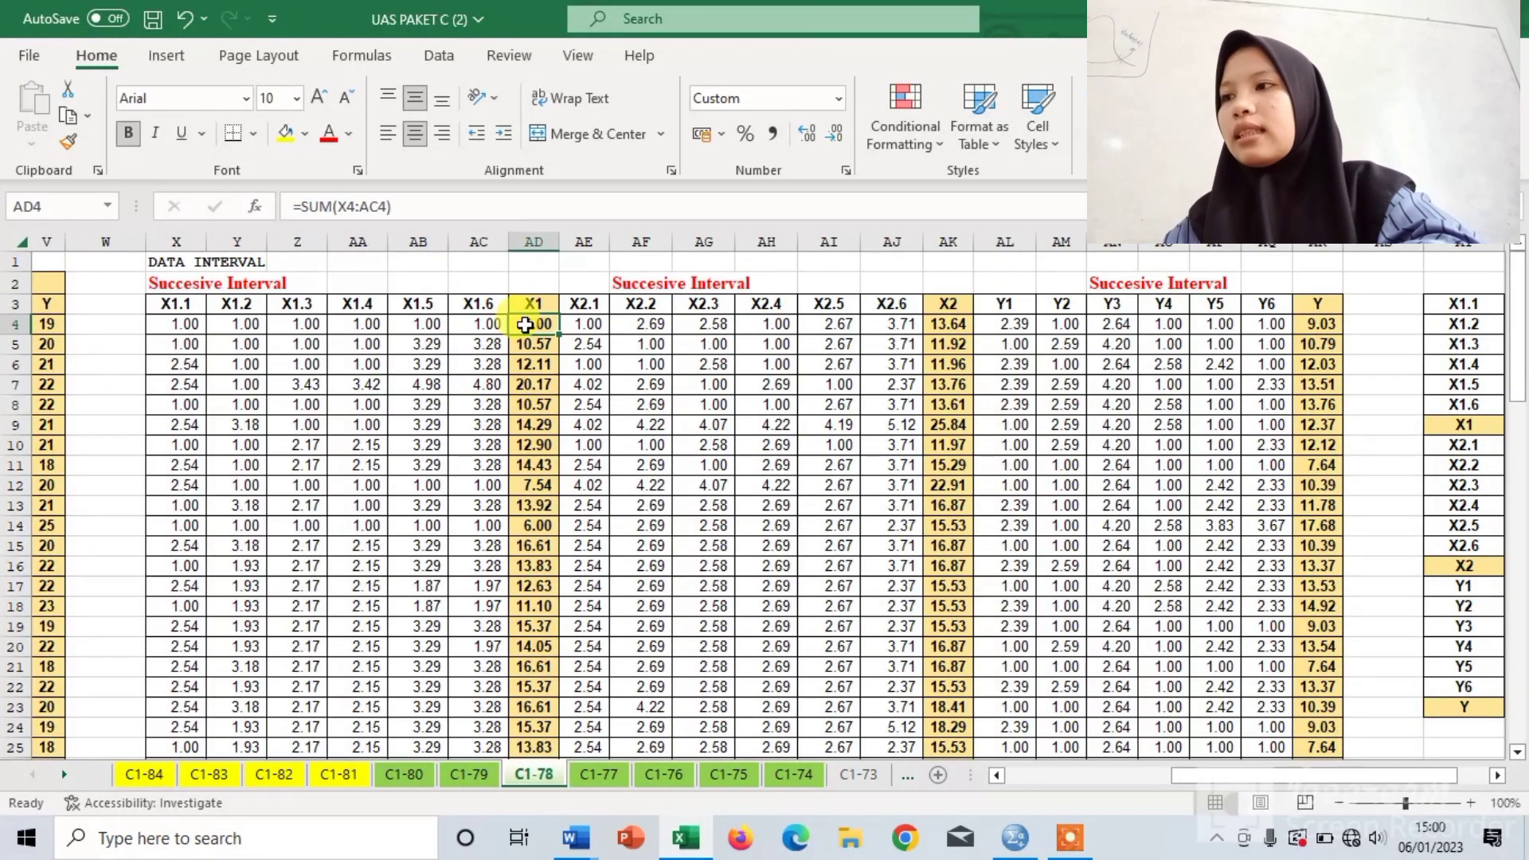
left_click_drag(525, 325, 525, 344)
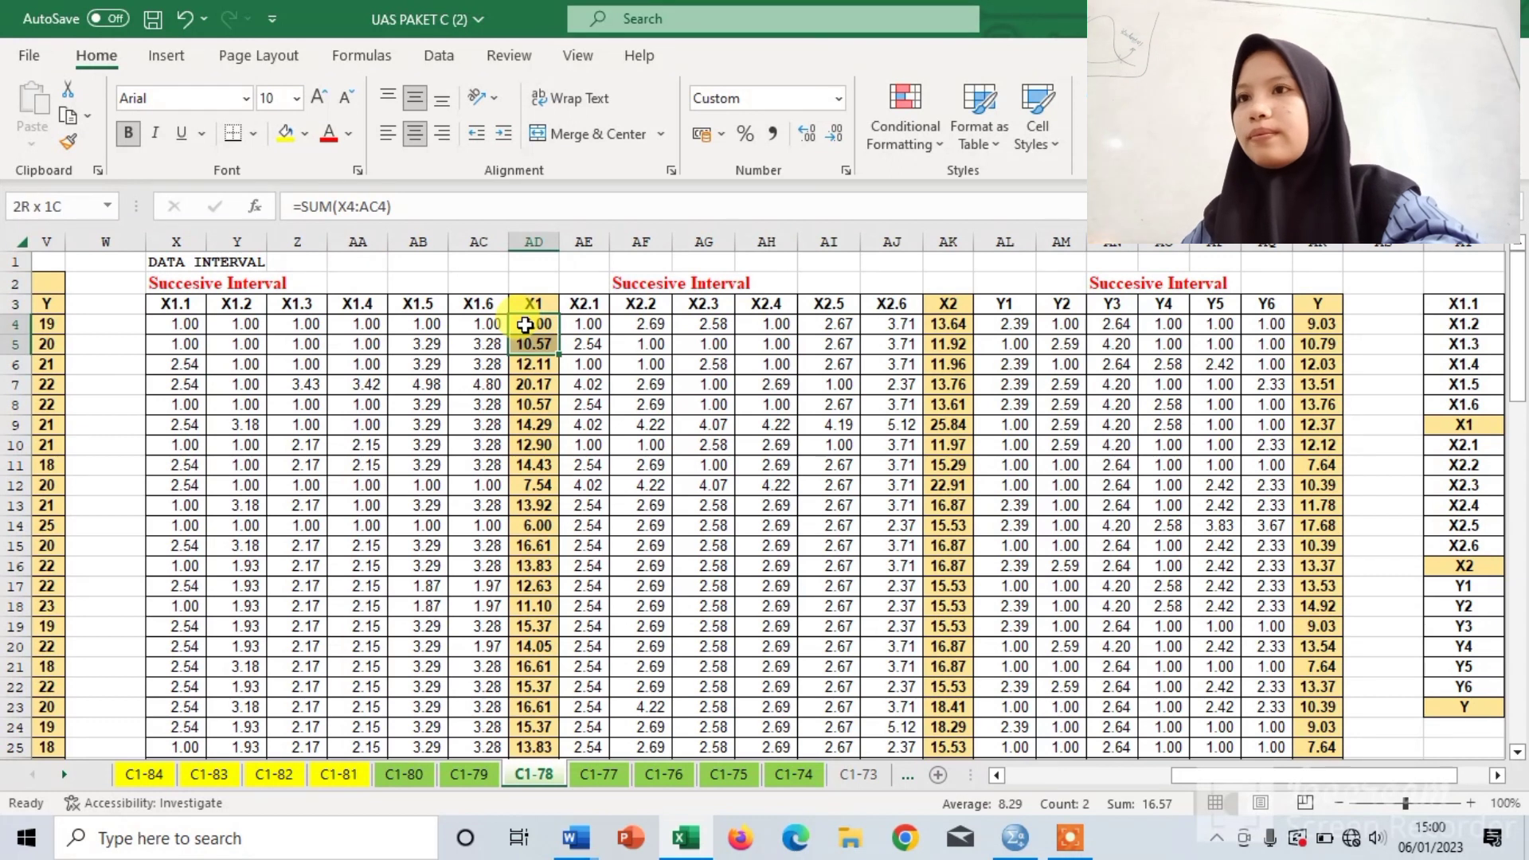
key("shift+Down")
key("shift+Down")
key("shift+Down")
key("shift+Down")
key("shift+Down")
key("shift+Down")
key("shift+Down")
key("shift+Down")
key("shift+Down")
key("shift+Down")
key("shift+Down")
key("shift+Down")
key("shift+Down")
key("shift+Down")
key("shift+Down")
key("shift+Down")
key("shift+Down")
key("shift+Down")
key("shift+Down")
key("shift+Down")
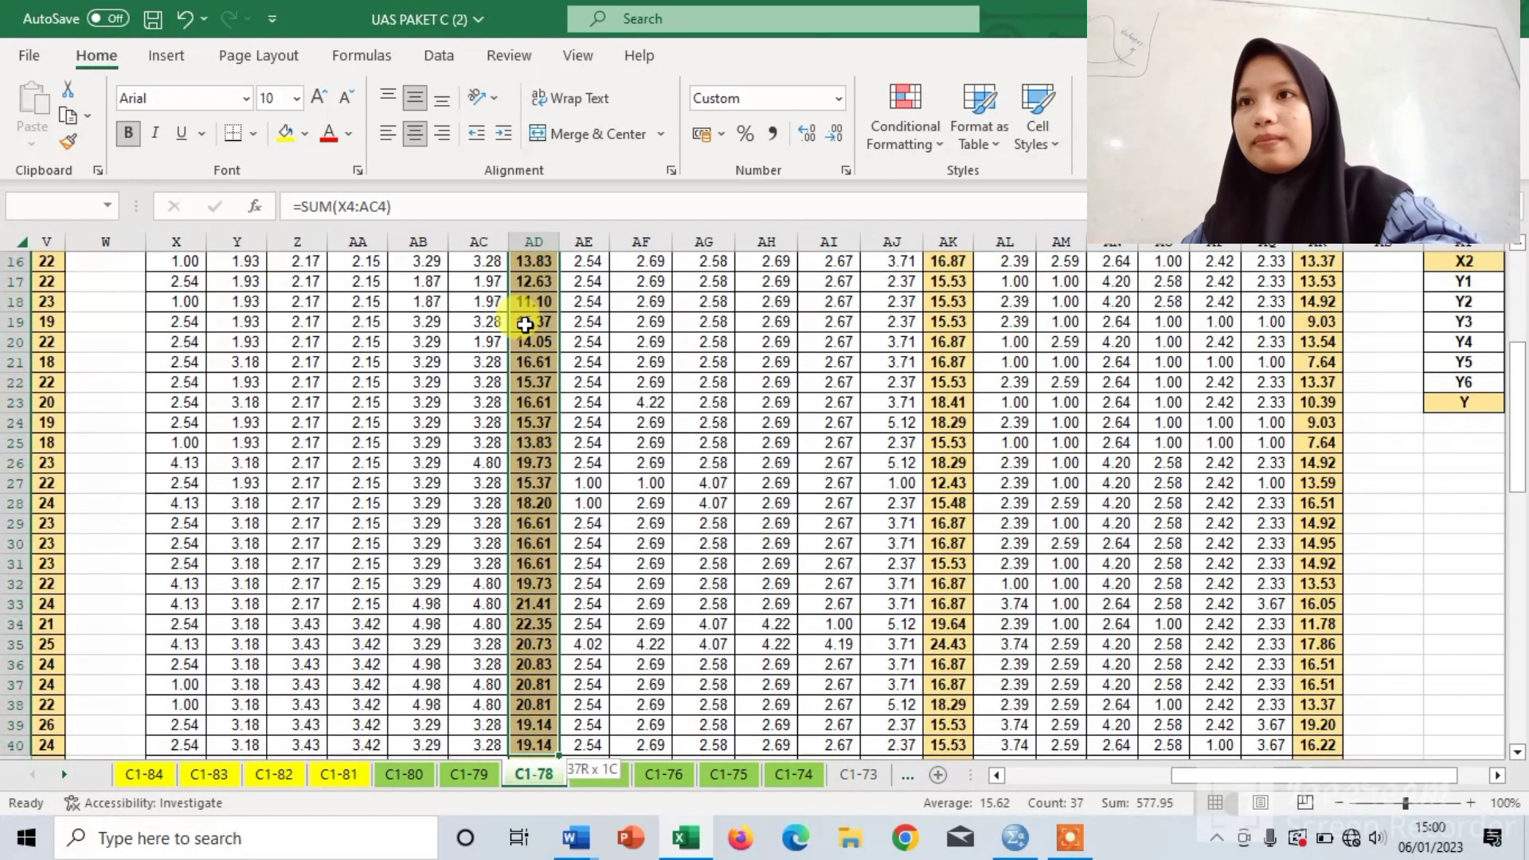
key("shift+Down")
key("shift+Down")
key("shift+Down")
key("shift+Down")
key("shift+Down")
key("shift+Down")
key("shift+Down")
key("shift+Down")
key("shift+Down")
key("shift+Down")
key("shift+Down")
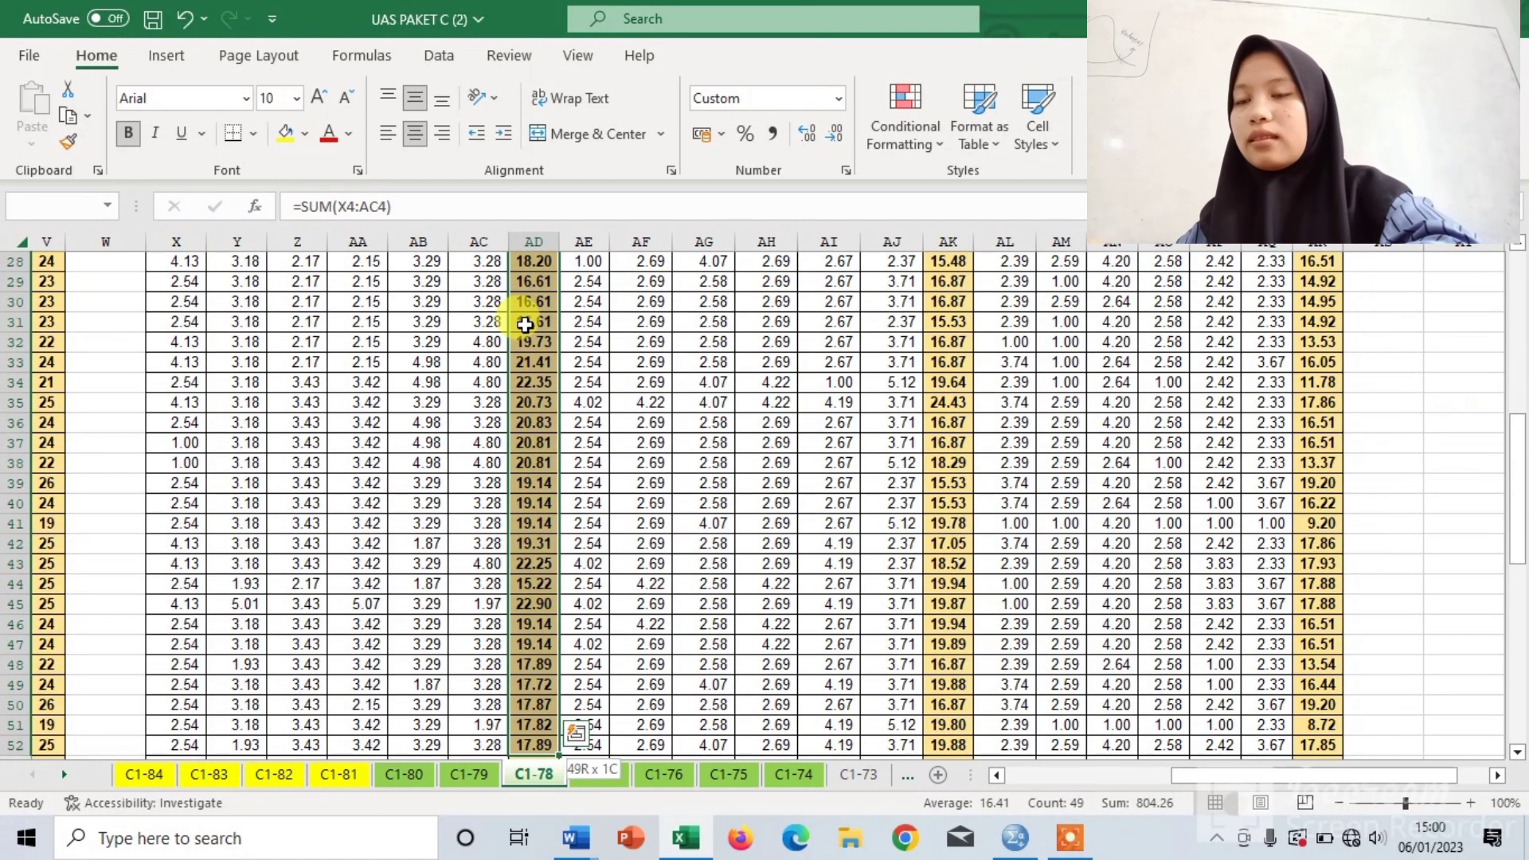
key("shift+Down")
key("shift+Down")
key("shift+Down")
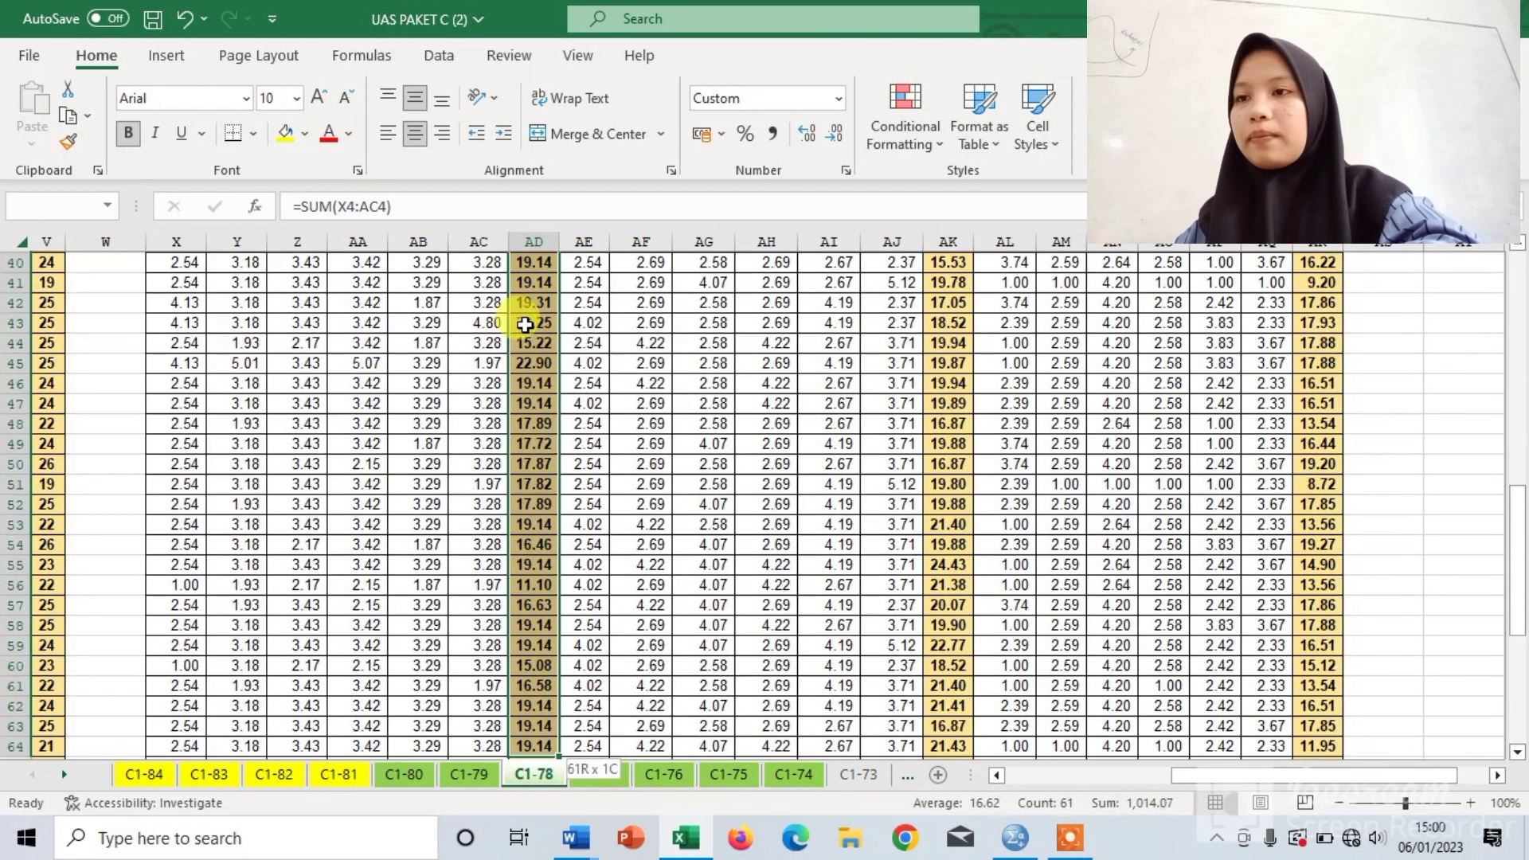
key("shift+Down")
key("shift+Down")
key("shift+Down")
key("shift+Down")
key("shift+Down")
key("shift+Down")
key("shift+Down")
key("shift+Down")
key("shift+Down")
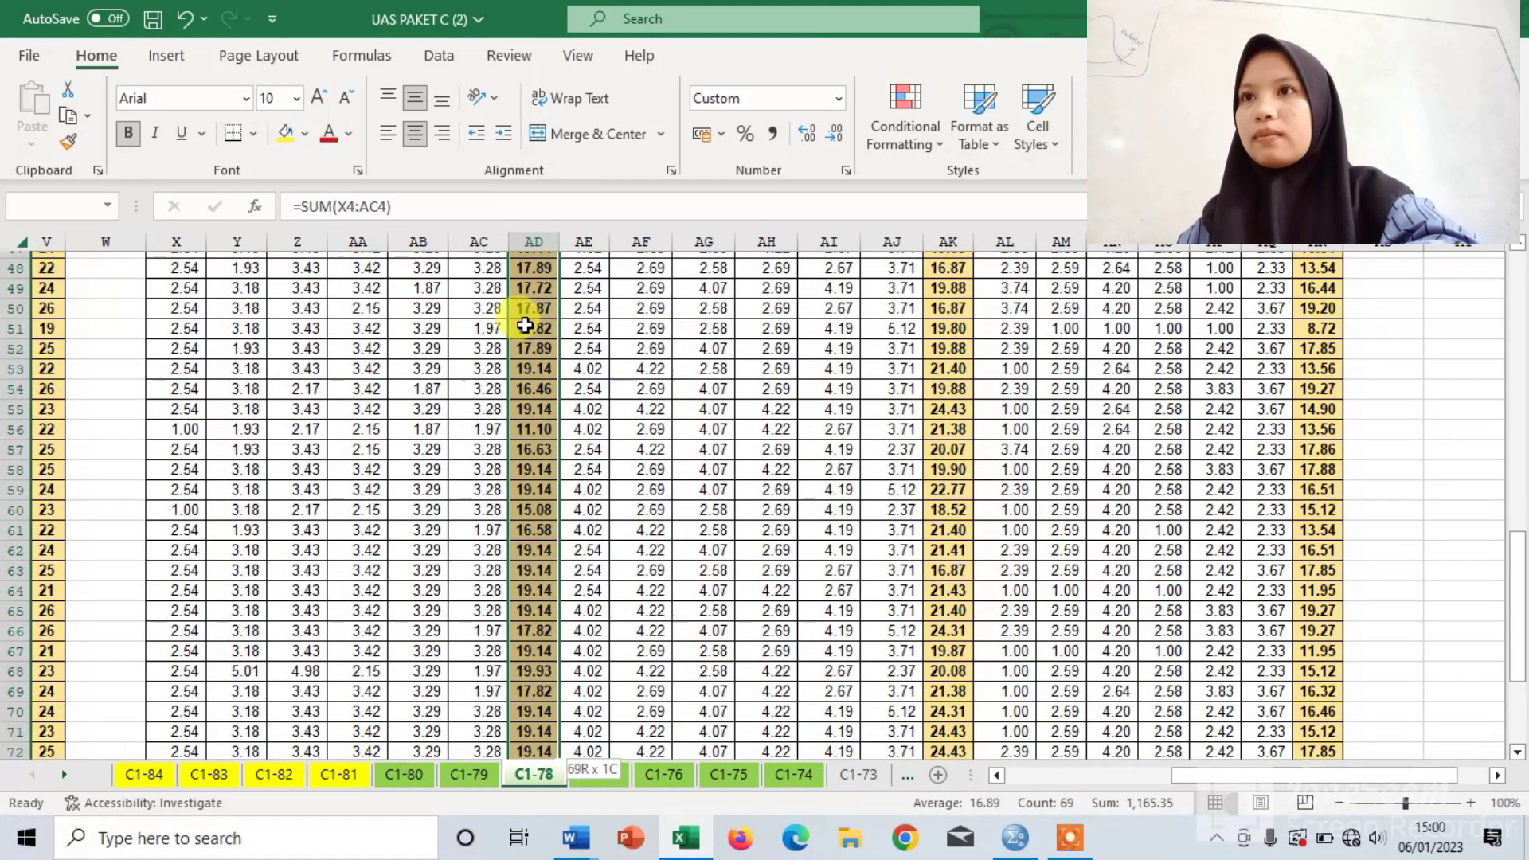
key("shift+Down")
key("shift+Down")
key("shift+Down")
key("shift+Down")
key("shift+Down")
key("shift+Down")
key("shift+Down")
key("shift+Down")
key("shift+Down")
key("shift+Down")
key("shift+Down")
key("shift+Down")
key("shift+Down")
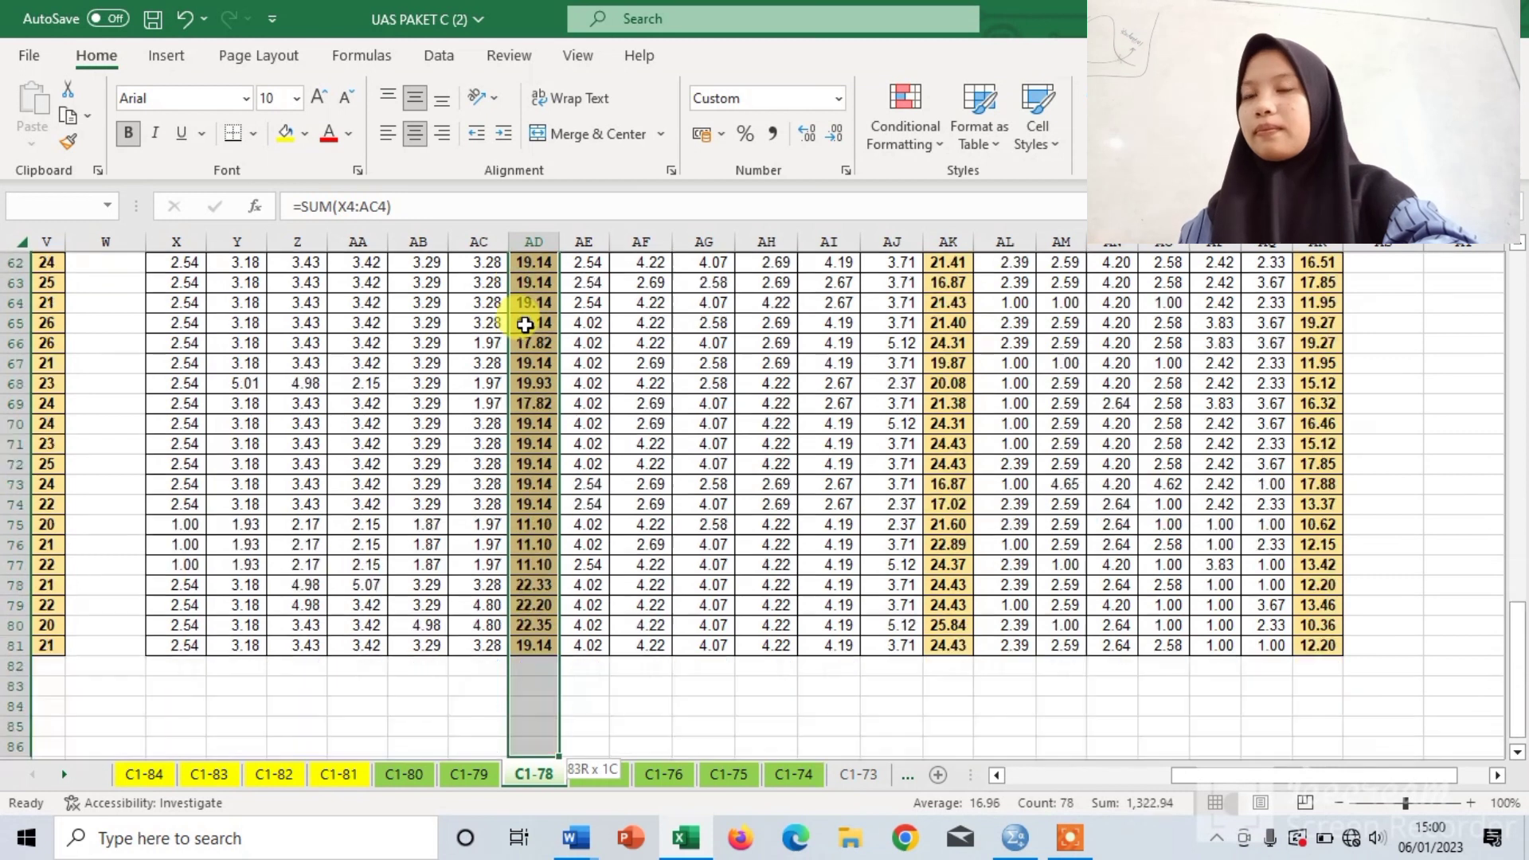
key("shift+Up")
key("shift+Up")
key("shift+Up")
key("shift+Up")
key("shift+Up")
key("shift+Up")
key("shift+Up")
key("shift+Up")
key("shift+Up")
key("shift+Up")
key("shift+Up")
key("shift+Up")
key("shift+Up")
key("shift+Up")
key("shift+Up")
key("shift+Up")
key("shift+Up")
key("shift+Up")
key("shift+Up")
key("shift+Up")
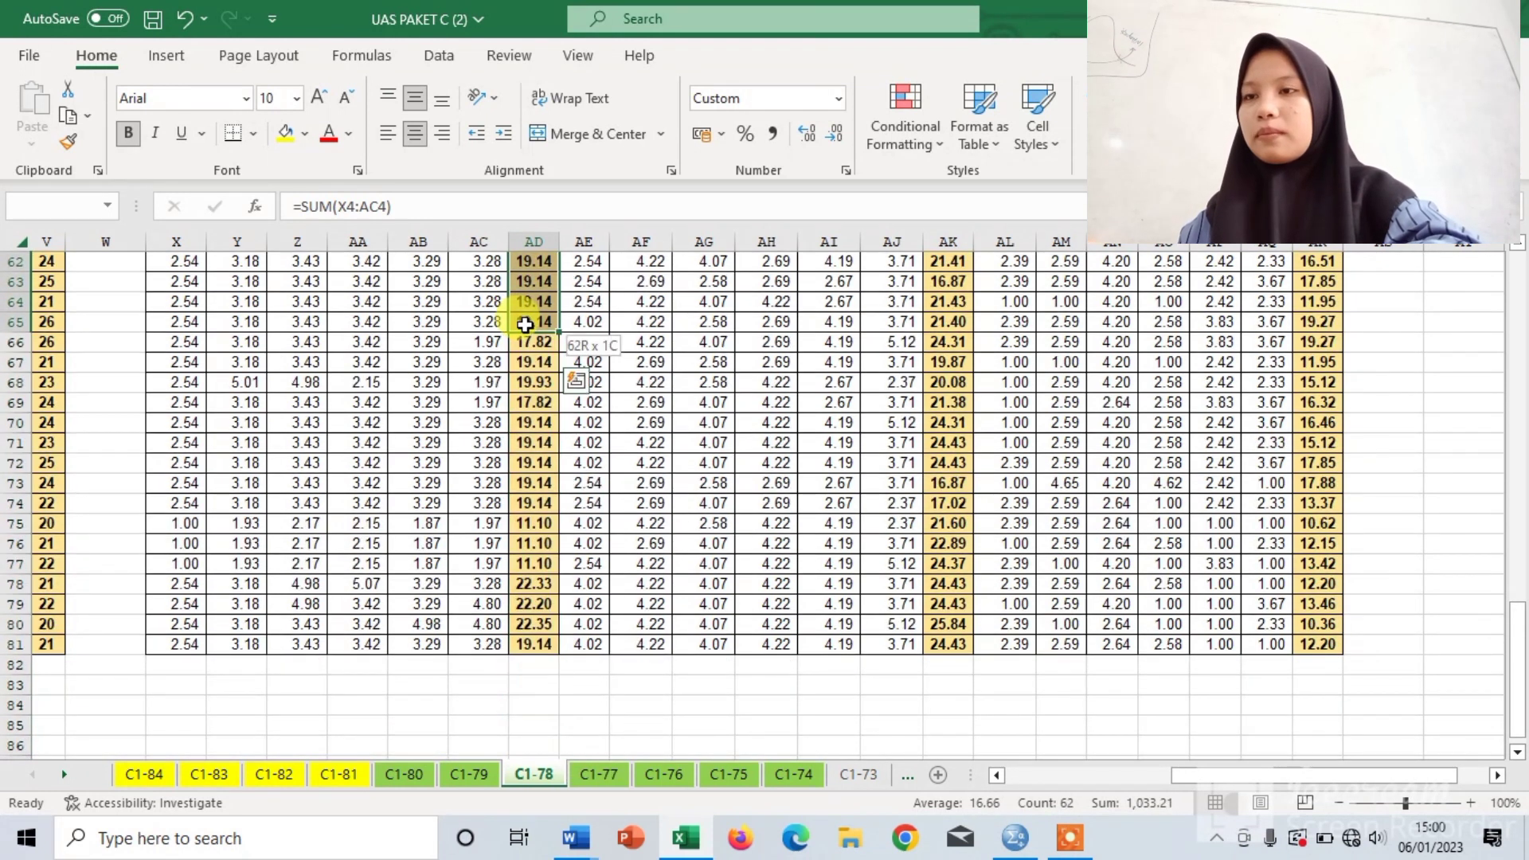
key("shift+Down")
key("shift+Down")
key("shift+Down")
key("shift+Down")
key("shift+Down")
key("shift+Down")
key("shift+Down")
key("shift+Down")
key("shift+Down")
key("shift+Down")
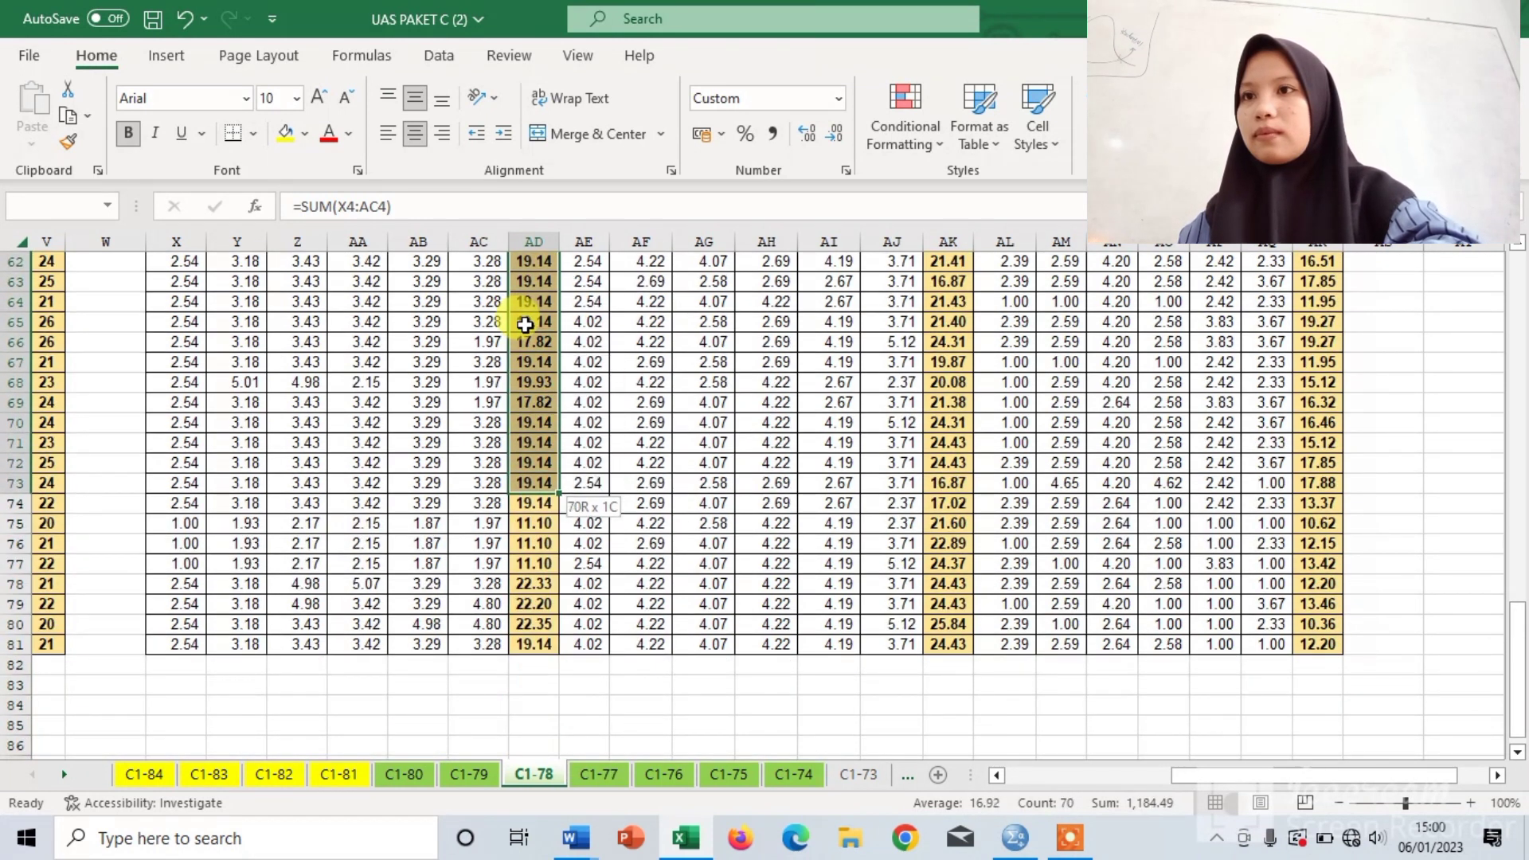
key("shift+Down")
key("shift+Down")
key("shift+Down")
key("shift+Down")
key("shift+Down")
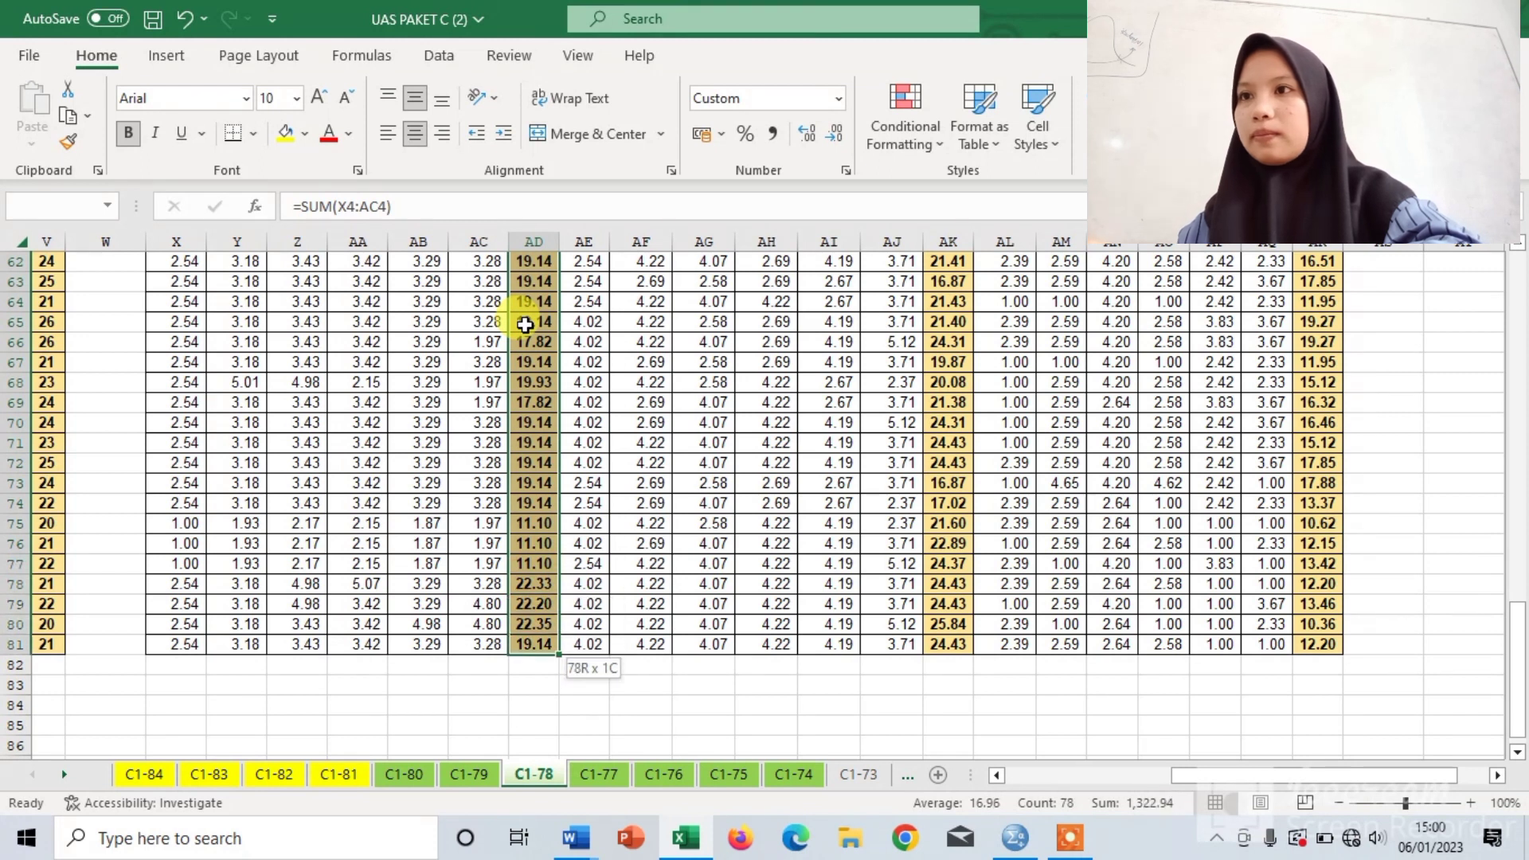
key("ctrl+c")
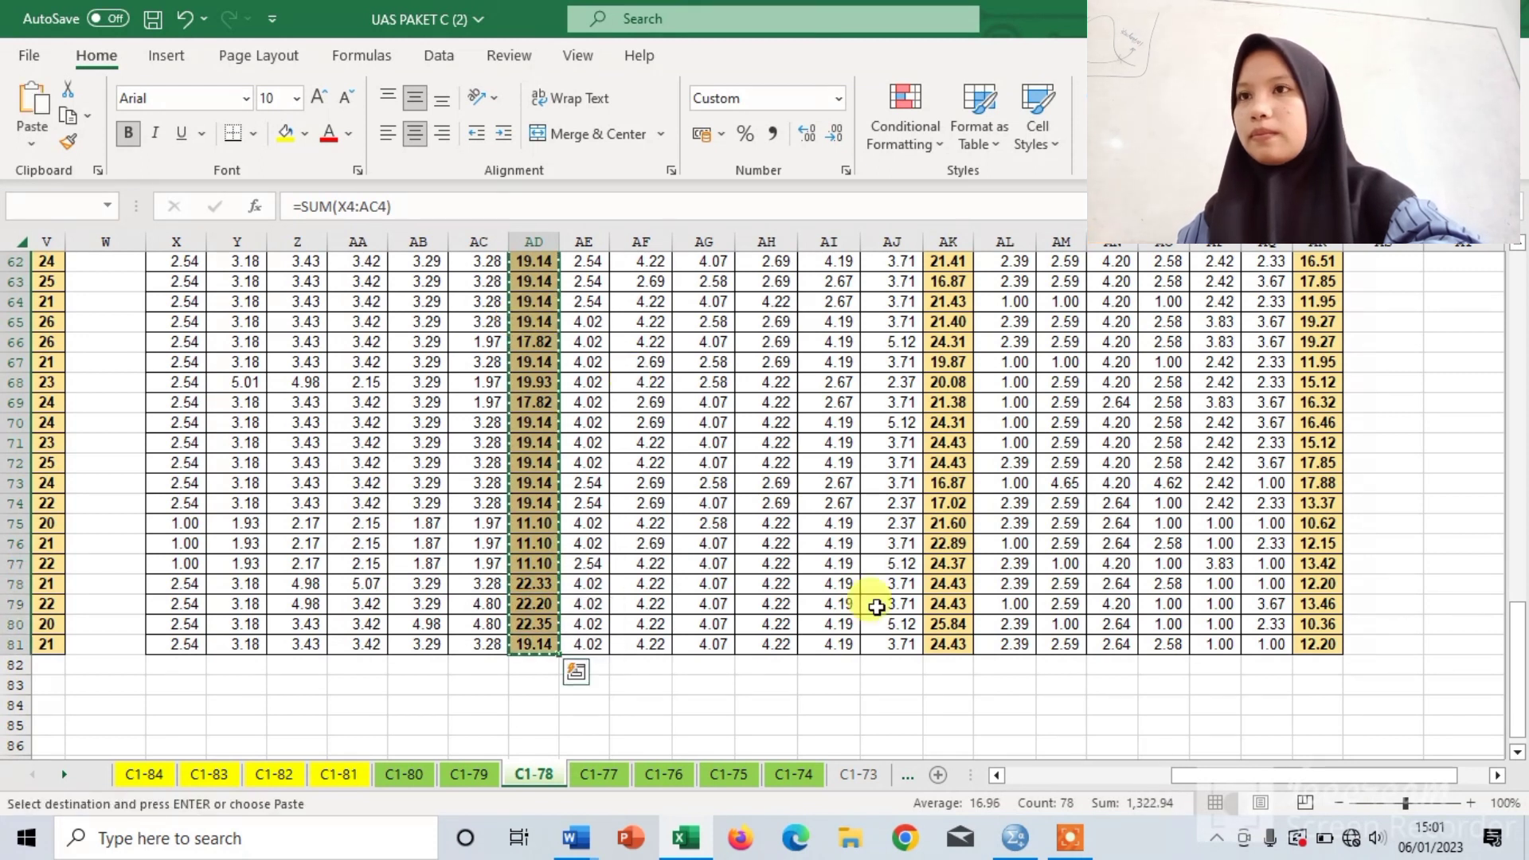
- Switch to the SPSS dataset and paste the copied totals into the X1 column, starting at row 1
left_click(1015, 836)
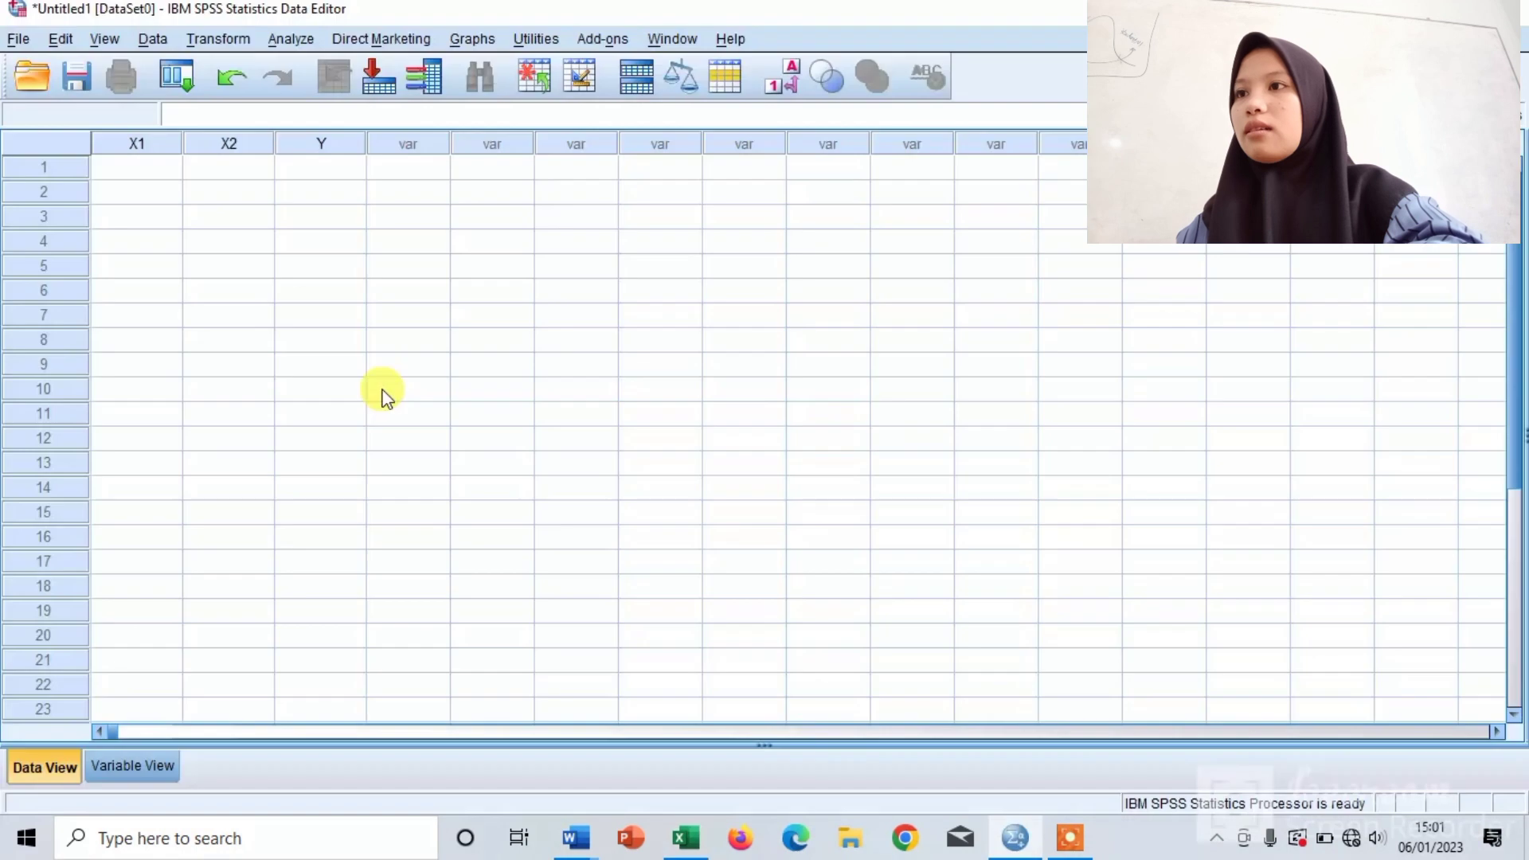
right_click(158, 165)
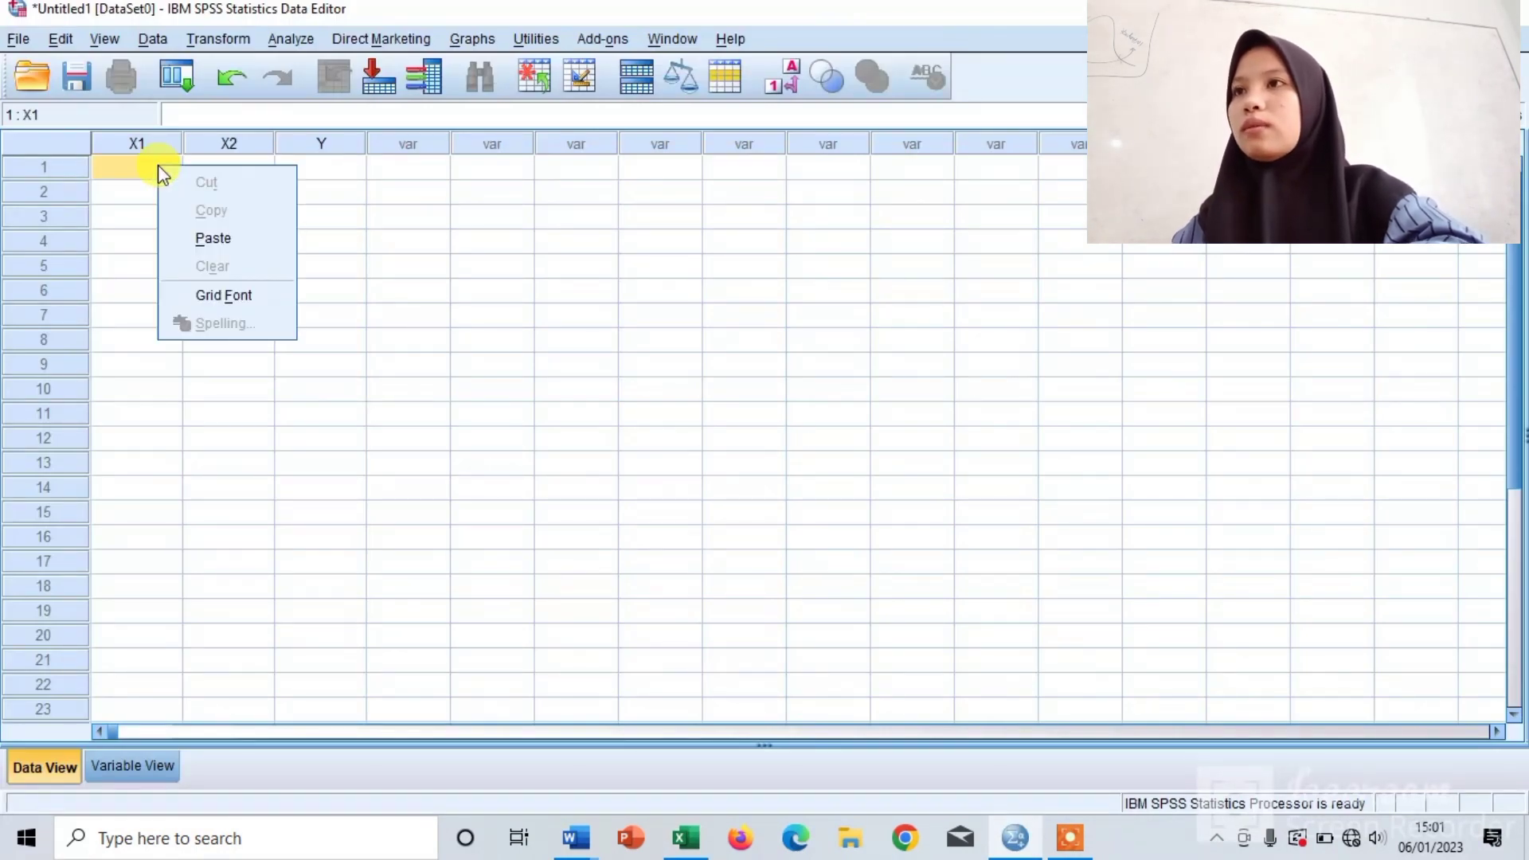
left_click(189, 238)
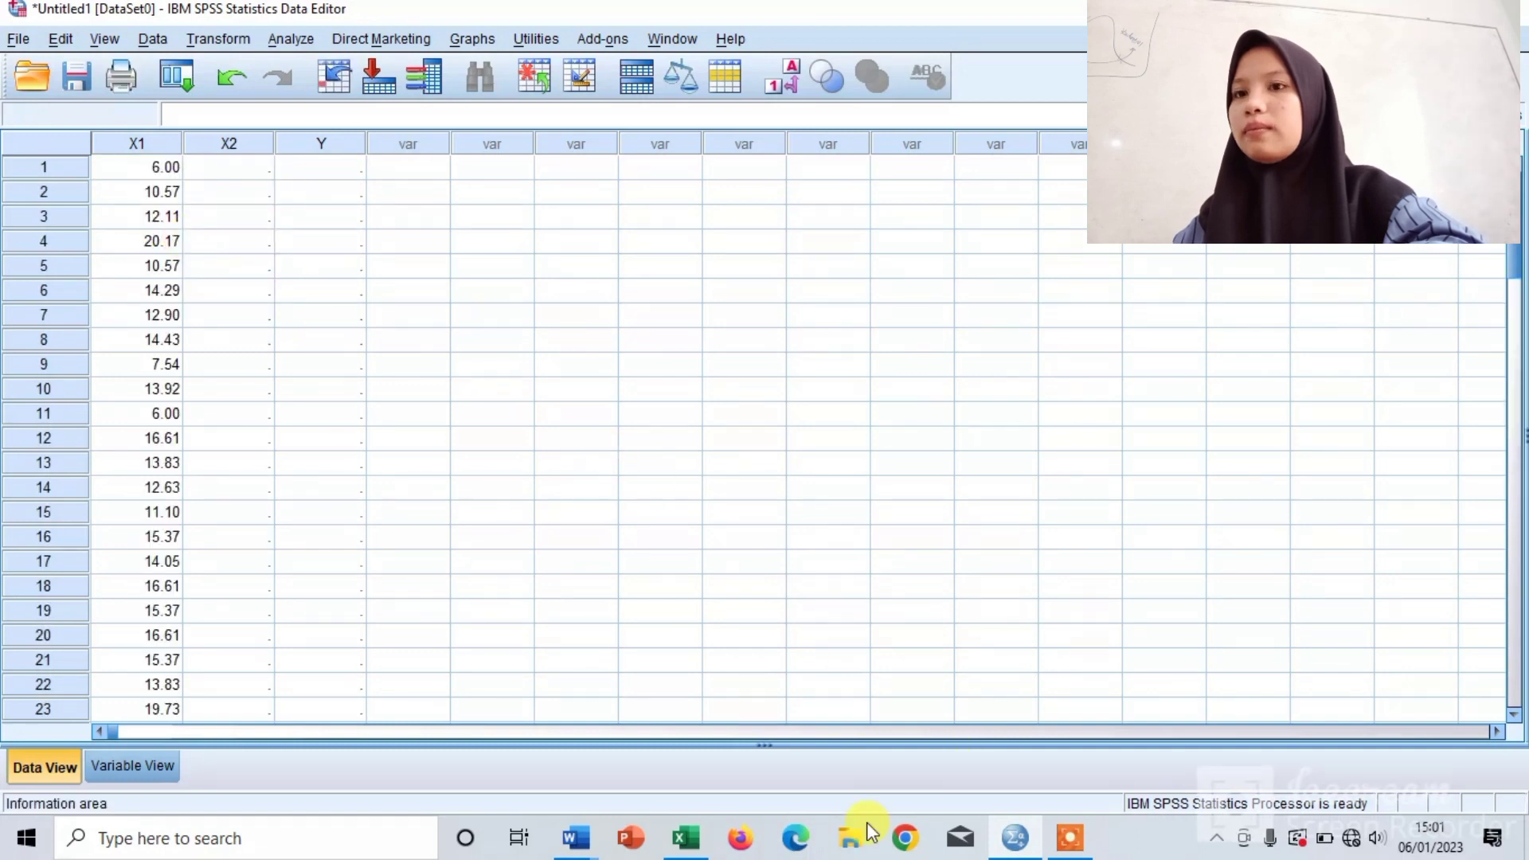
- Switch to the Excel workbook and copy the X2 interval totals in cells AK4 through AK81 of sheet C1-78
left_click(687, 837)
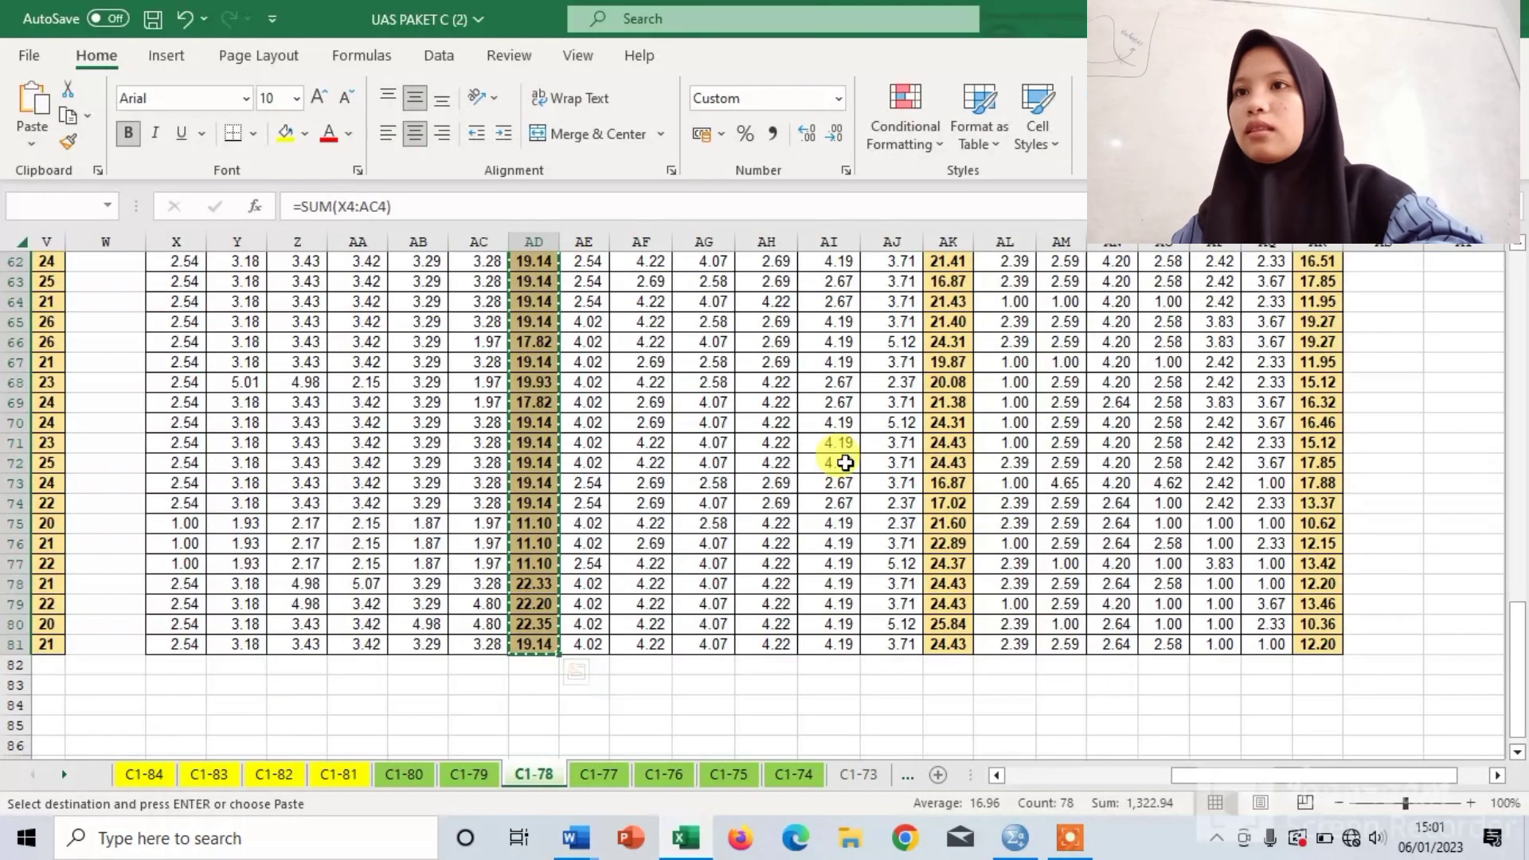
scroll(845, 463, "up", 10)
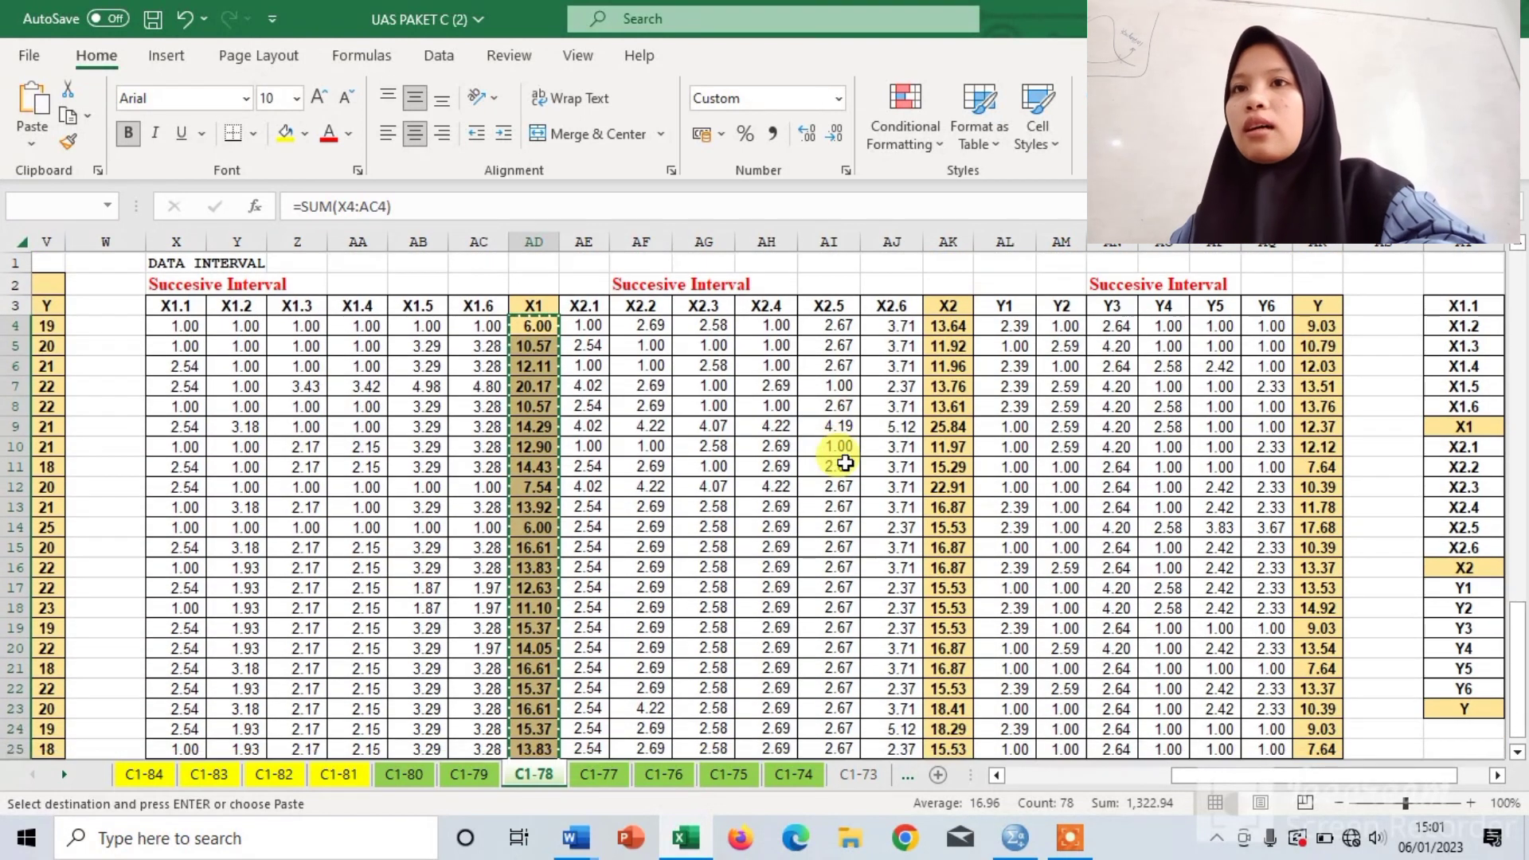
left_click(956, 323)
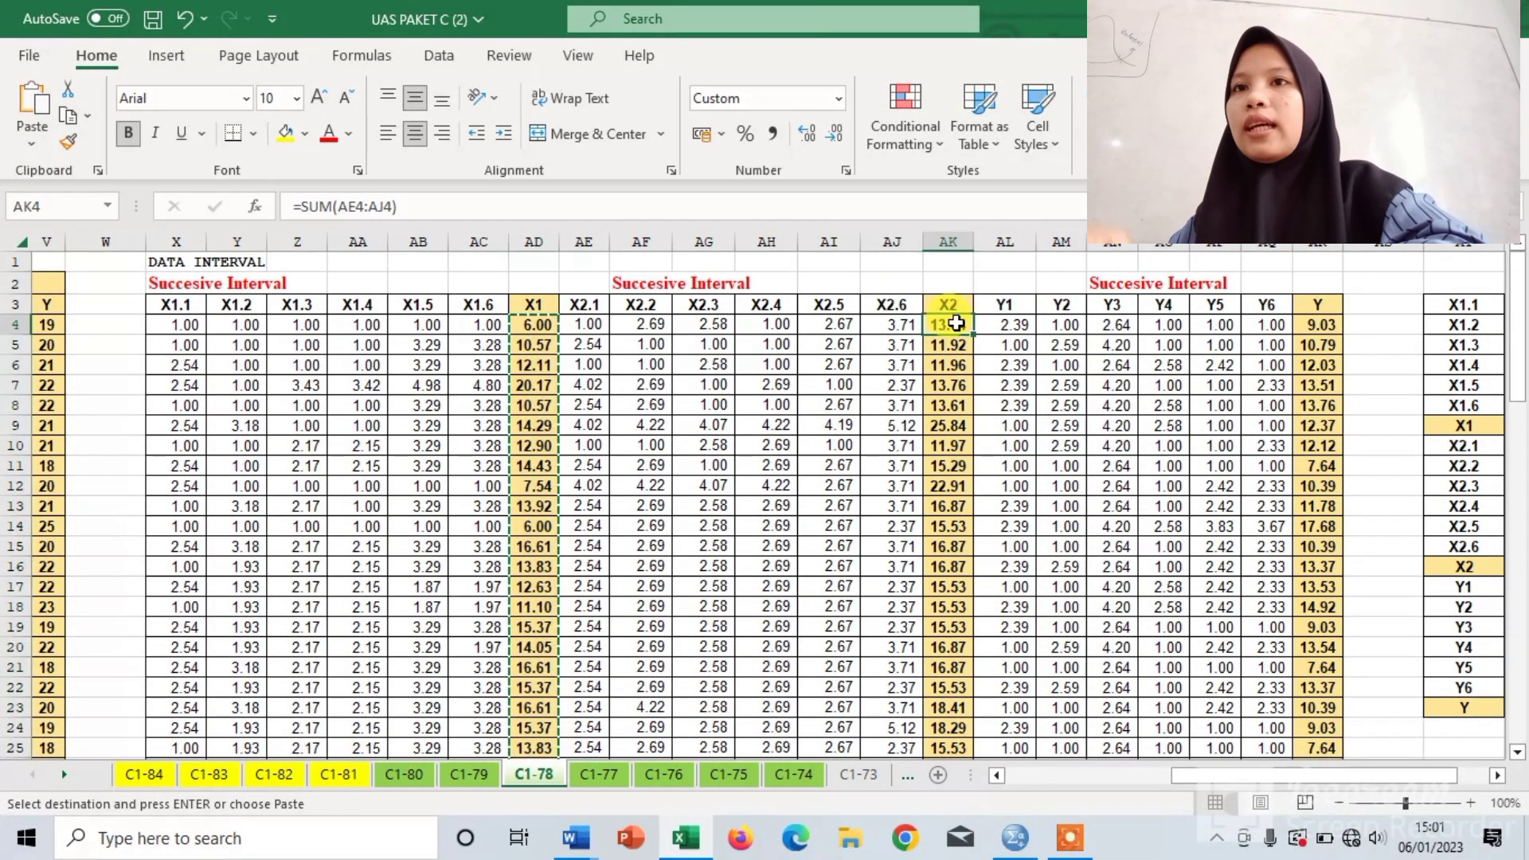
key("shift+Down")
key("shift+Down")
key("shift+Down")
key("shift+Down")
key("shift+Down")
key("shift+Down")
key("shift+Down")
key("shift+Down")
key("shift+Down")
key("shift+Down")
key("shift+Down")
key("shift+Down")
key("shift+Down")
key("shift+Down")
key("shift+Down")
key("shift+Down")
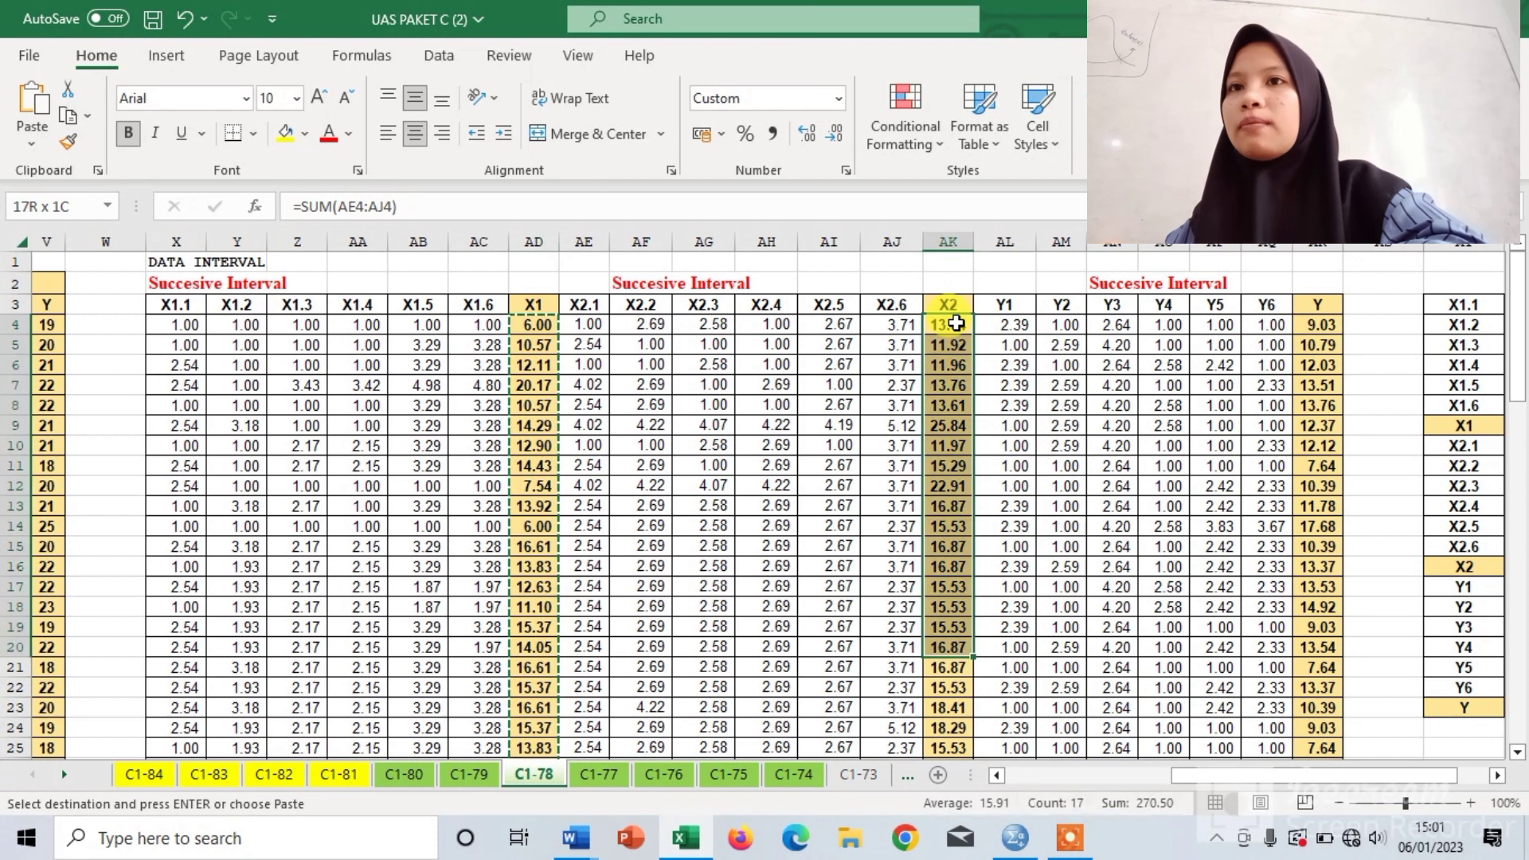
key("shift+Down")
key("shift+Down")
key("shift+Down")
key("shift+Down")
key("shift+Down")
key("shift+Down")
key("shift+Down")
key("shift+Down")
key("shift+Down")
key("shift+Down")
key("shift+Down")
key("shift+Down")
key("shift+Down")
key("shift+Down")
key("shift+Down")
key("shift+Down")
key("shift+Down")
key("shift+Down")
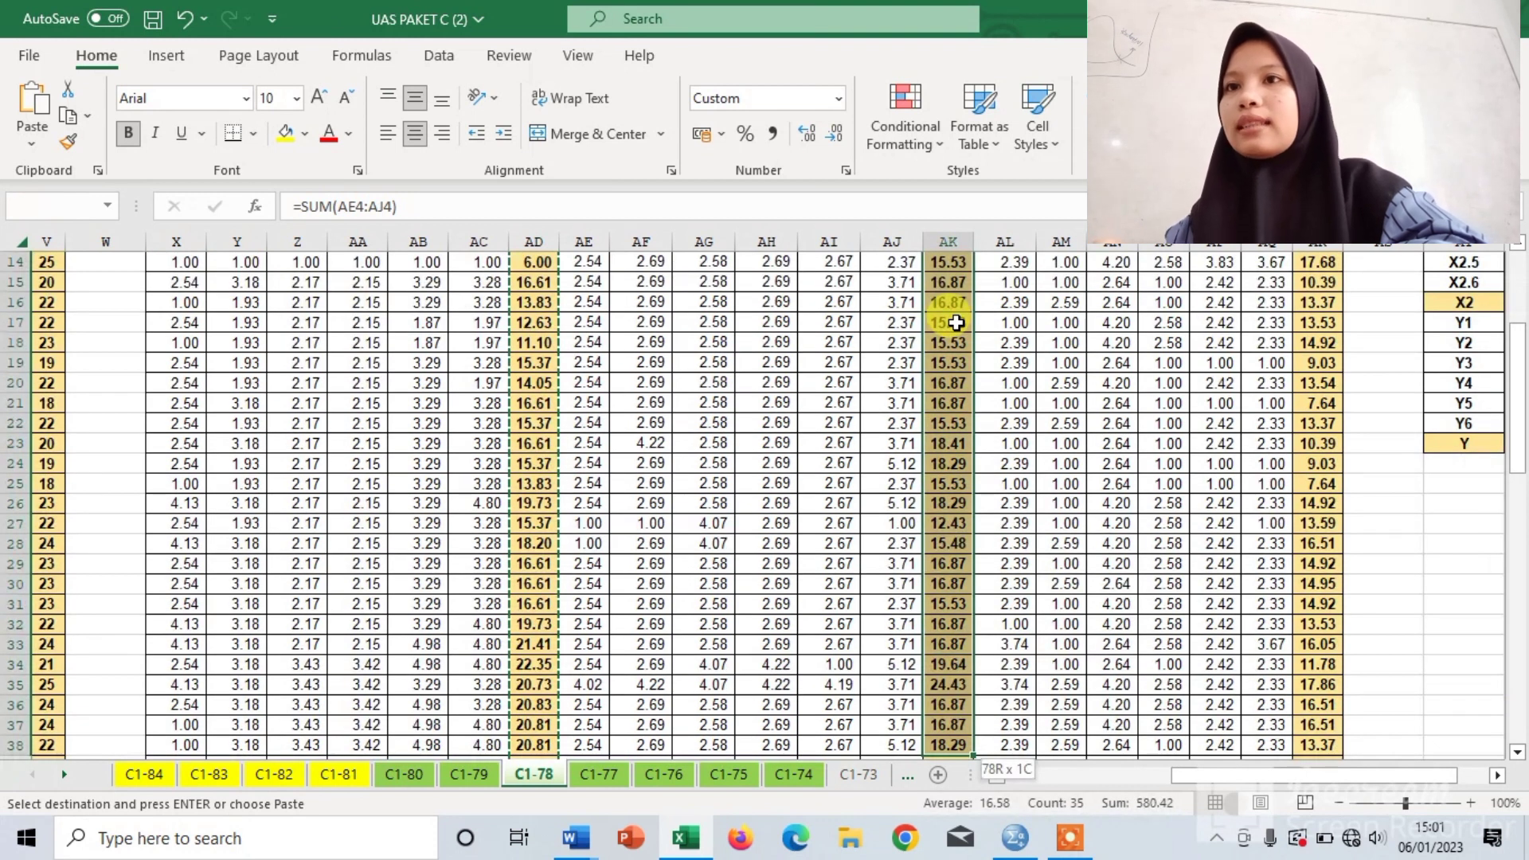
key("shift+Down")
key("shift+Down")
key("shift+Down")
key("shift+Down")
key("shift+Down")
key("shift+Down")
key("shift+Down")
key("shift+Down")
key("shift+Down")
key("shift+Down")
key("shift+Down")
key("shift+Down")
key("shift+Down")
key("shift+Down")
key("shift+Down")
key("shift+Down")
key("shift+Down")
key("shift+Down")
key("shift+Down")
key("shift+Down")
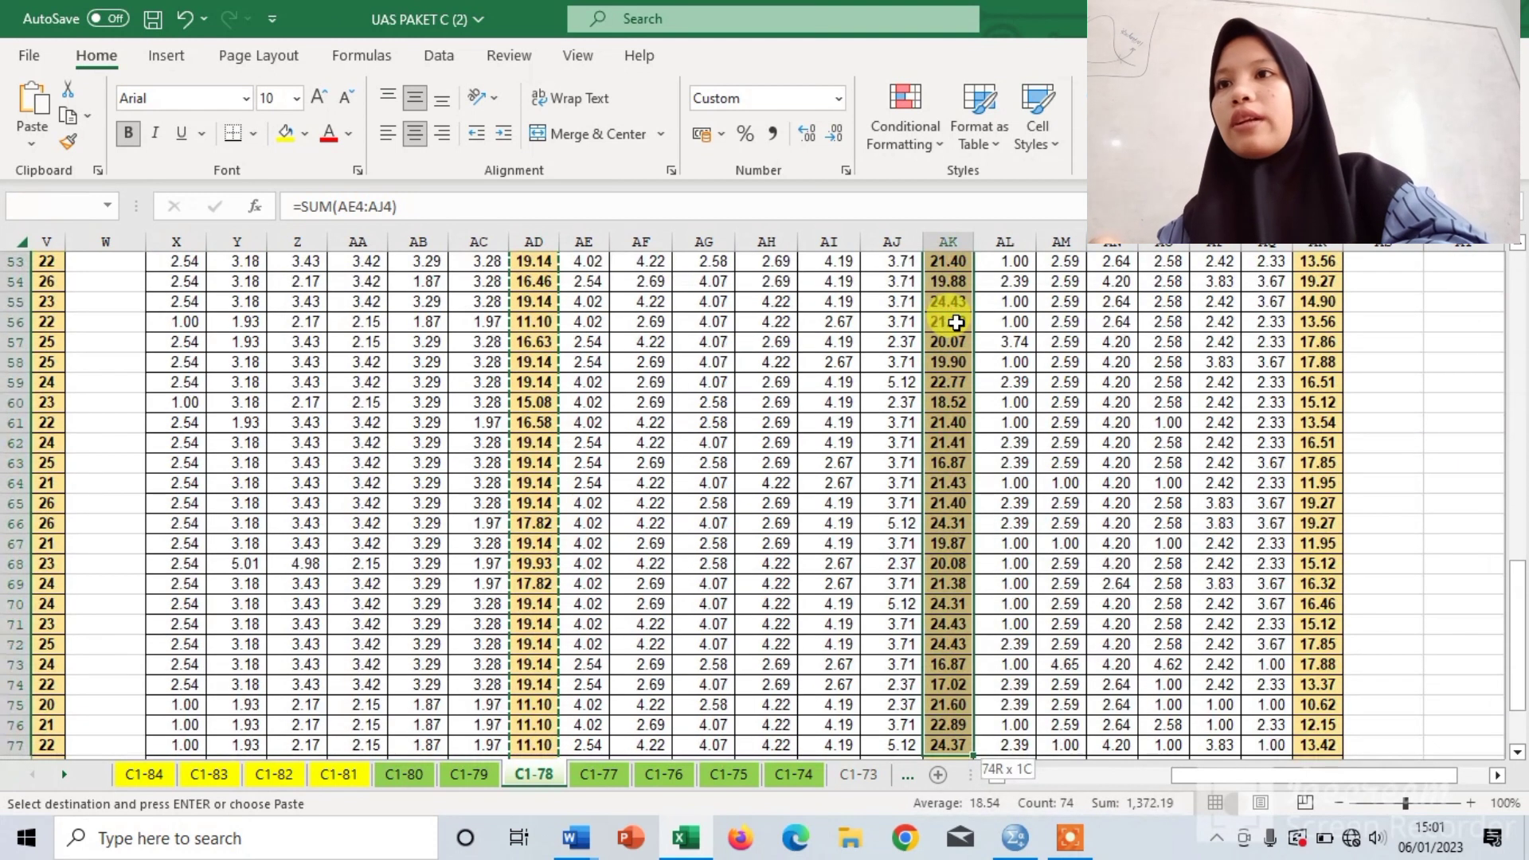
key("shift+Down")
key("shift+Down")
key("shift+Down")
key("shift+Down")
key("shift+Down")
key("shift+Down")
key("shift+Down")
key("shift+Down")
key("shift+Down")
key("shift+Down")
key("shift+Down")
key("shift+Down")
key("shift+Down")
key("shift+Down")
key("shift+Down")
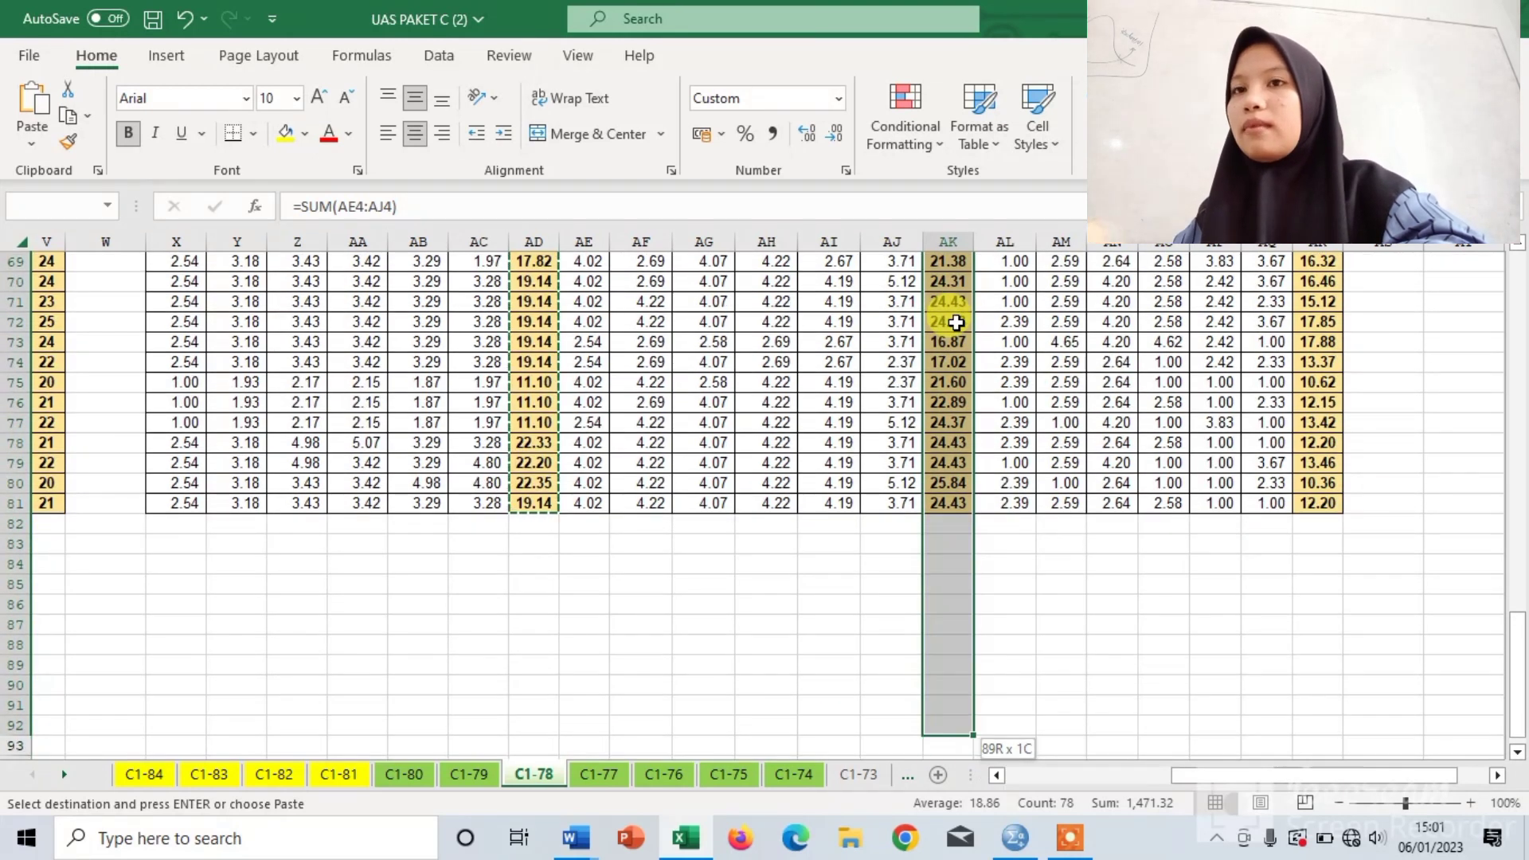
key("shift+Up")
key("shift+Up")
key("shift+Up")
key("shift+Up")
key("shift+Up")
key("shift+Up")
key("shift+Up")
key("shift+Up")
key("shift+Up")
key("shift+Up")
key("shift+Up")
key("ctrl+v")
key("ctrl+c")
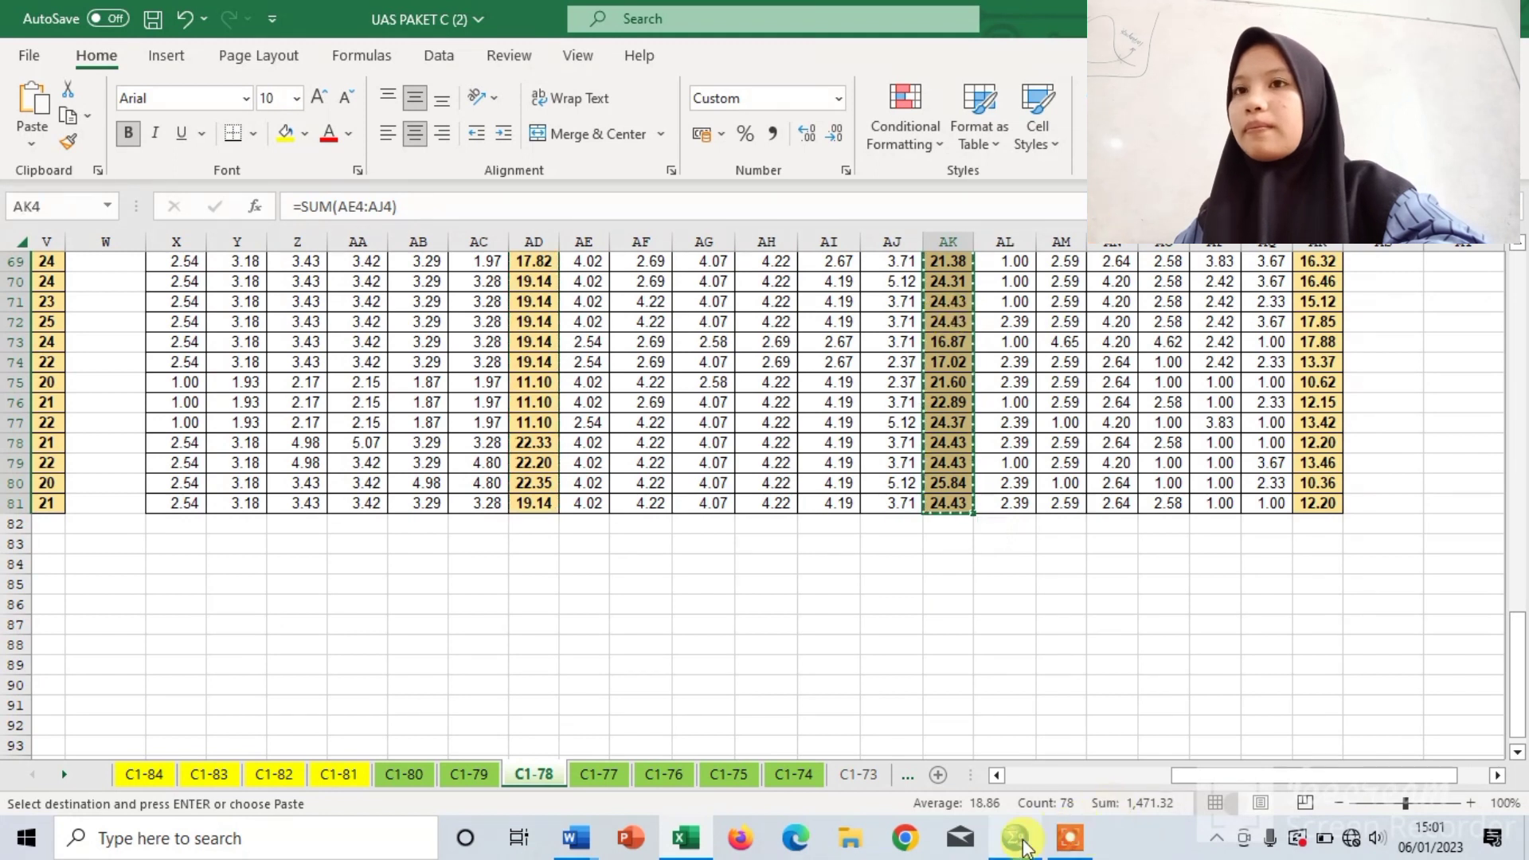
- Switch to the SPSS dataset and paste the copied totals into the X2 column, starting at row 1
left_click(1023, 843)
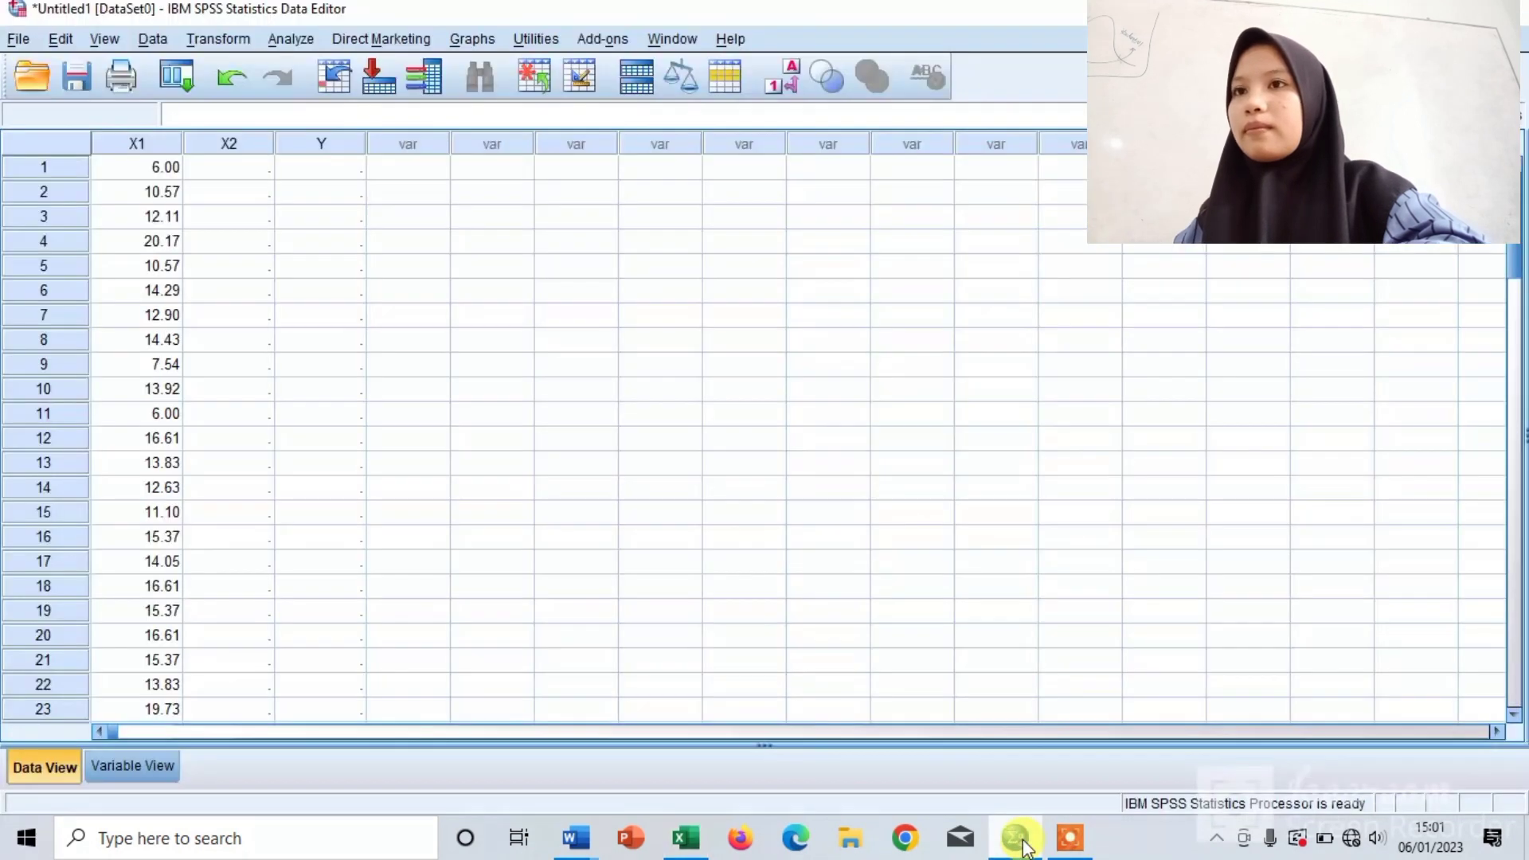
right_click(251, 164)
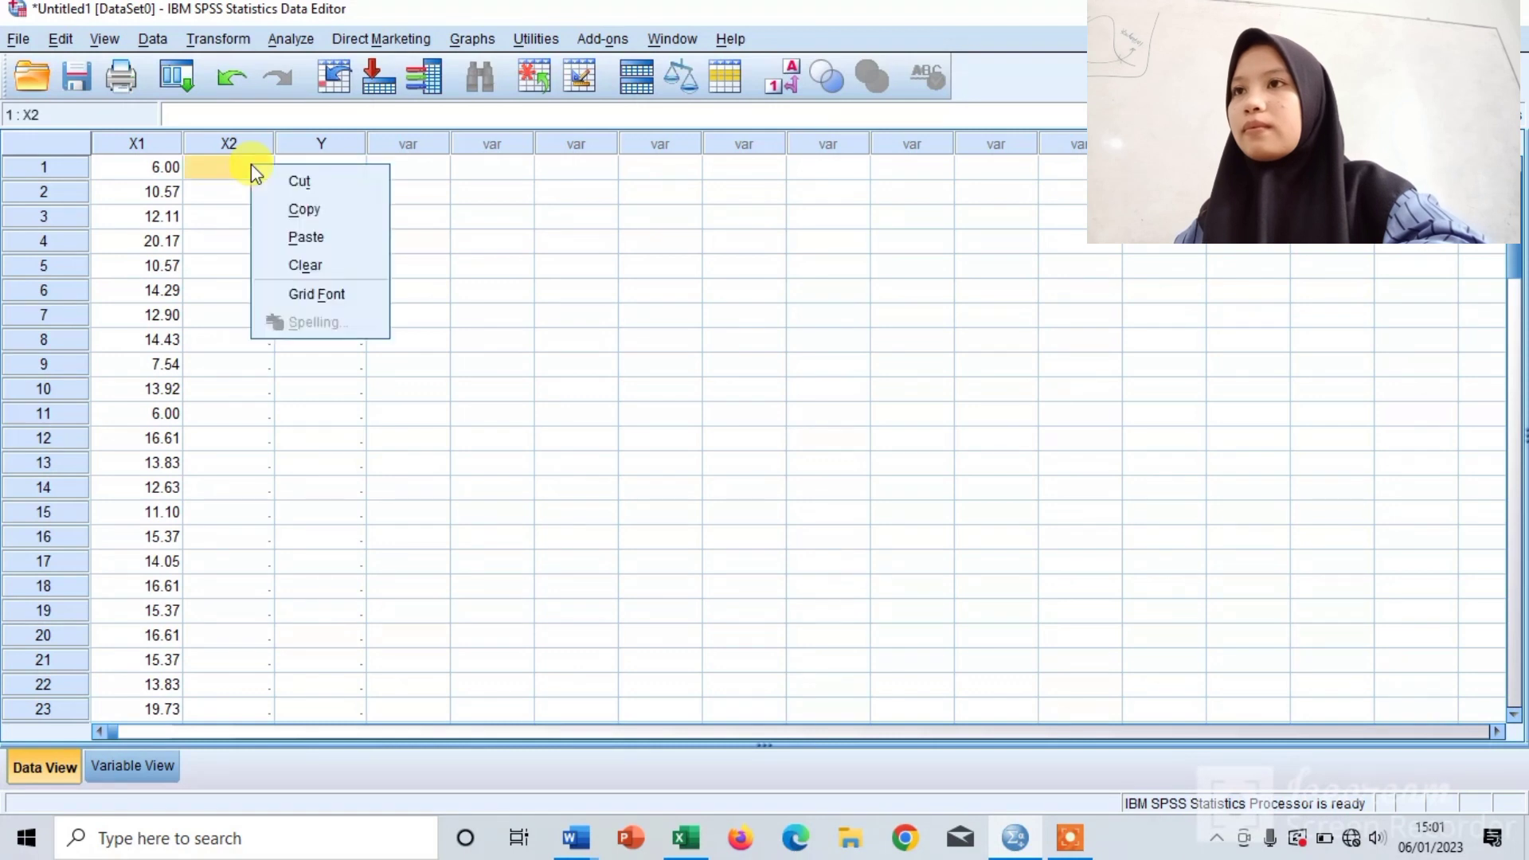
left_click(285, 242)
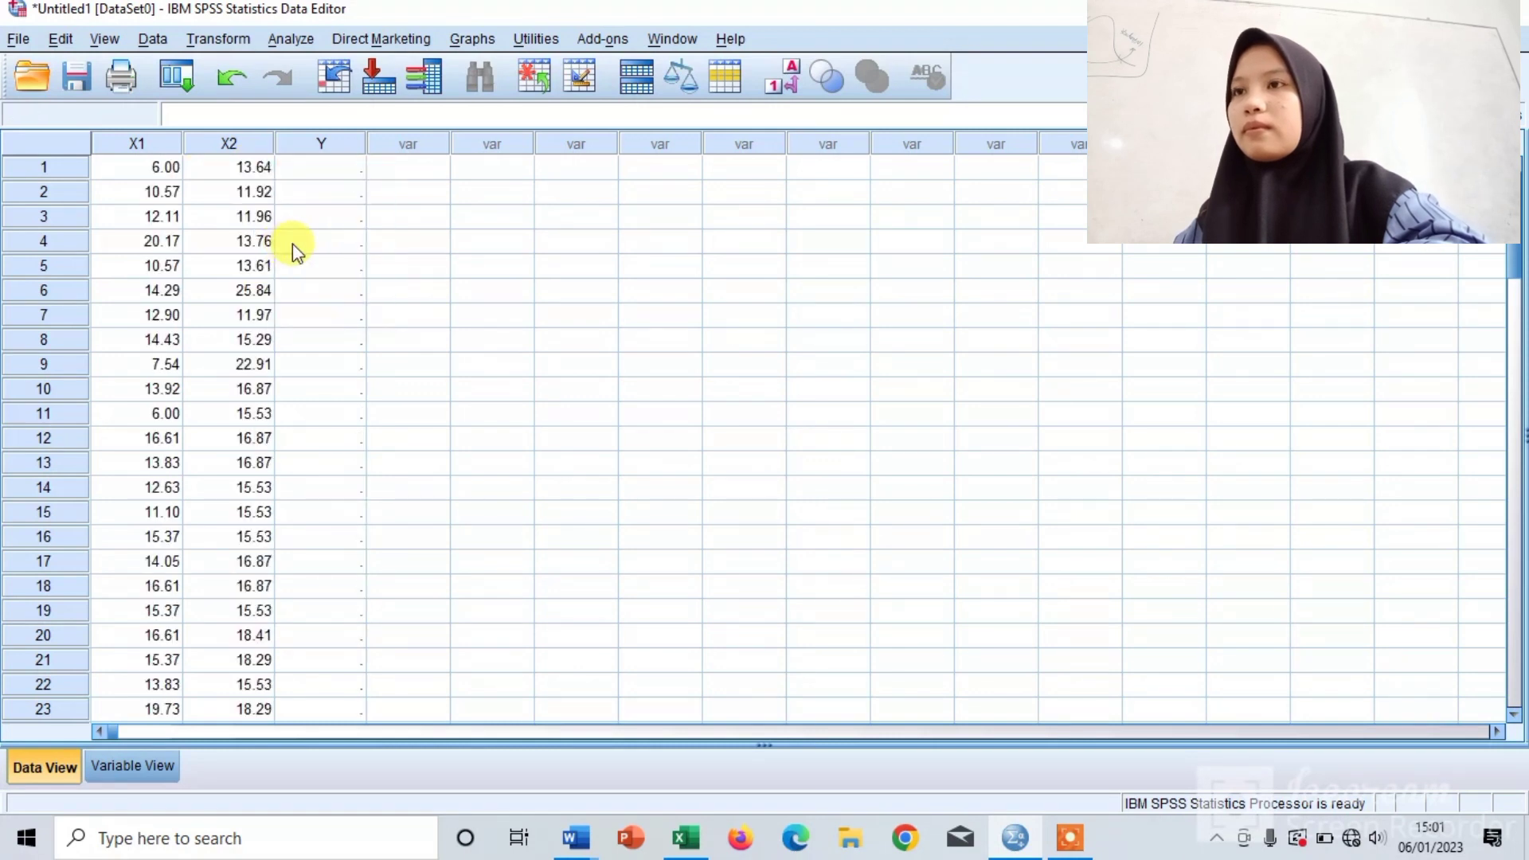
- Switch to the Excel workbook and copy the Y interval totals in cells AR4 through AR81 of sheet C1-78
left_click(683, 836)
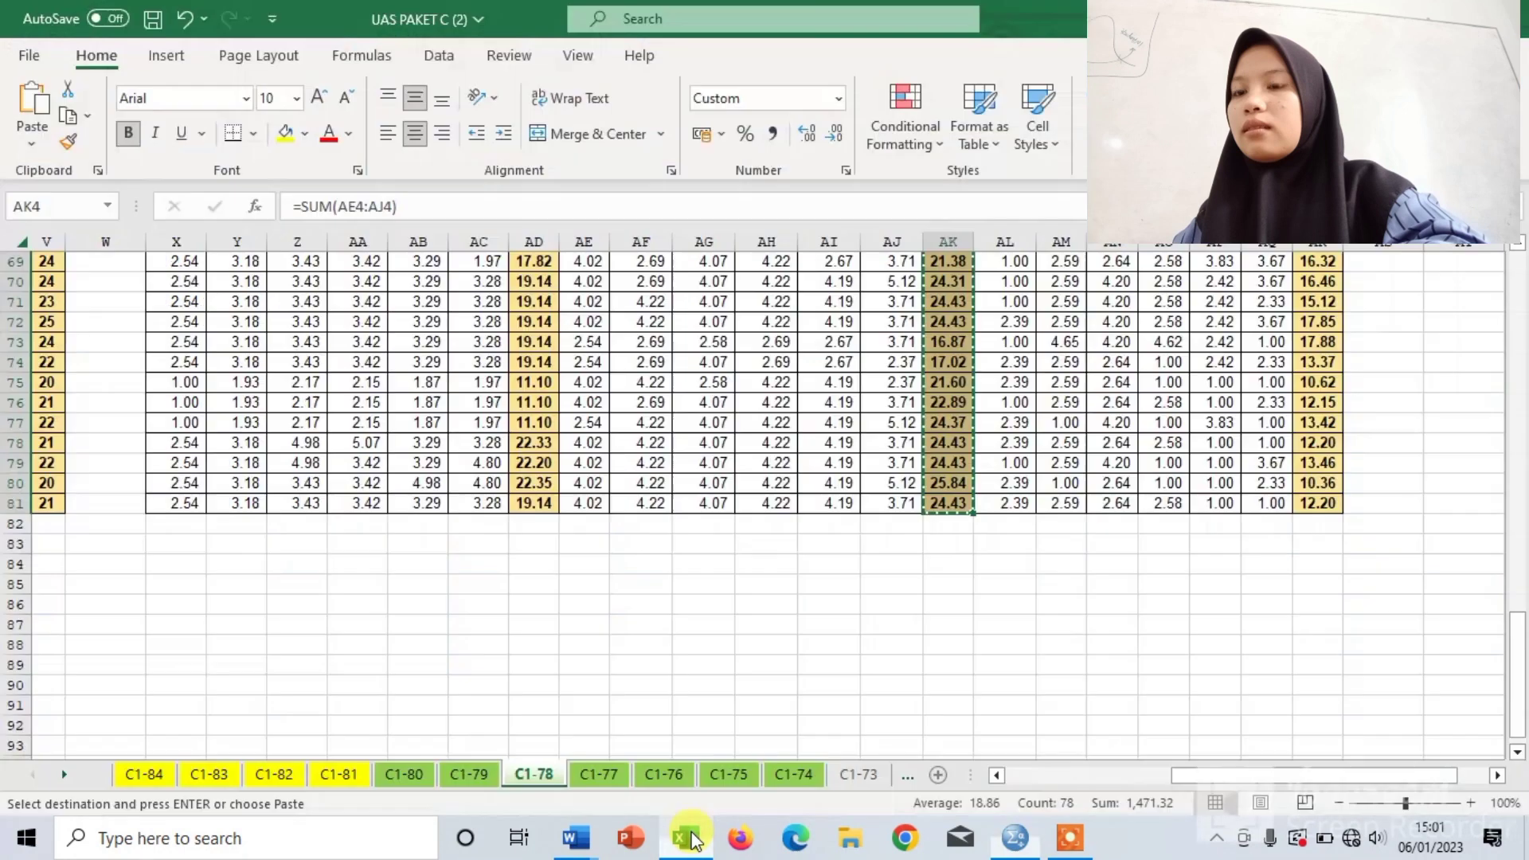
scroll(1076, 573, "up", 20)
scroll(1076, 573, "right", 3)
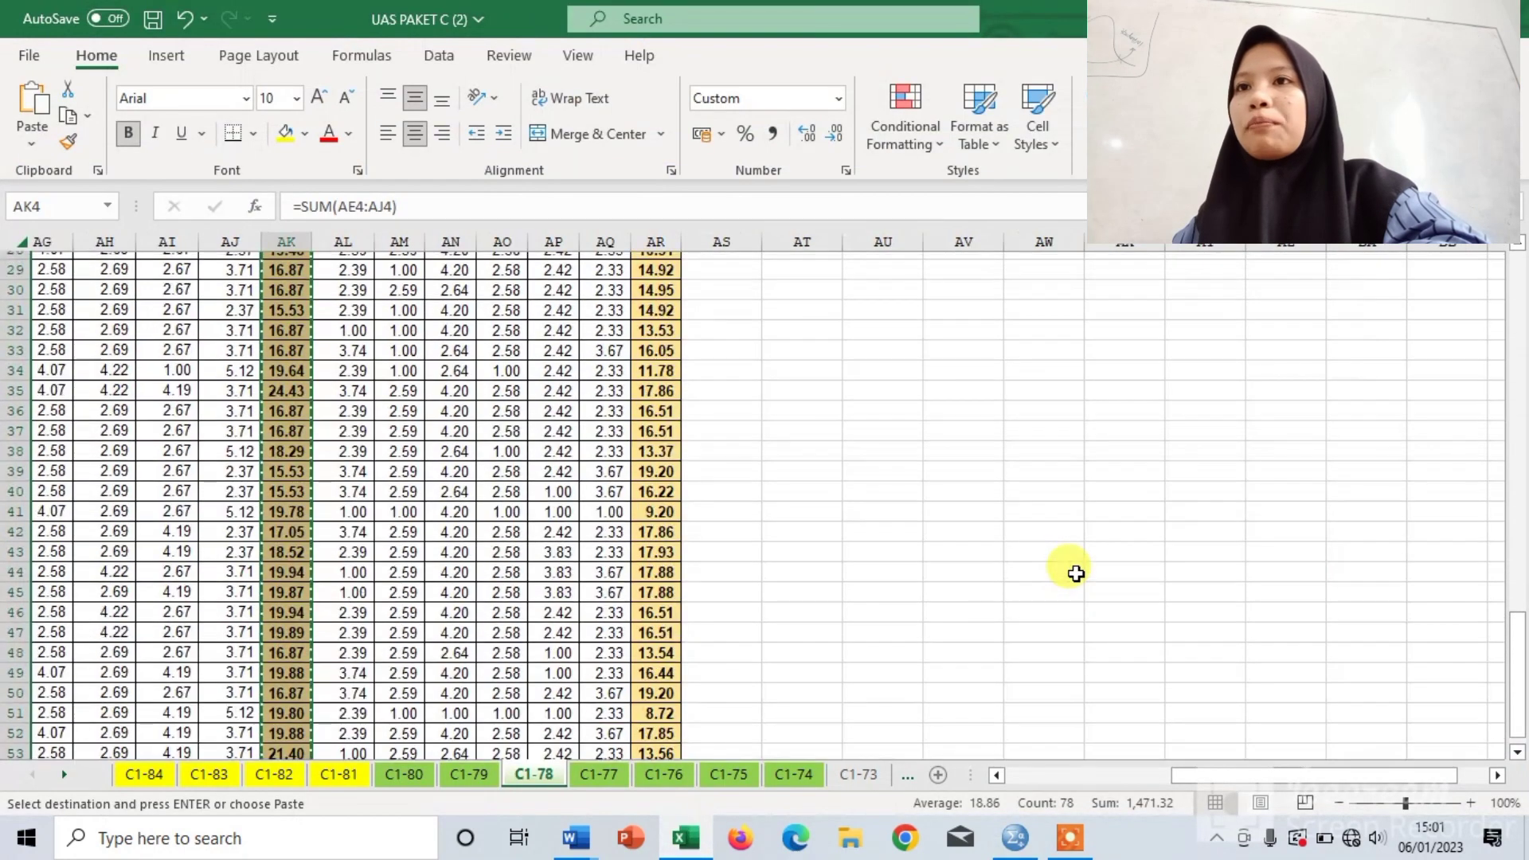
left_click(667, 324)
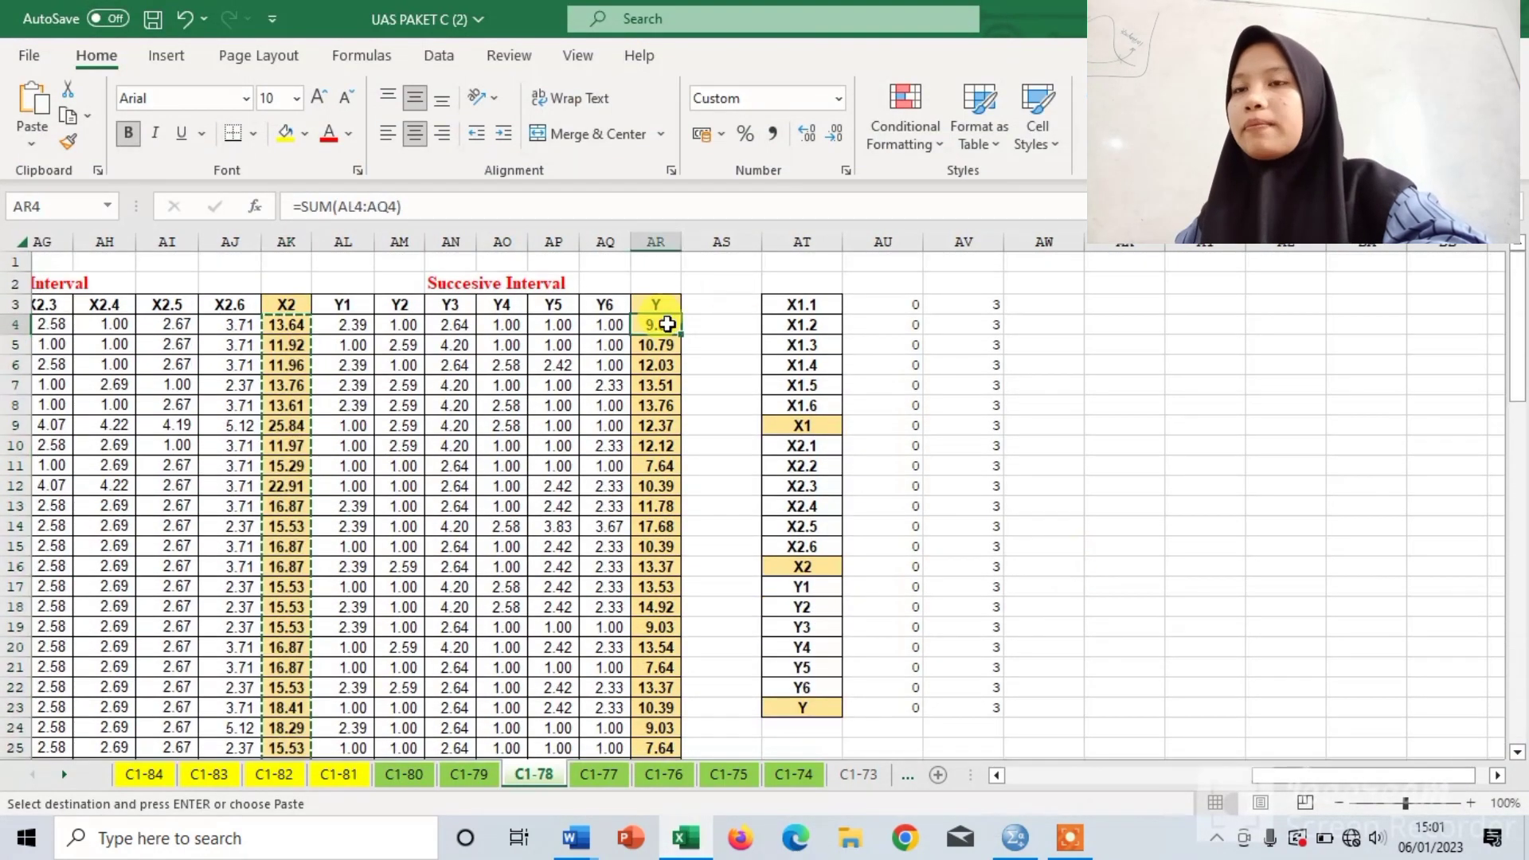
key("shift+Down")
key("shift+Down")
key("shift+Down")
key("shift+Down")
key("shift+Down")
key("shift+Down")
key("shift+Down")
key("shift+Down")
key("shift+Down")
key("shift+Down")
key("shift+Down")
key("shift+Down")
key("shift+Down")
key("shift+Down")
key("shift+Down")
key("shift+Down")
key("shift+Down")
key("shift+Down")
key("shift+Down")
key("shift+Down")
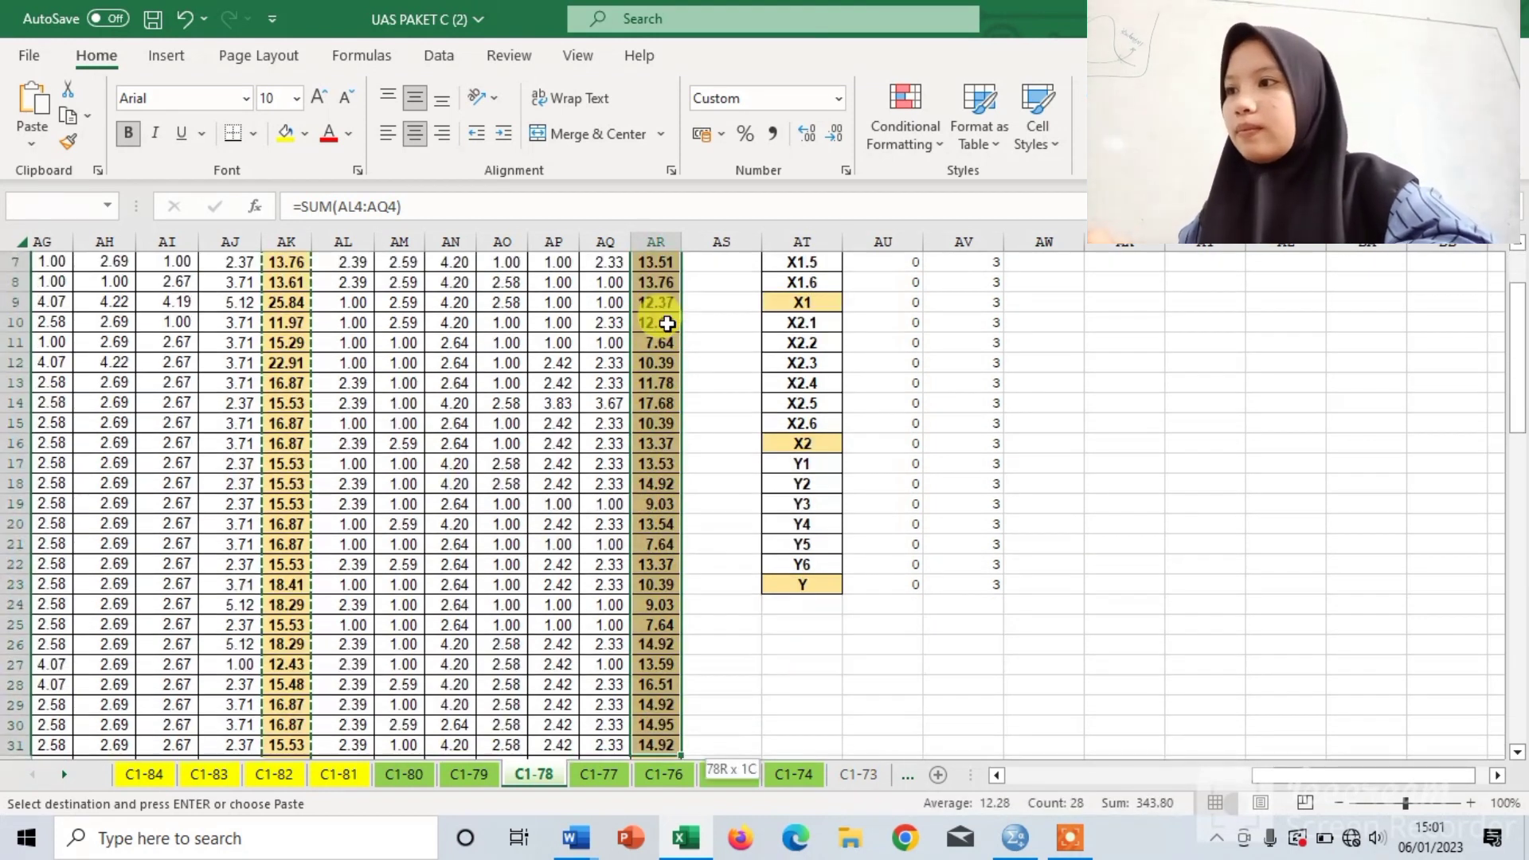
key("shift+Down")
key("shift+Down")
key("shift+Down")
key("shift+Down")
key("shift+Down")
key("shift+Down")
key("shift+Down")
key("shift+Down")
key("shift+Down")
key("shift+Down")
key("shift+Down")
key("shift+Down")
key("shift+Down")
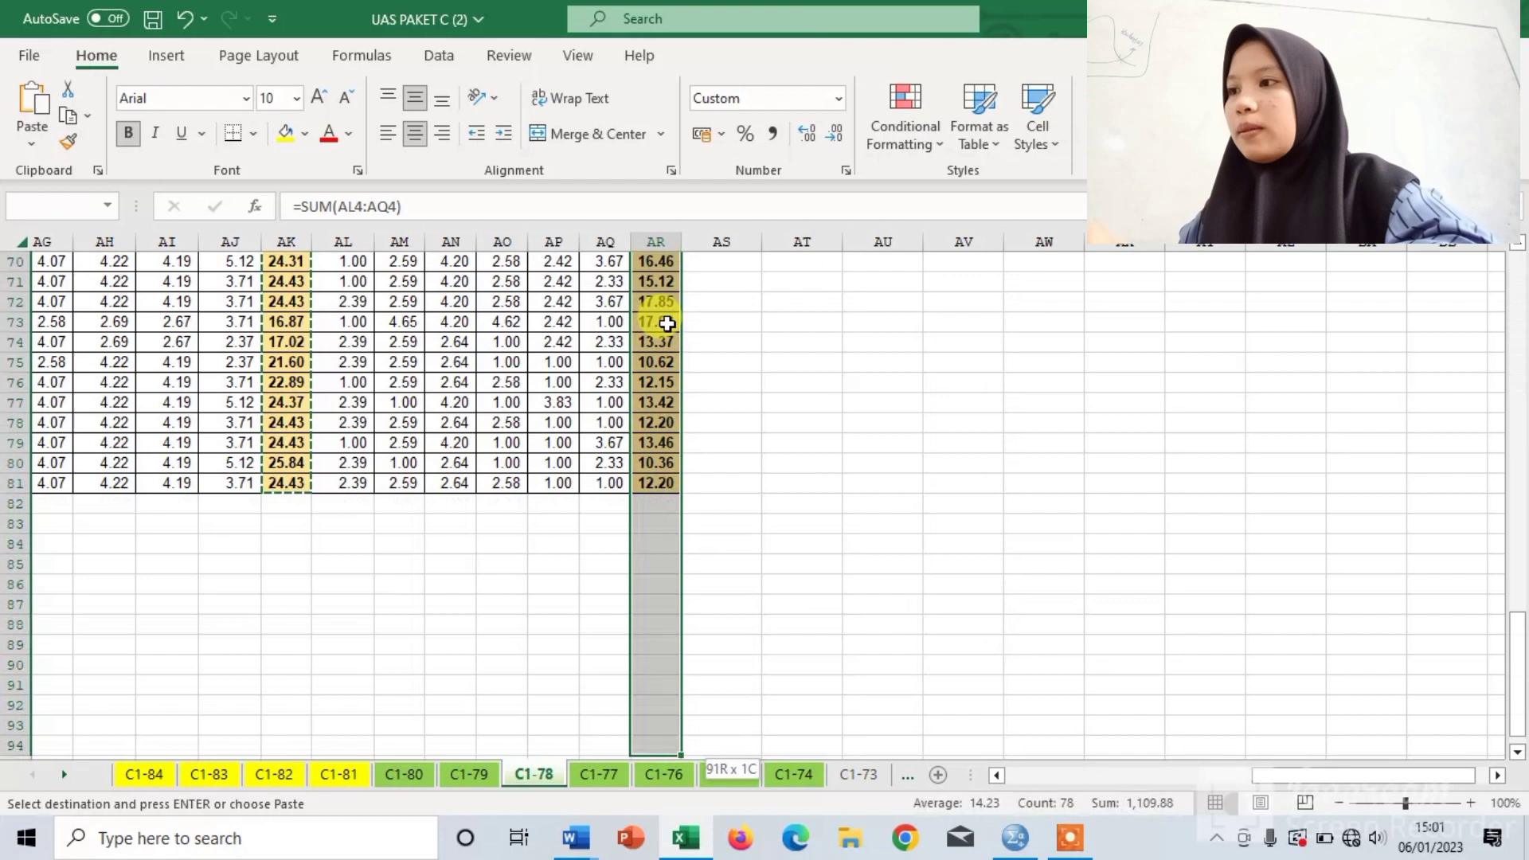
key("shift+Up")
key("shift+Up")
key("shift+Up")
key("shift+Up")
key("shift+Up")
key("shift+Up")
key("shift+Up")
key("shift+Up")
key("shift+Up")
key("shift+Up")
key("shift+Up")
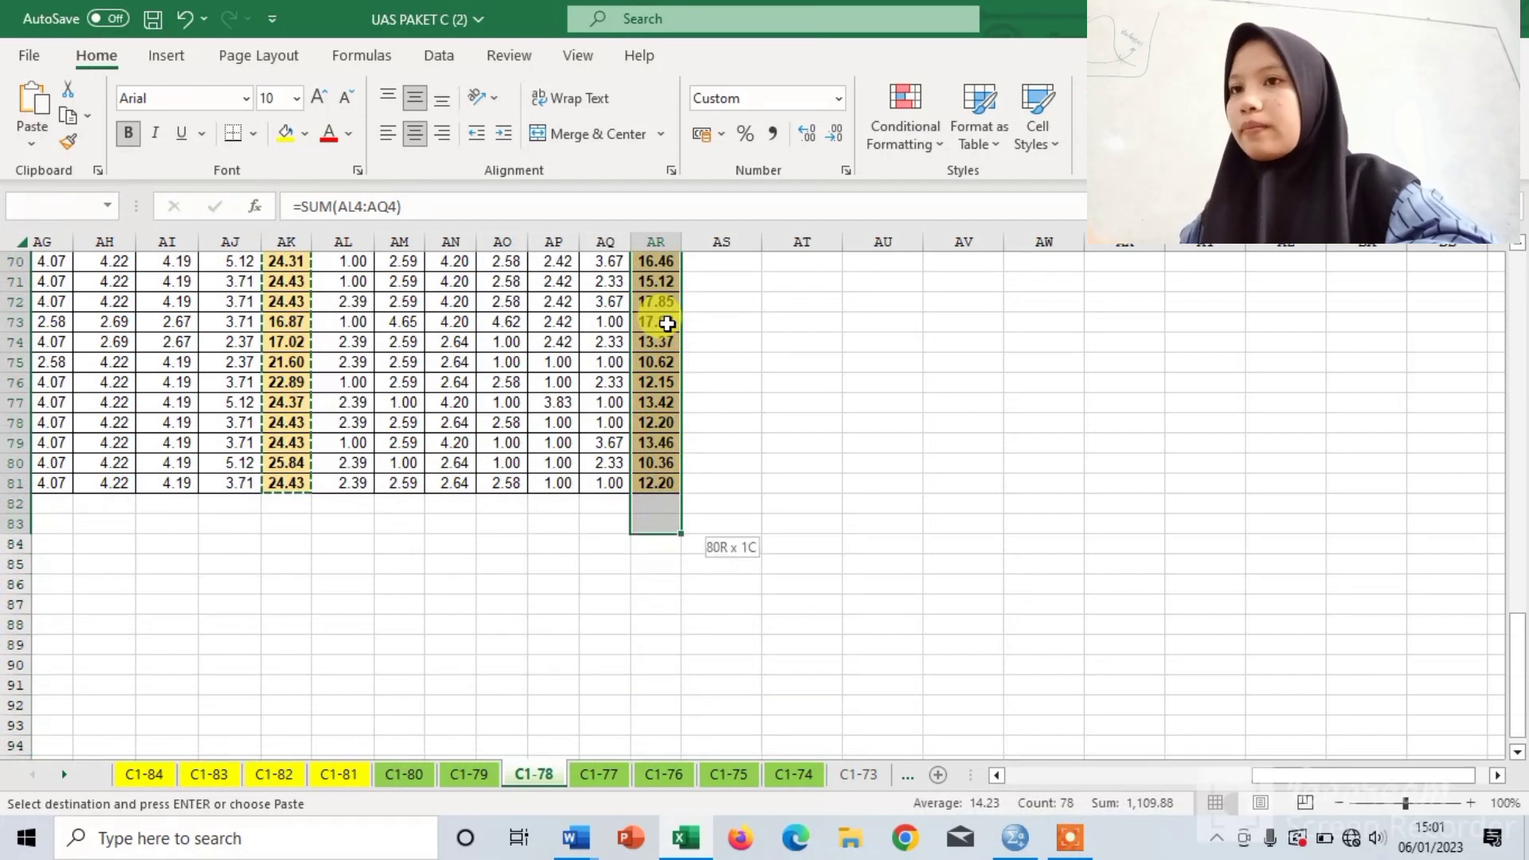
key("shift+Up")
key("shift+Up")
key("ctrl+v")
key("ctrl+c")
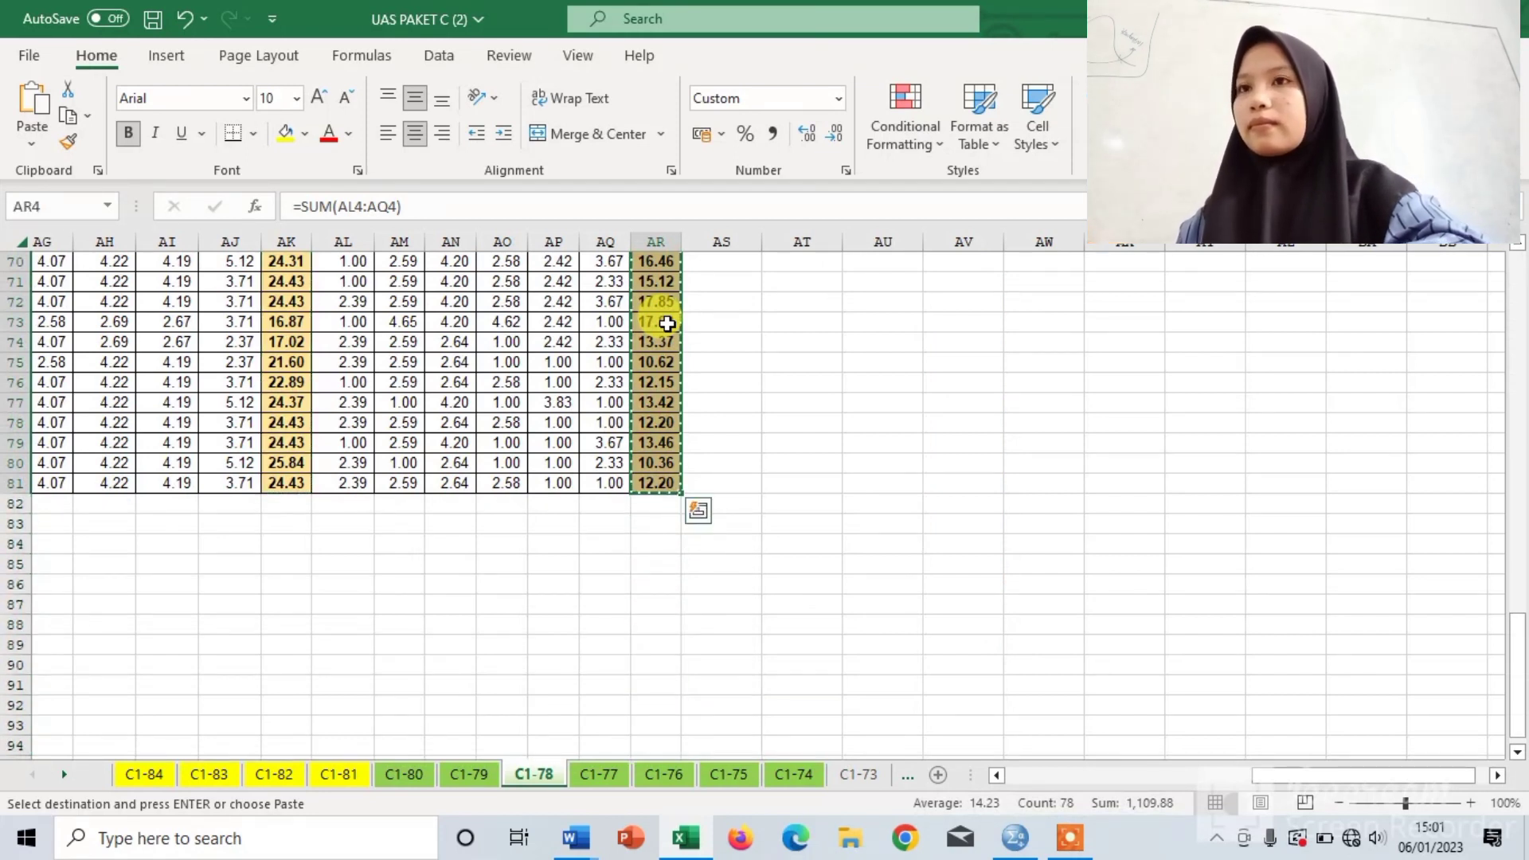
- Switch to the SPSS dataset, paste the copied totals into the Y column from row 1, and check the filled rows
left_click(1014, 837)
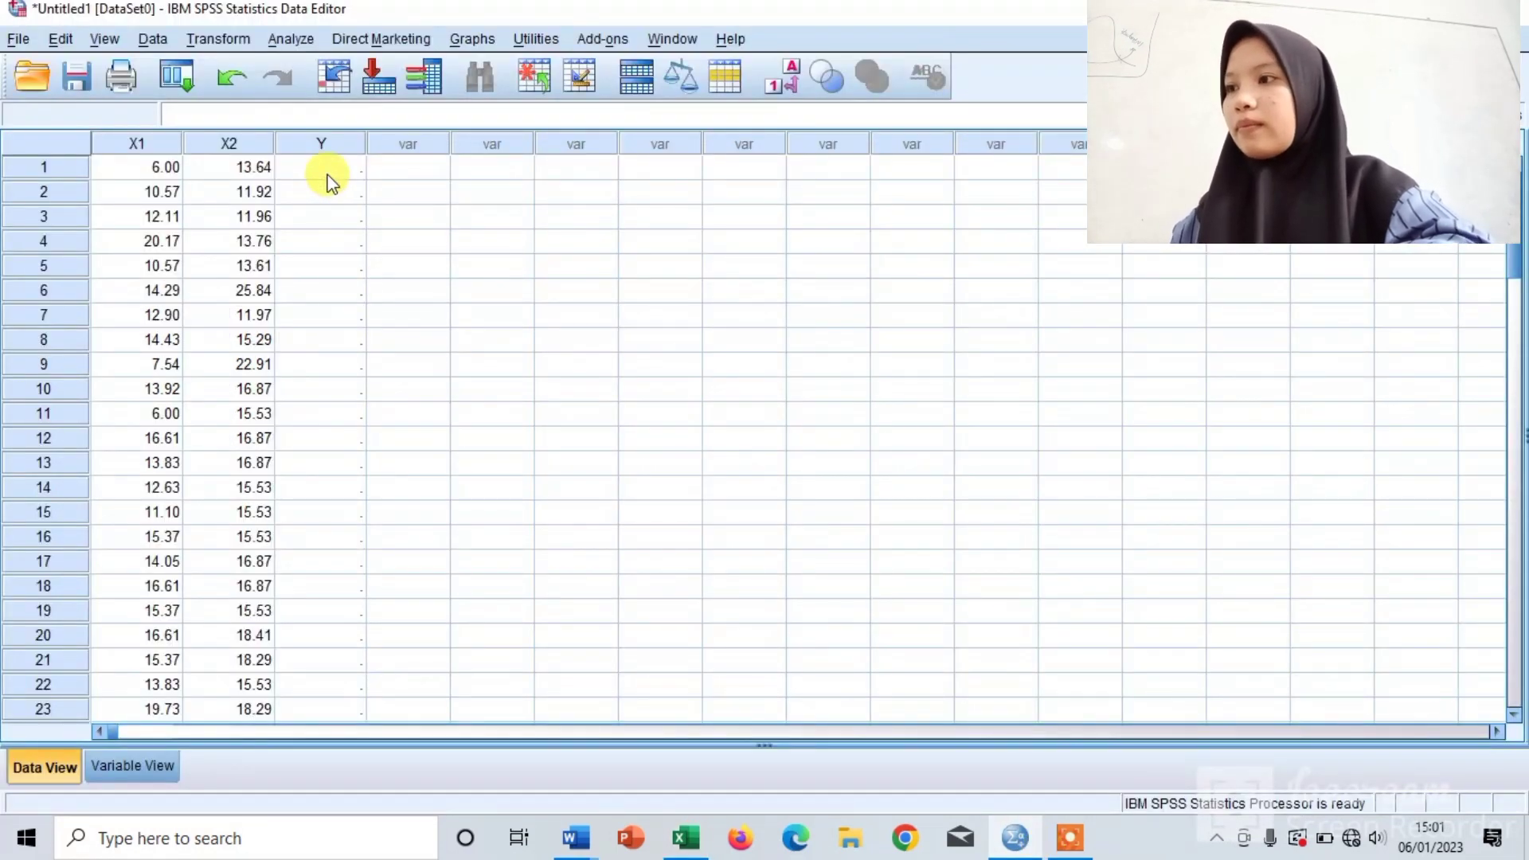
right_click(329, 184)
left_click(345, 252)
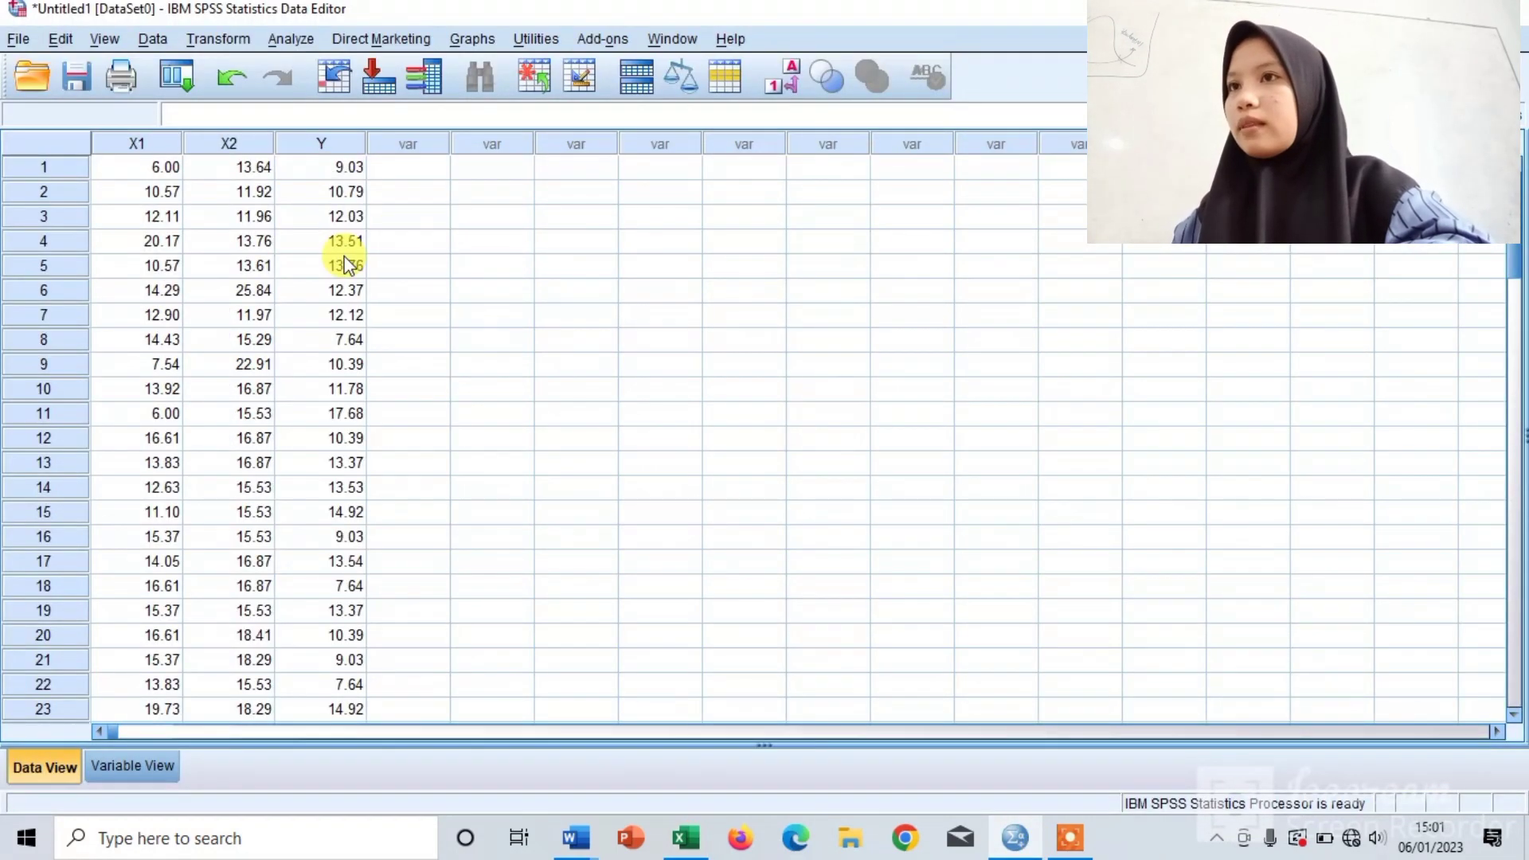
scroll(346, 265, "down", 3)
scroll(346, 266, "down", 16)
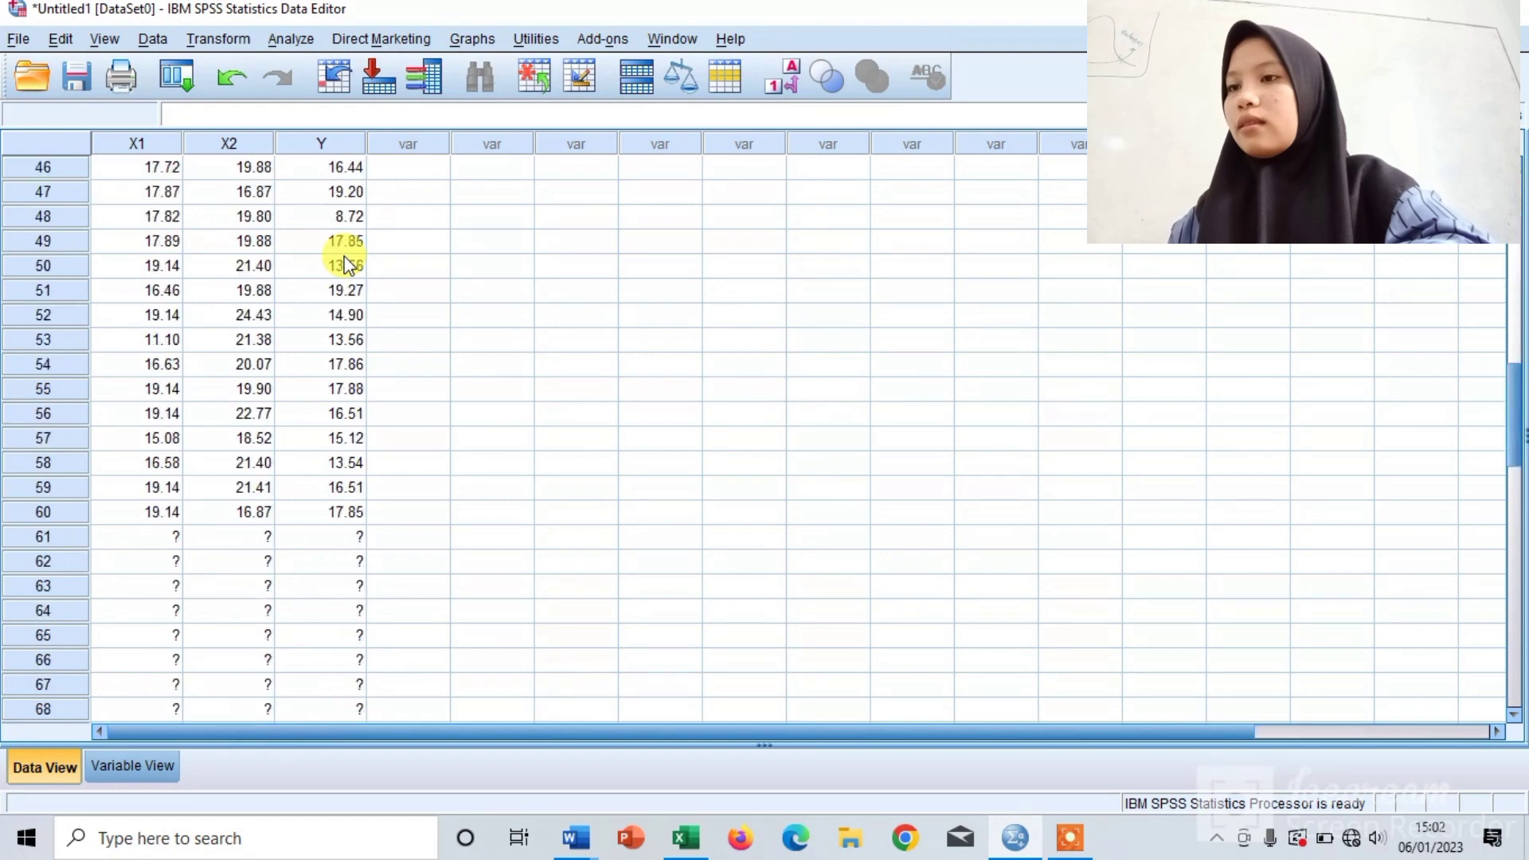
scroll(345, 265, "up", 19)
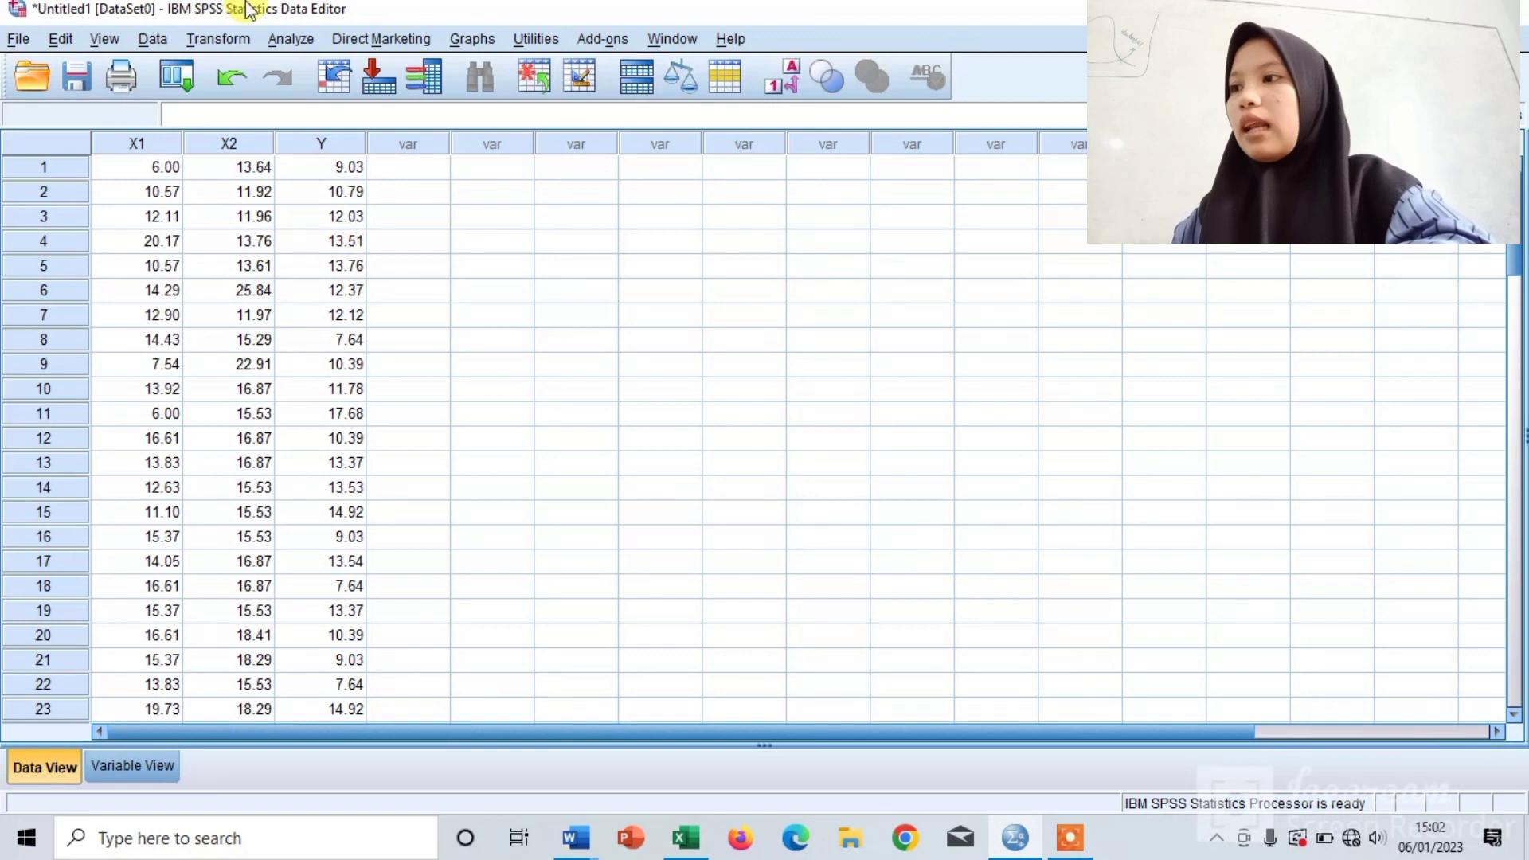
- Start a linear regression with PRODUKTIVITAS KERJA [Y] as the dependent variable
left_click(279, 43)
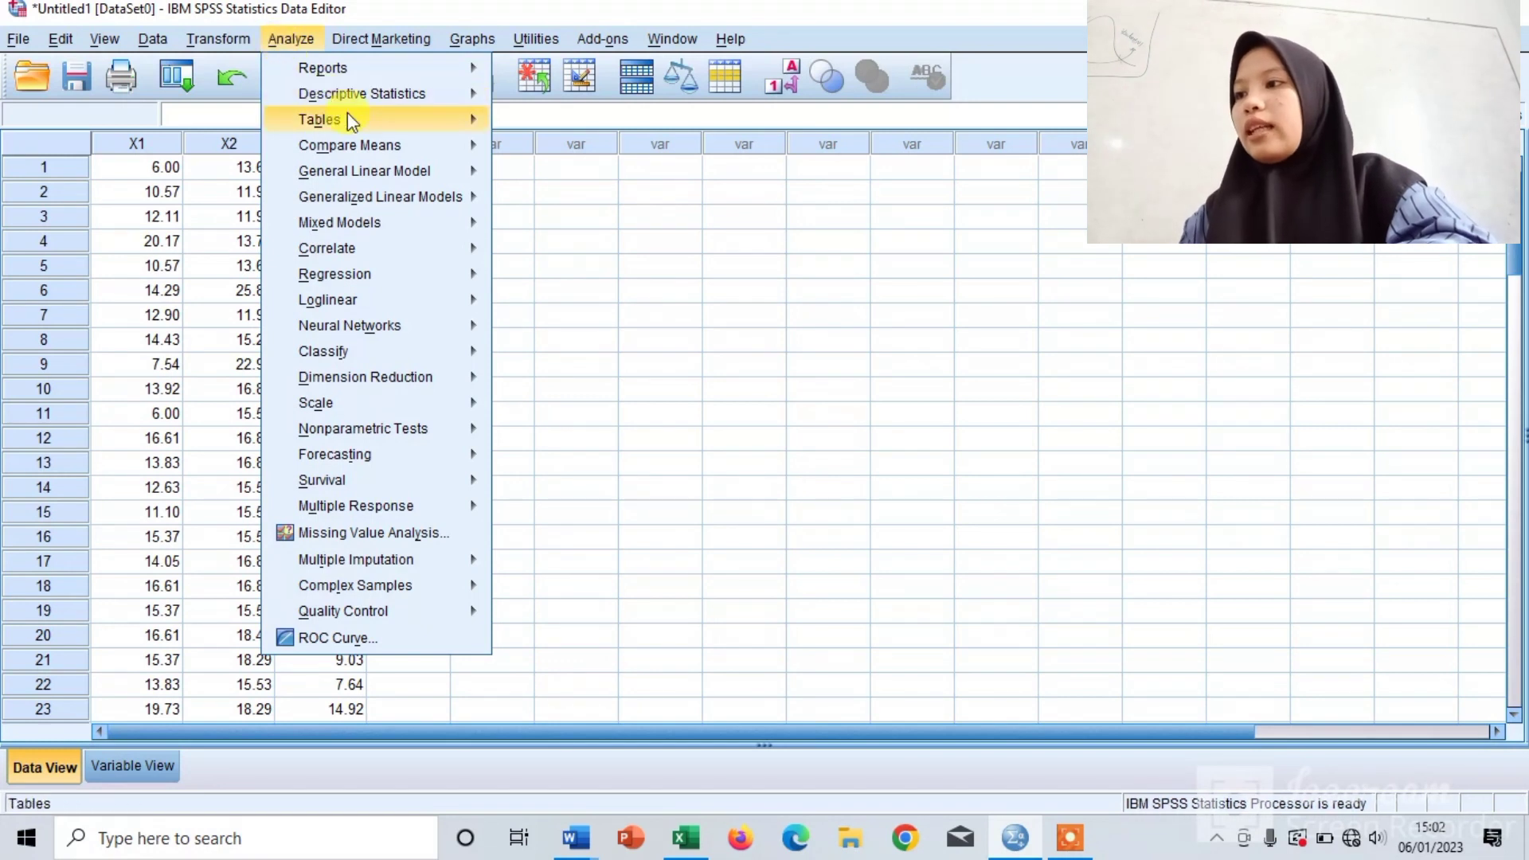
mouse_move(375, 273)
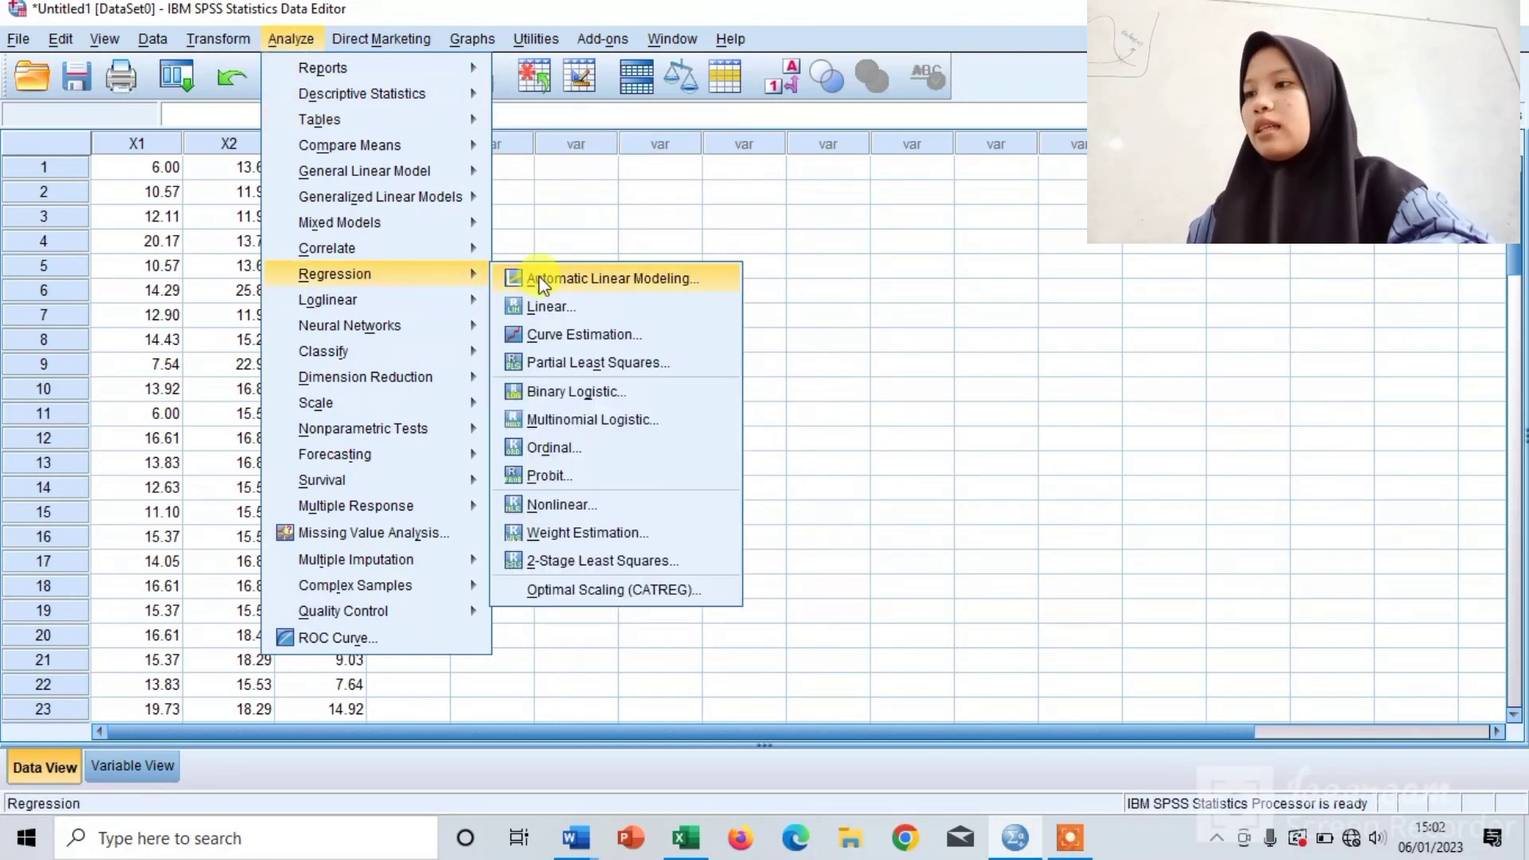
left_click(558, 307)
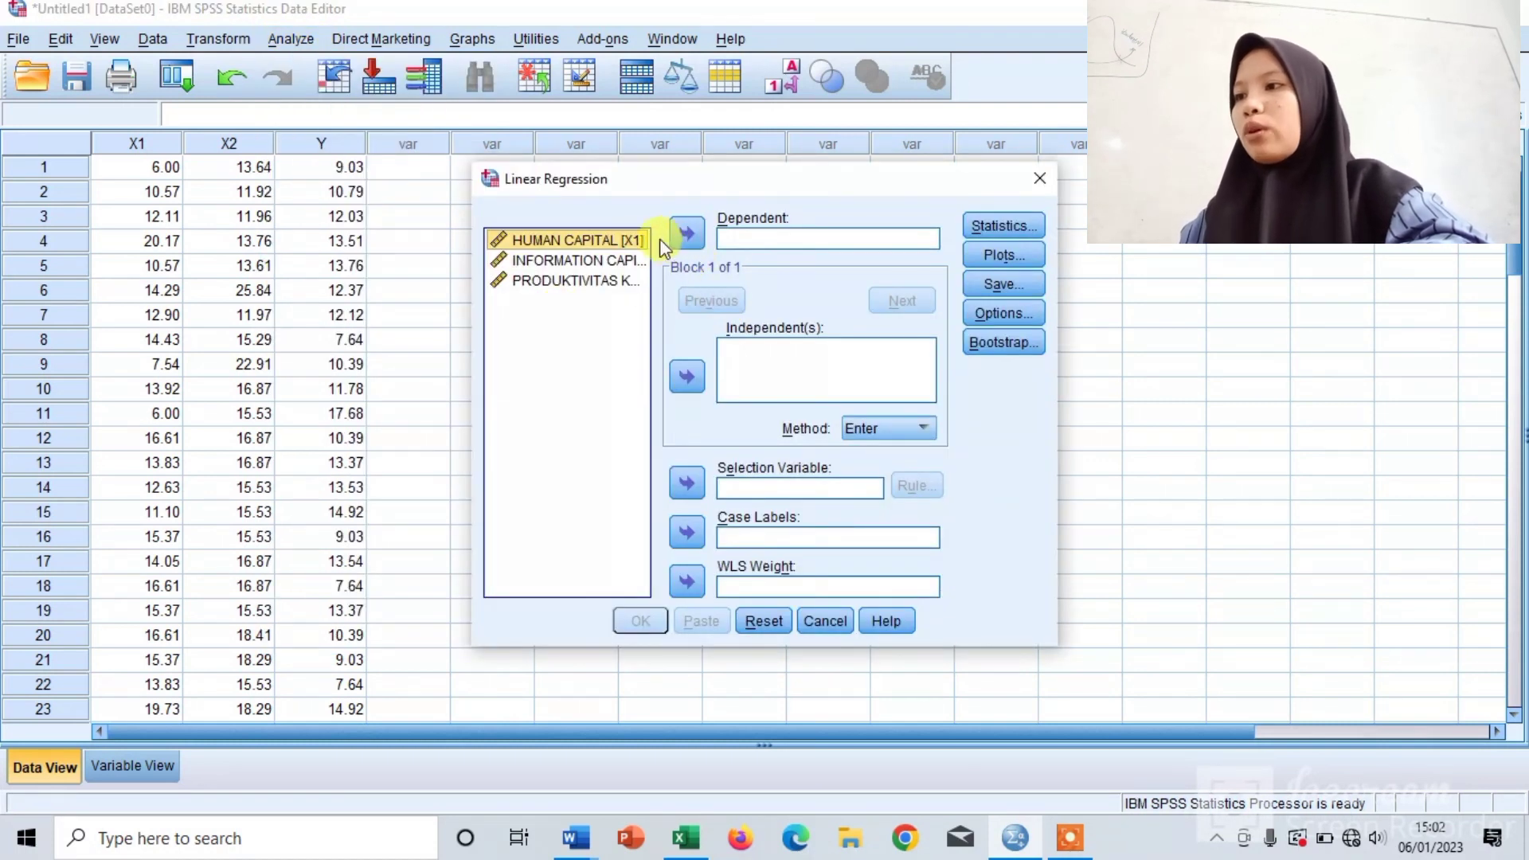
left_click(626, 243)
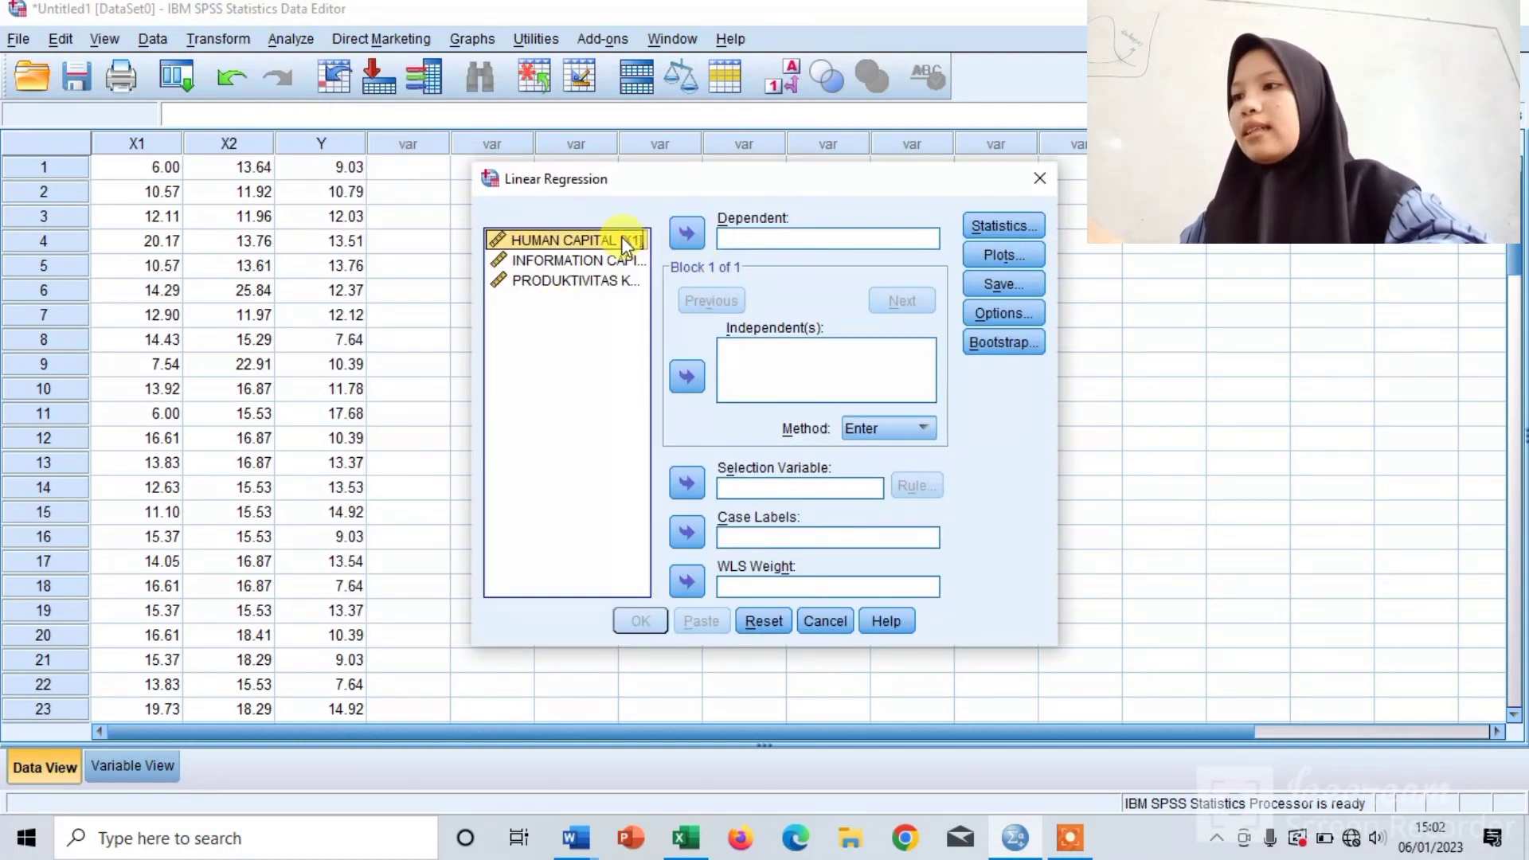
left_click(609, 281)
left_click(697, 235)
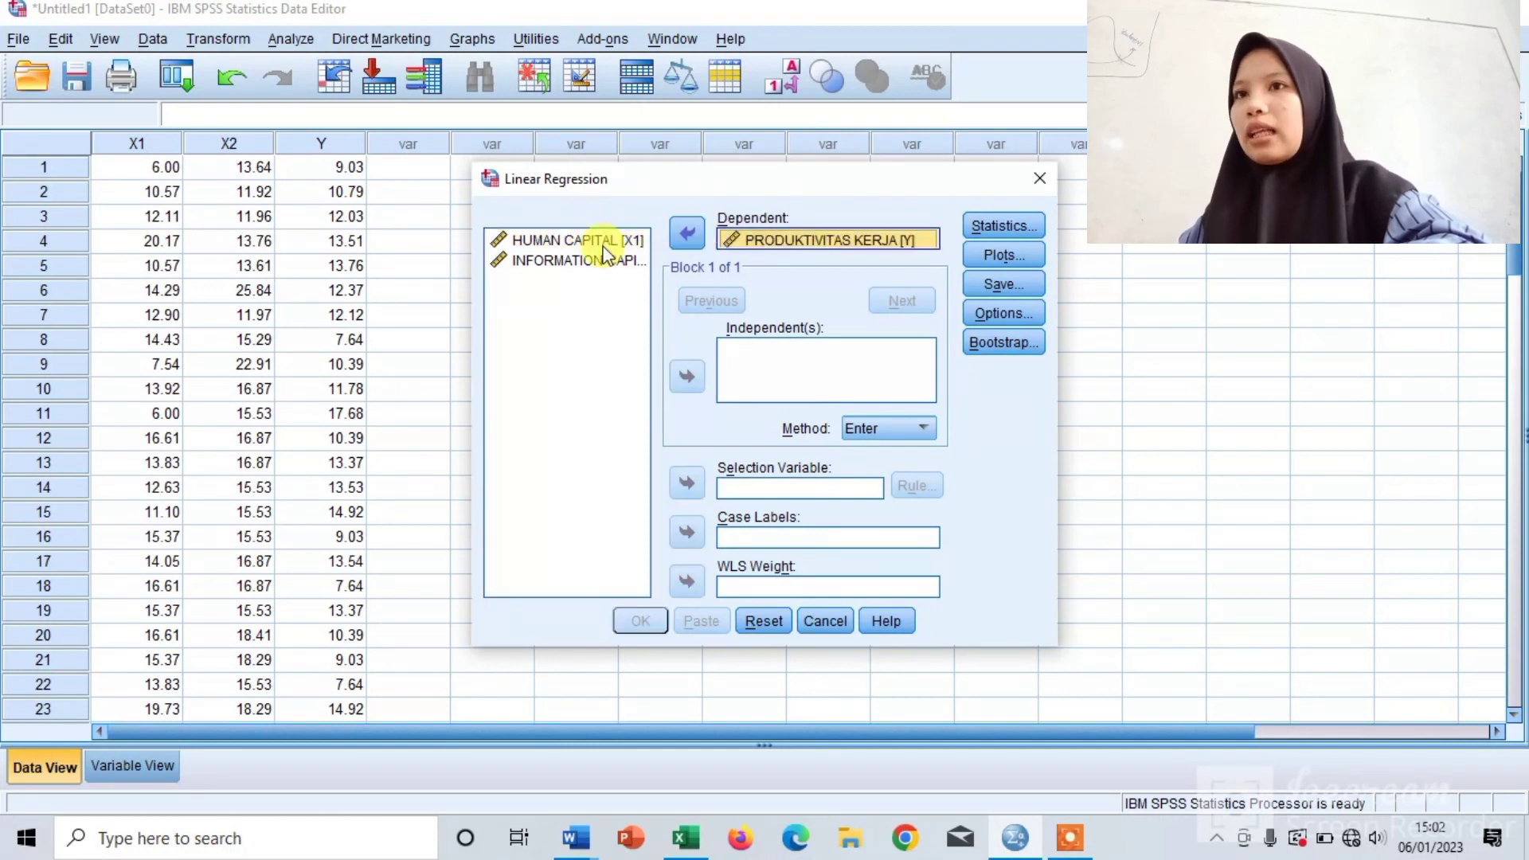
- Add HUMAN CAPITAL [X1] and INFORMATION CAPITAL [X2] as the independent variables of the regression
left_click(599, 242)
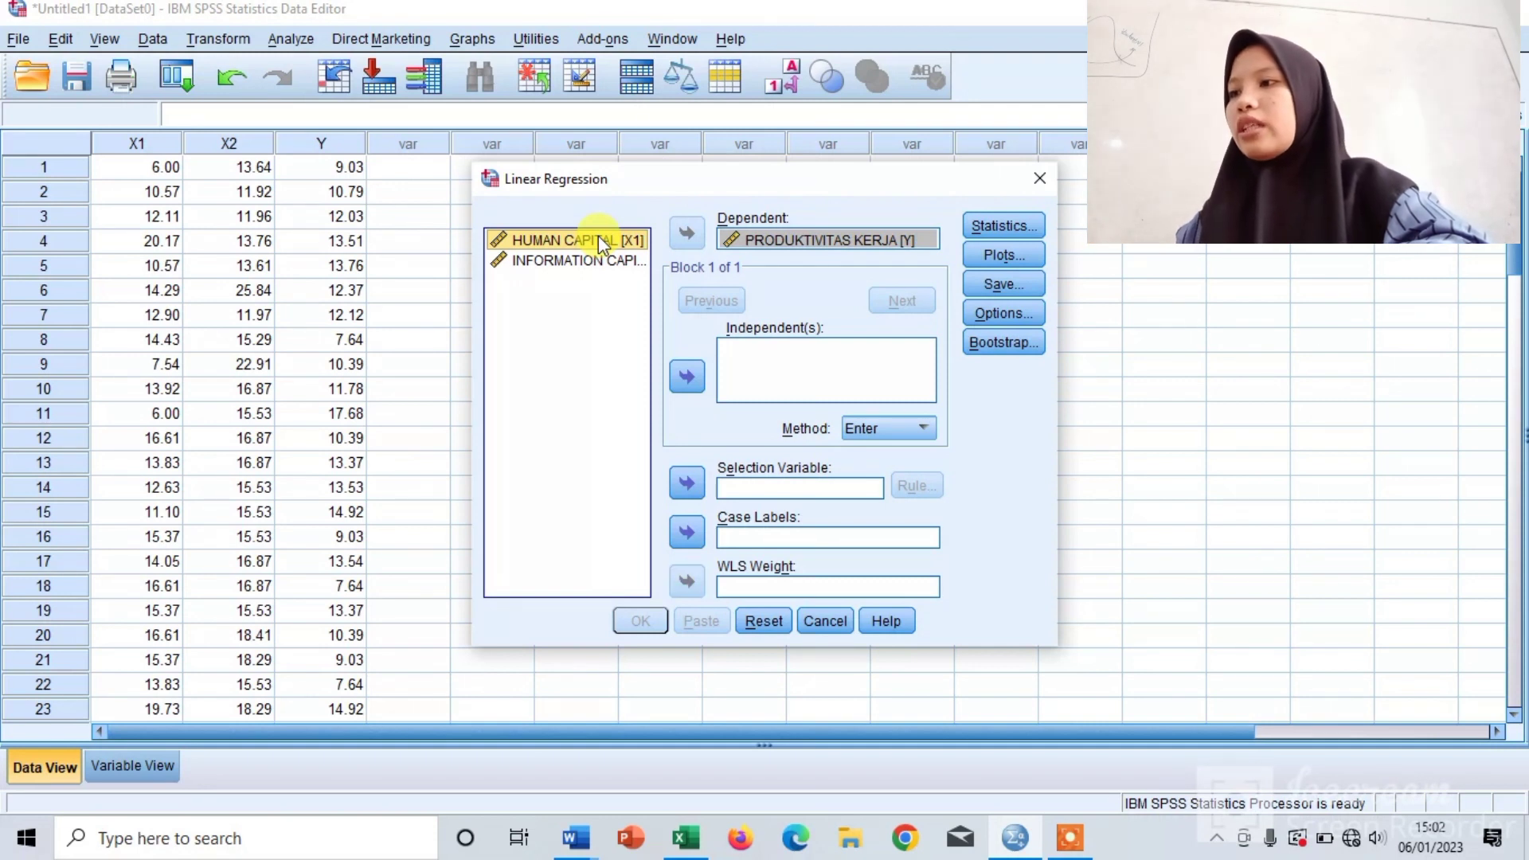
left_click(585, 261, "shift")
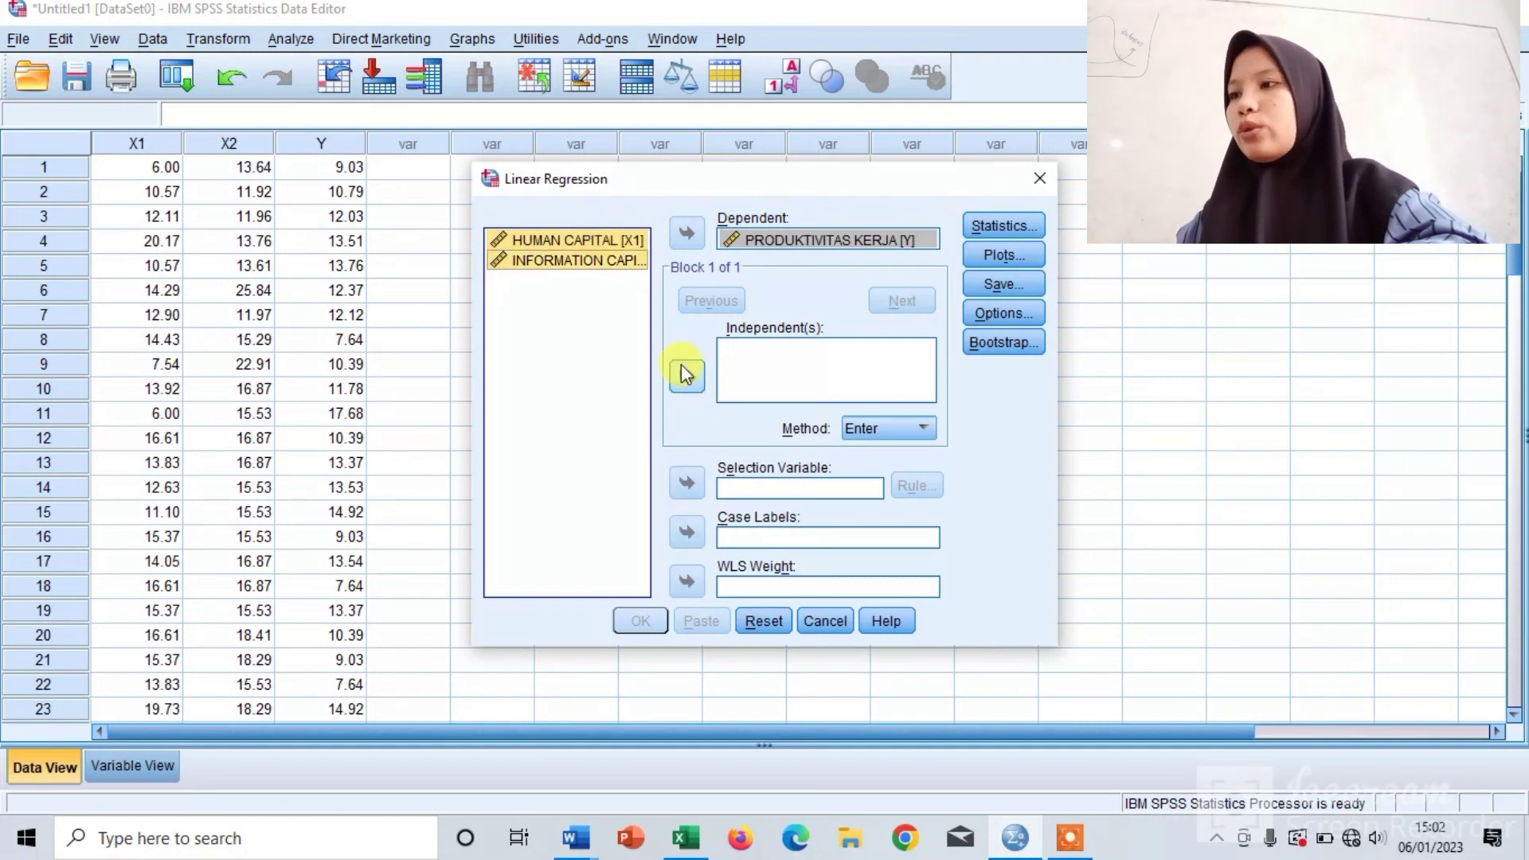
left_click(685, 373)
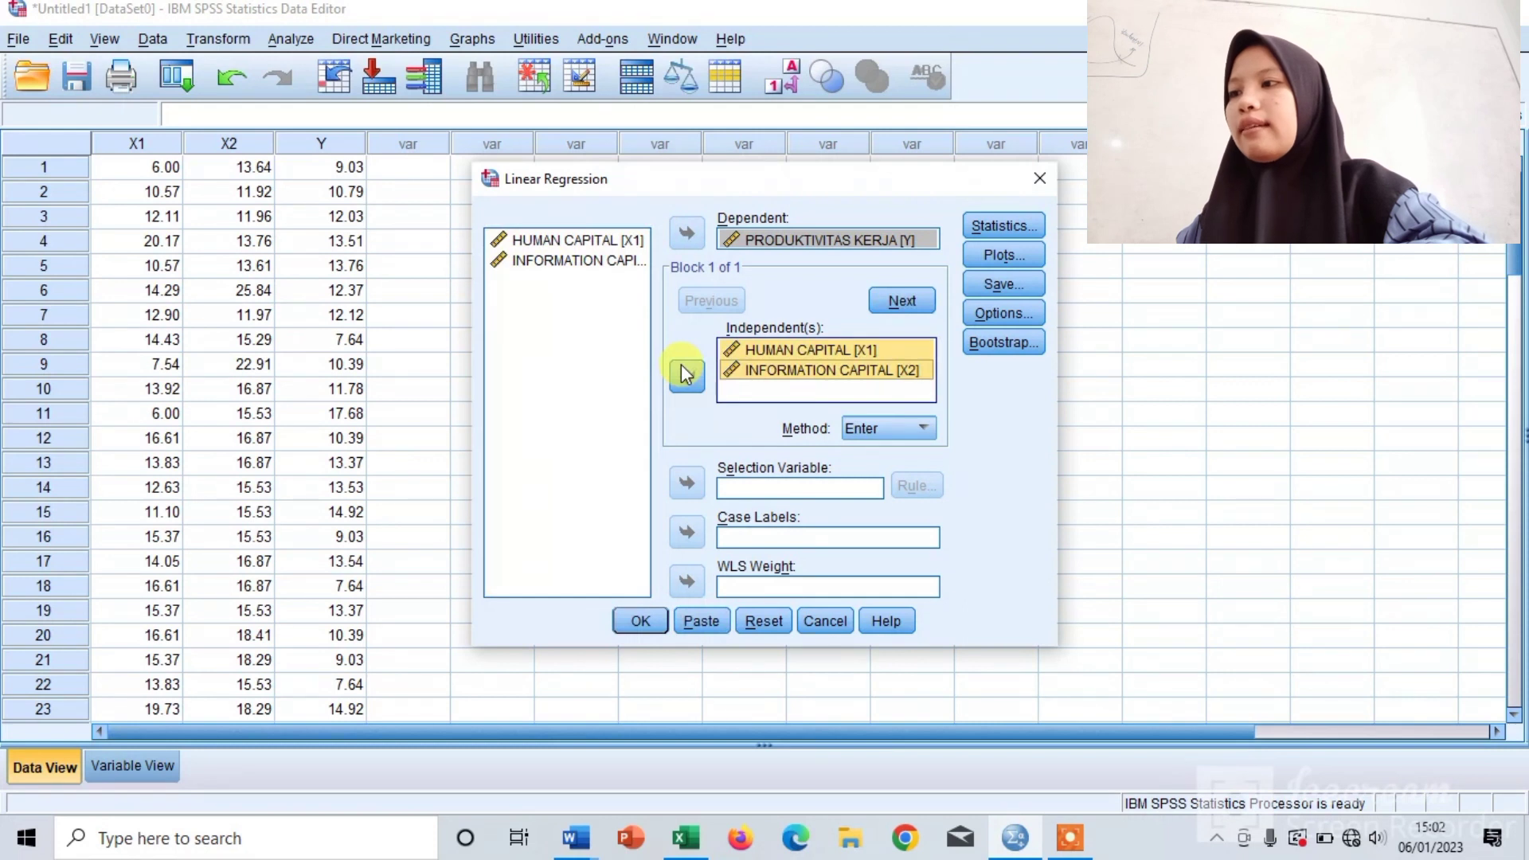
- Add Descriptives and Collinearity diagnostics to the linear regression statistics
left_click(1016, 215)
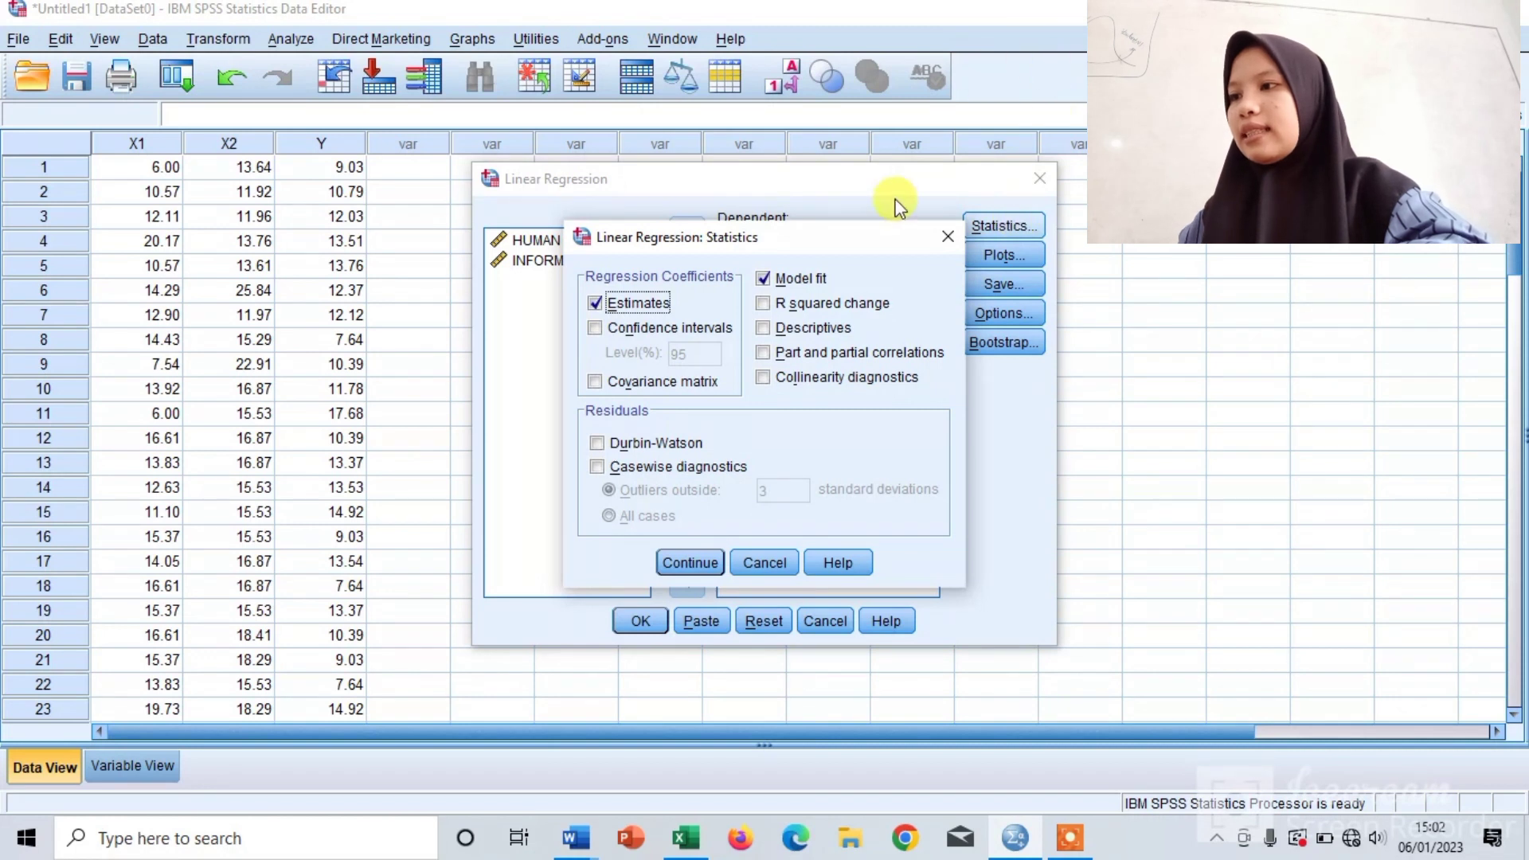
left_click(767, 328)
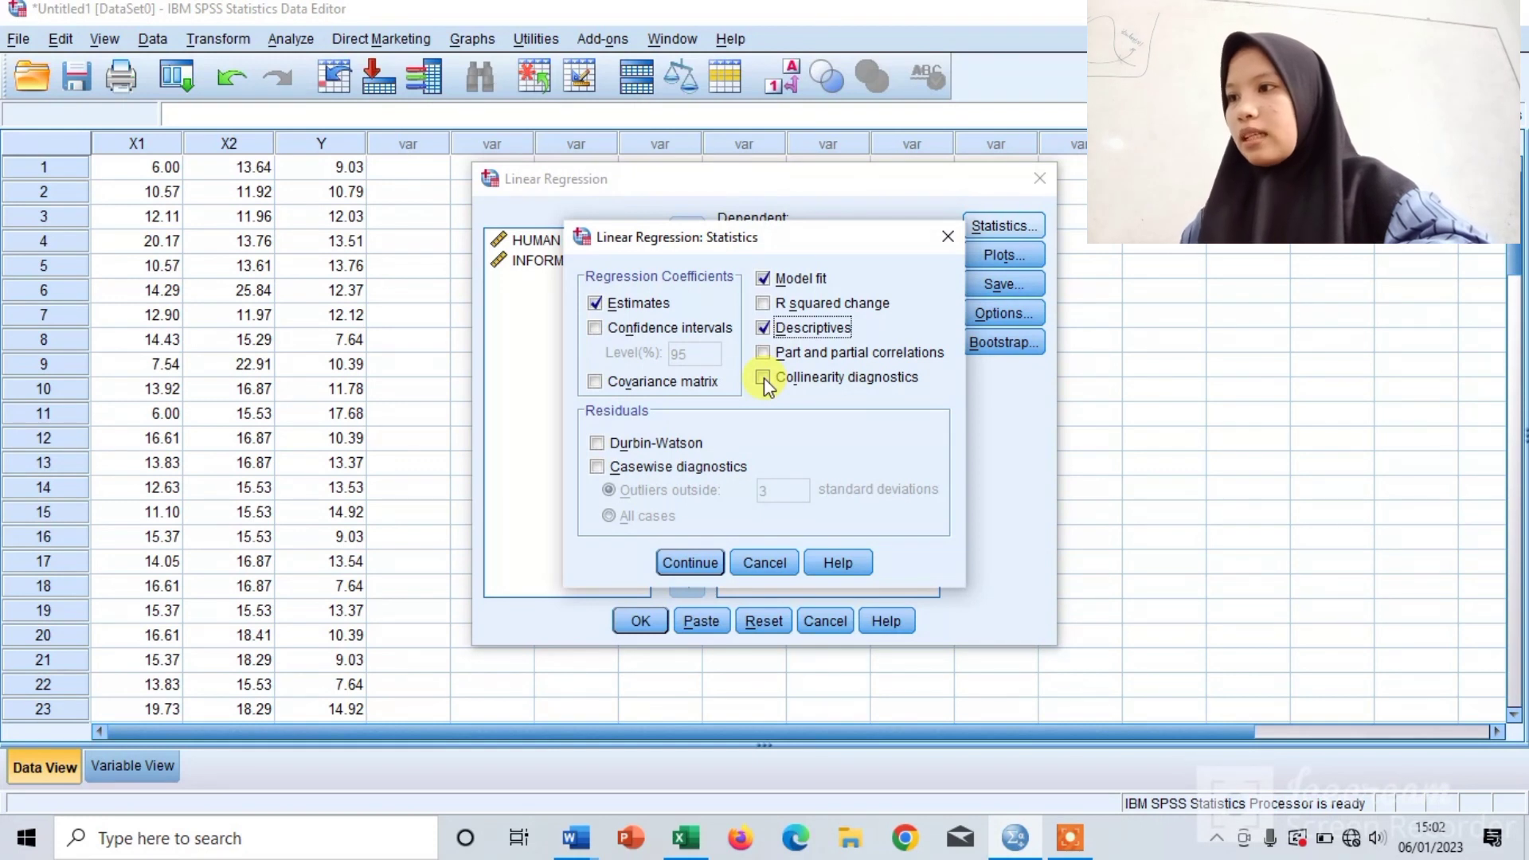
left_click(763, 377)
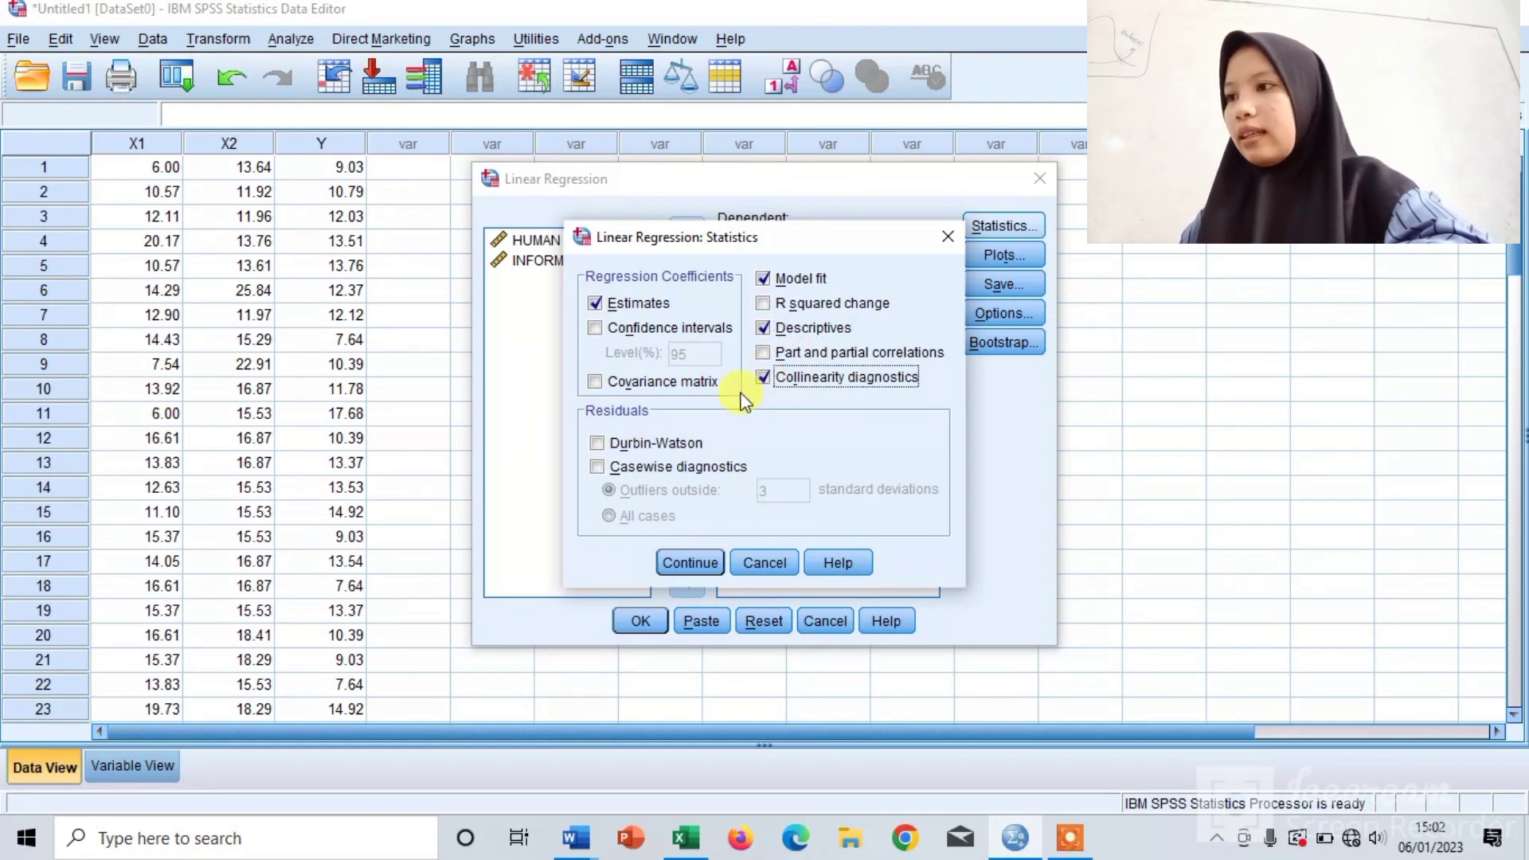
left_click(597, 443)
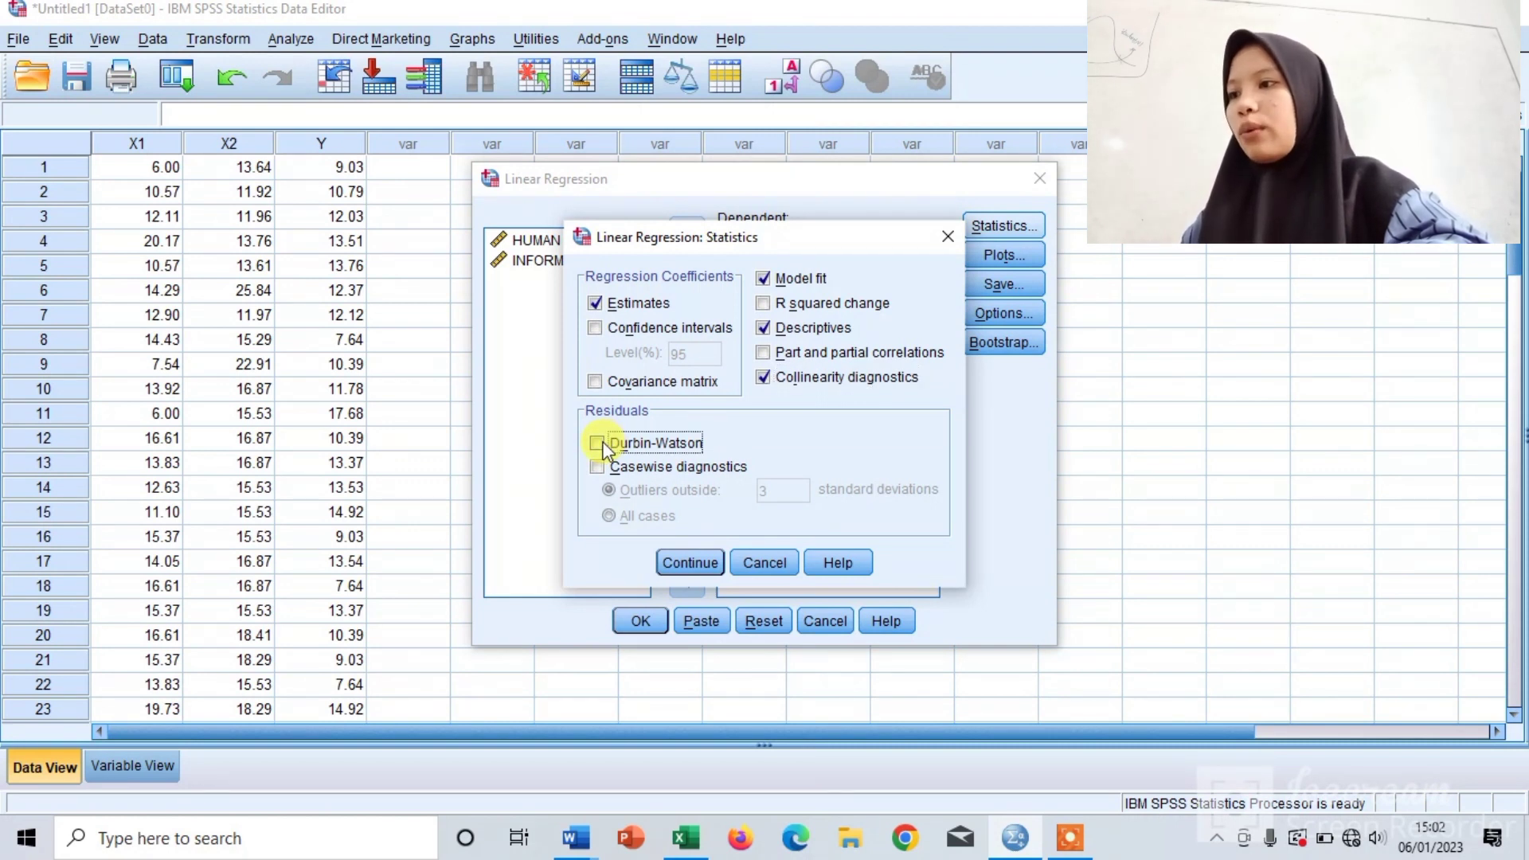
left_click(689, 563)
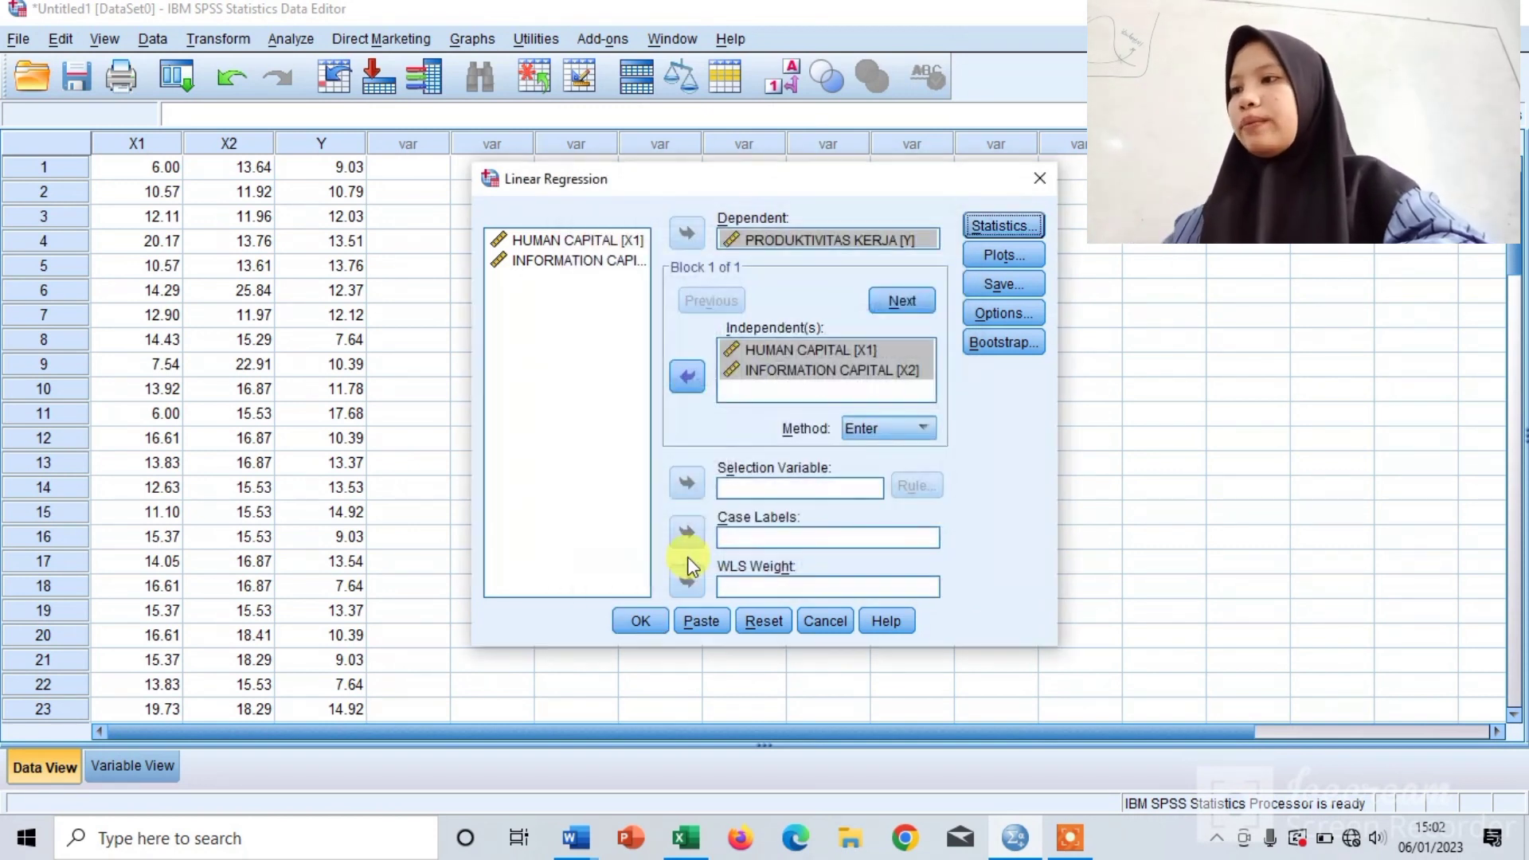
- Add the histogram and normal probability plot of the standardized residuals to the linear regression
left_click(1024, 255)
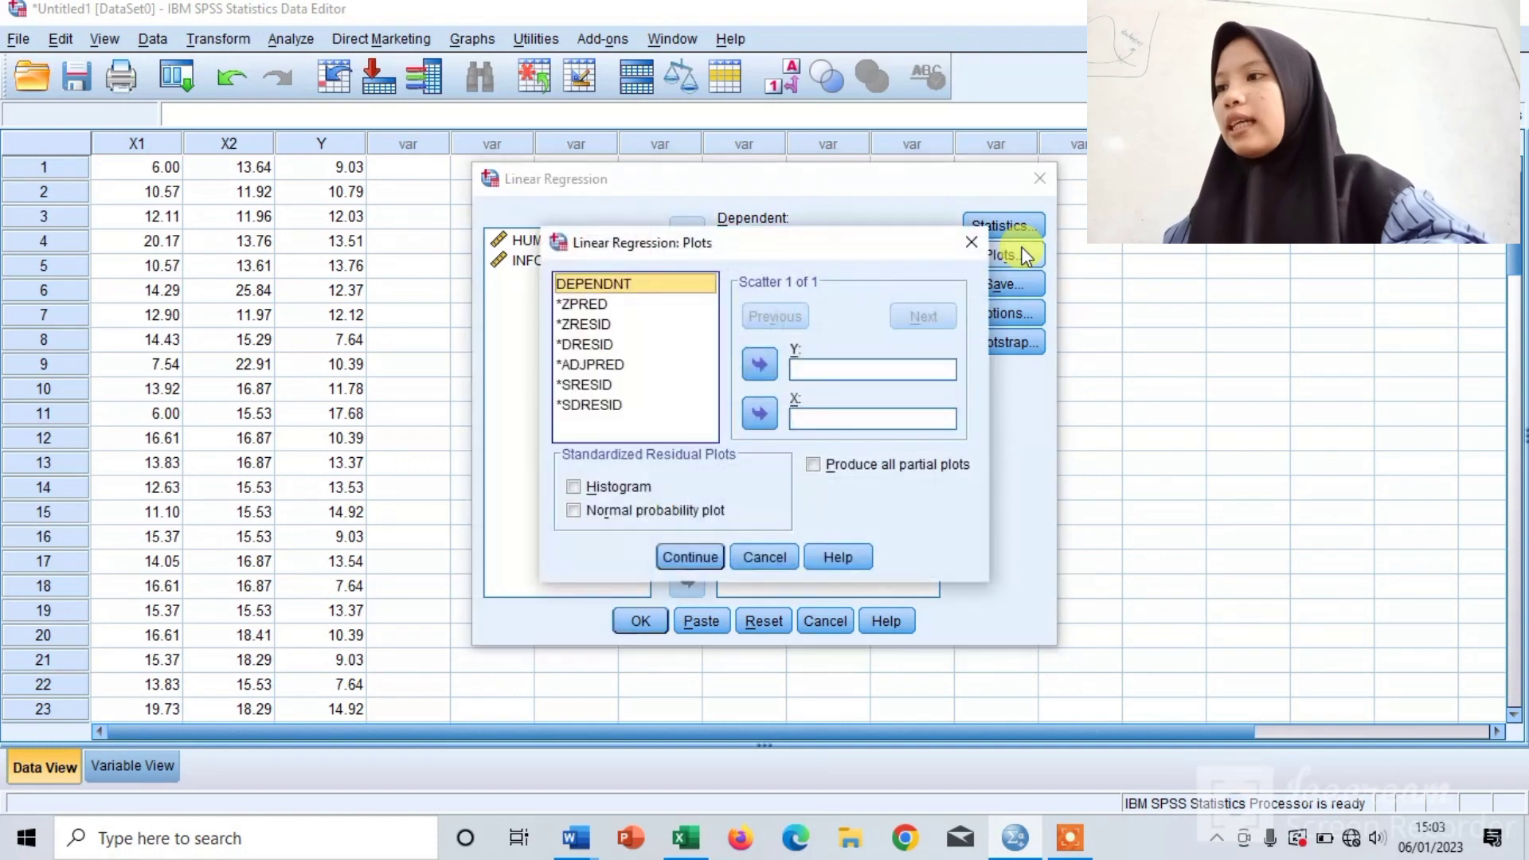
left_click(574, 487)
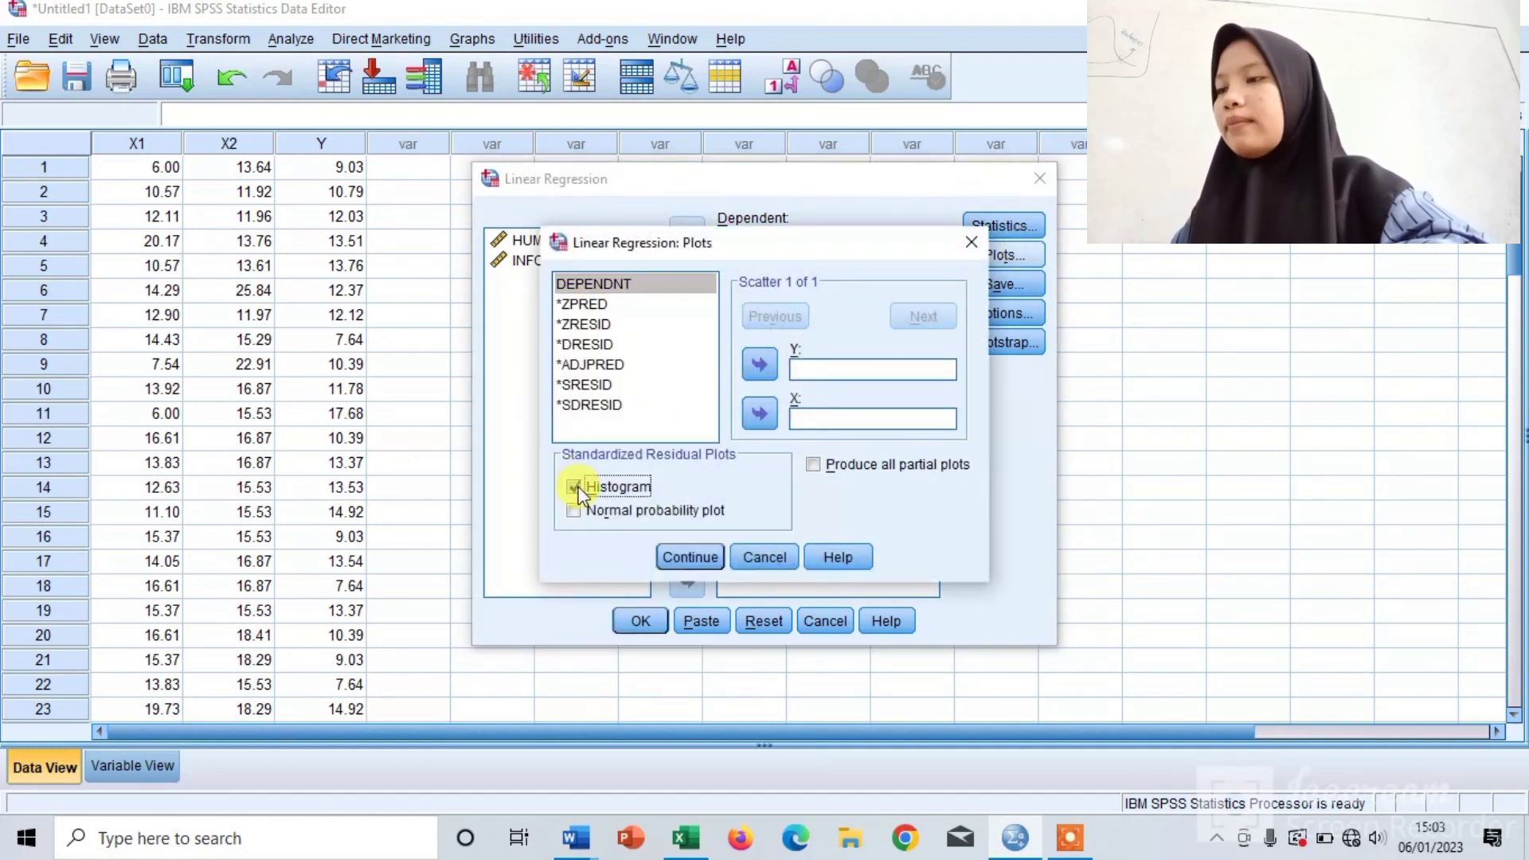
left_click(574, 512)
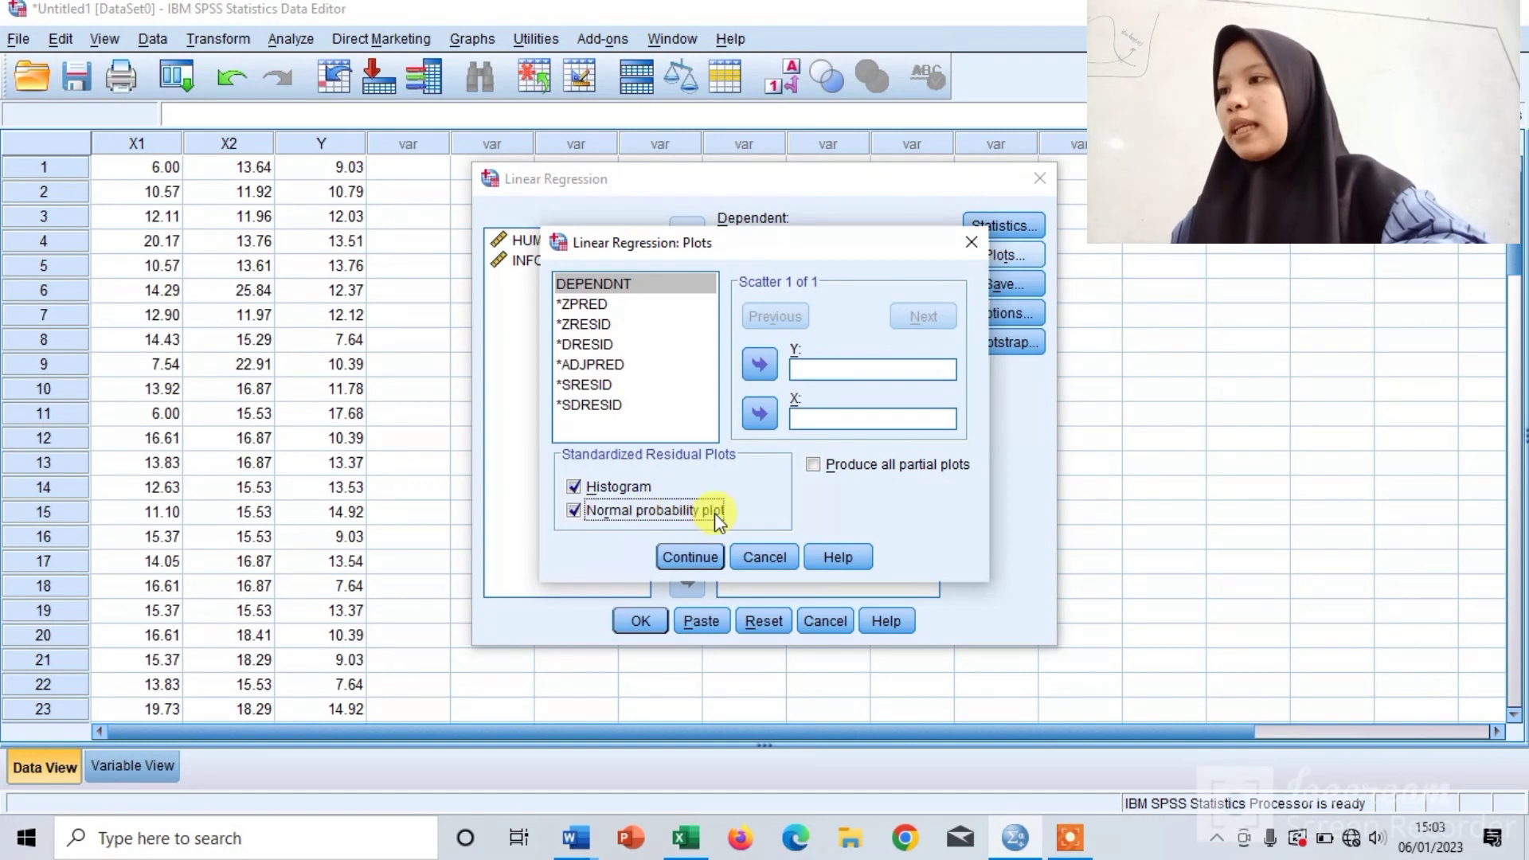
left_click(689, 556)
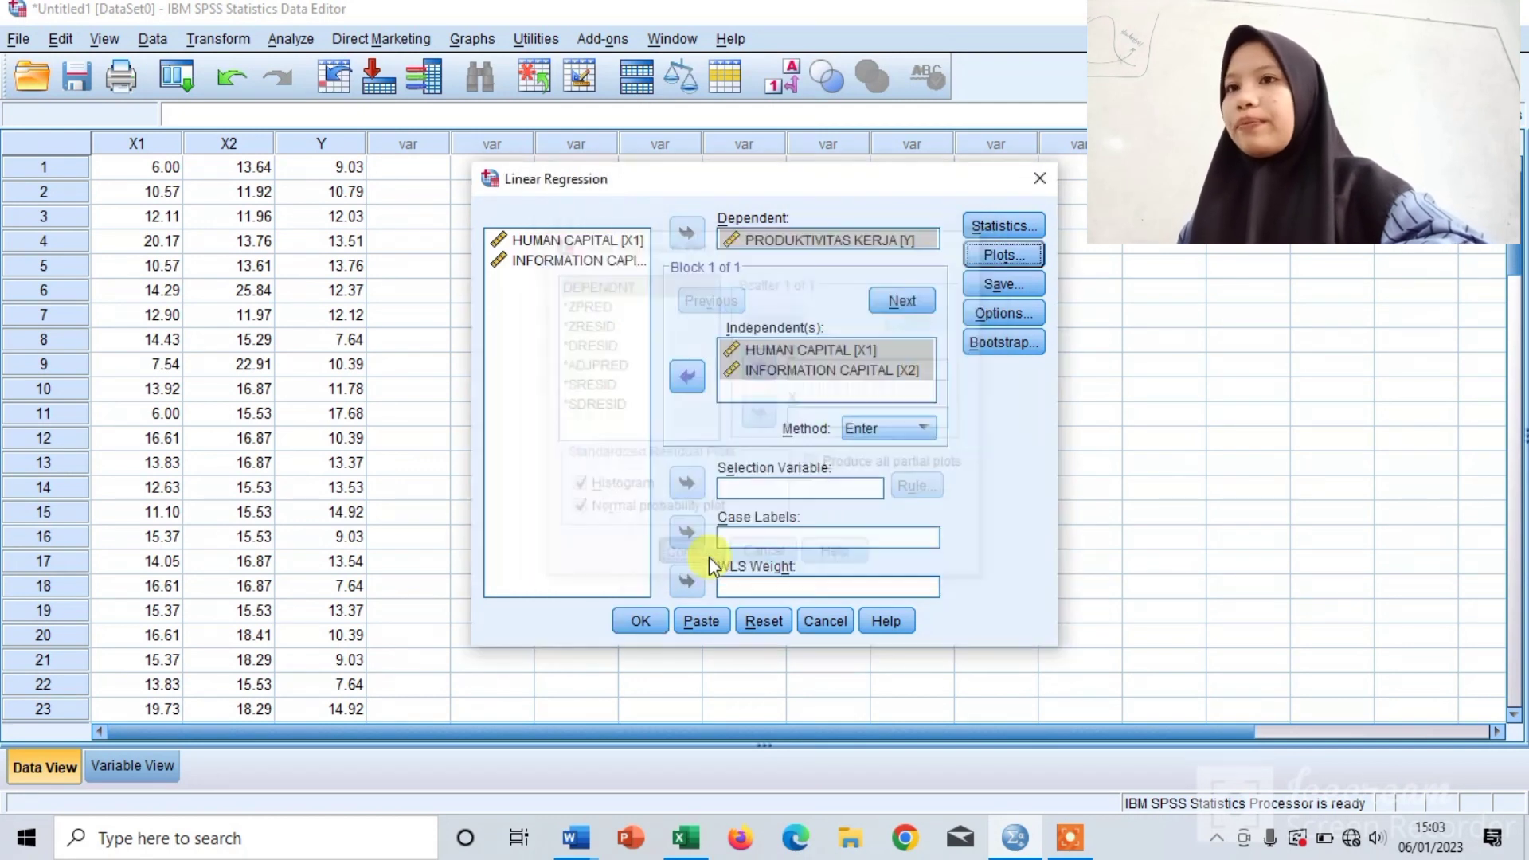
- Set the regression to save unstandardized residuals, then run it and go through the output to the Normal P-P plot
left_click(987, 284)
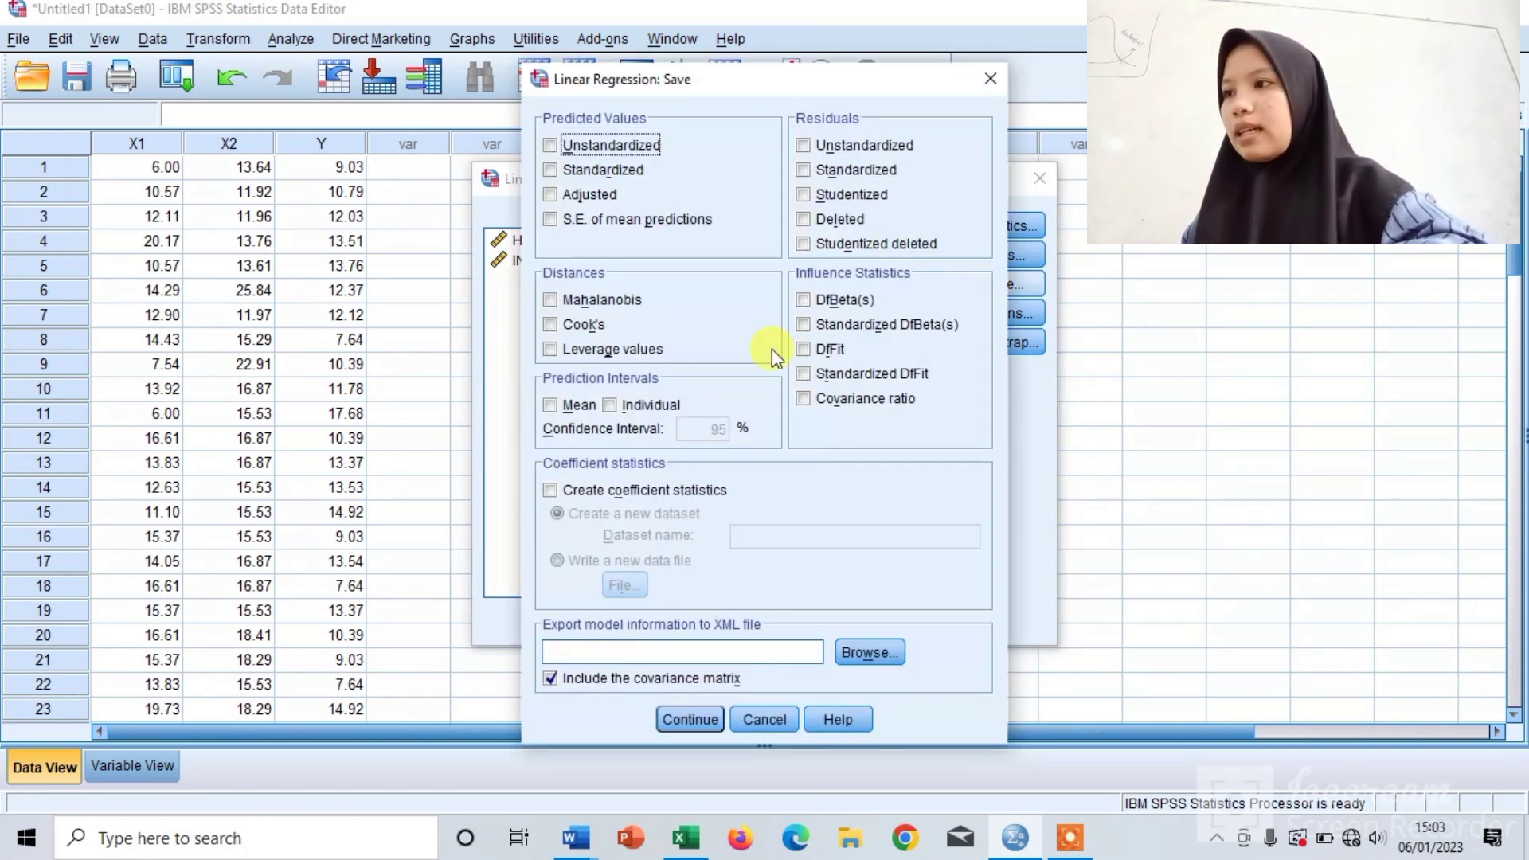
left_click(801, 147)
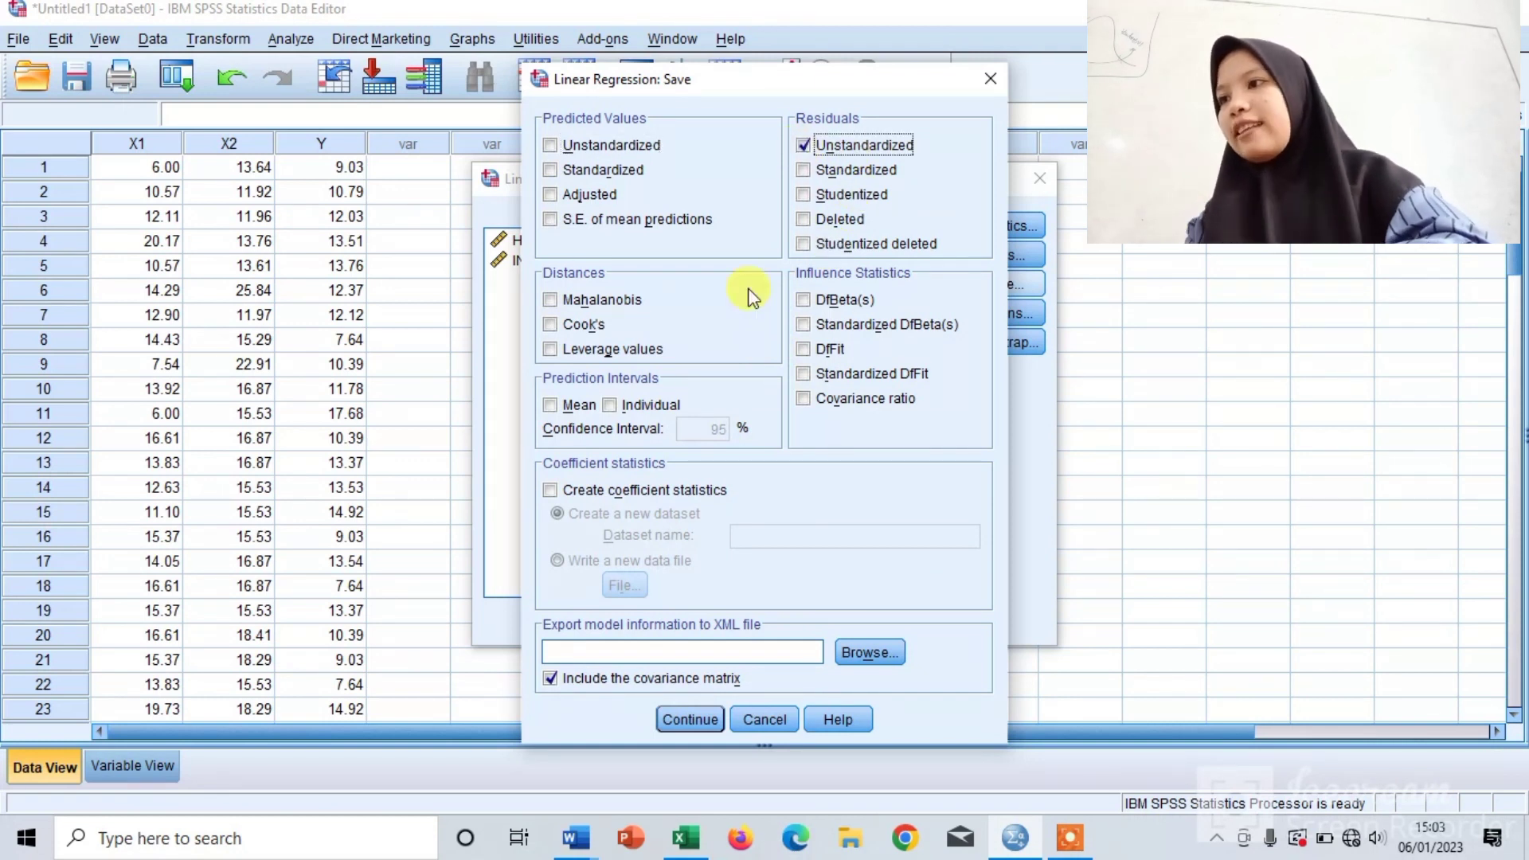
left_click(676, 719)
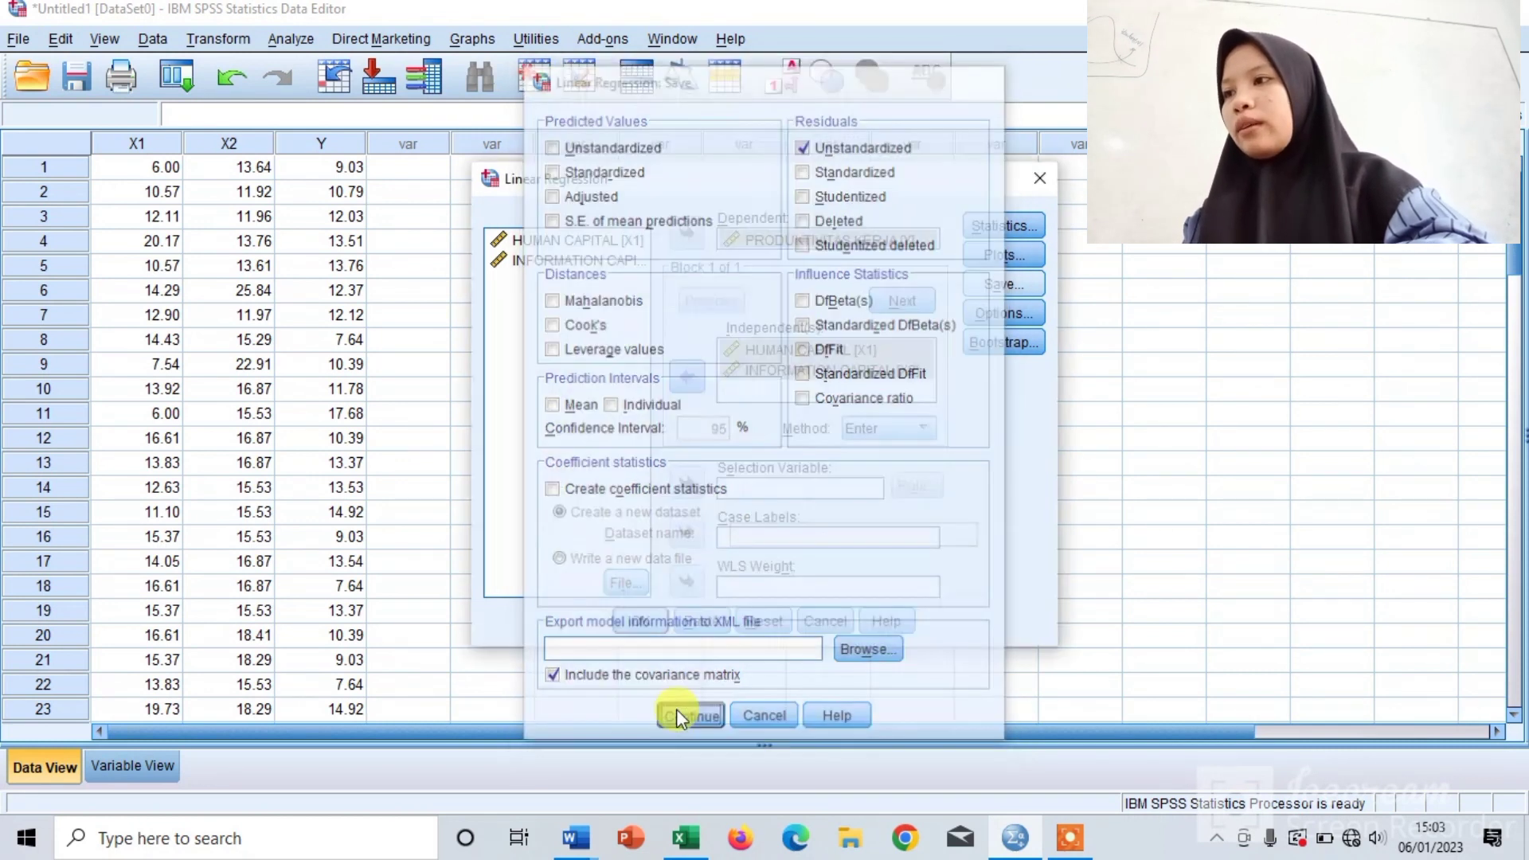
left_click(646, 621)
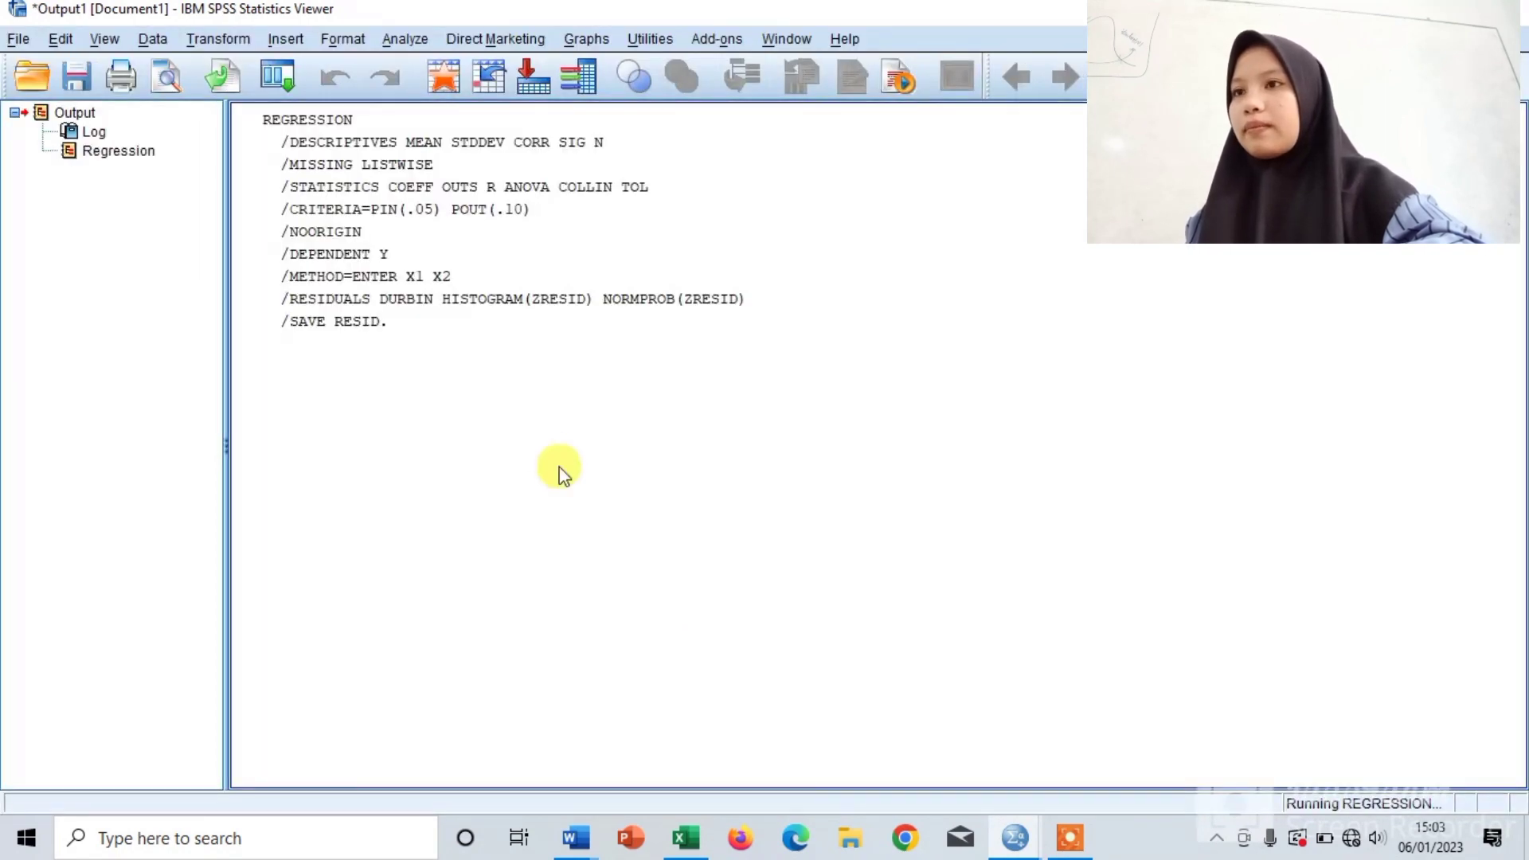
scroll(558, 471, "down", 5)
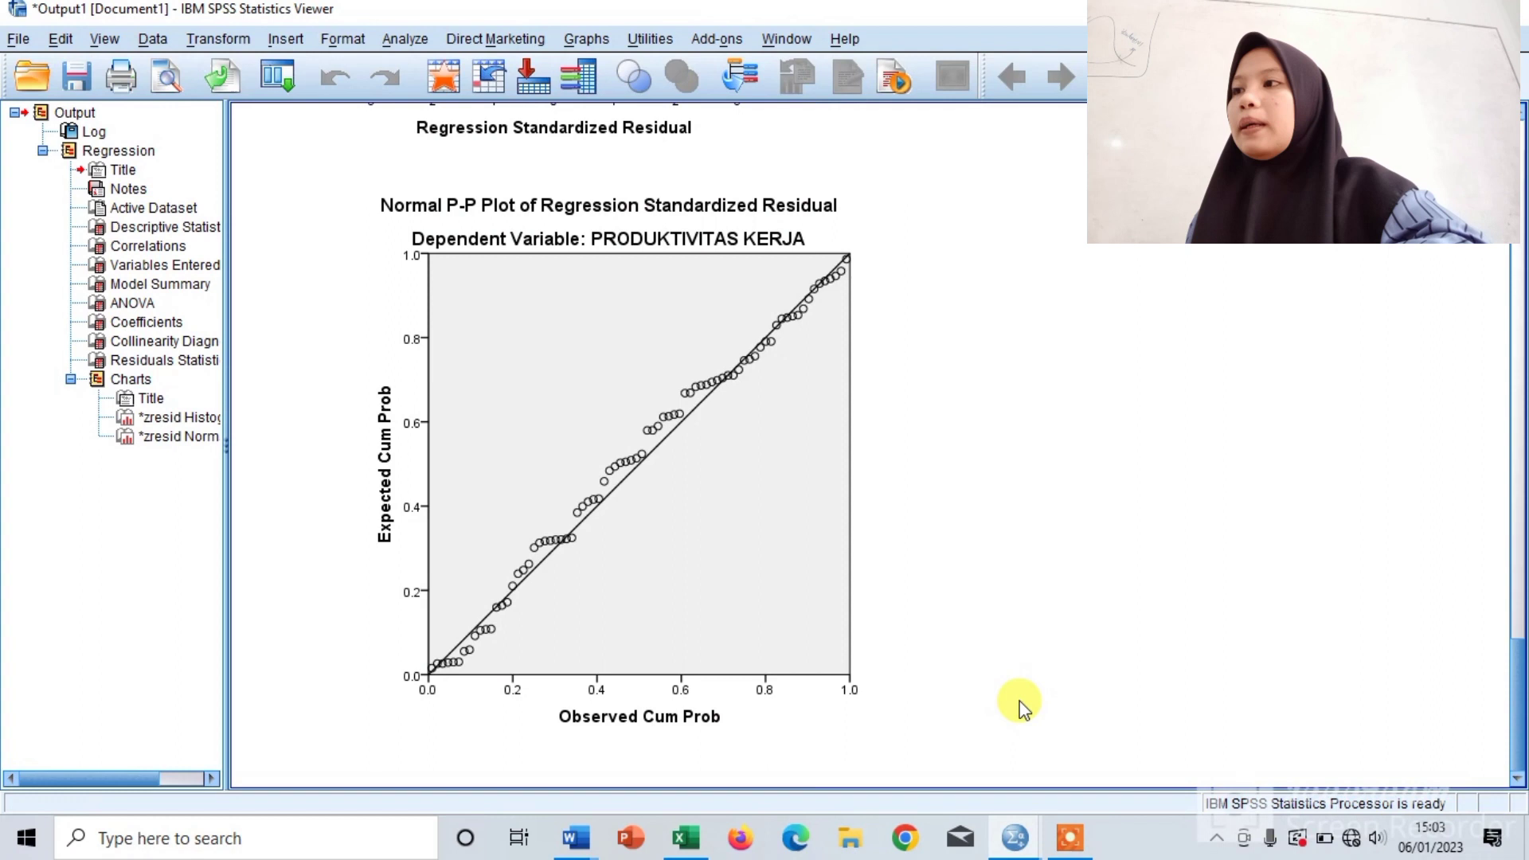
- Return to the dataset and run a legacy one-sample Kolmogorov-Smirnov test on the unstandardized residual against the normal distribution
mouse_move(1011, 832)
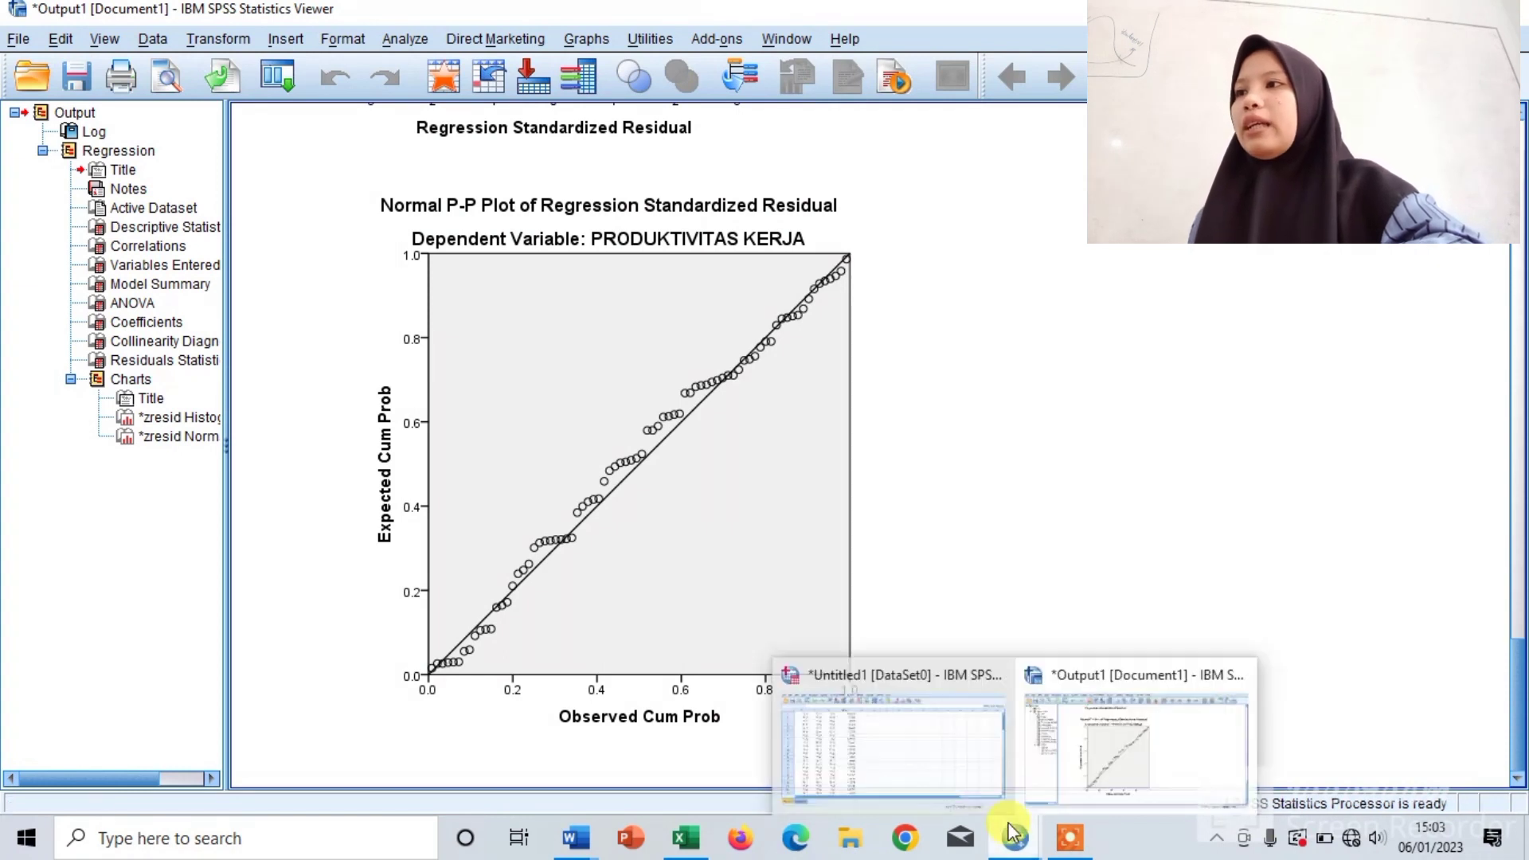
left_click(917, 732)
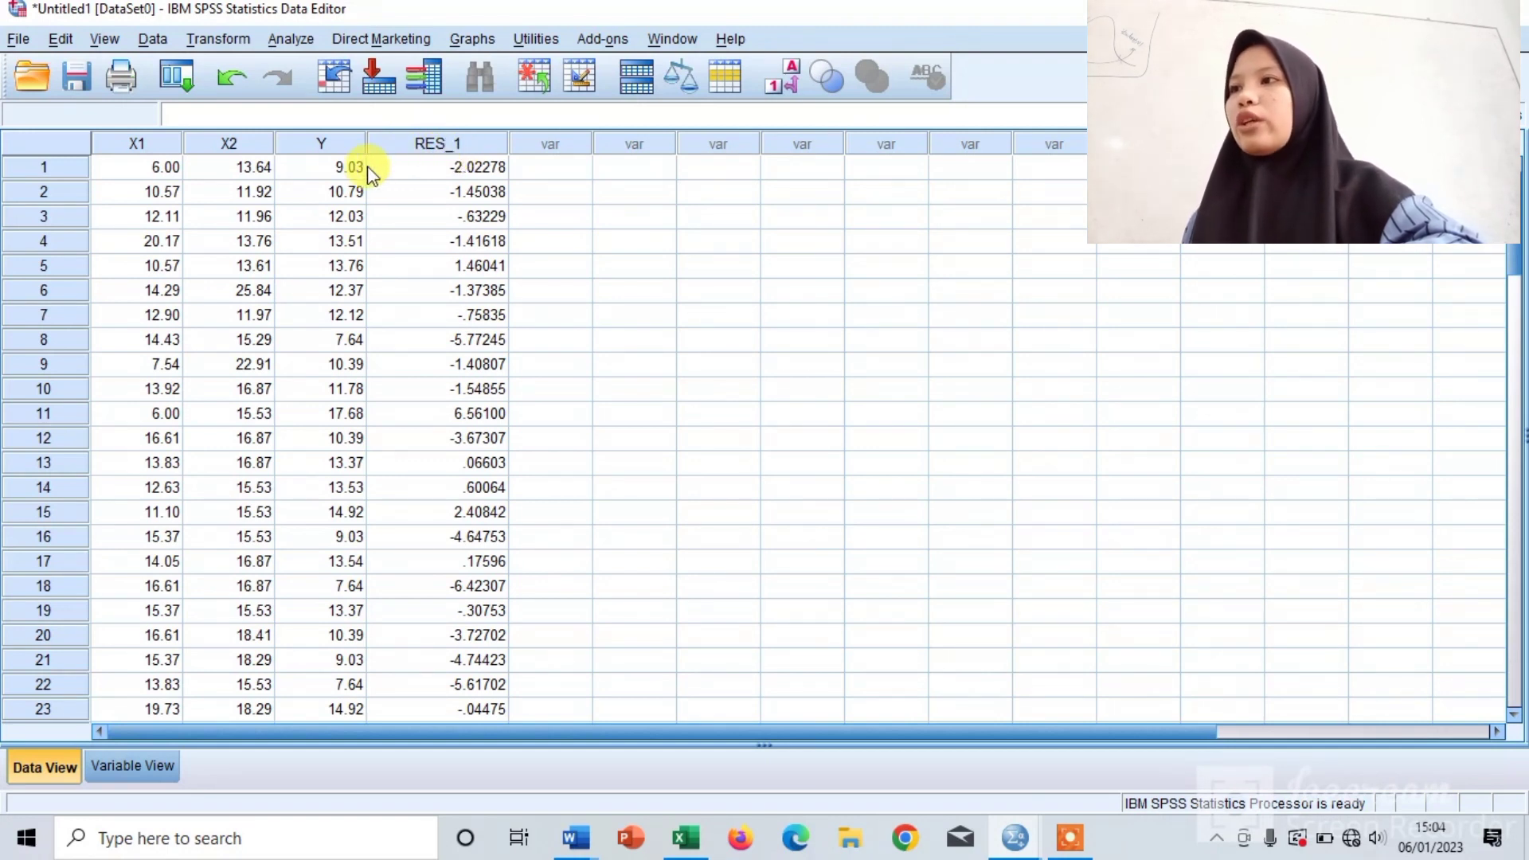
left_click(287, 43)
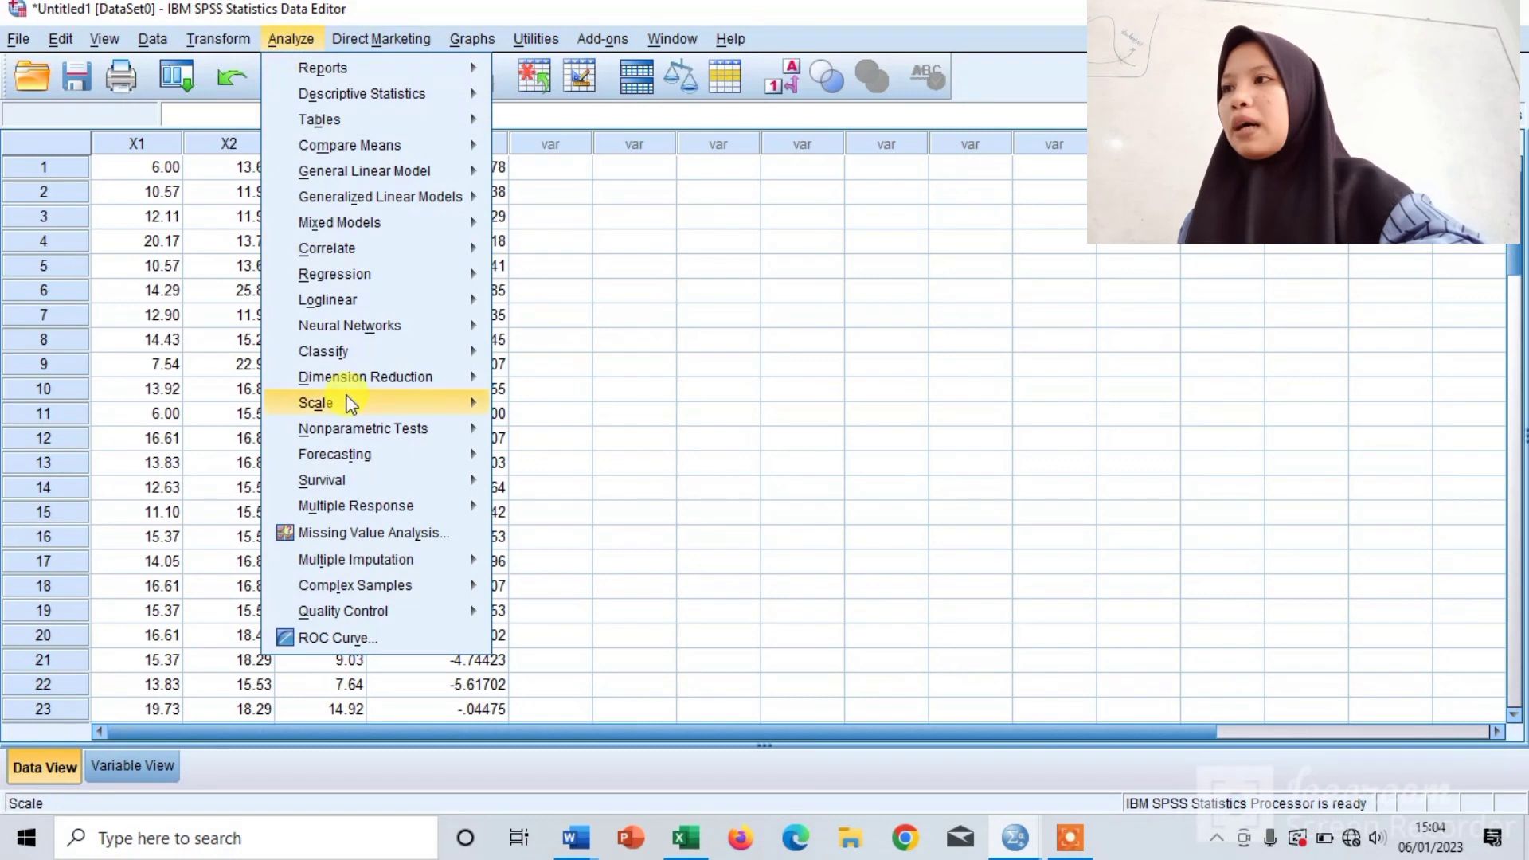
mouse_move(350, 429)
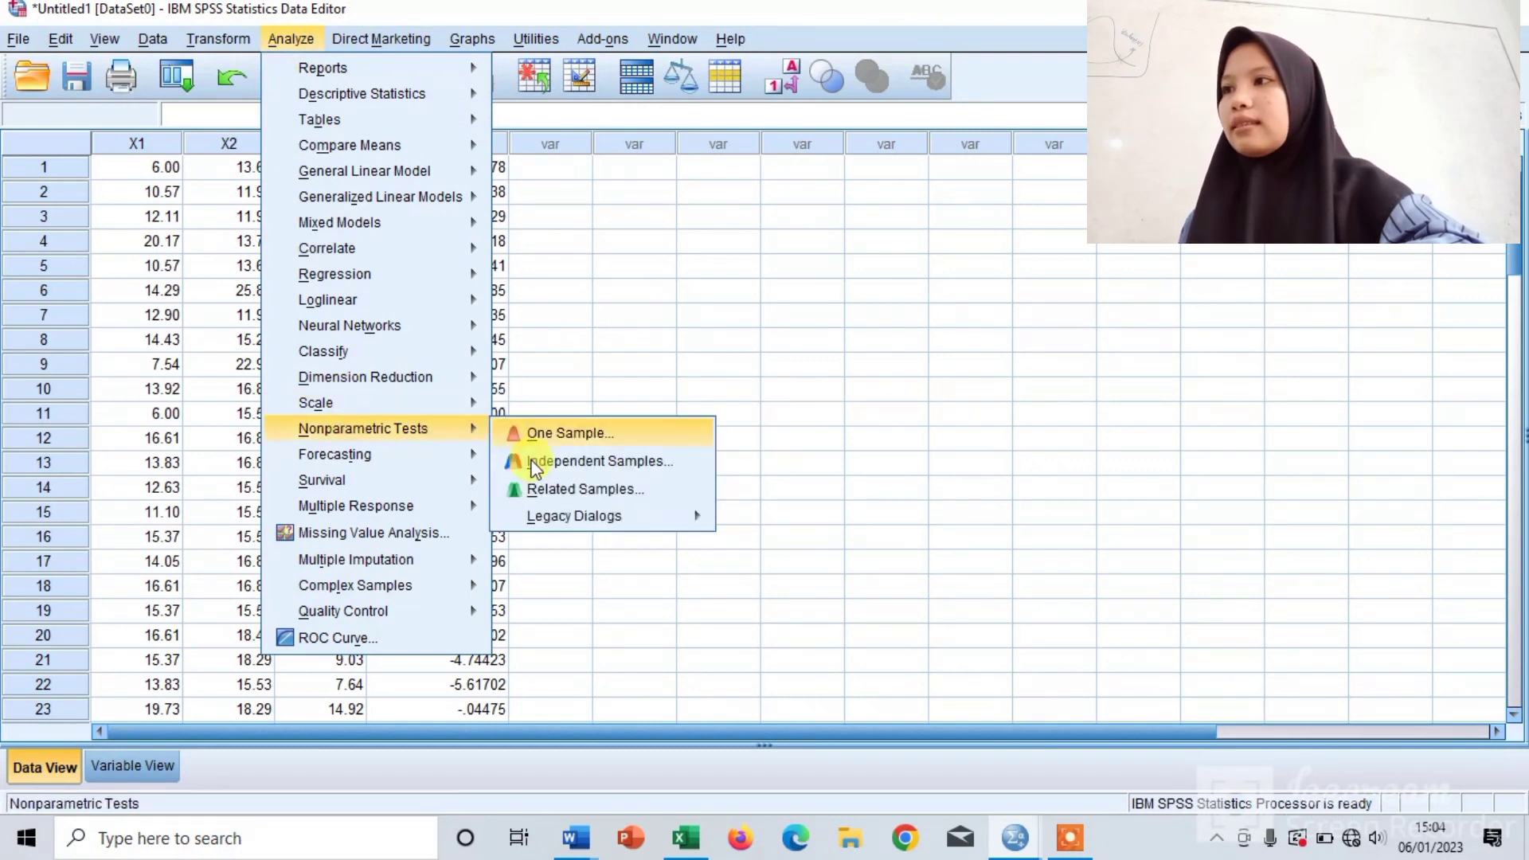
mouse_move(555, 517)
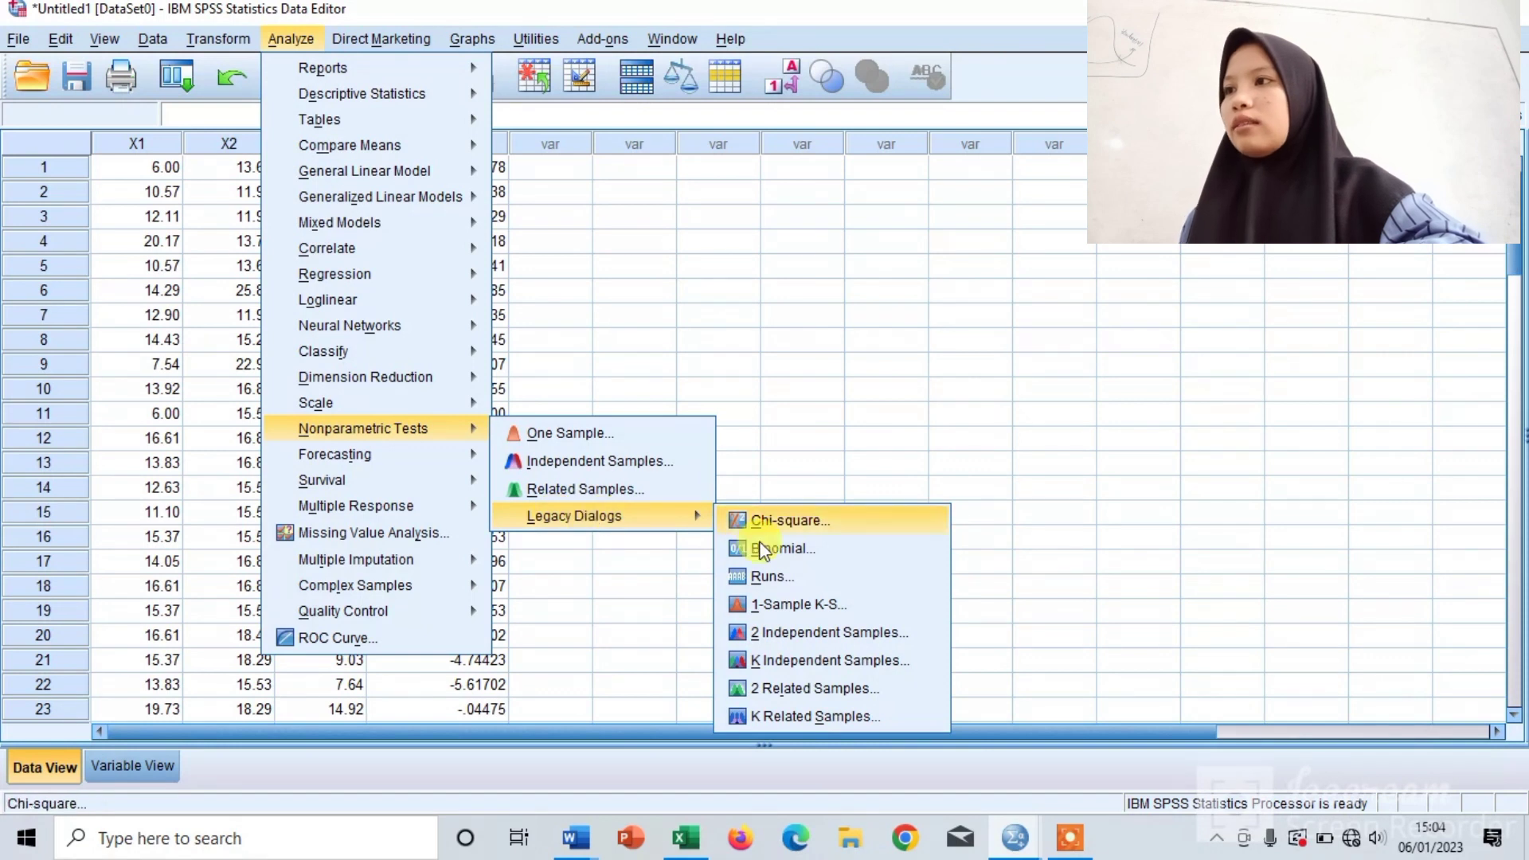
left_click(786, 605)
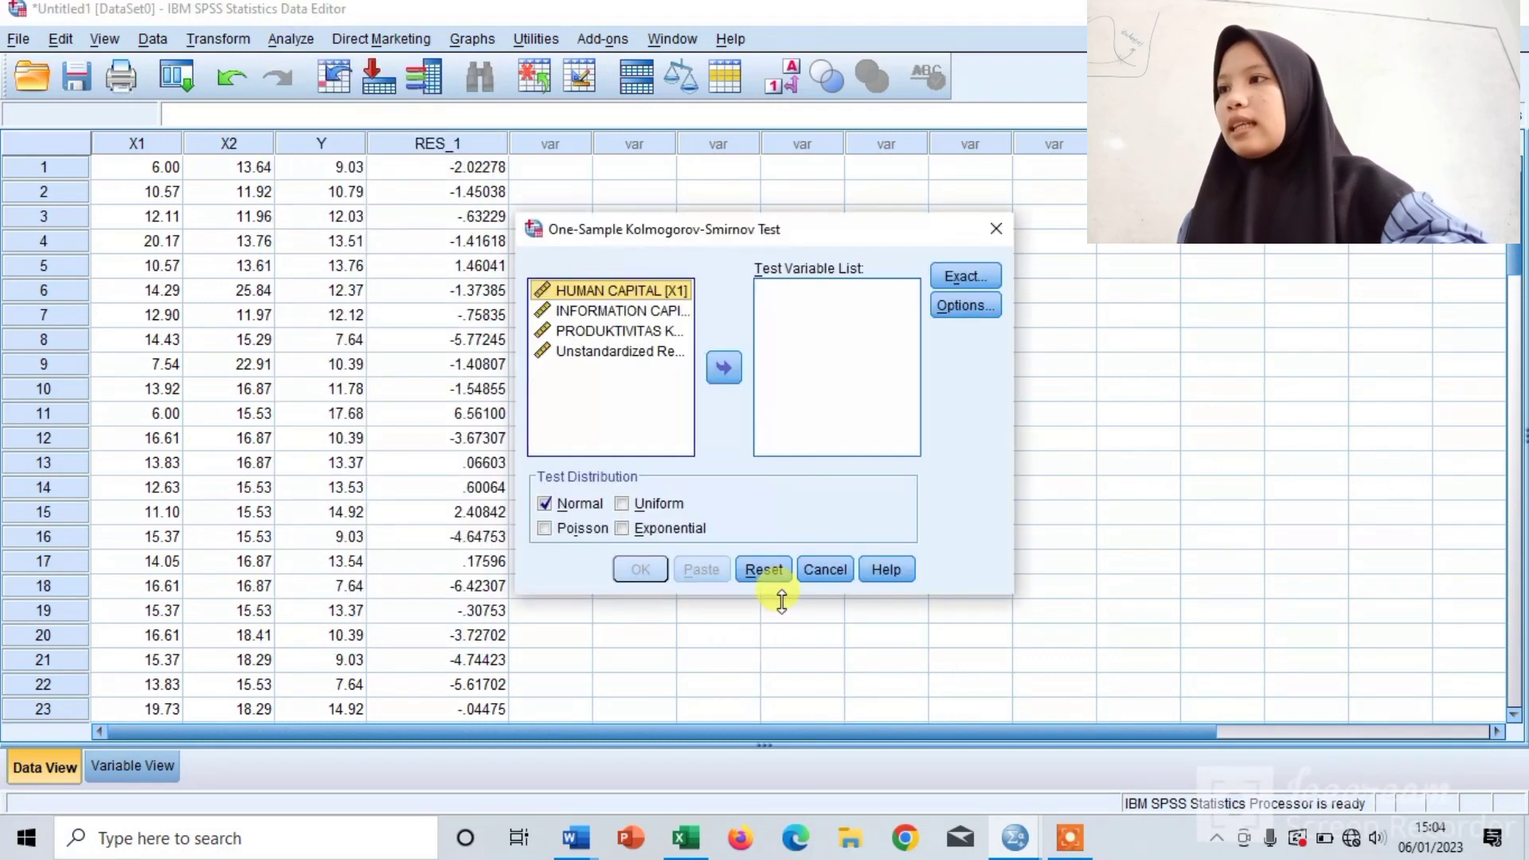
left_click(641, 357)
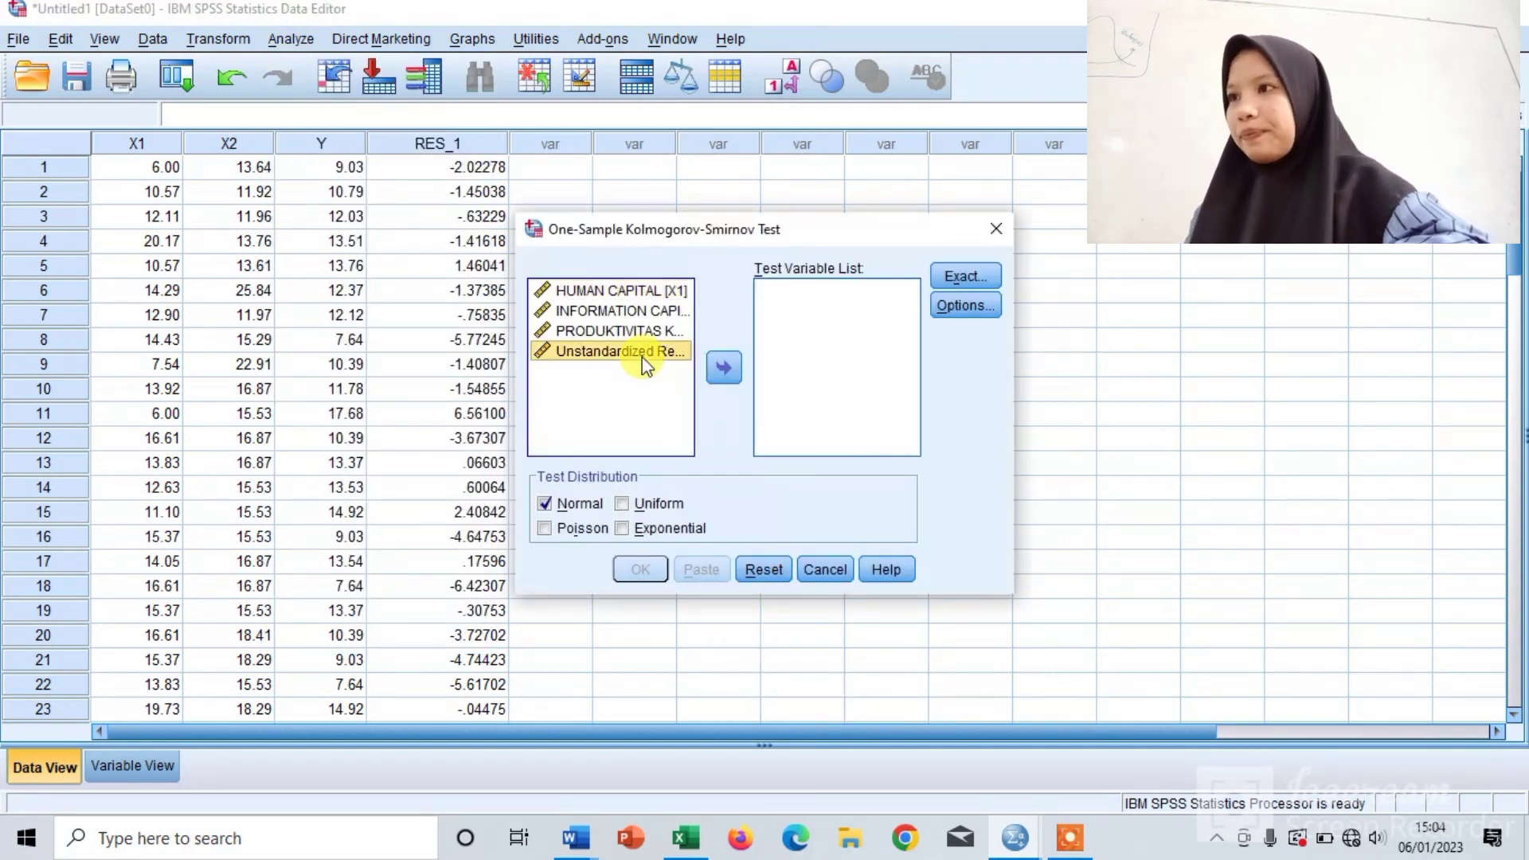
left_click(723, 368)
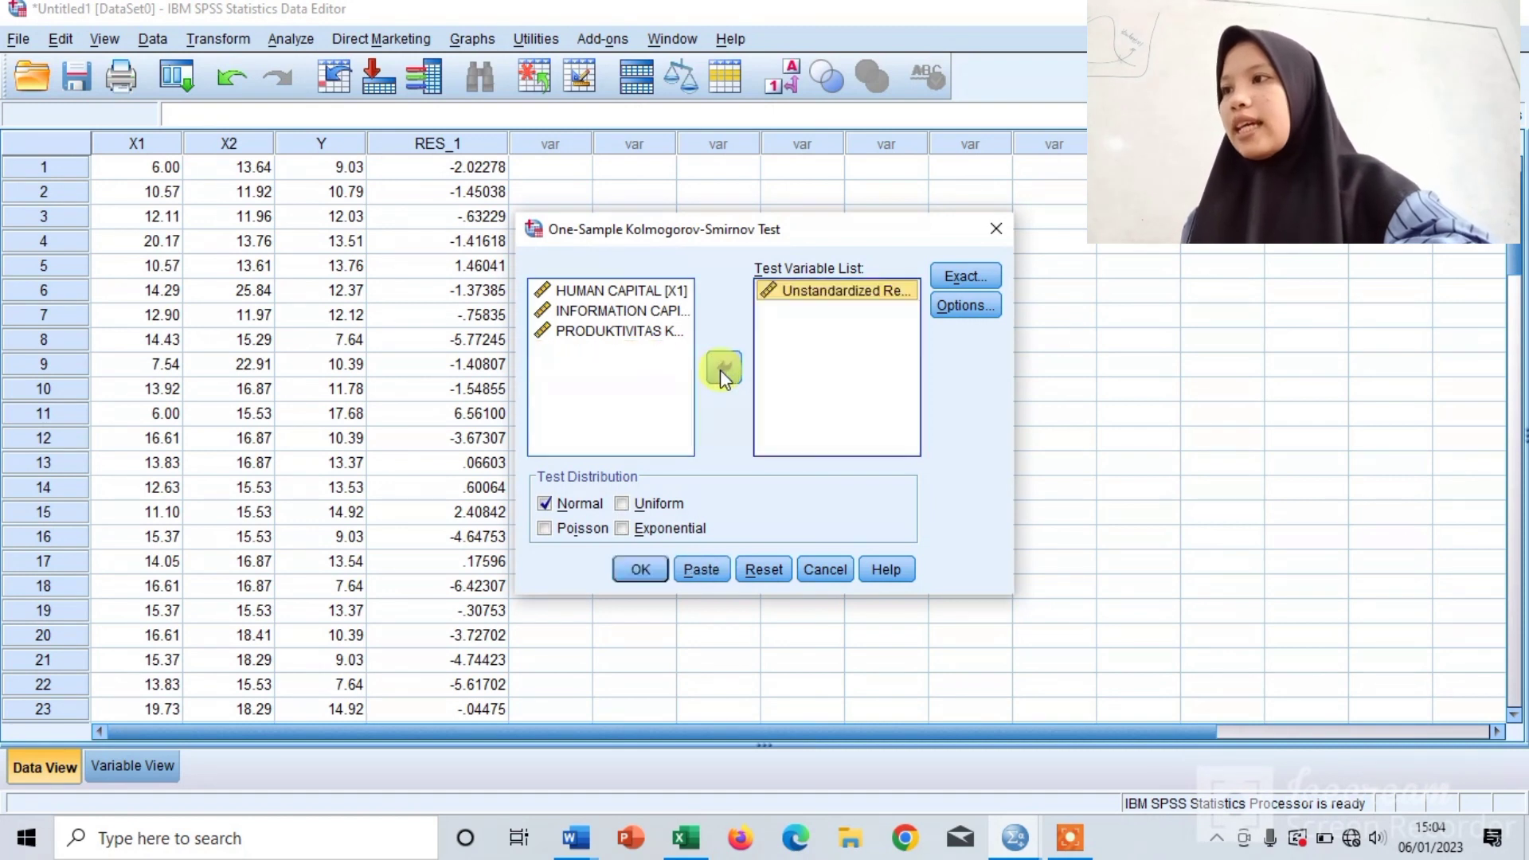
left_click(647, 567)
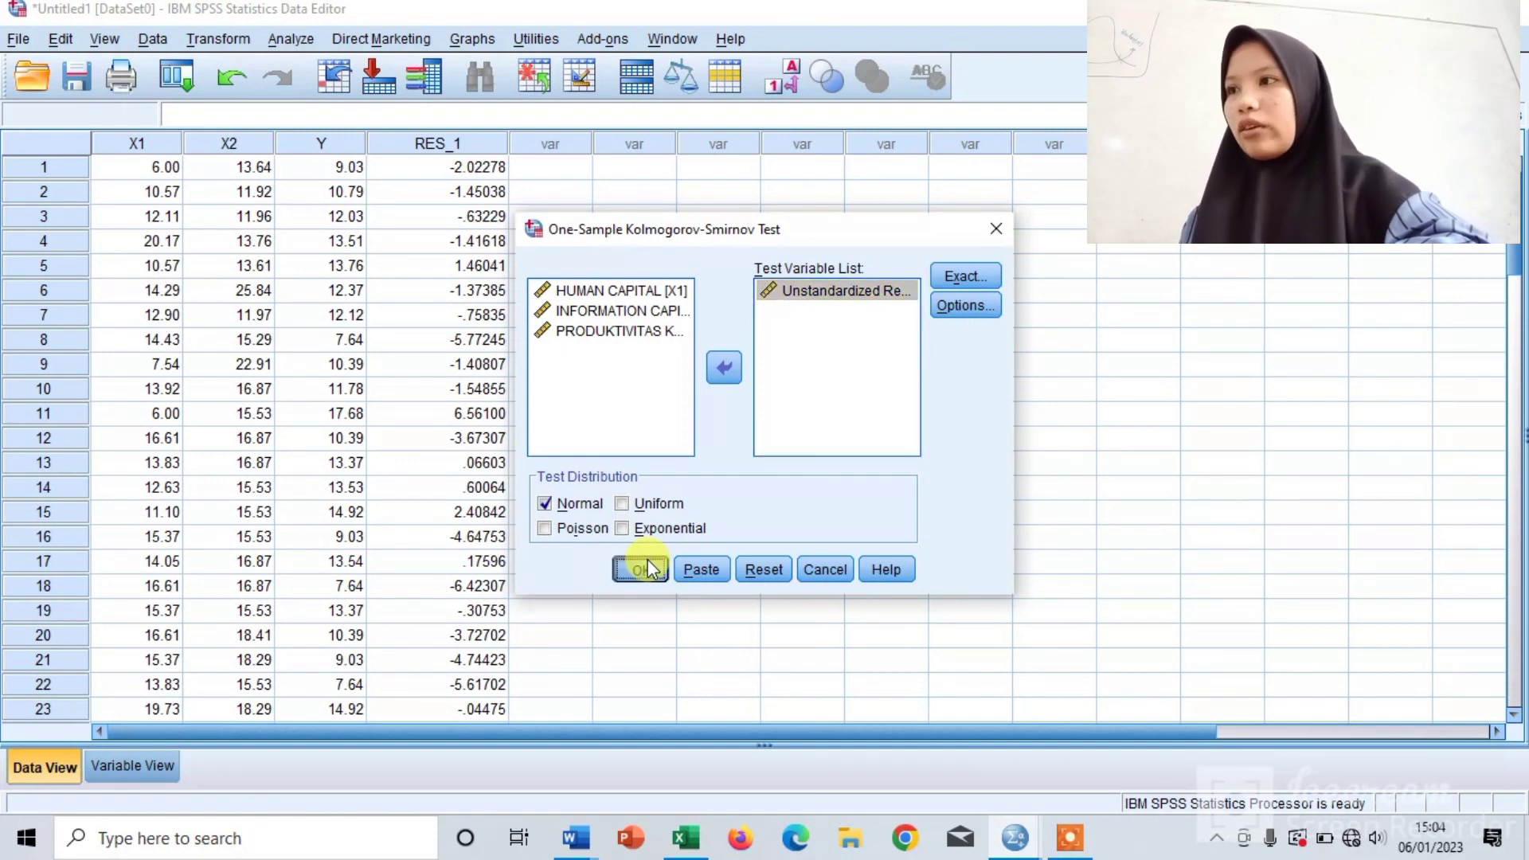
left_click(649, 567)
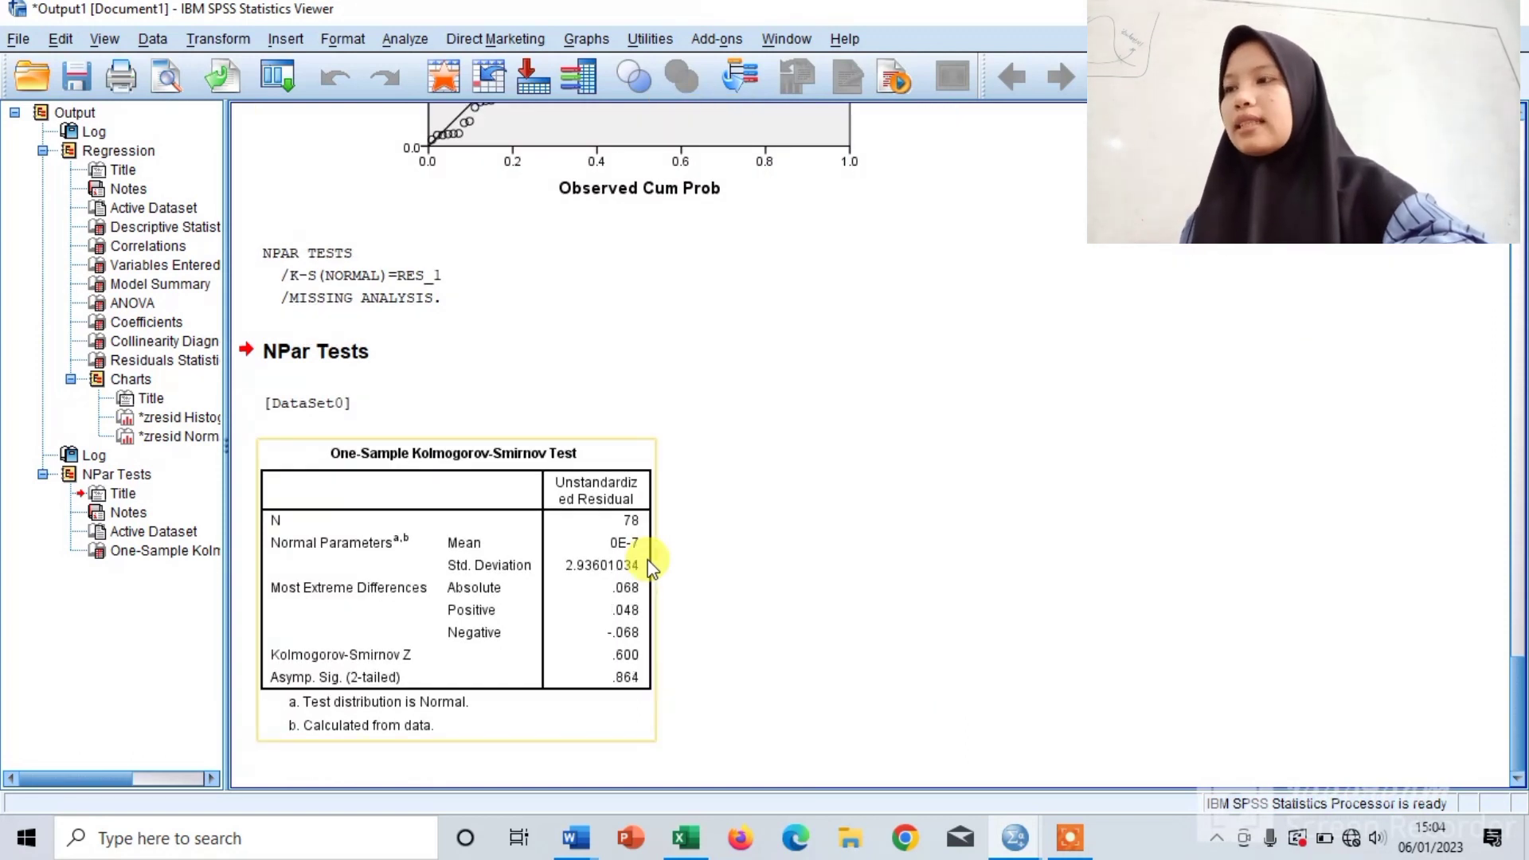
left_click(777, 618)
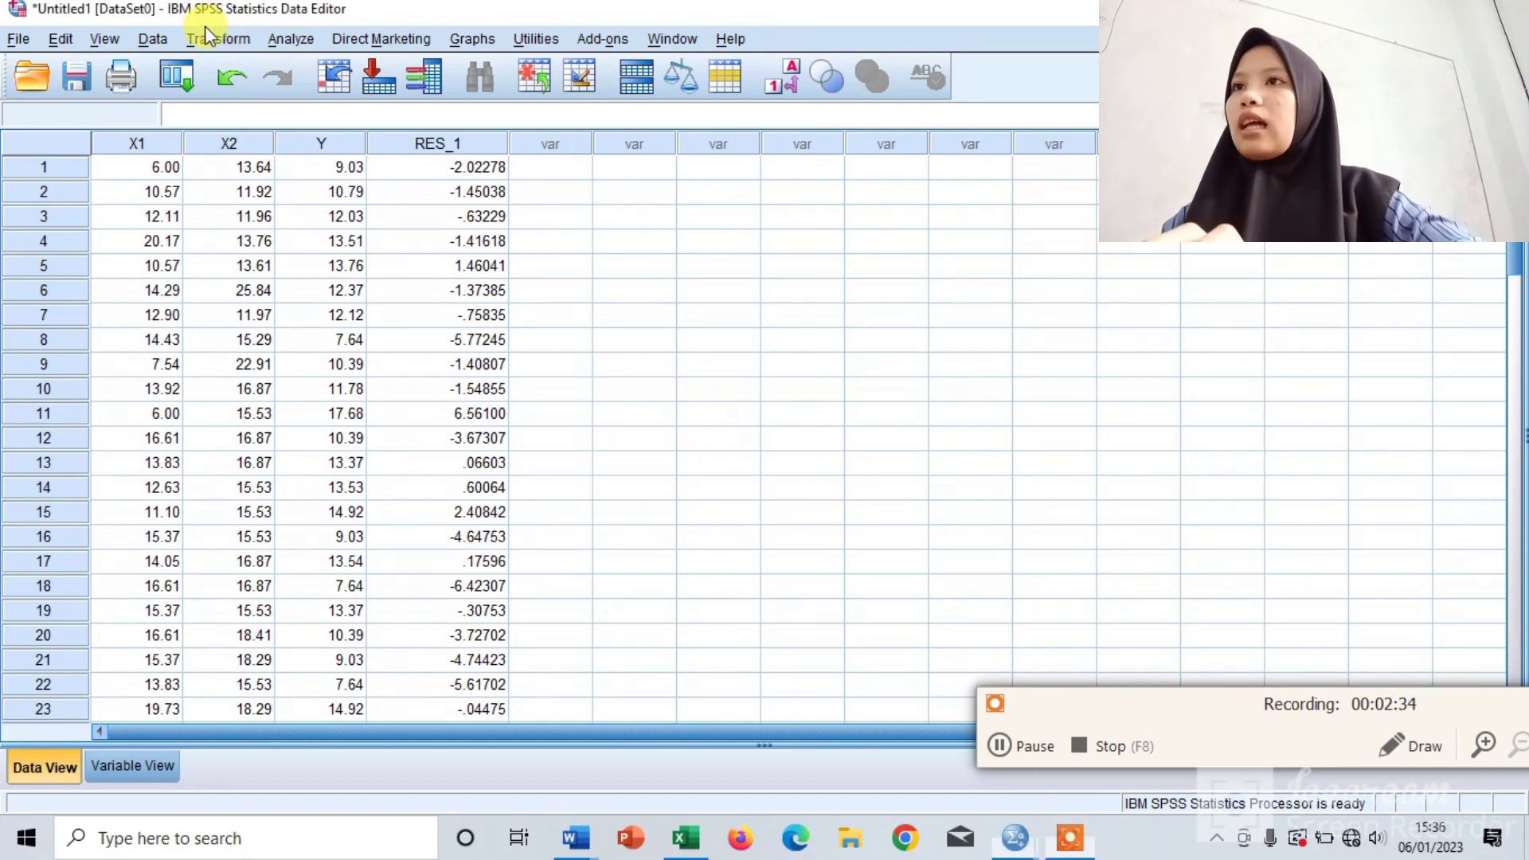
- Start computing a new variable with Abs_ResY as the target variable name
left_click(209, 38)
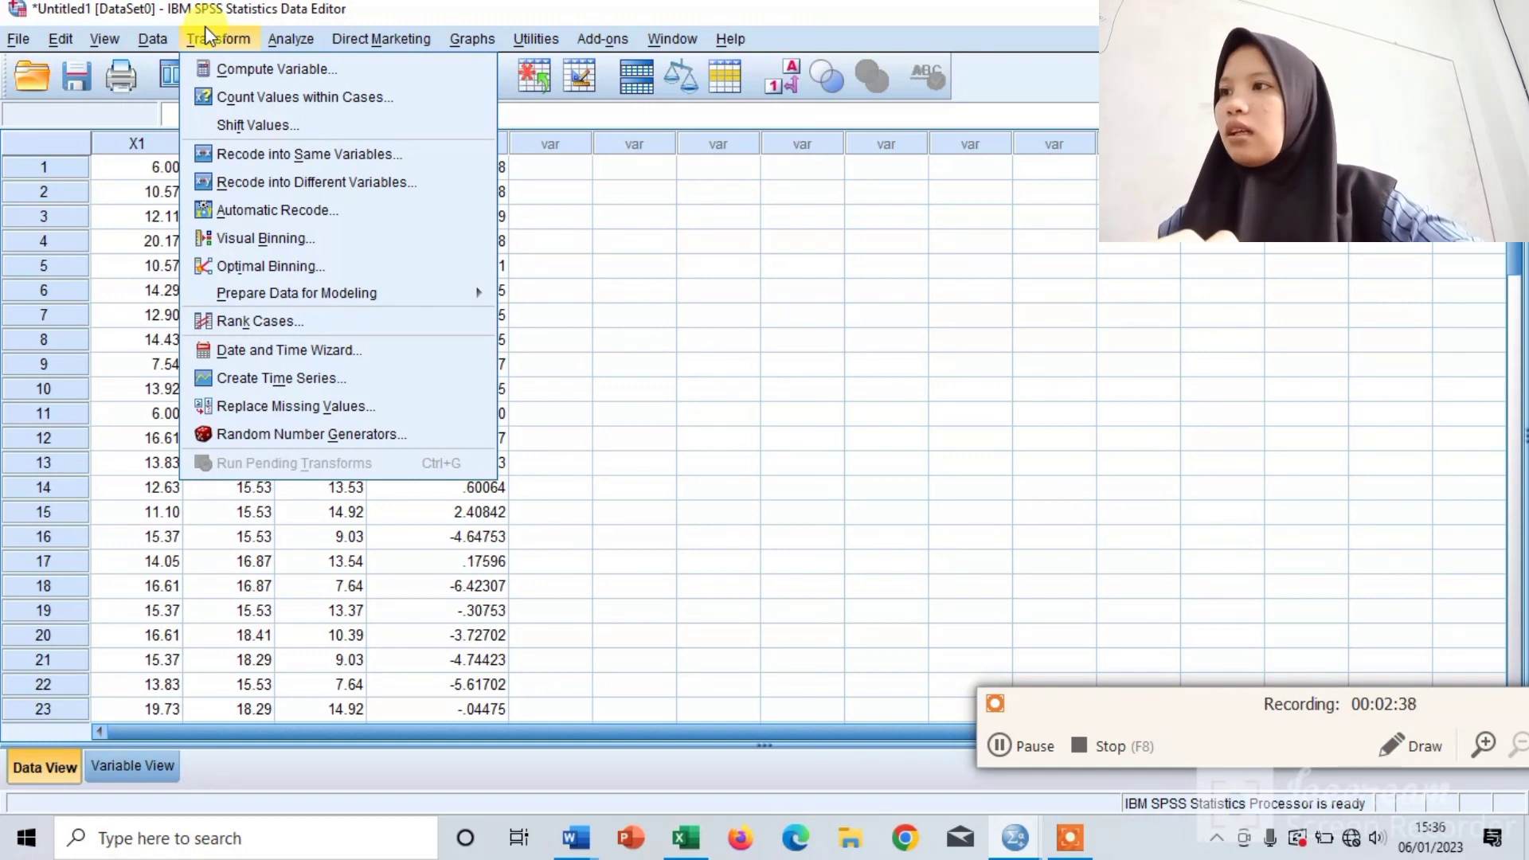
left_click(288, 38)
mouse_move(285, 71)
mouse_move(213, 43)
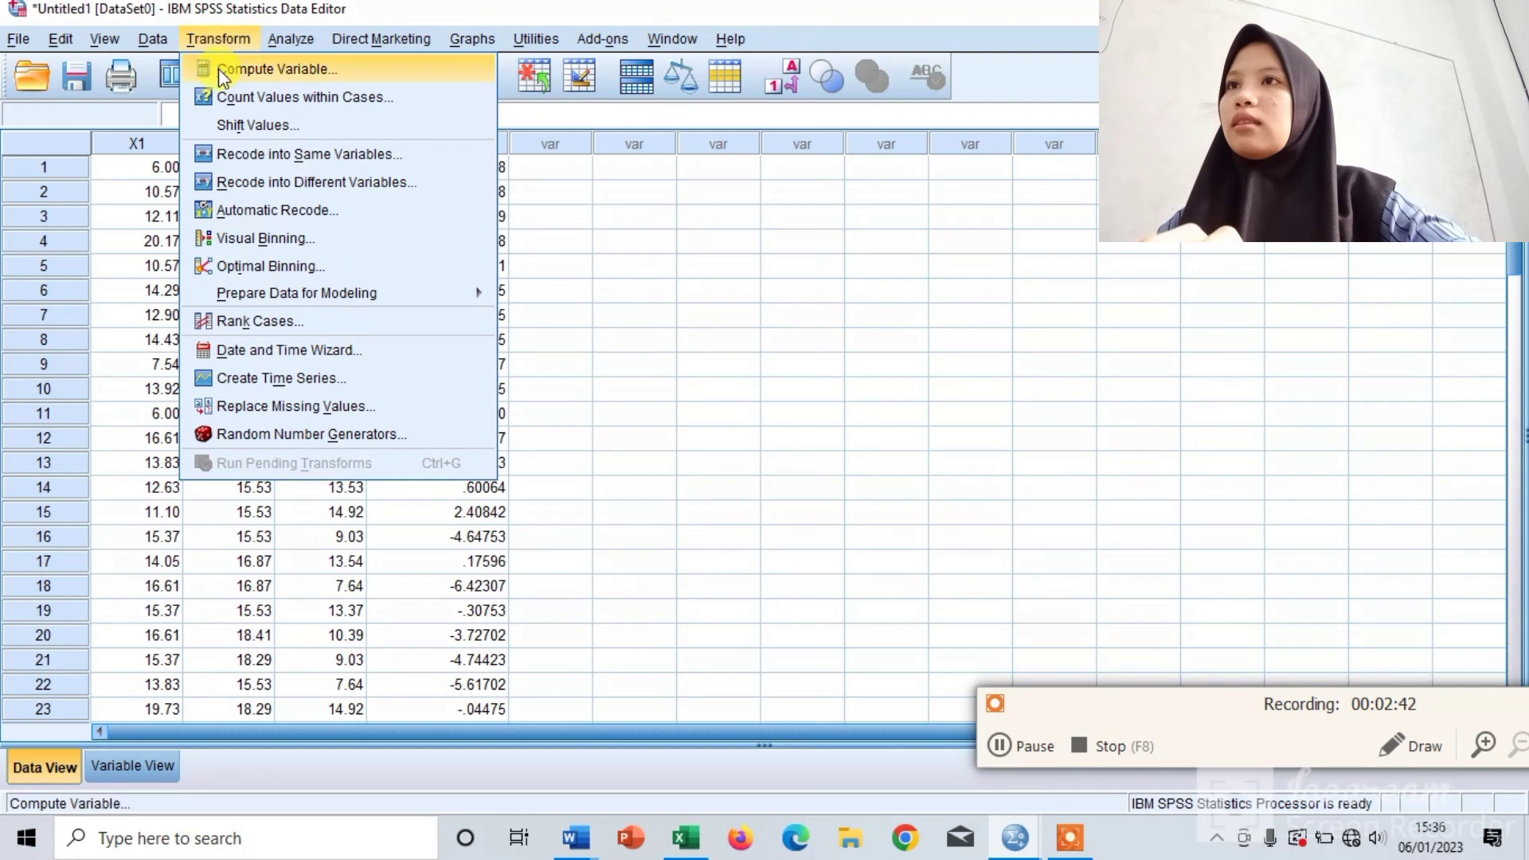
left_click(218, 68)
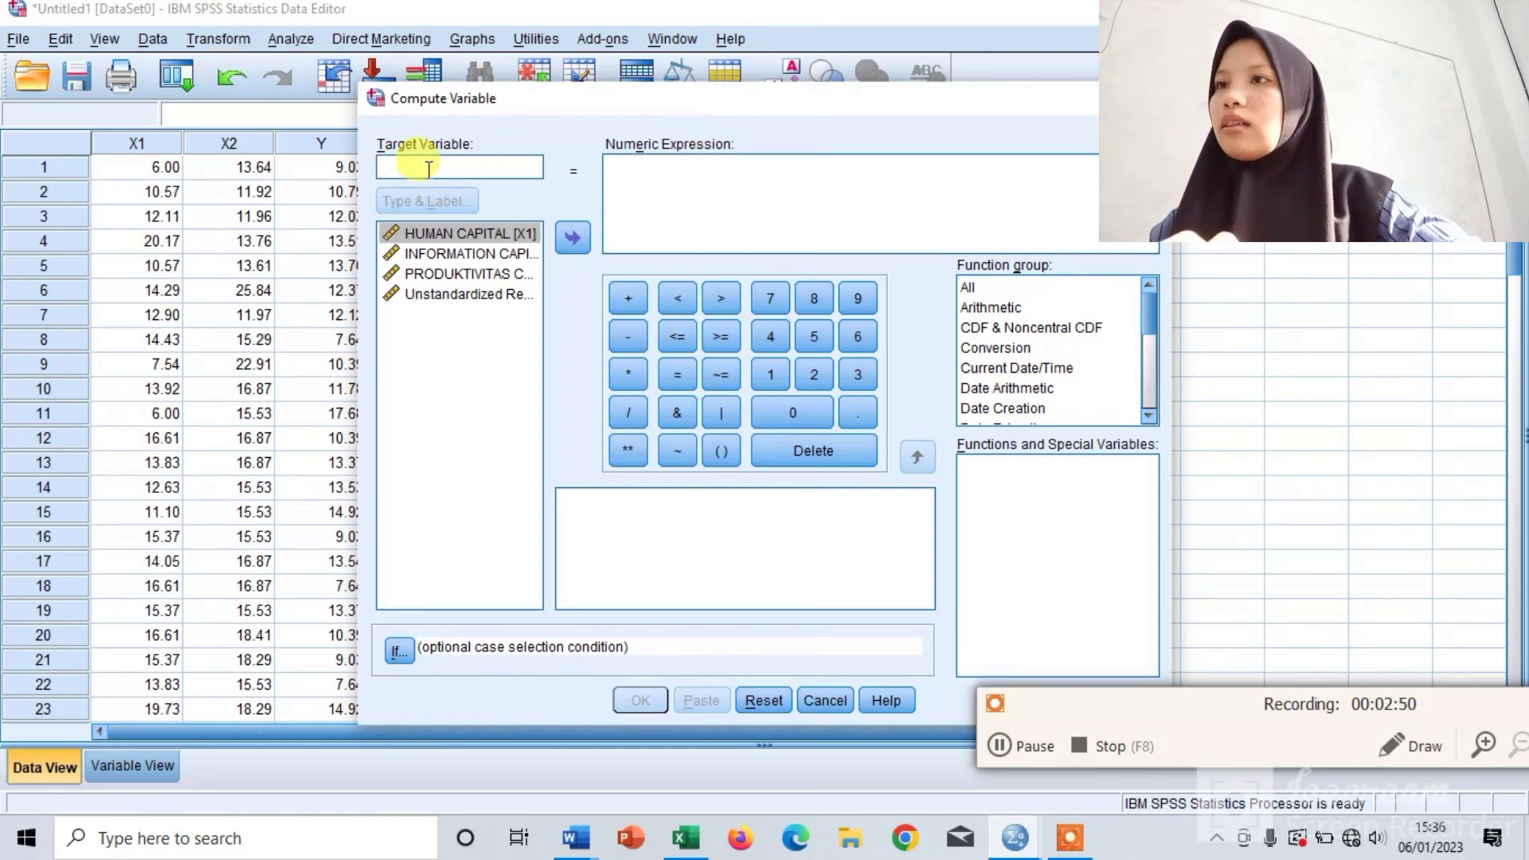
type("AB")
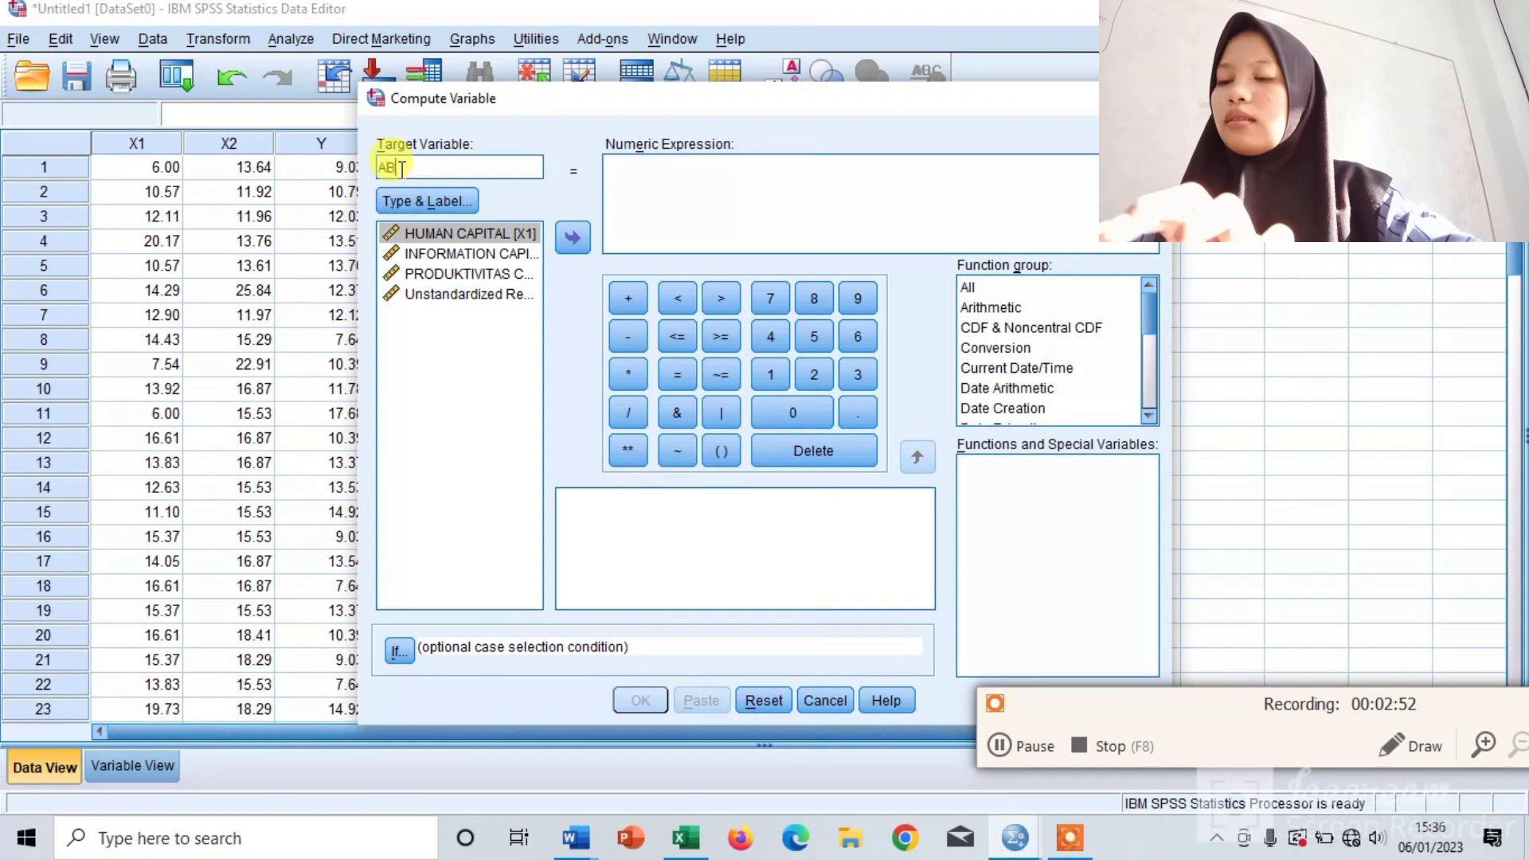
key("BackSpace")
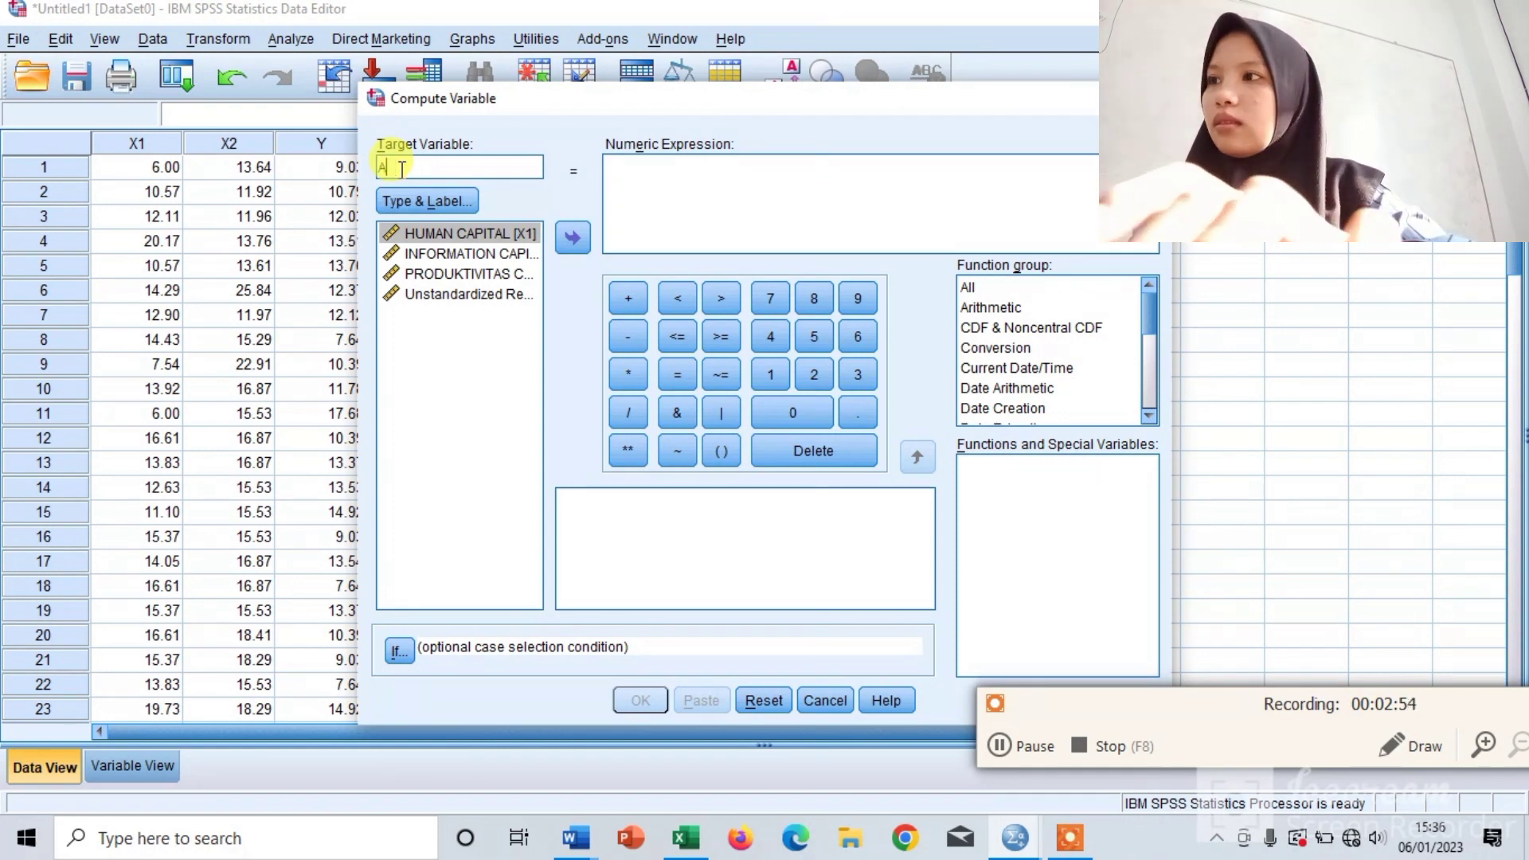
type("bs")
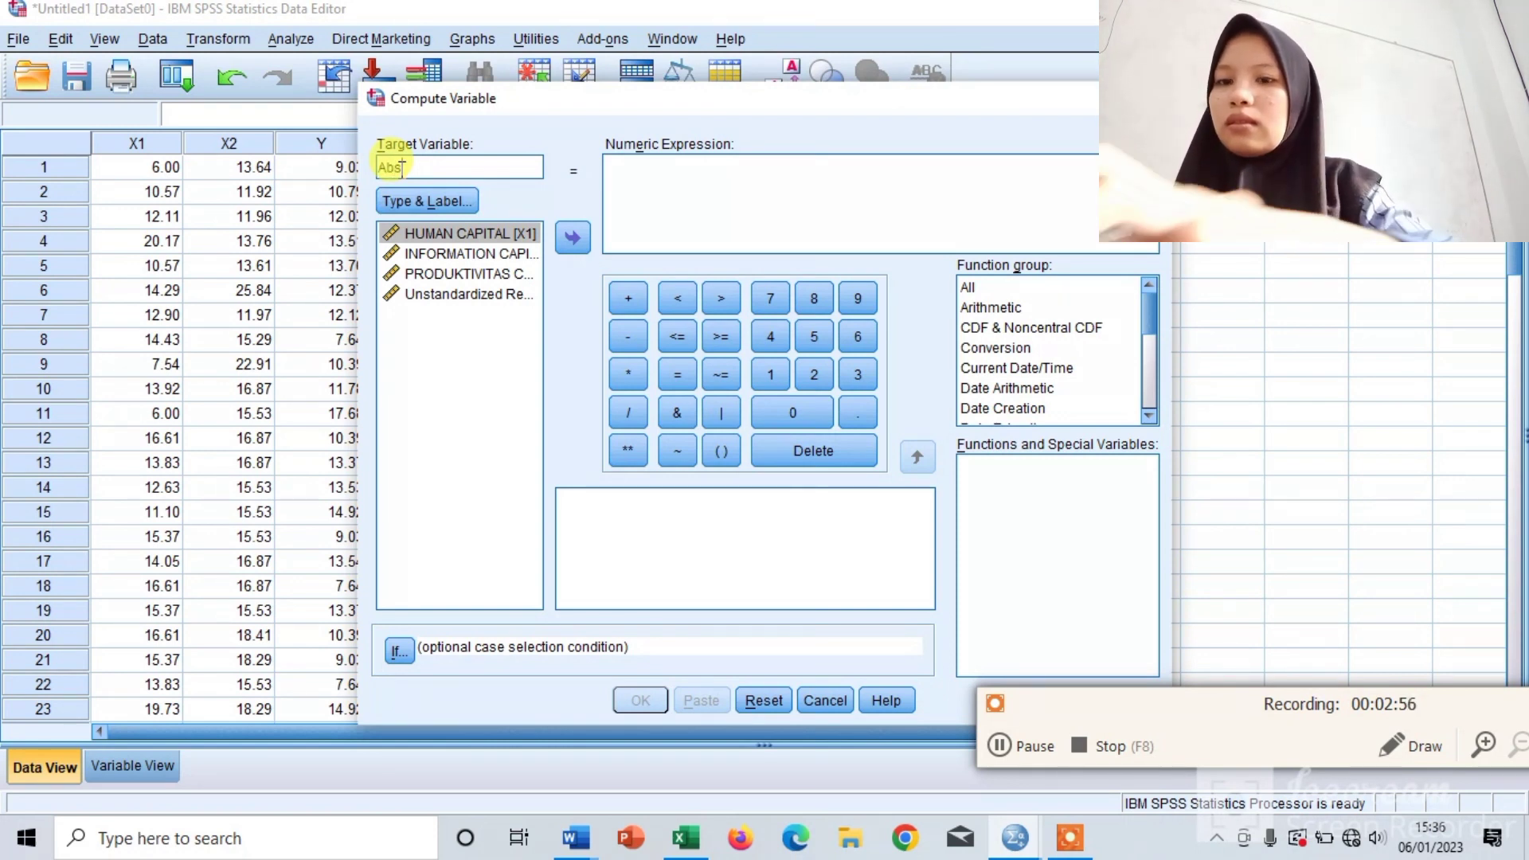
type("____")
key("BackSpace")
key("BackSpace")
key("BackSpace")
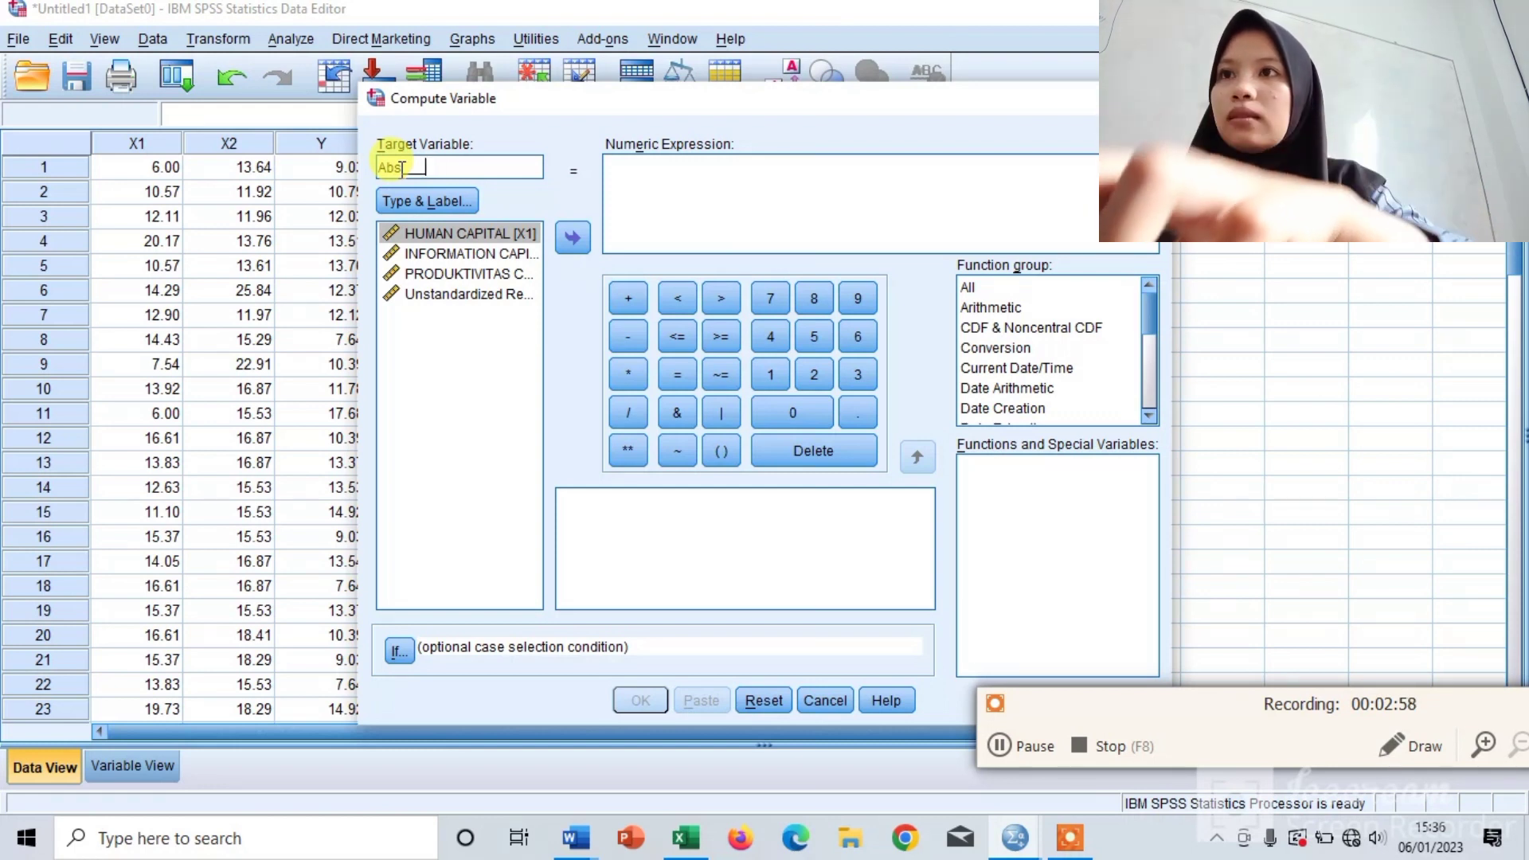
type("Re")
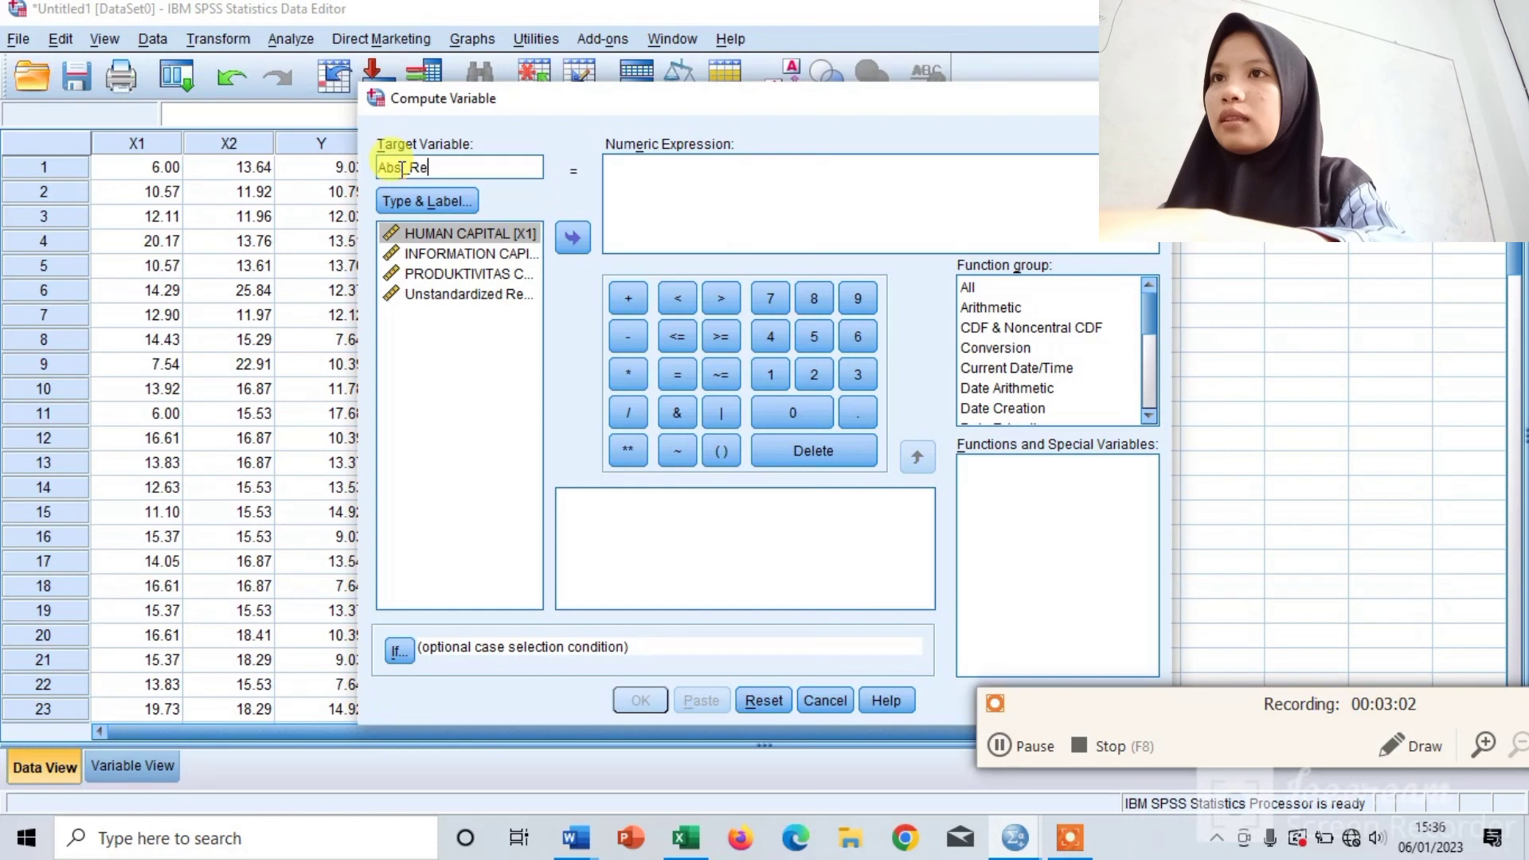
type("sY")
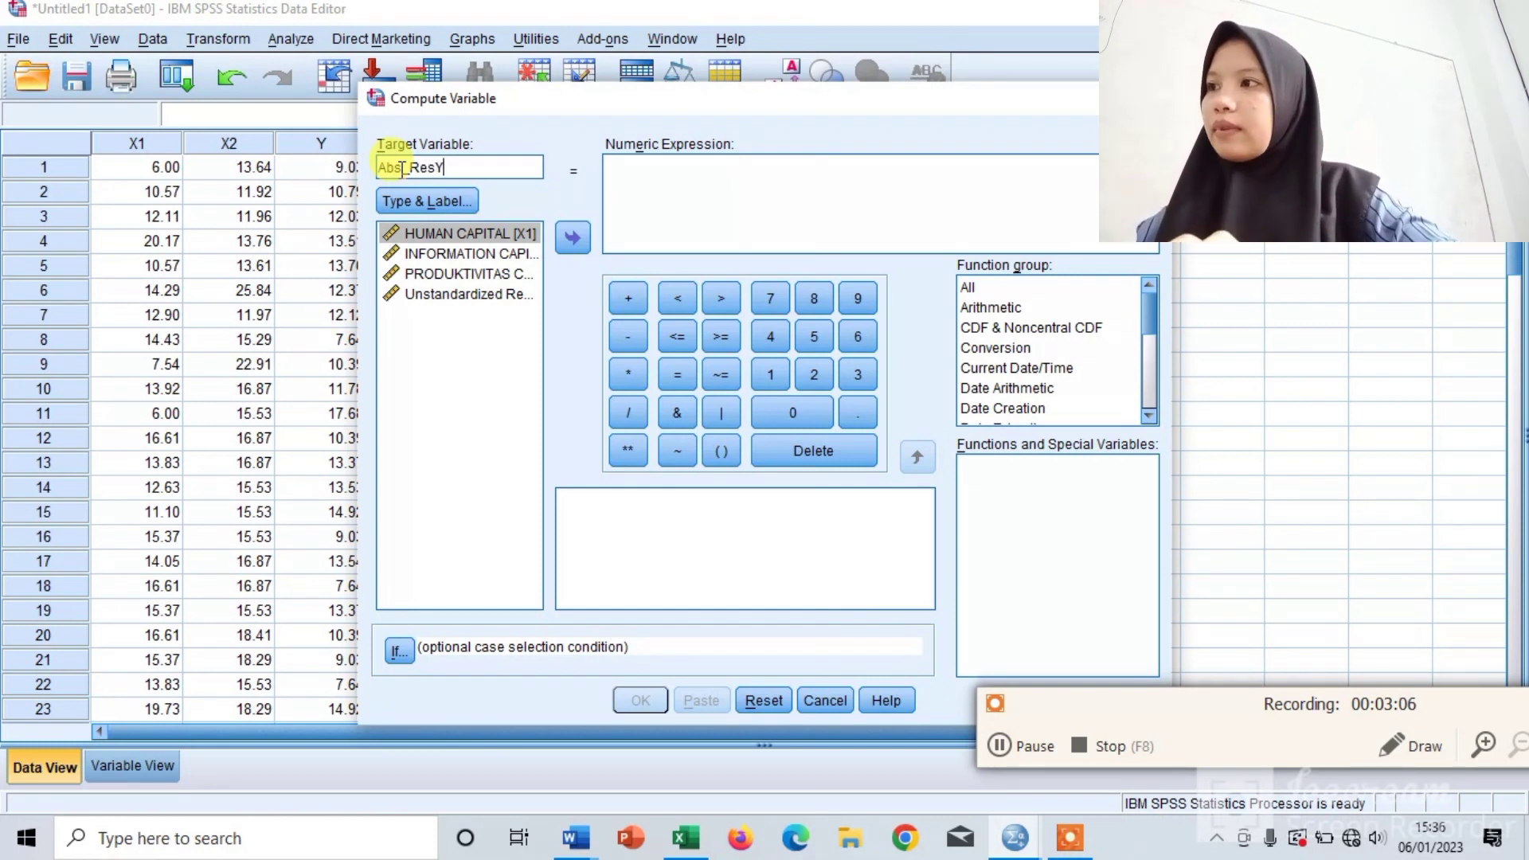
- Define the numeric expression as ABS(RES_1) using the Abs function and the unstandardized residual, and compute the variable
left_click(619, 182)
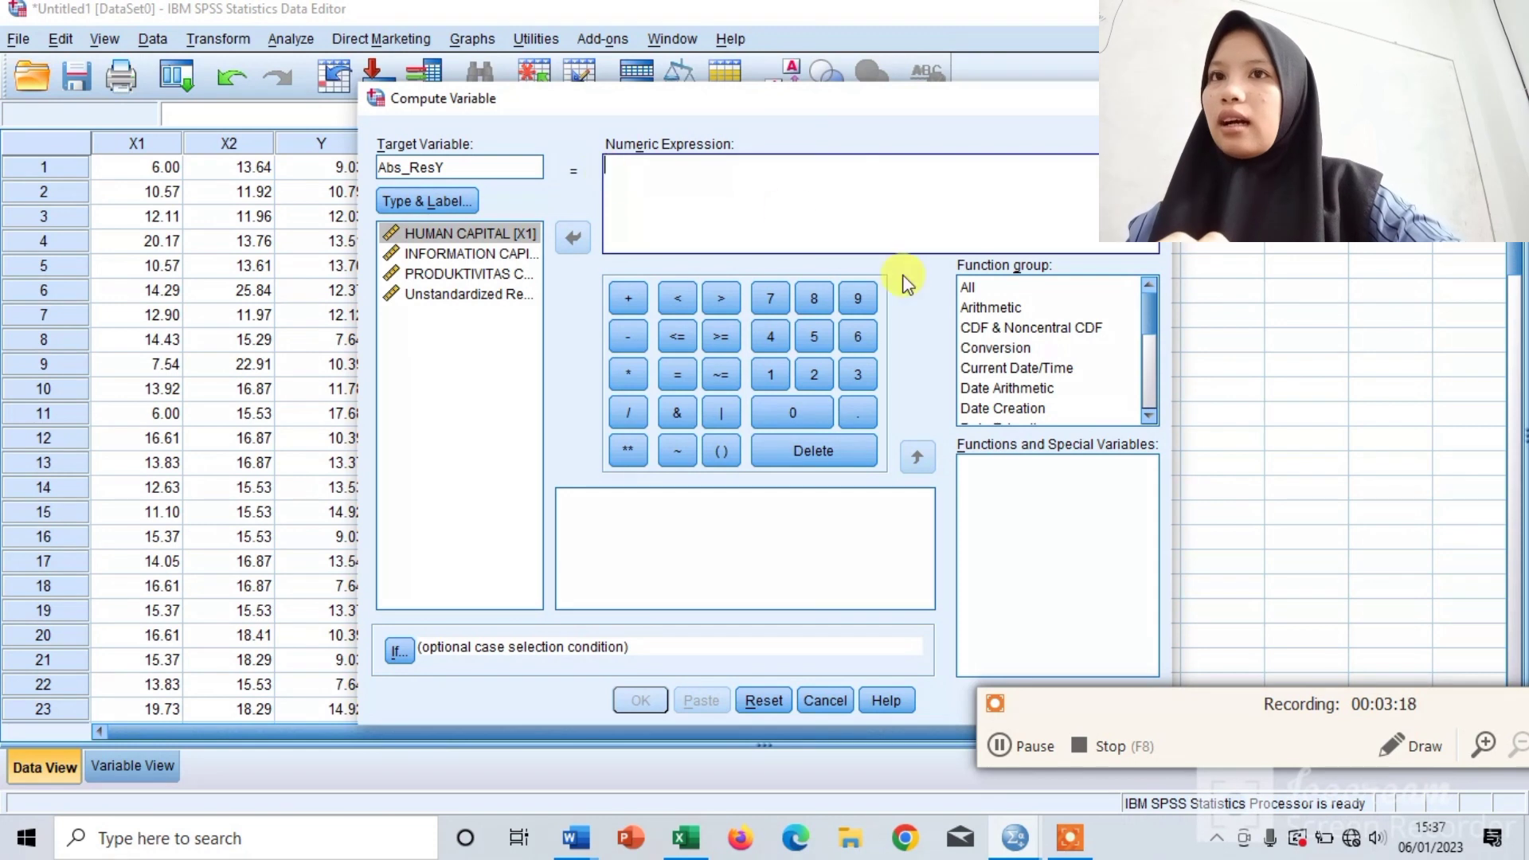
left_click(971, 286)
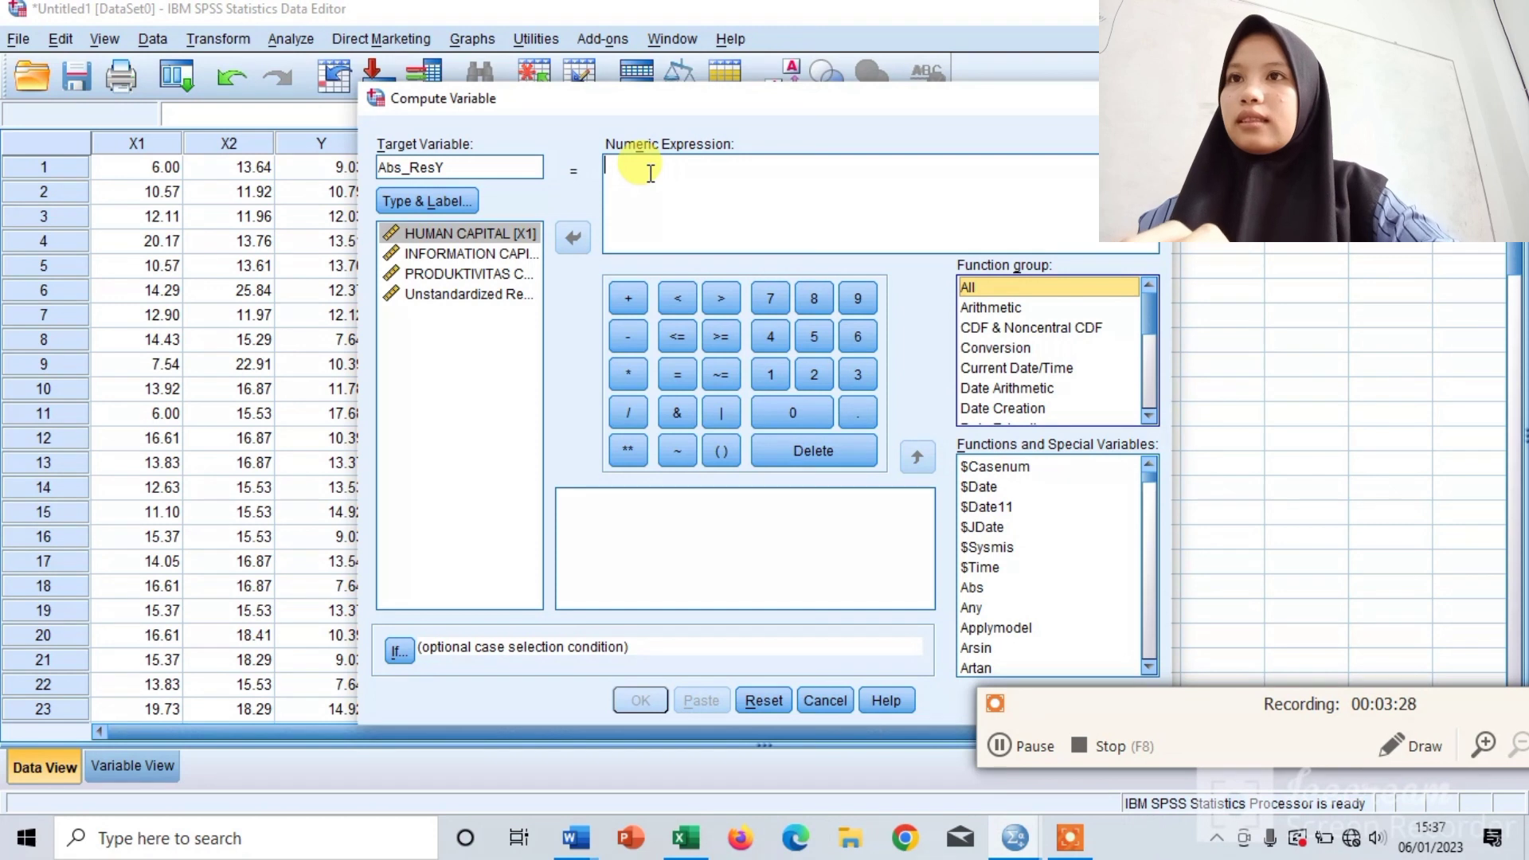
double_click(998, 594)
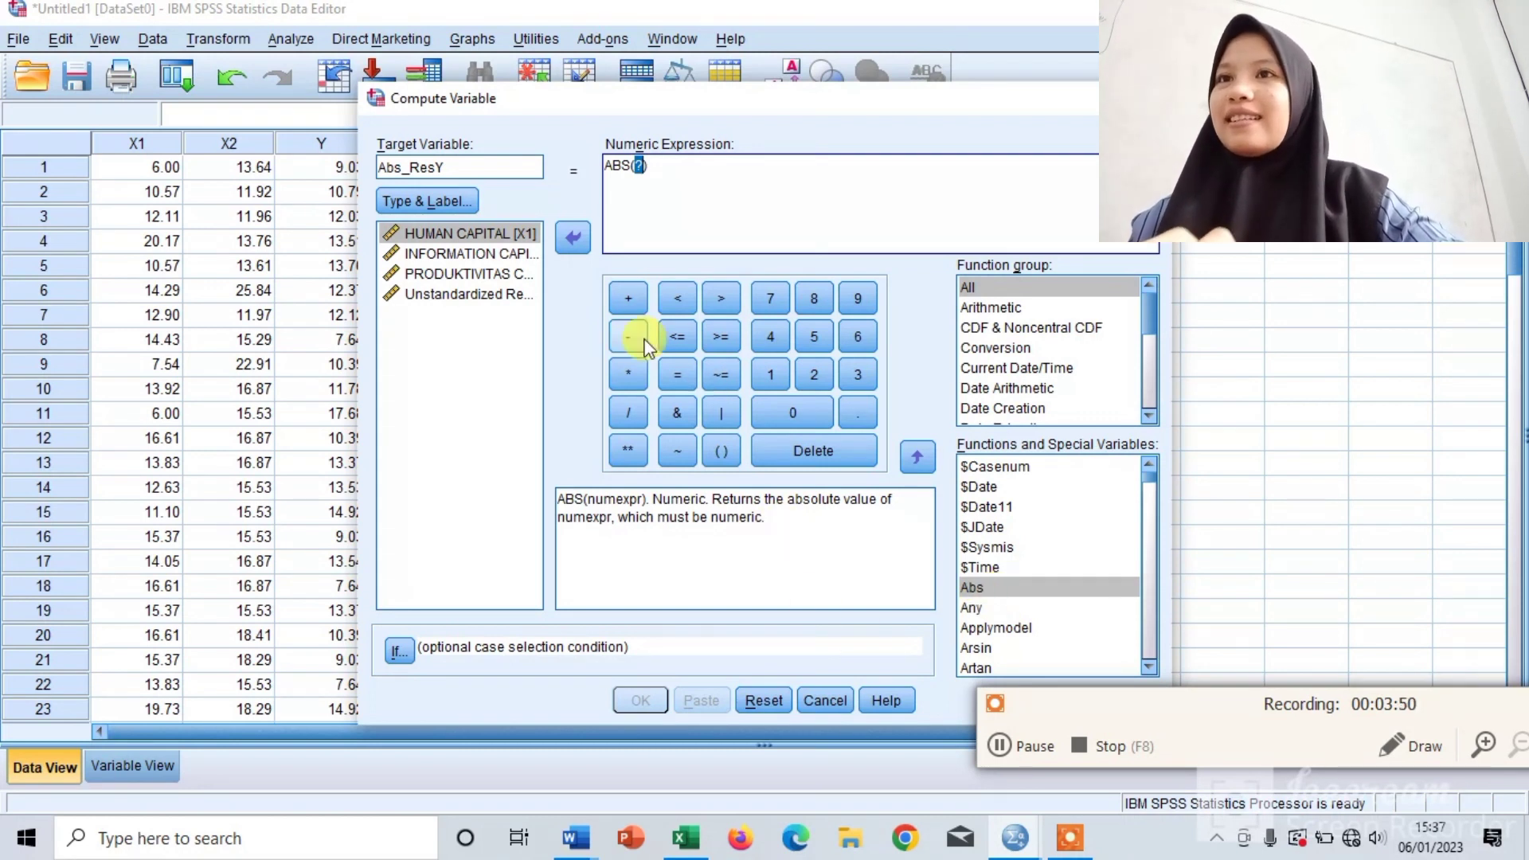
left_click(441, 296)
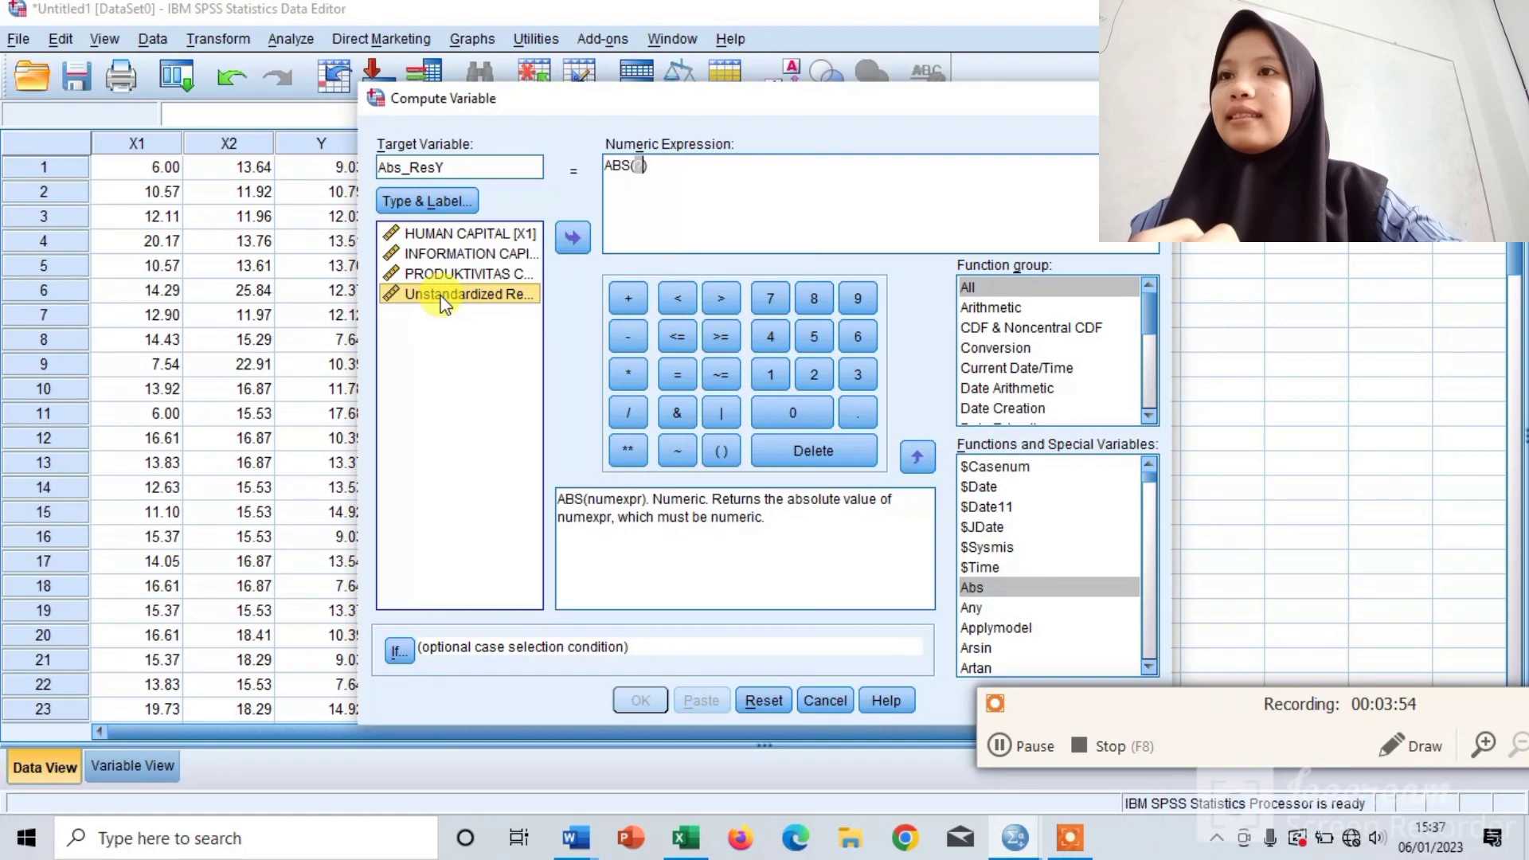
left_click(570, 236)
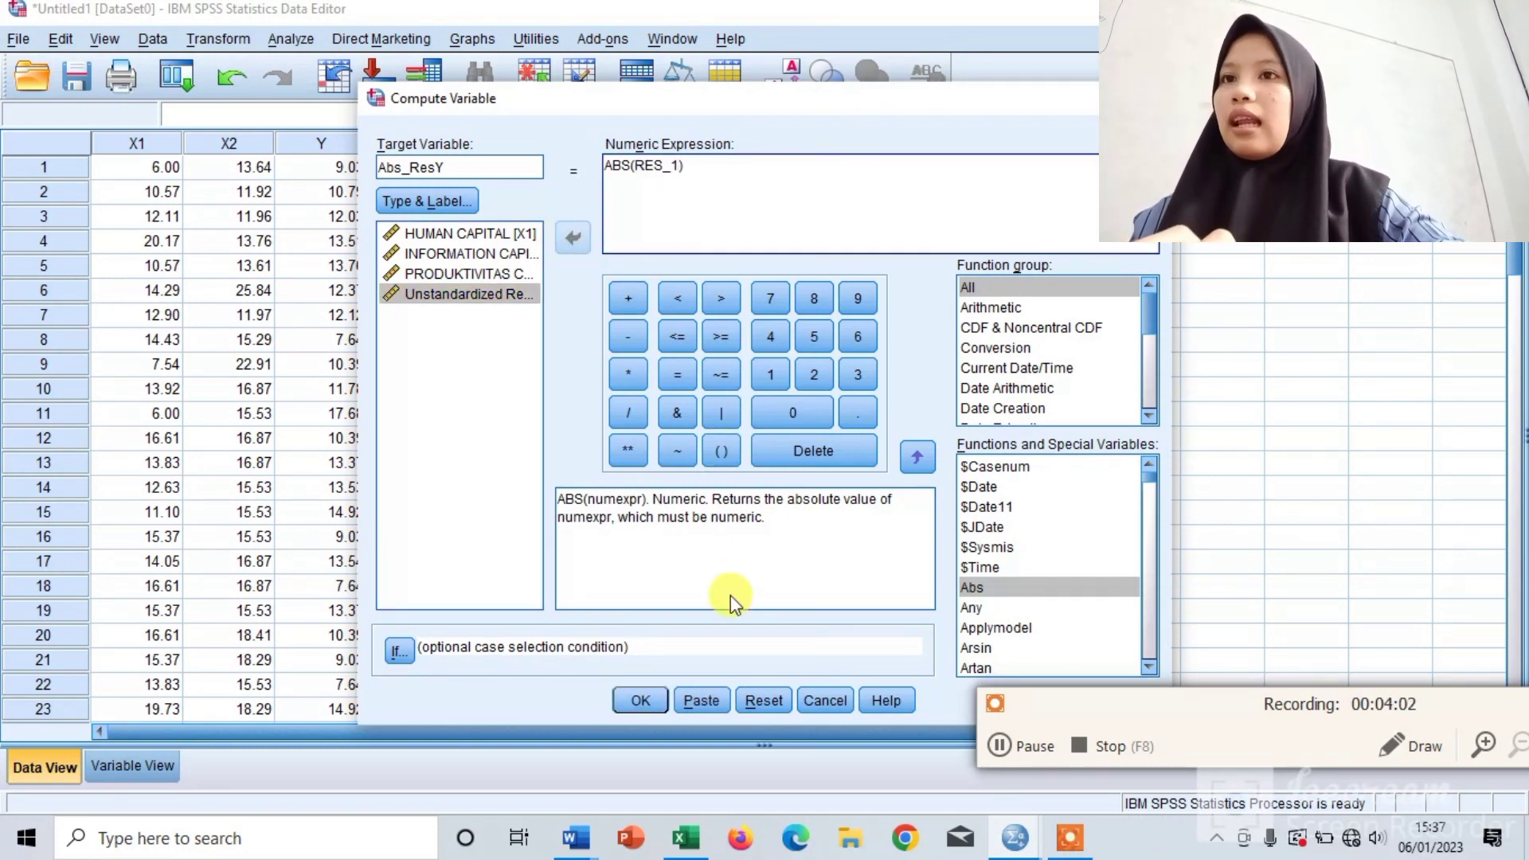
left_click(641, 701)
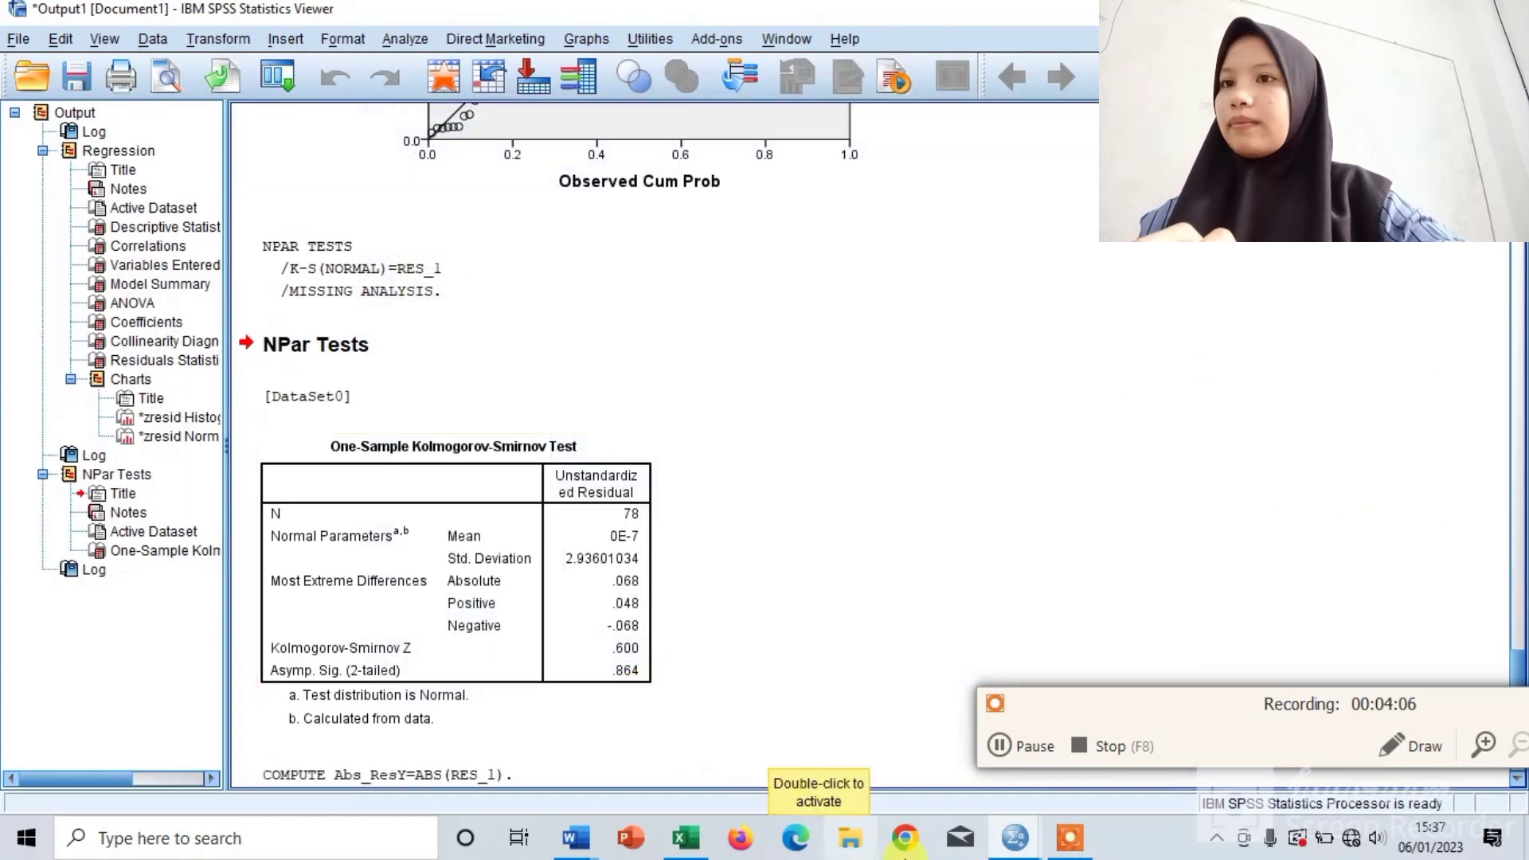
- Return to the dataset and set up a linear regression with Abs_ResY replacing PRODUKTIVITAS CAPITAL [Y] as the dependent variable
mouse_move(1019, 842)
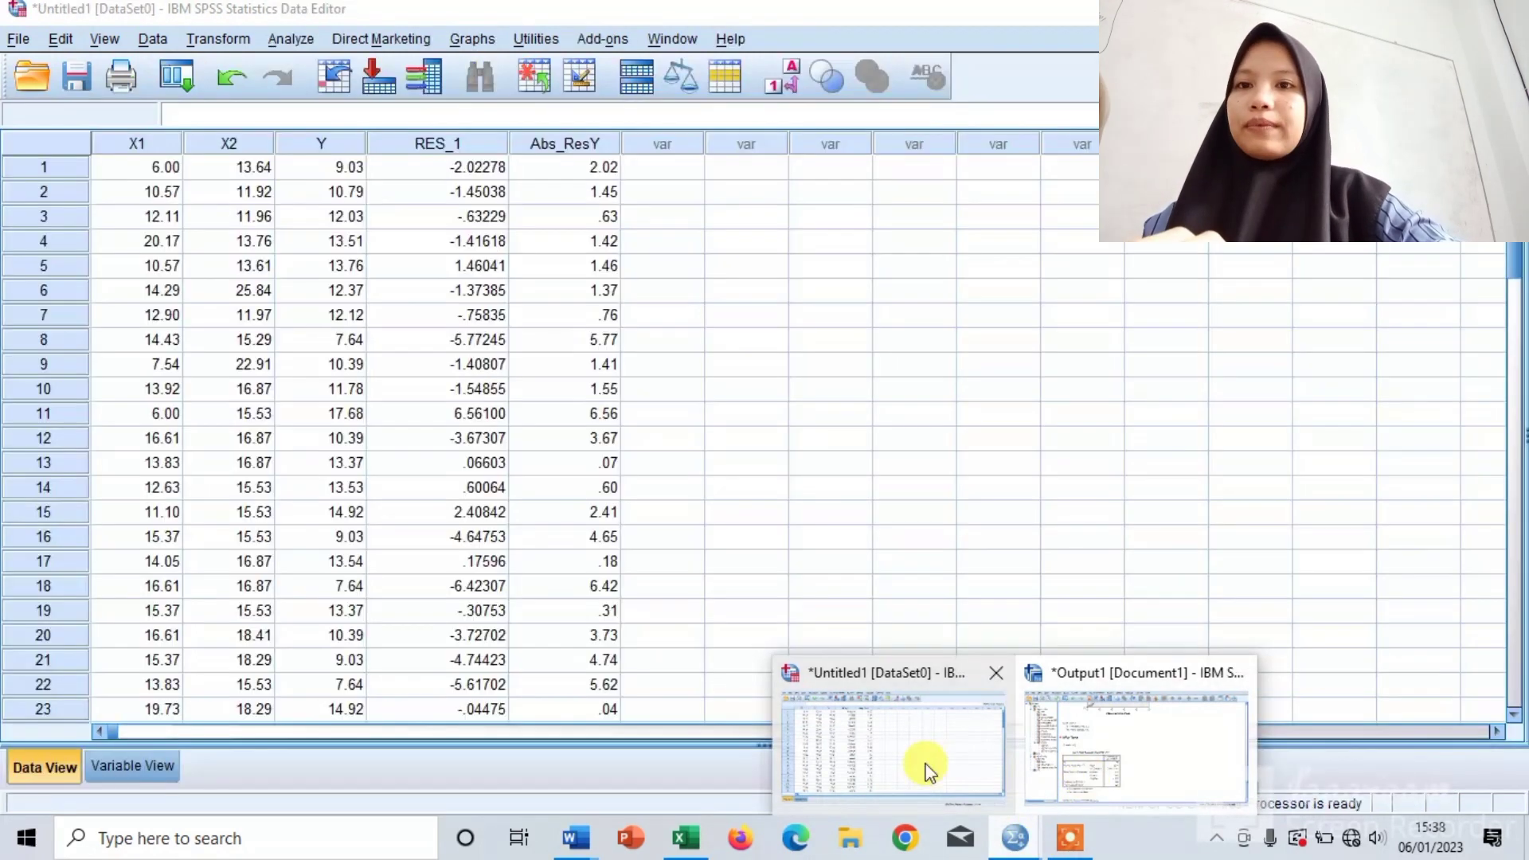
left_click(923, 769)
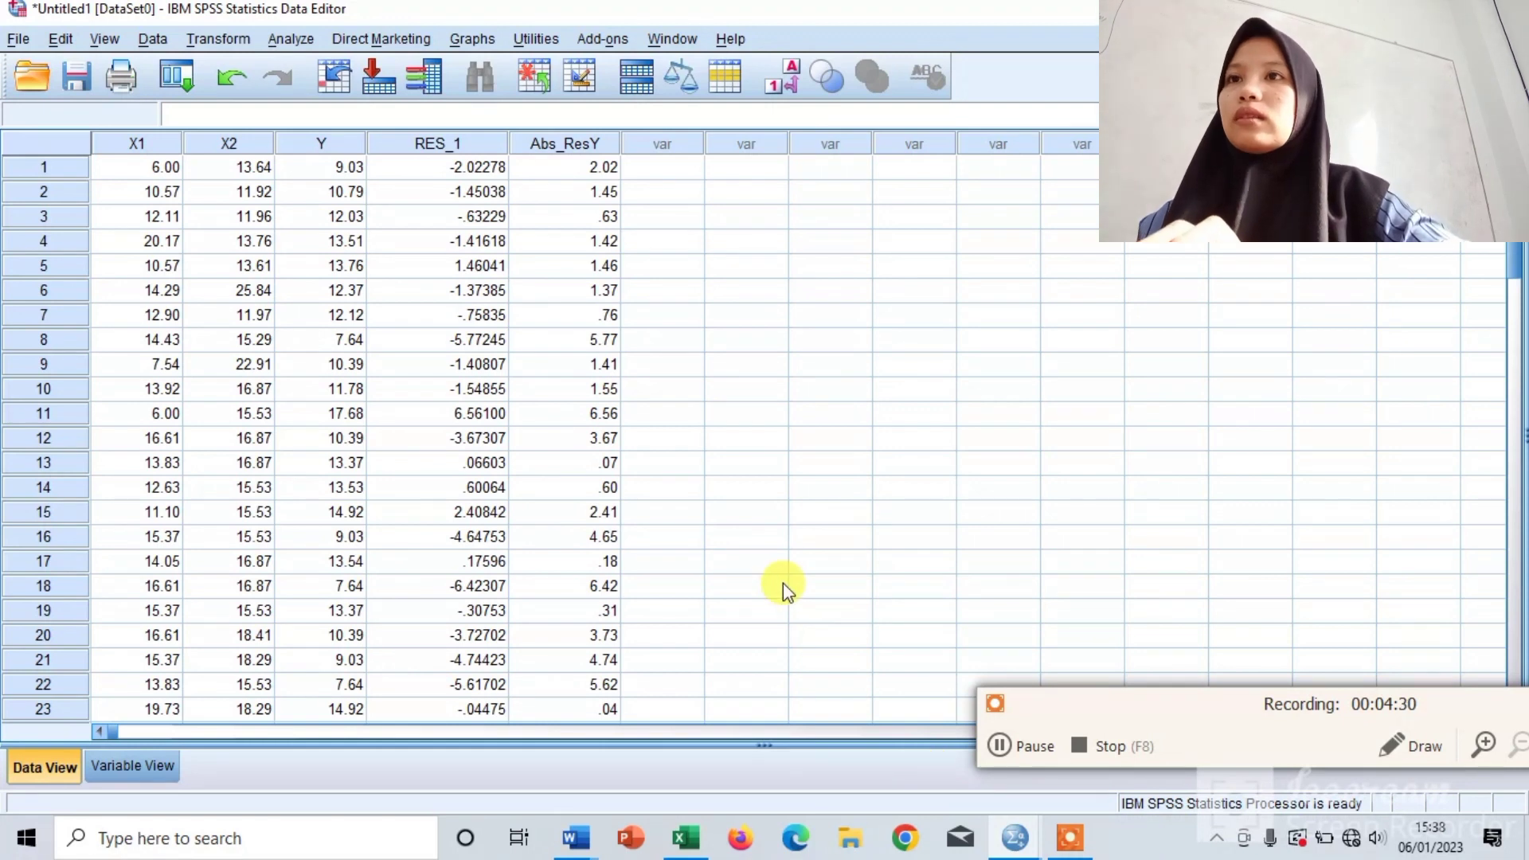
left_click(295, 42)
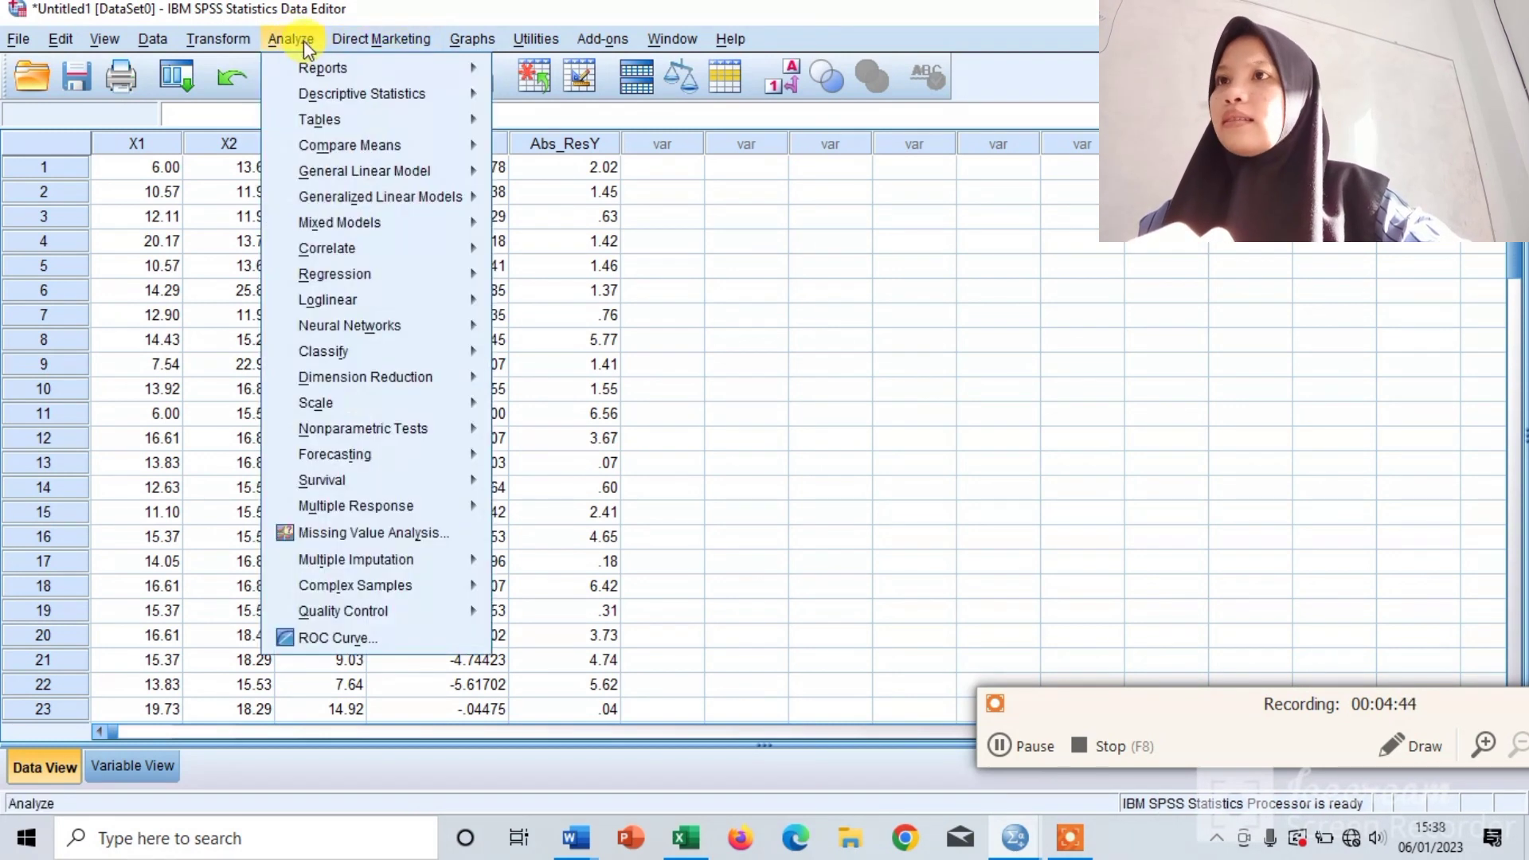
left_click(303, 42)
left_click(293, 41)
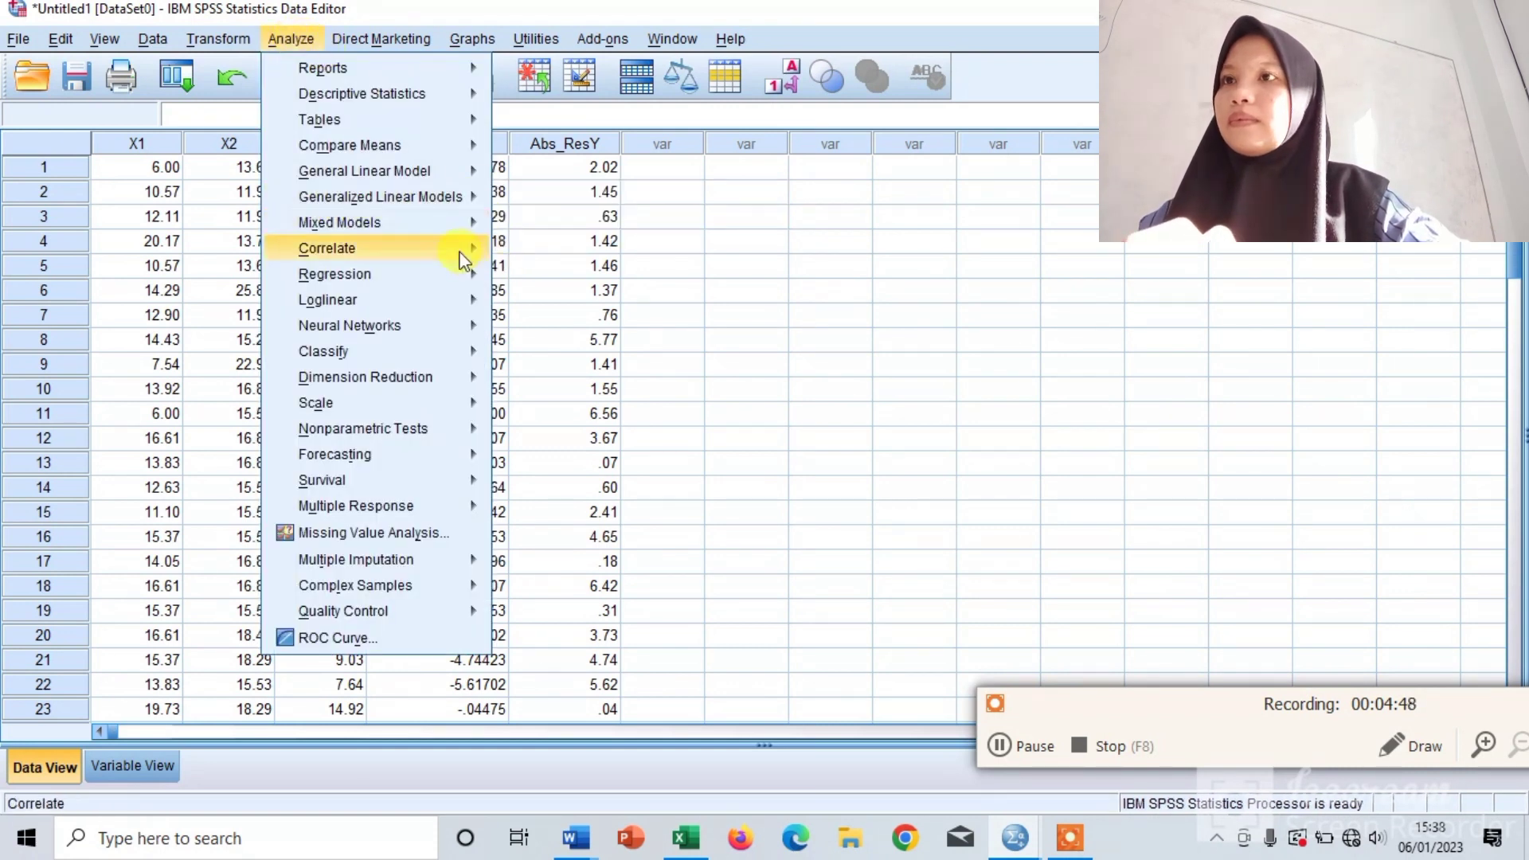
mouse_move(456, 277)
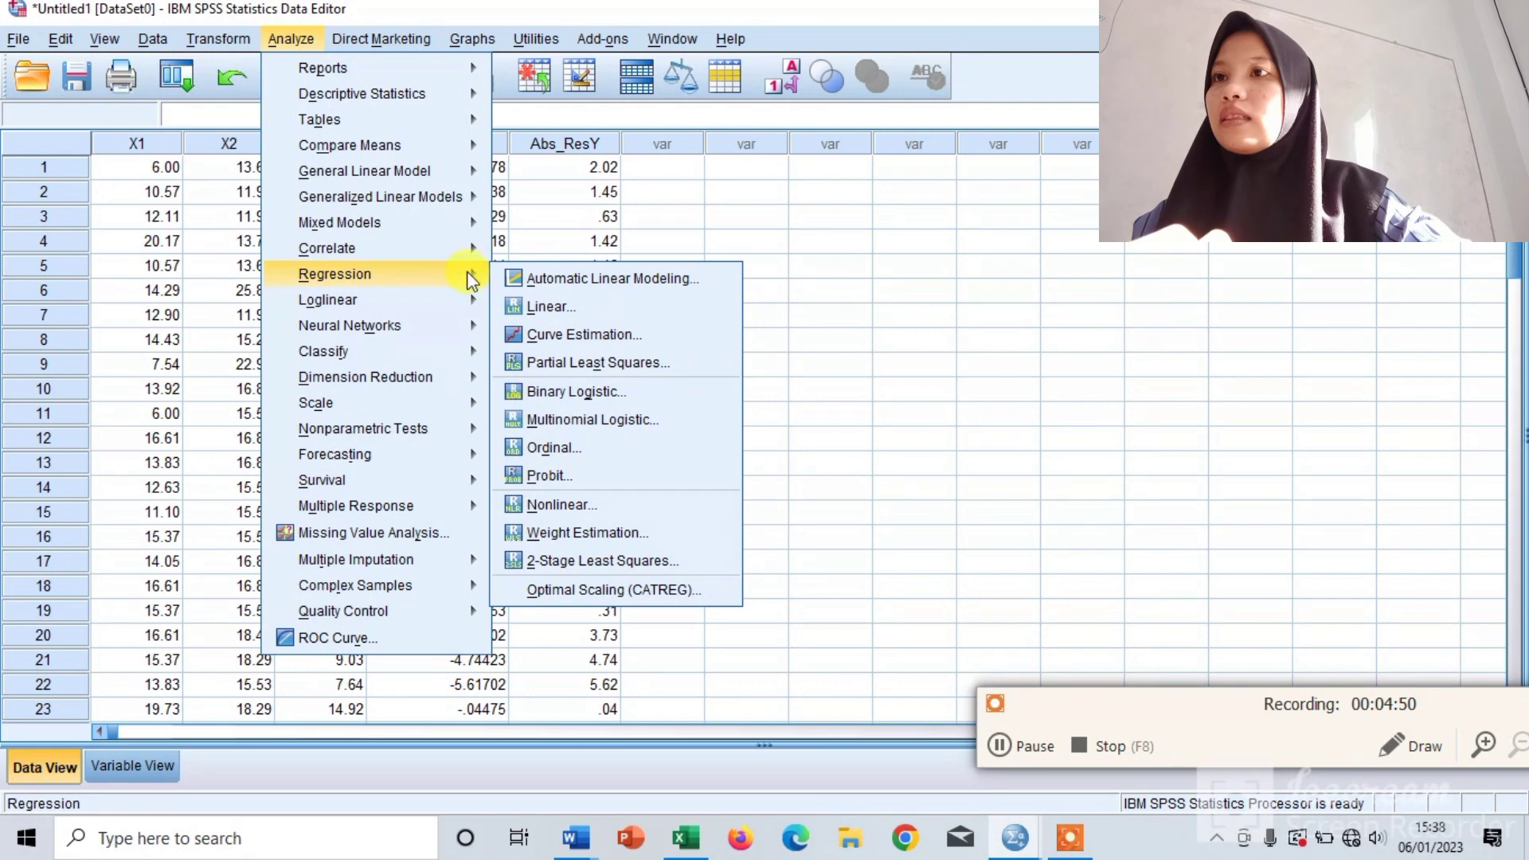
left_click(551, 307)
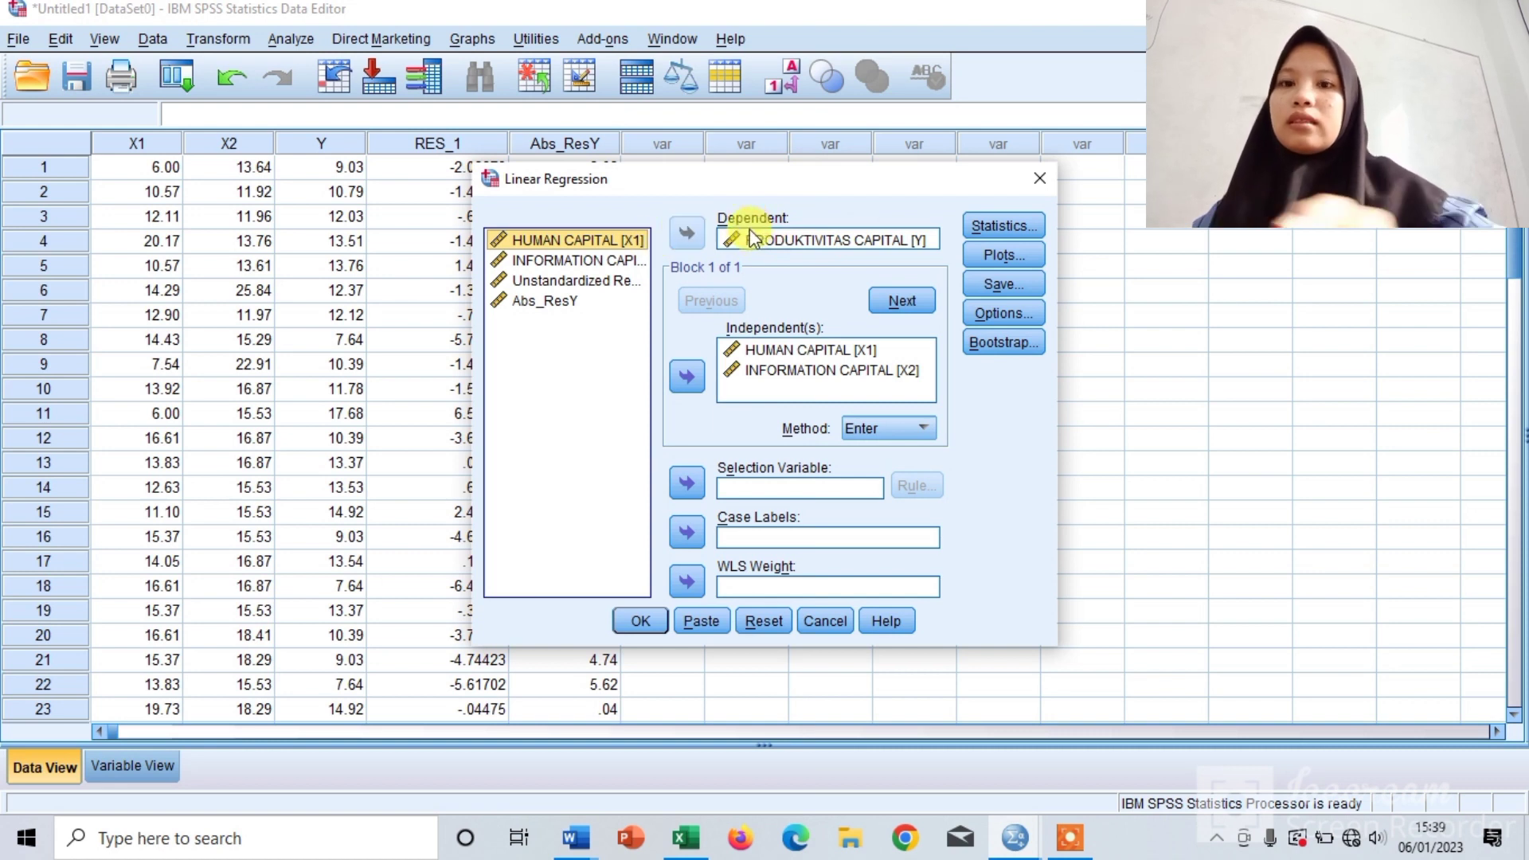
key("shift+Down")
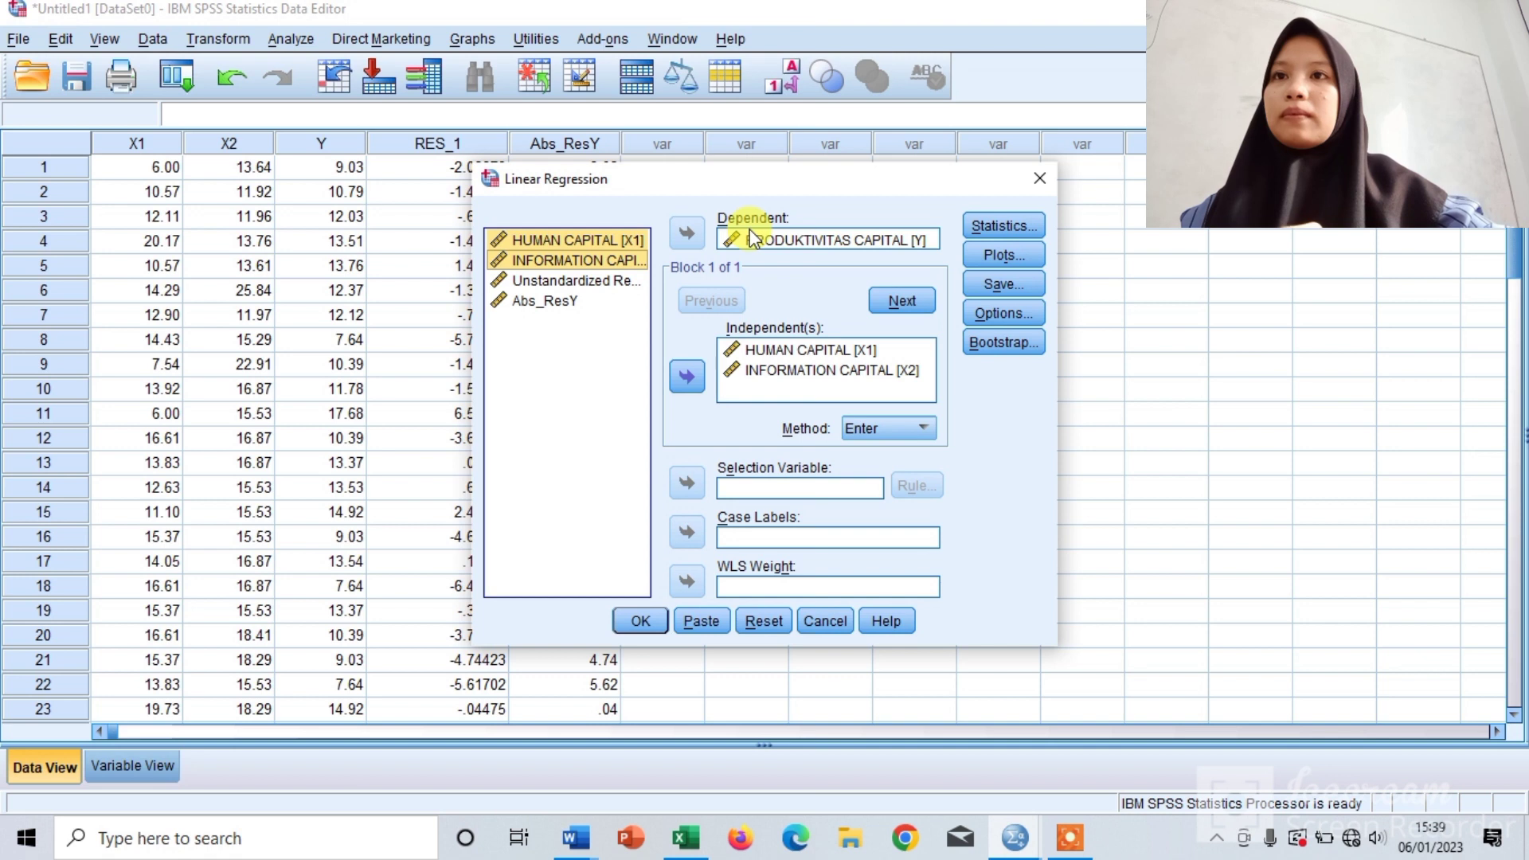
left_click(756, 242)
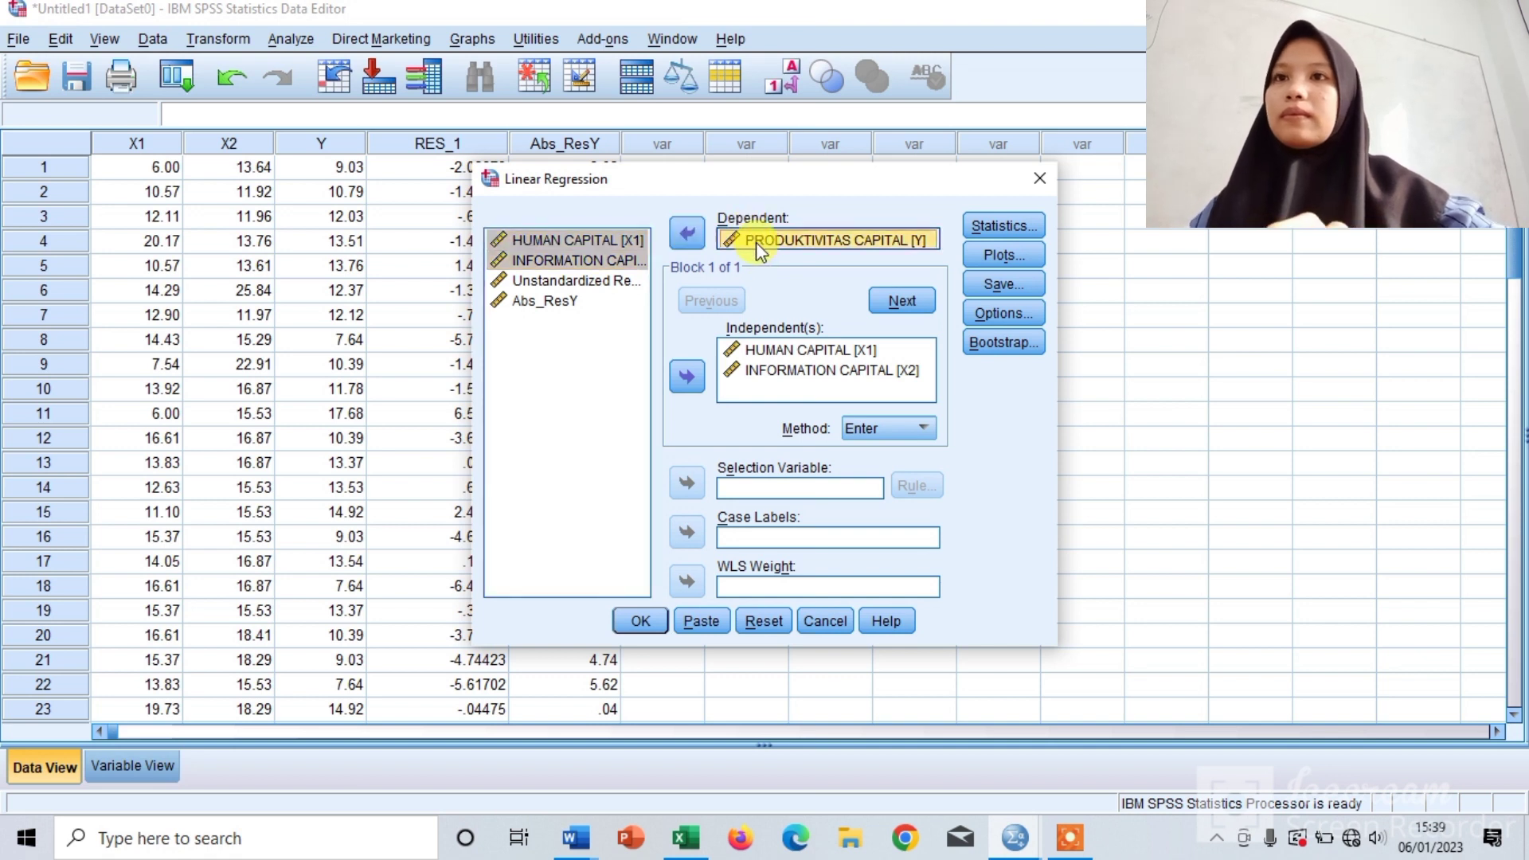
left_click(686, 234)
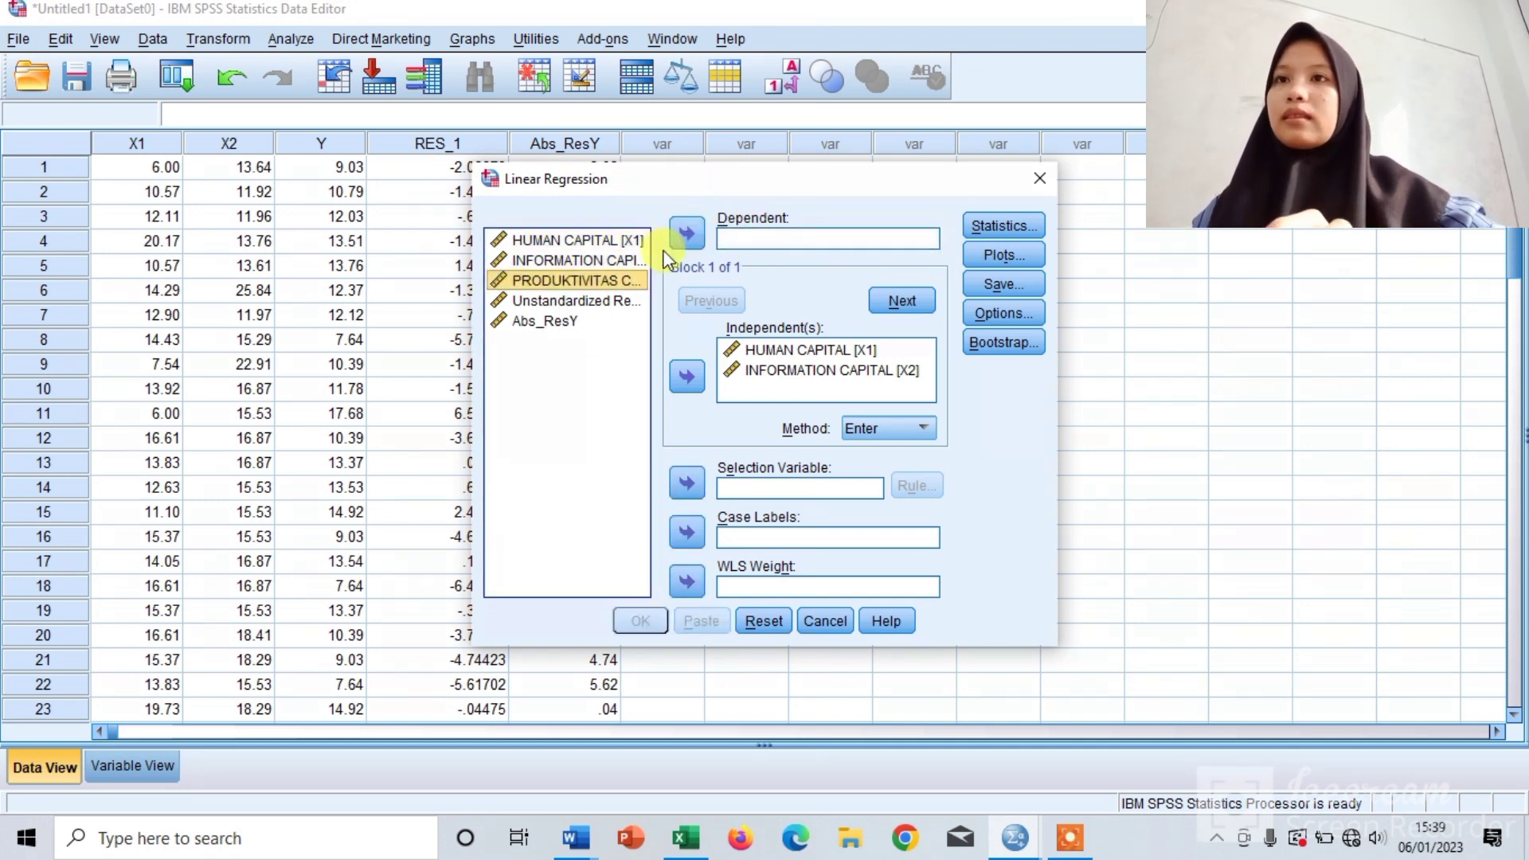
left_click(561, 322)
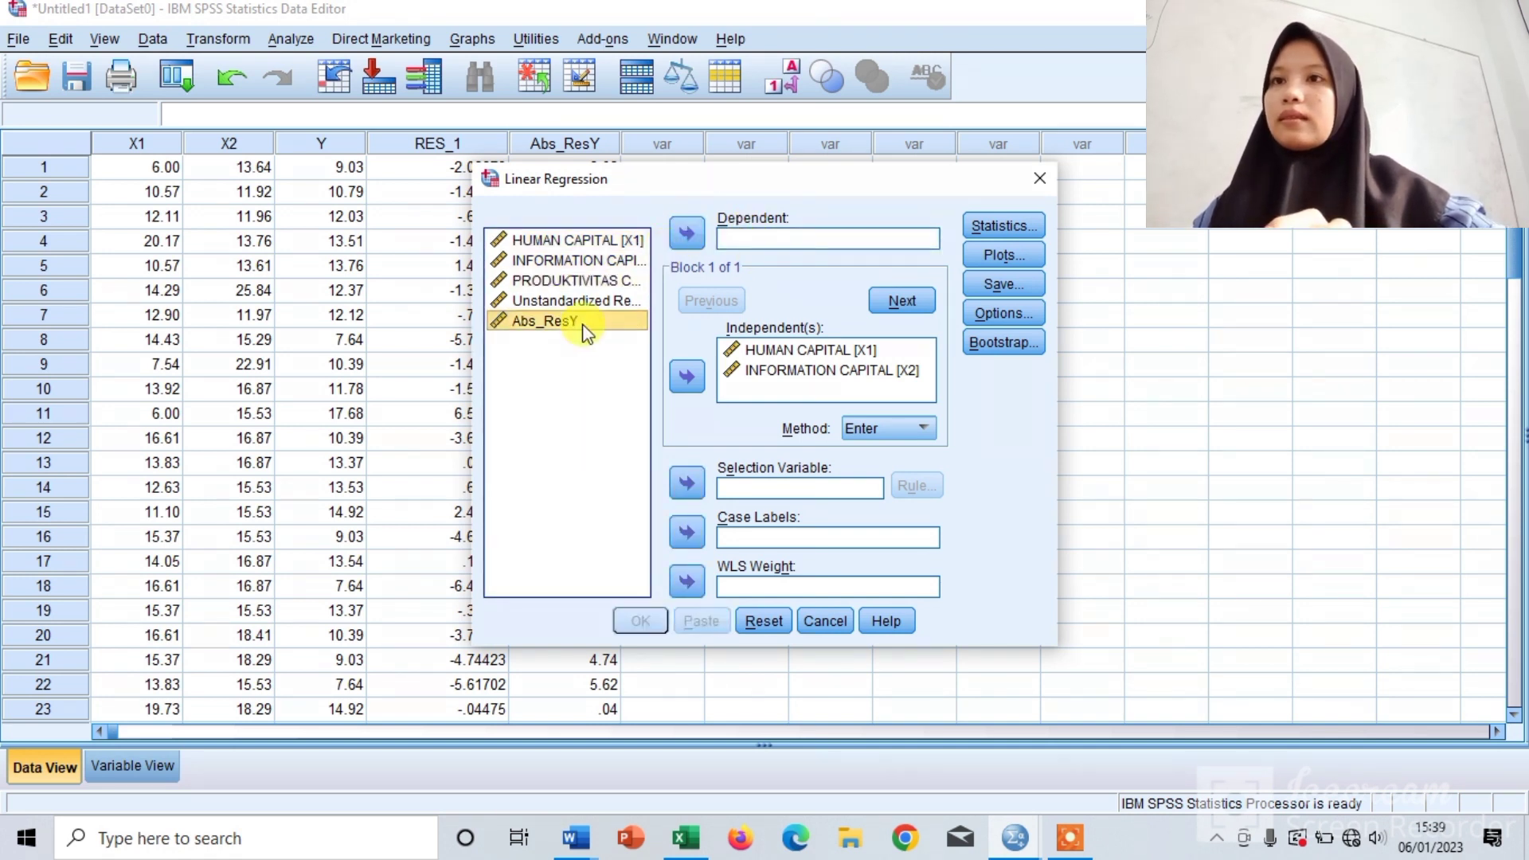
left_click(683, 235)
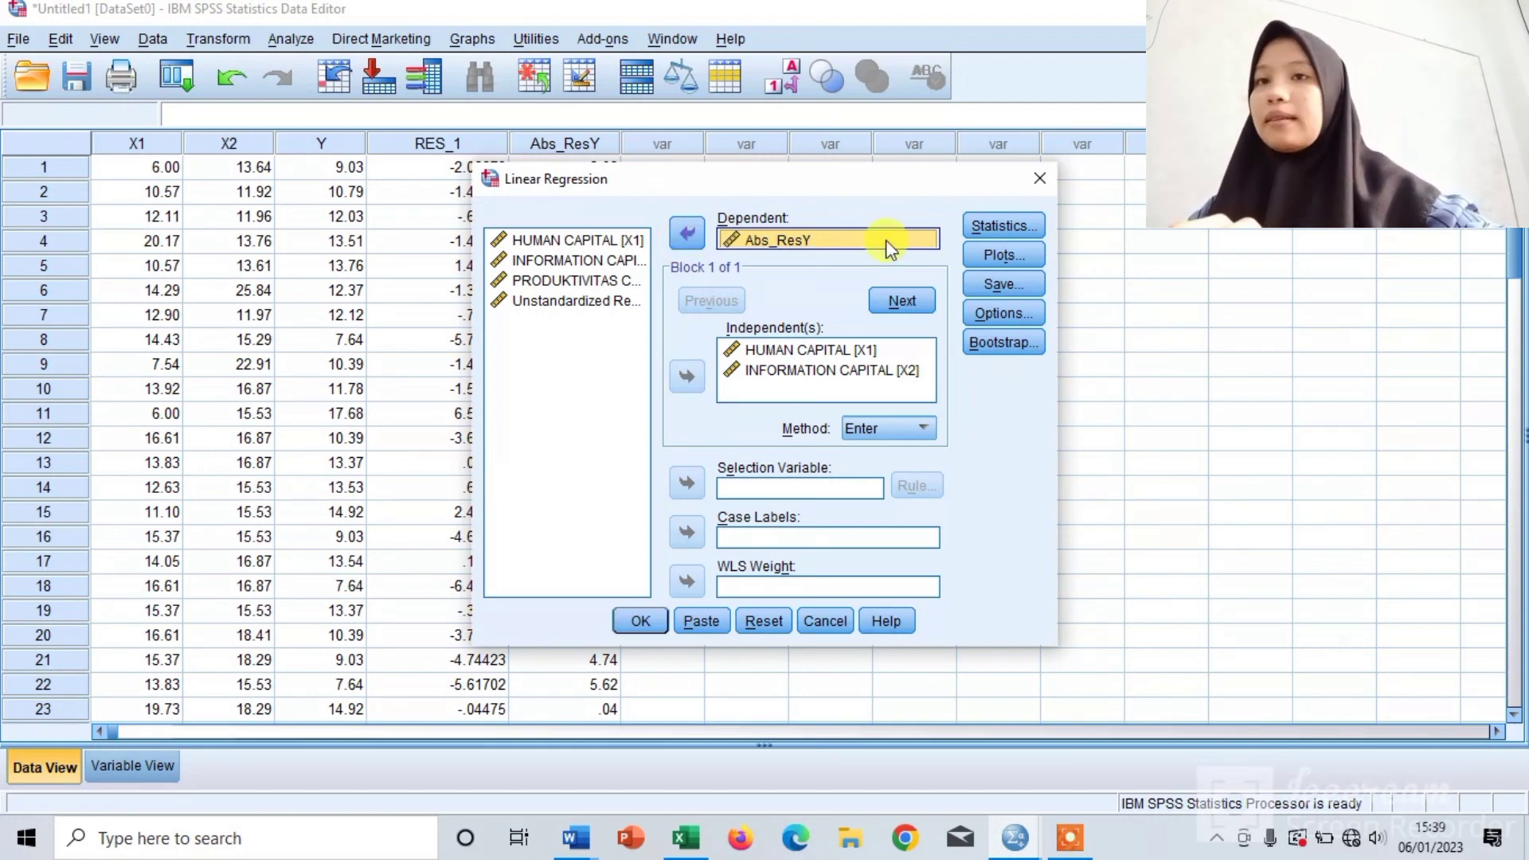
- Exclude descriptives, collinearity diagnostics and Durbin-Watson from the regression statistics, keeping only estimates and model fit
left_click(1007, 227)
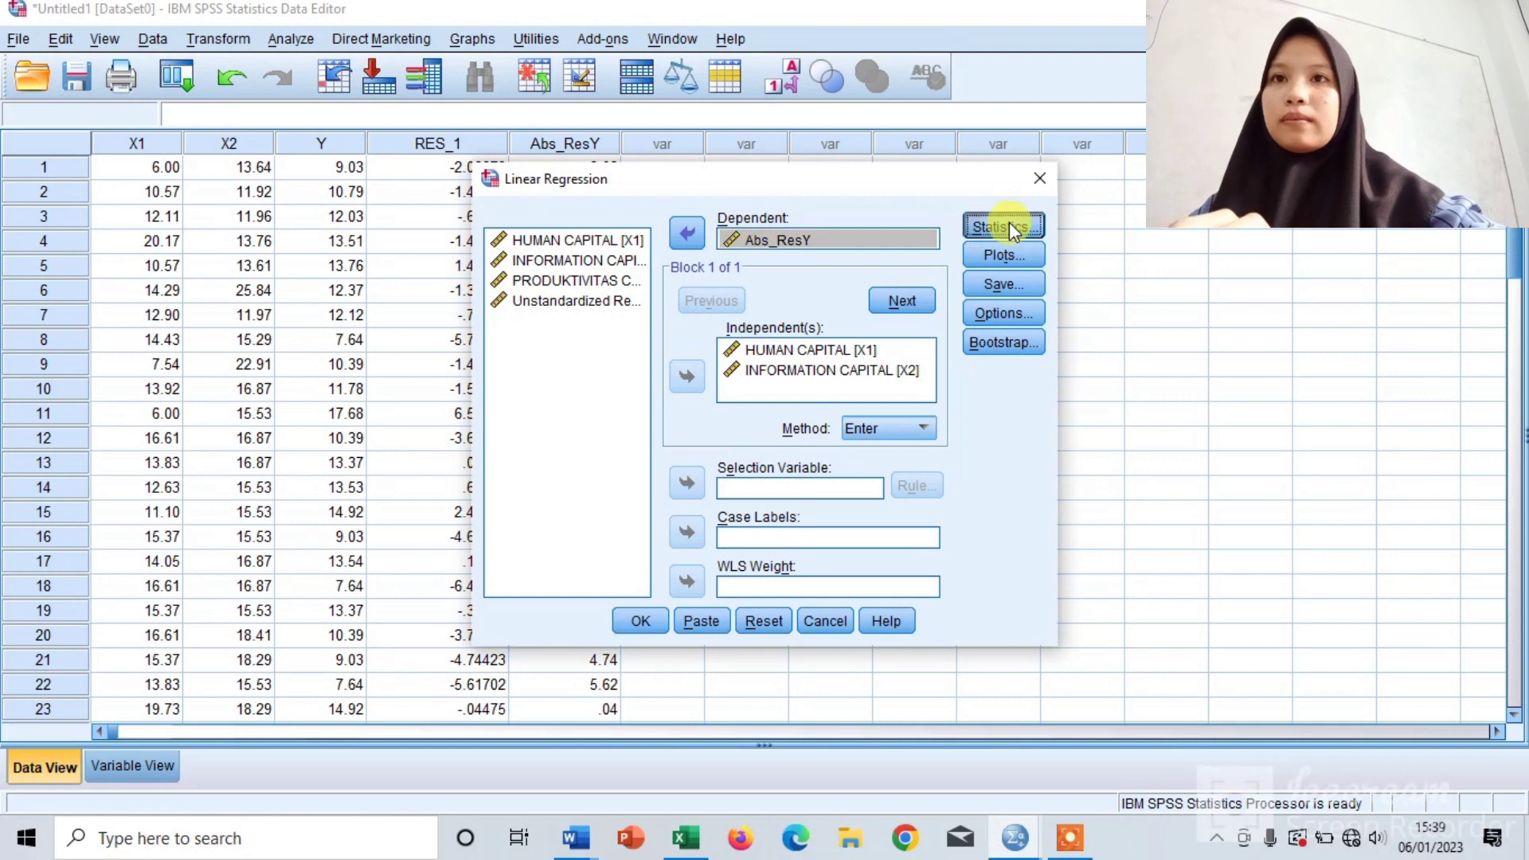
left_click(763, 377)
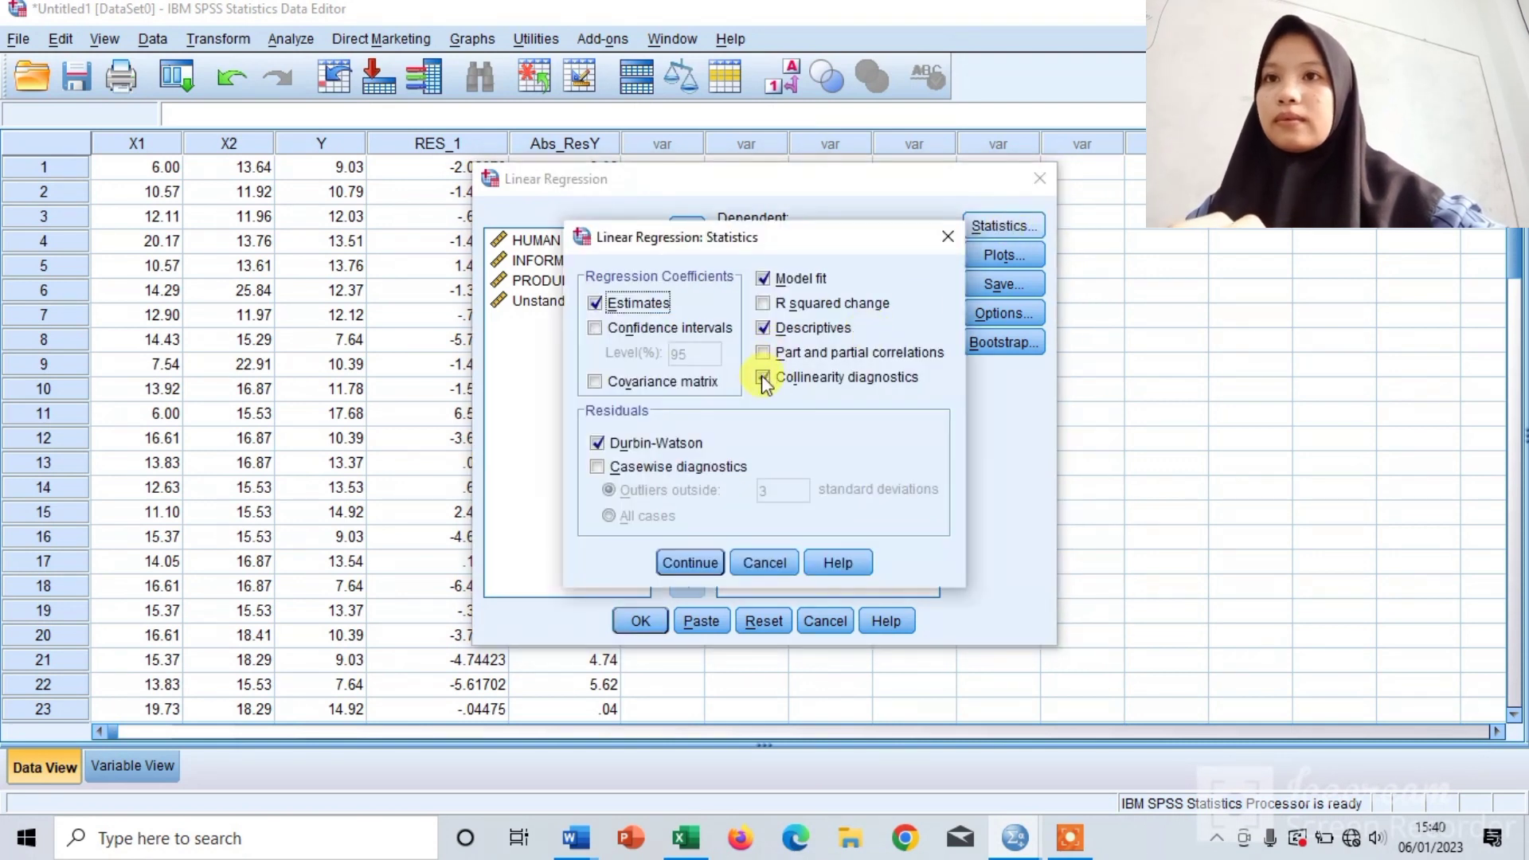
left_click(763, 328)
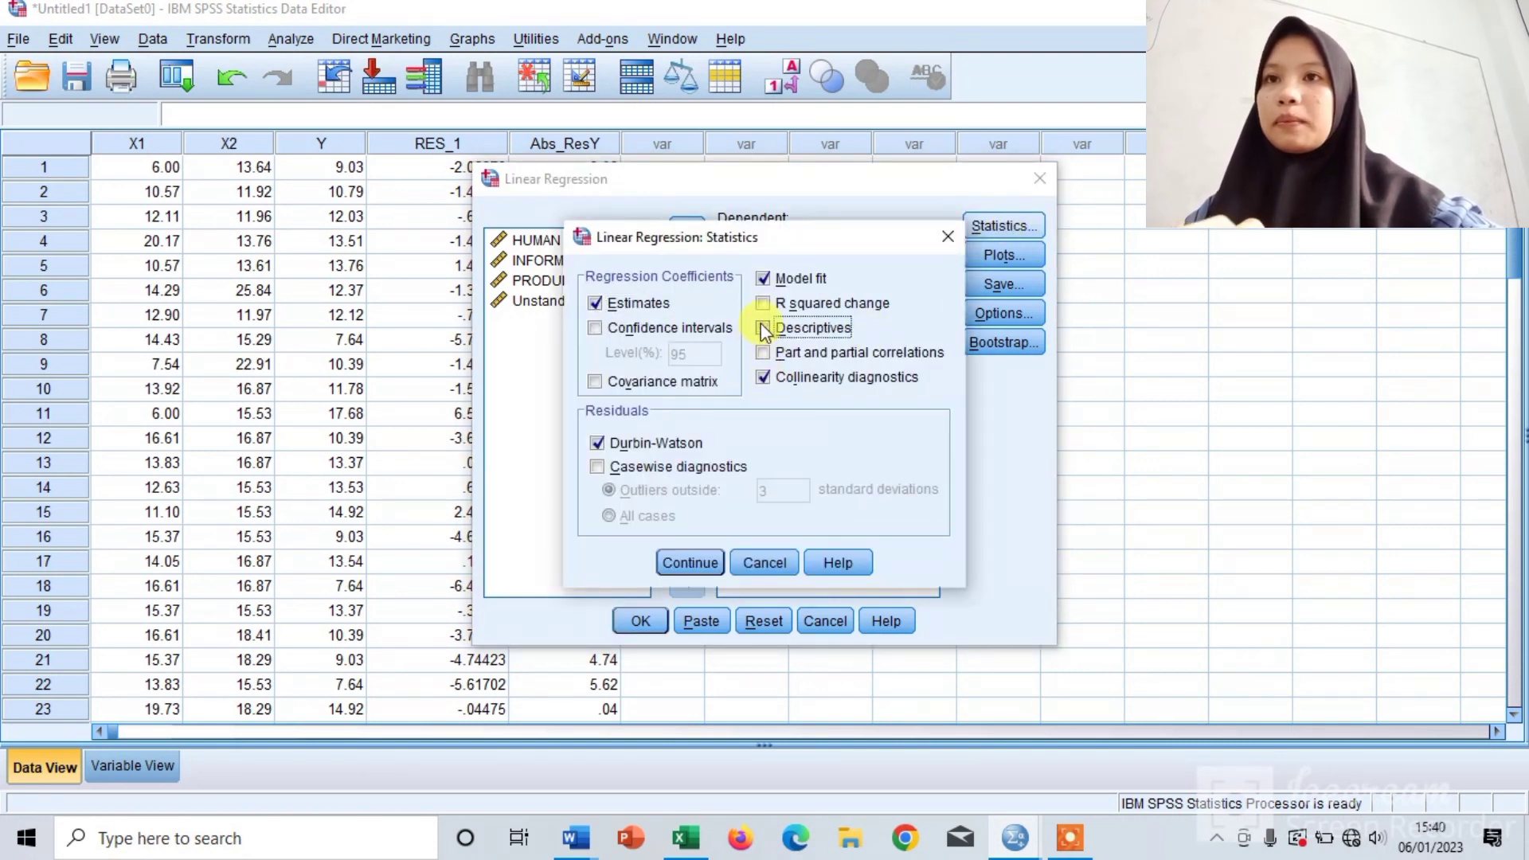
left_click(764, 376)
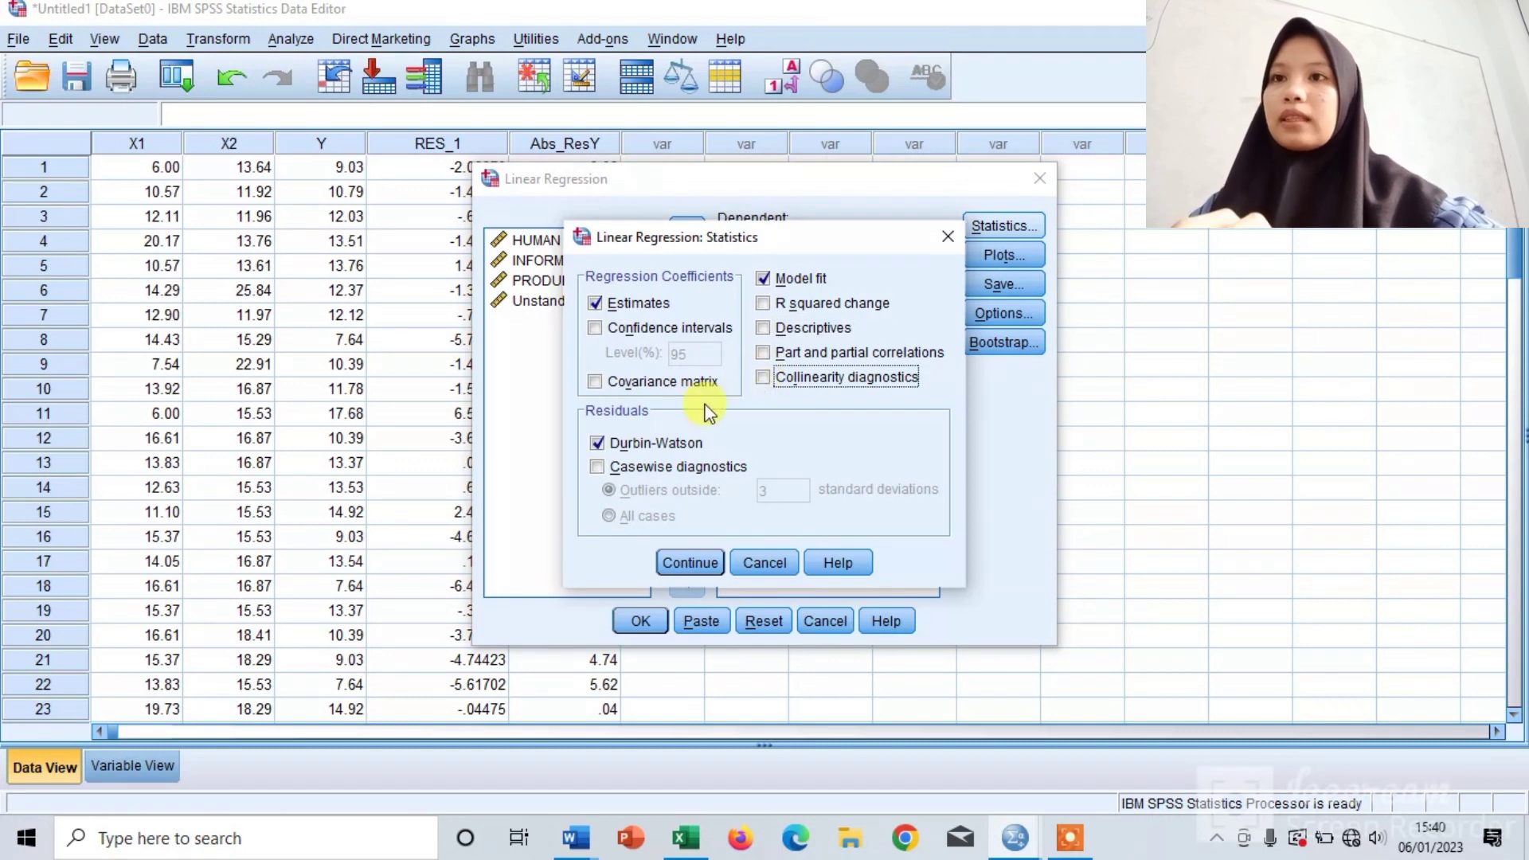
left_click(604, 447)
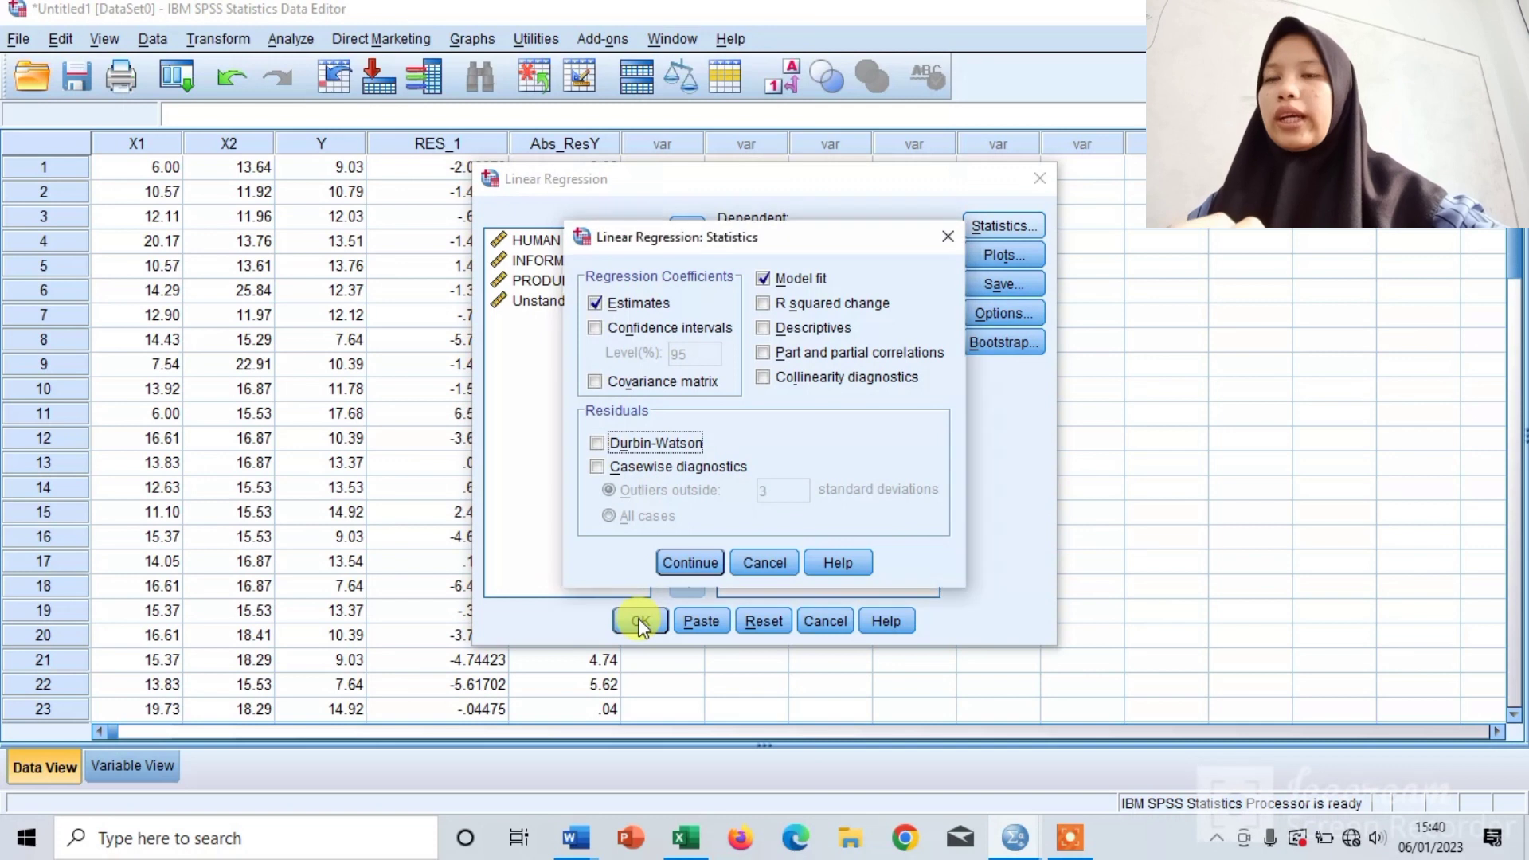
left_click(691, 558)
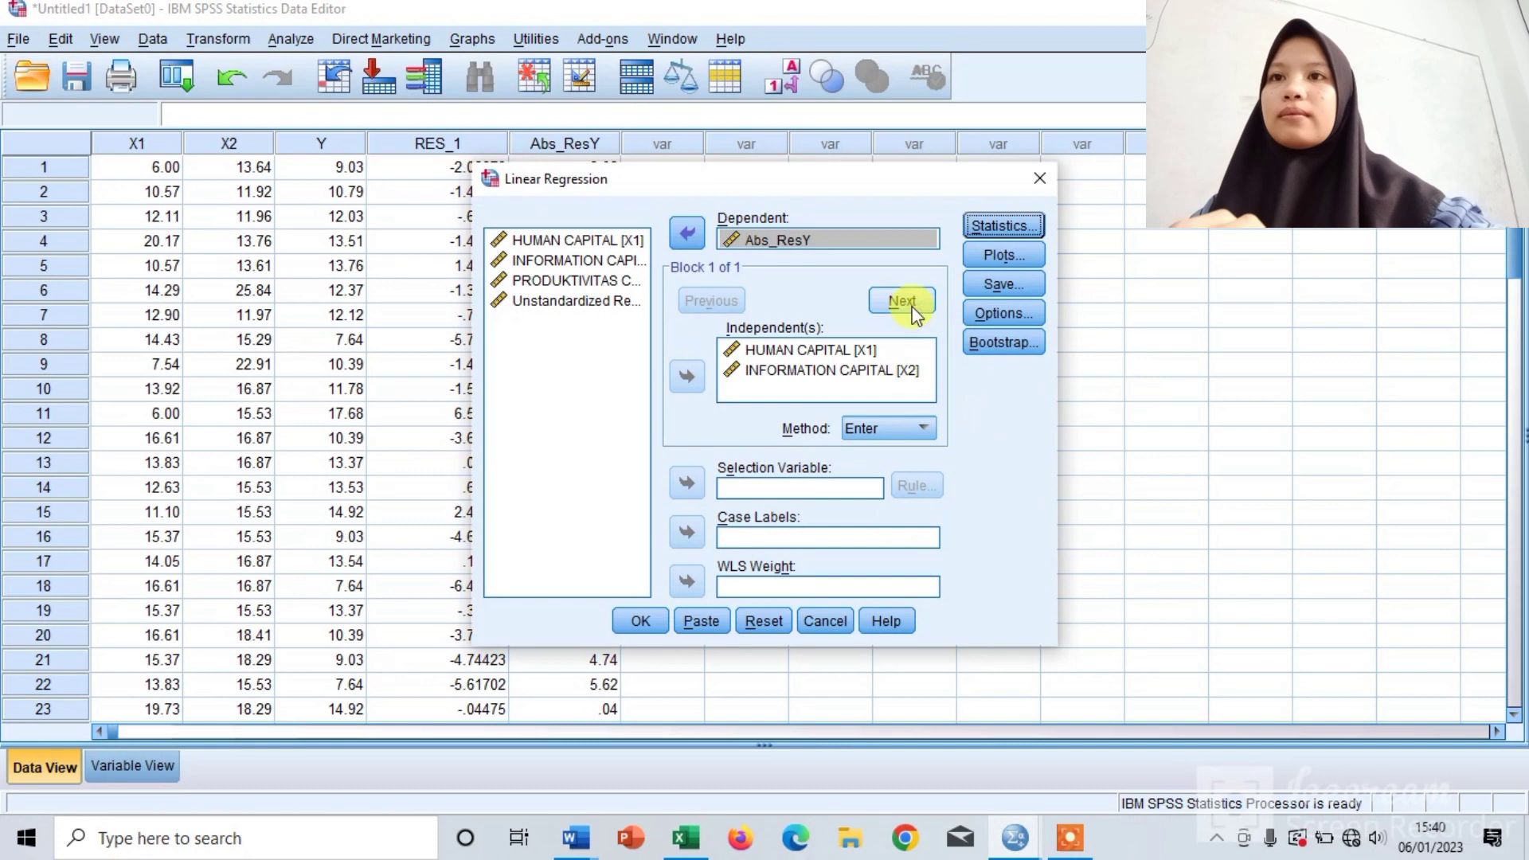
- Define a regression scatterplot with *SRESID on the Y axis and *ZPRED on the X axis
left_click(1011, 247)
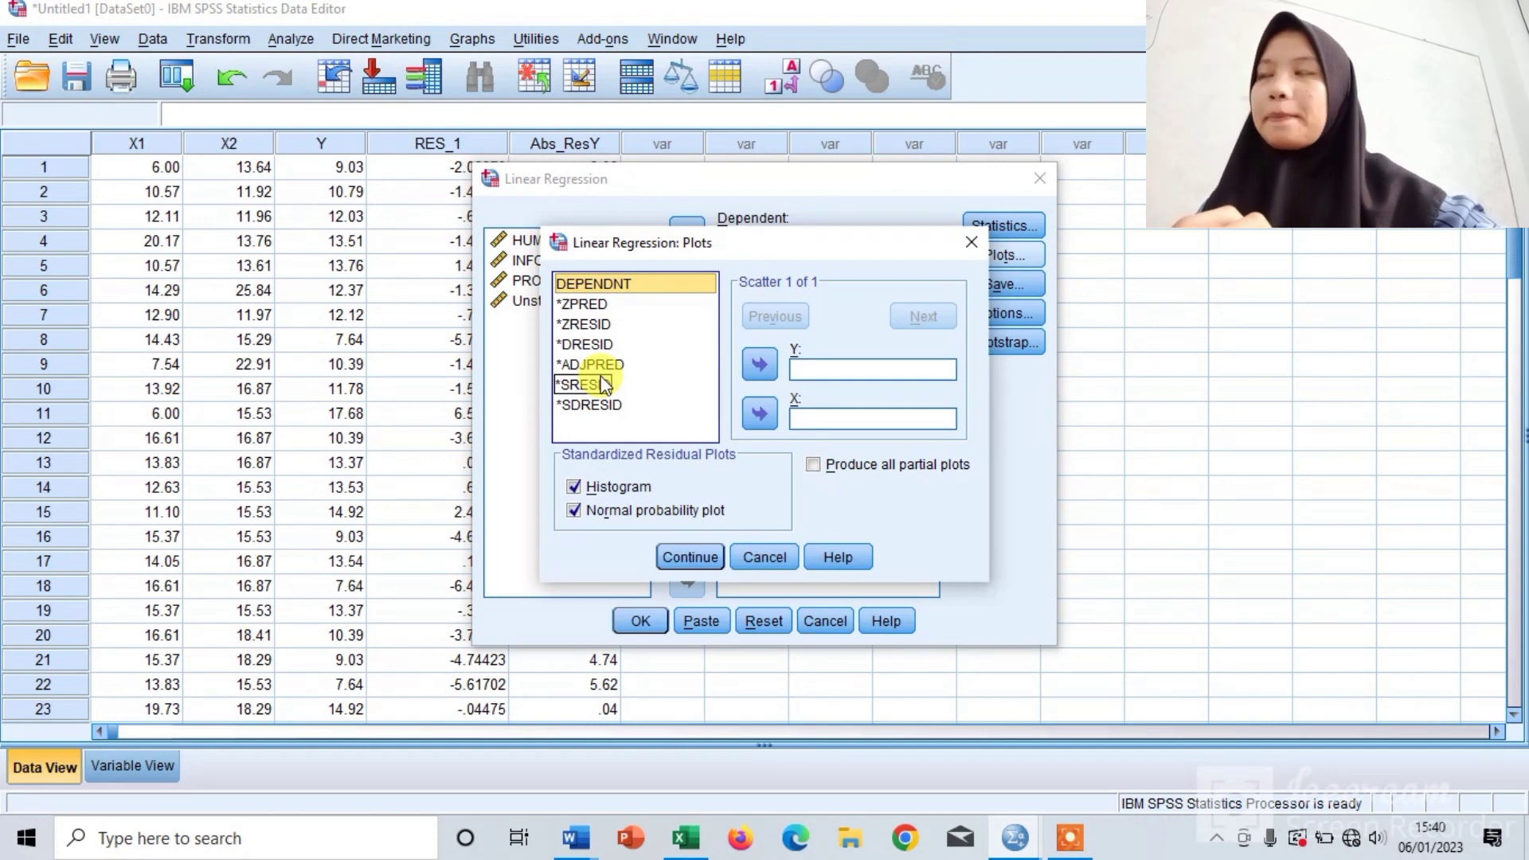
left_click(597, 305)
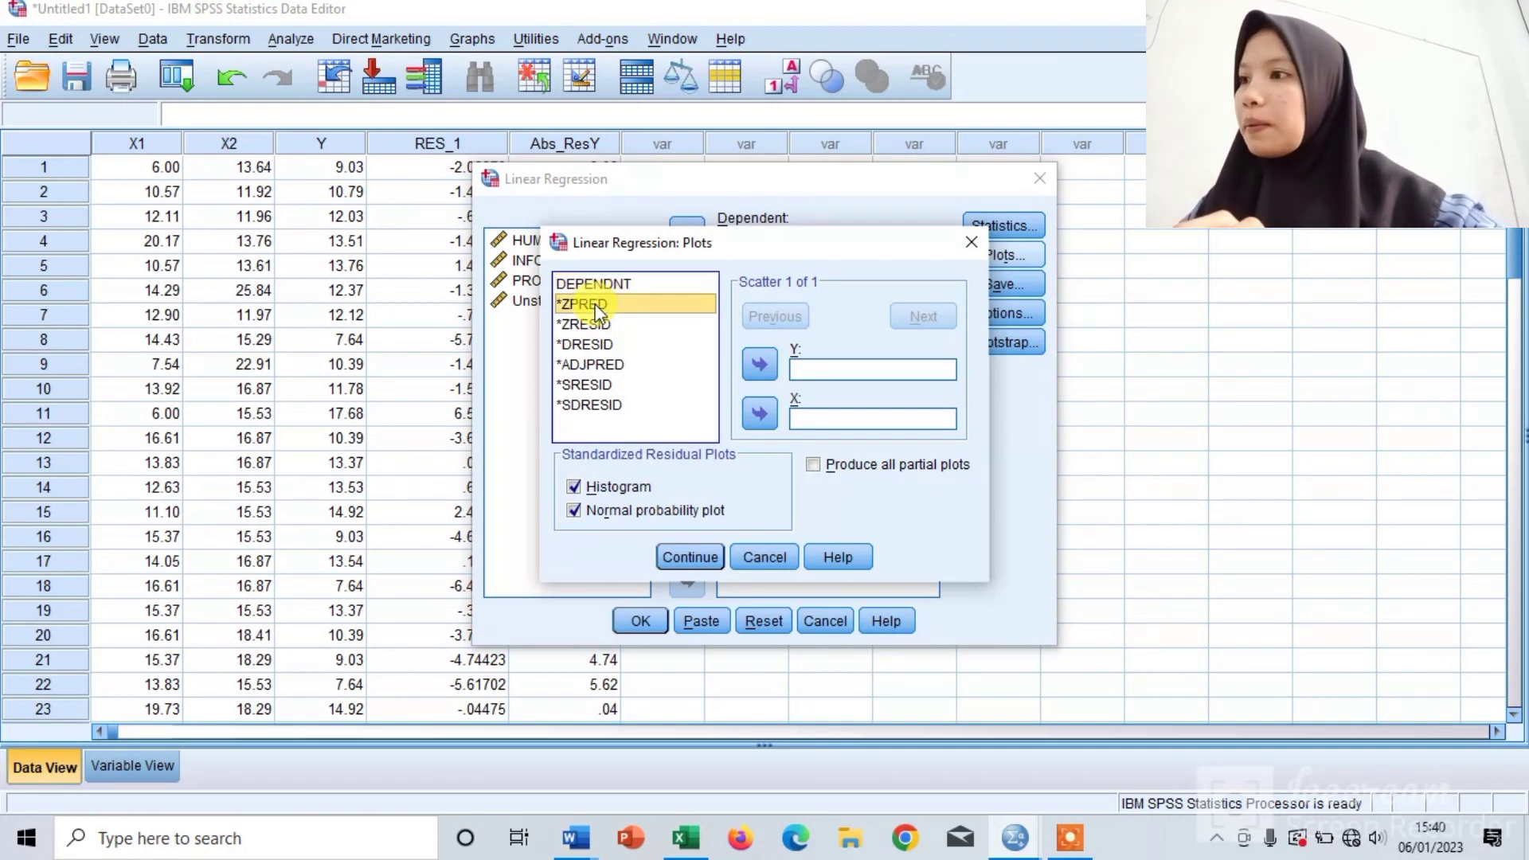
left_click(587, 401)
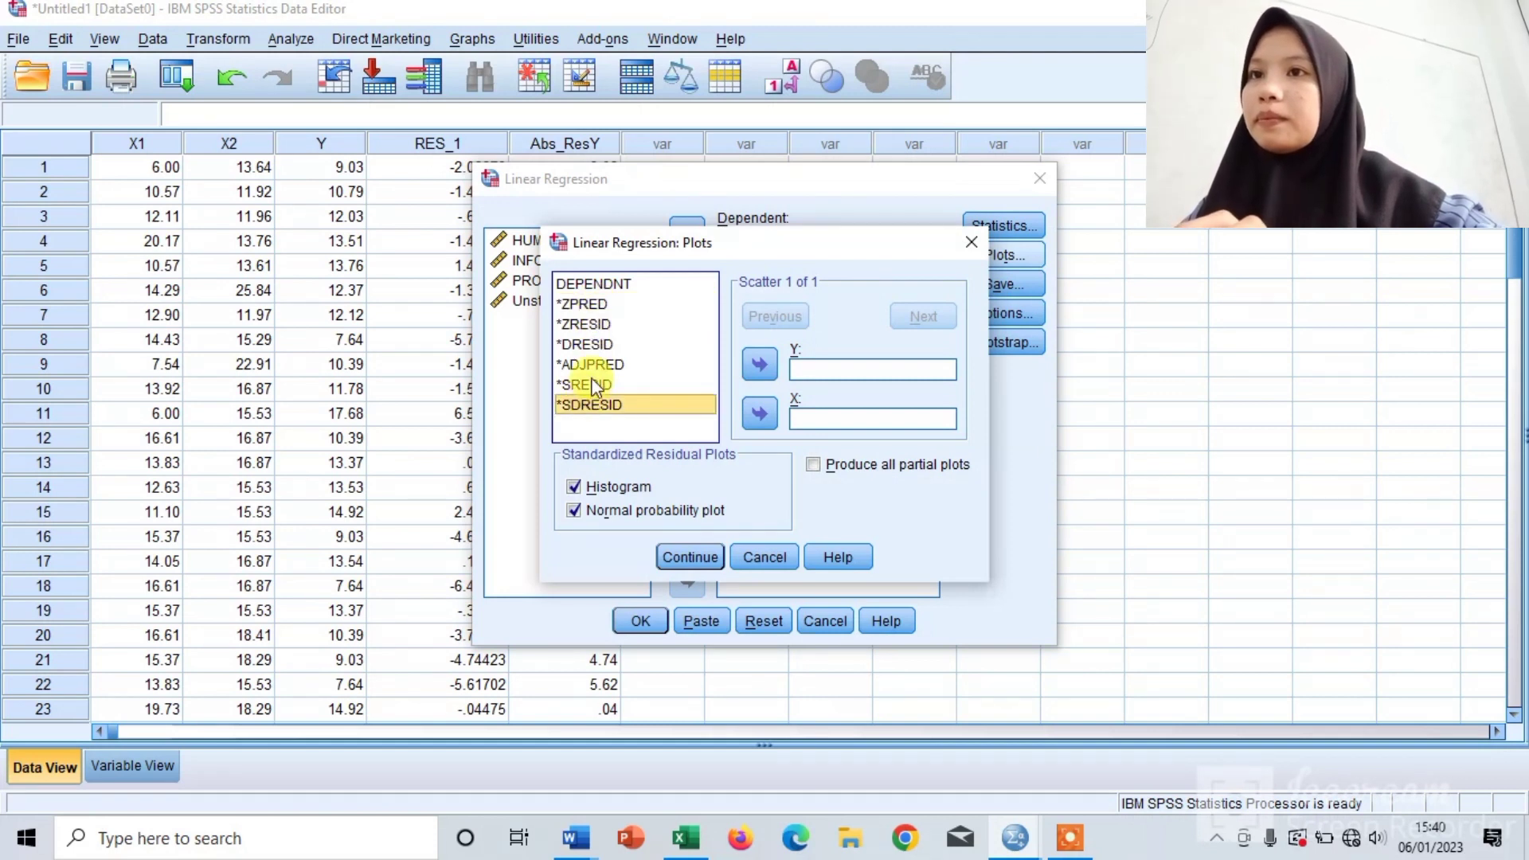
left_click(593, 386)
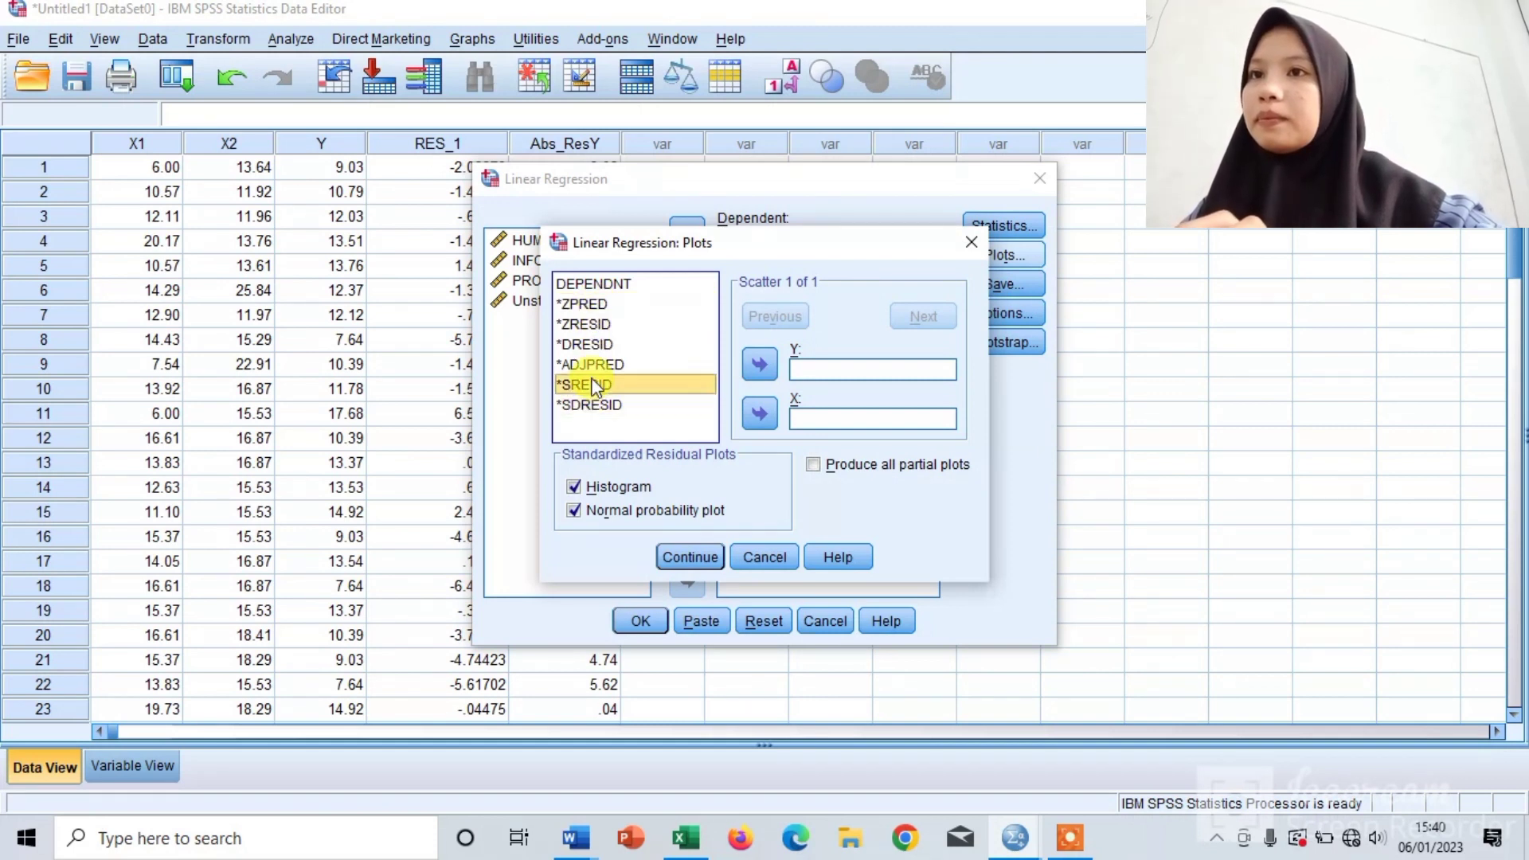
left_click(761, 365)
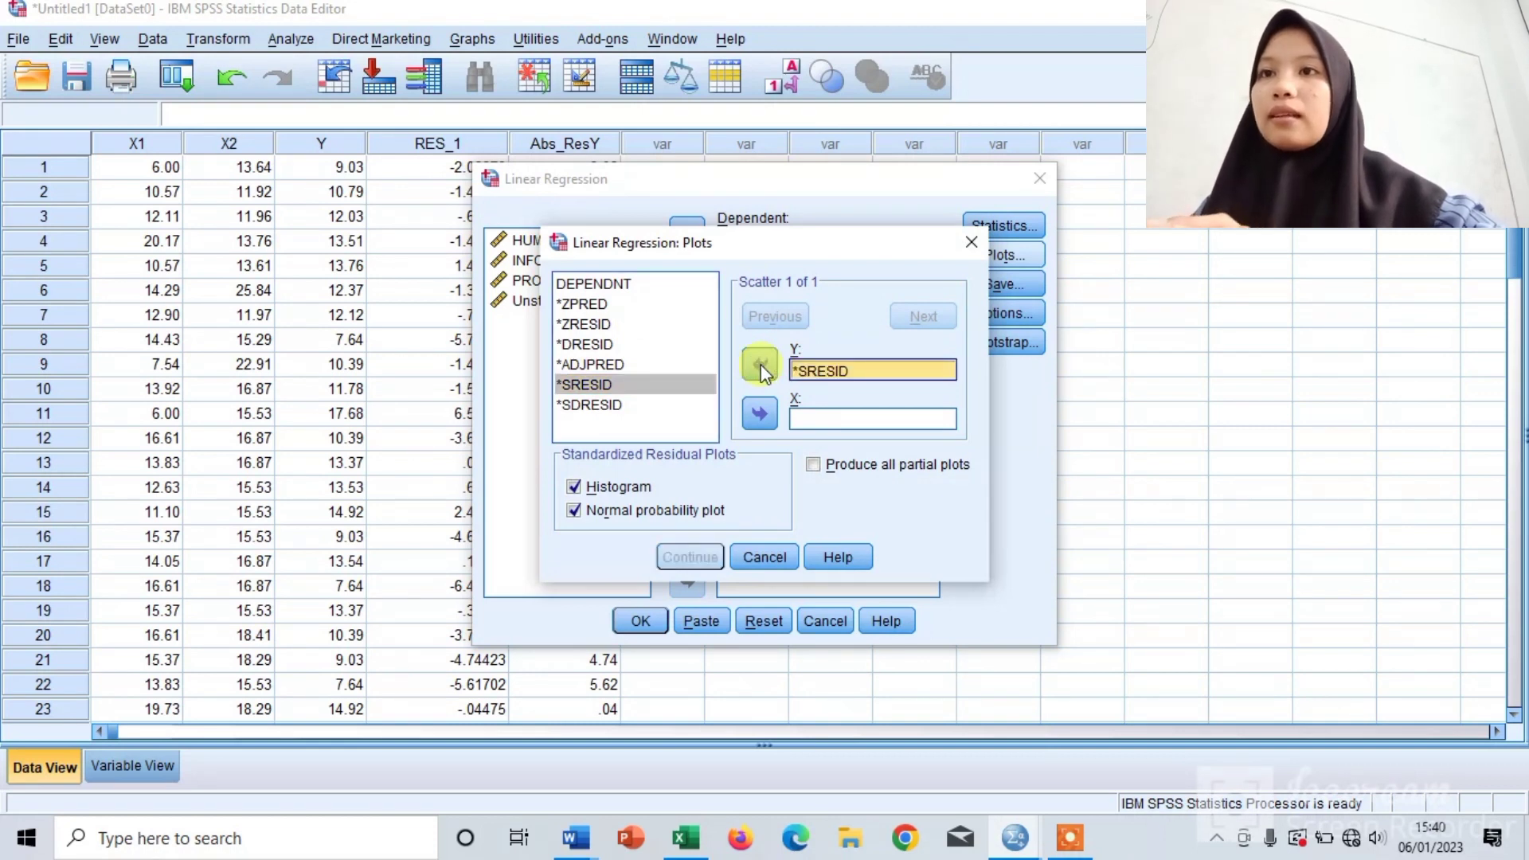
left_click(625, 305)
left_click(762, 418)
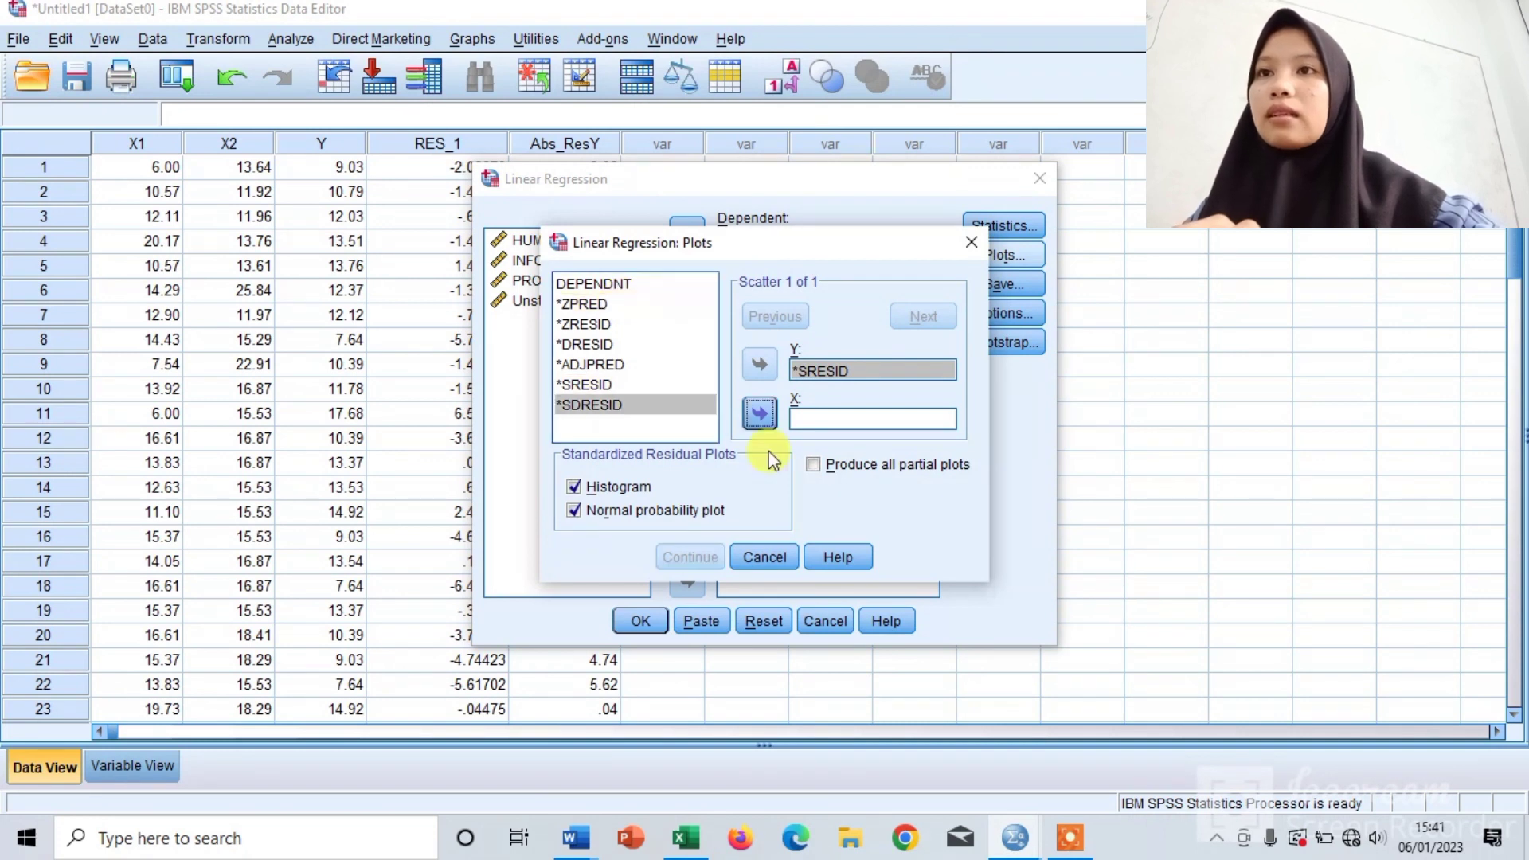
left_click(586, 305)
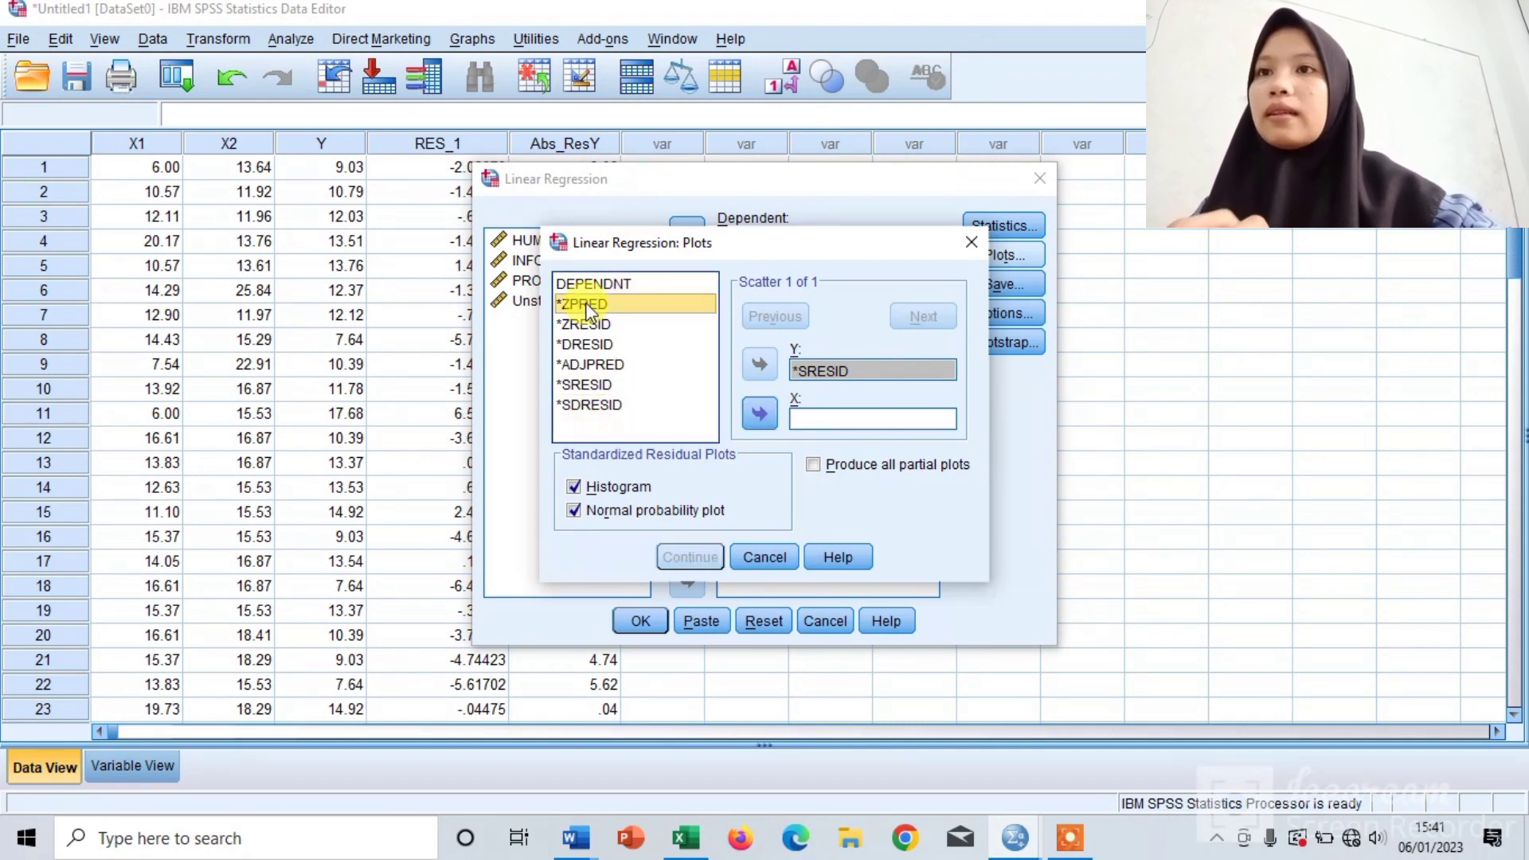
left_click(758, 409)
- Disable the histogram and normal probability plot for the standardized residuals and apply the plot settings
left_click(575, 485)
left_click(572, 510)
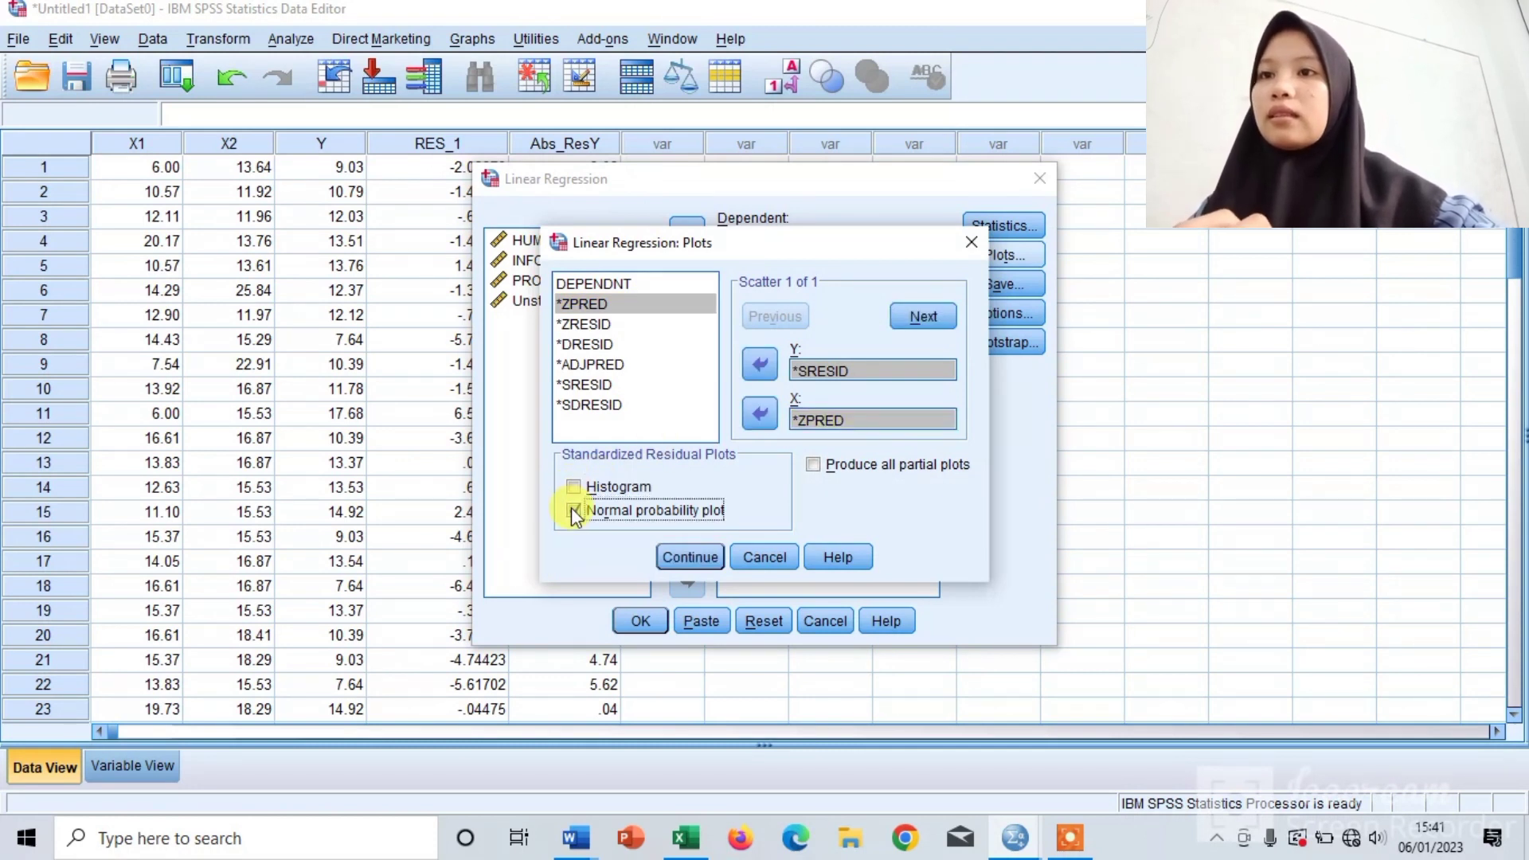
left_click(683, 558)
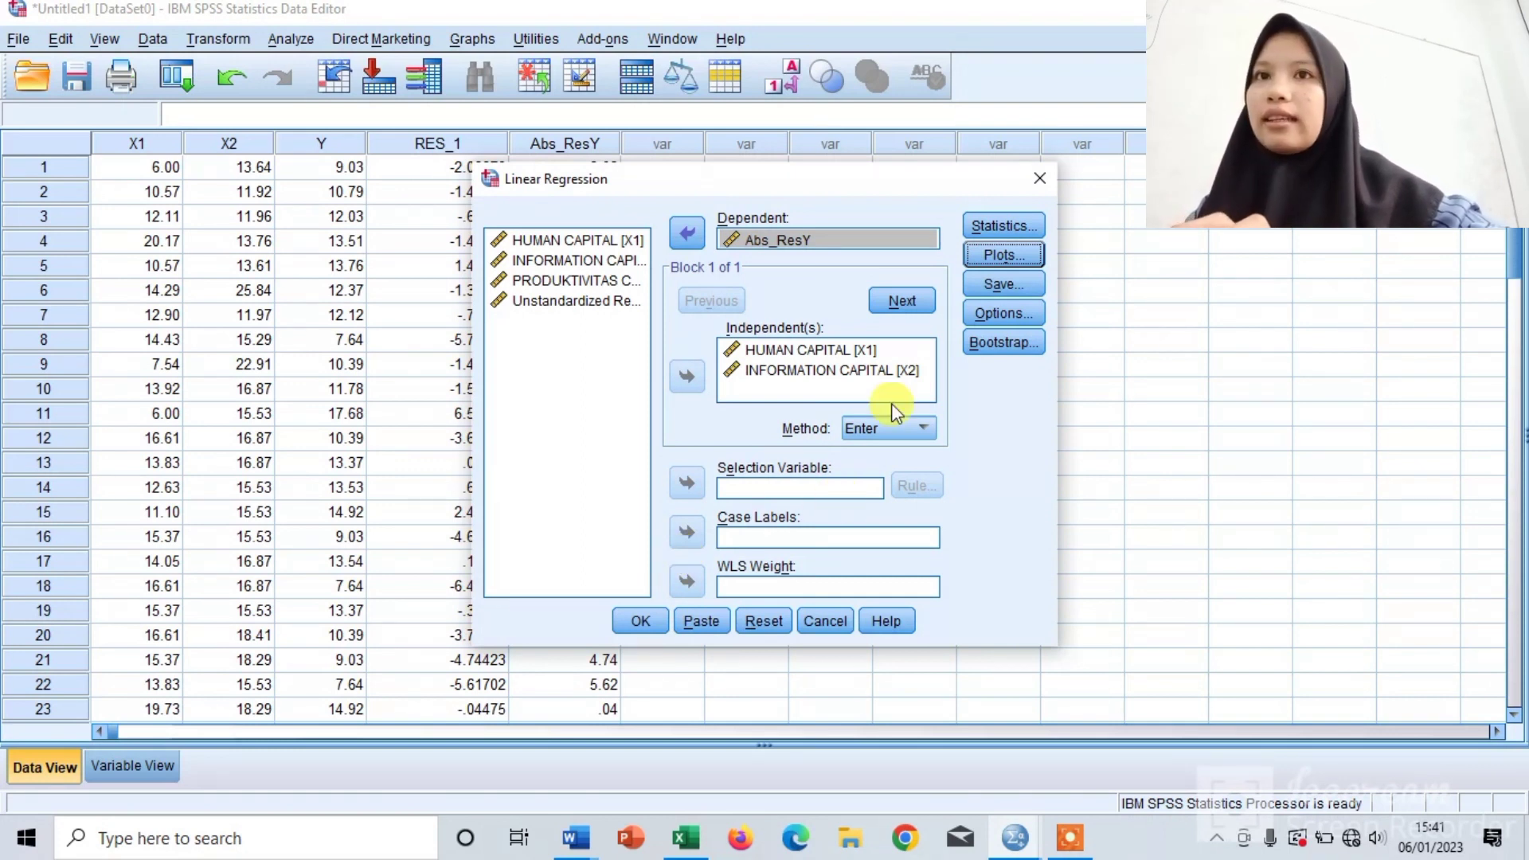
- Turn off saving unstandardized residuals for this regression
left_click(990, 282)
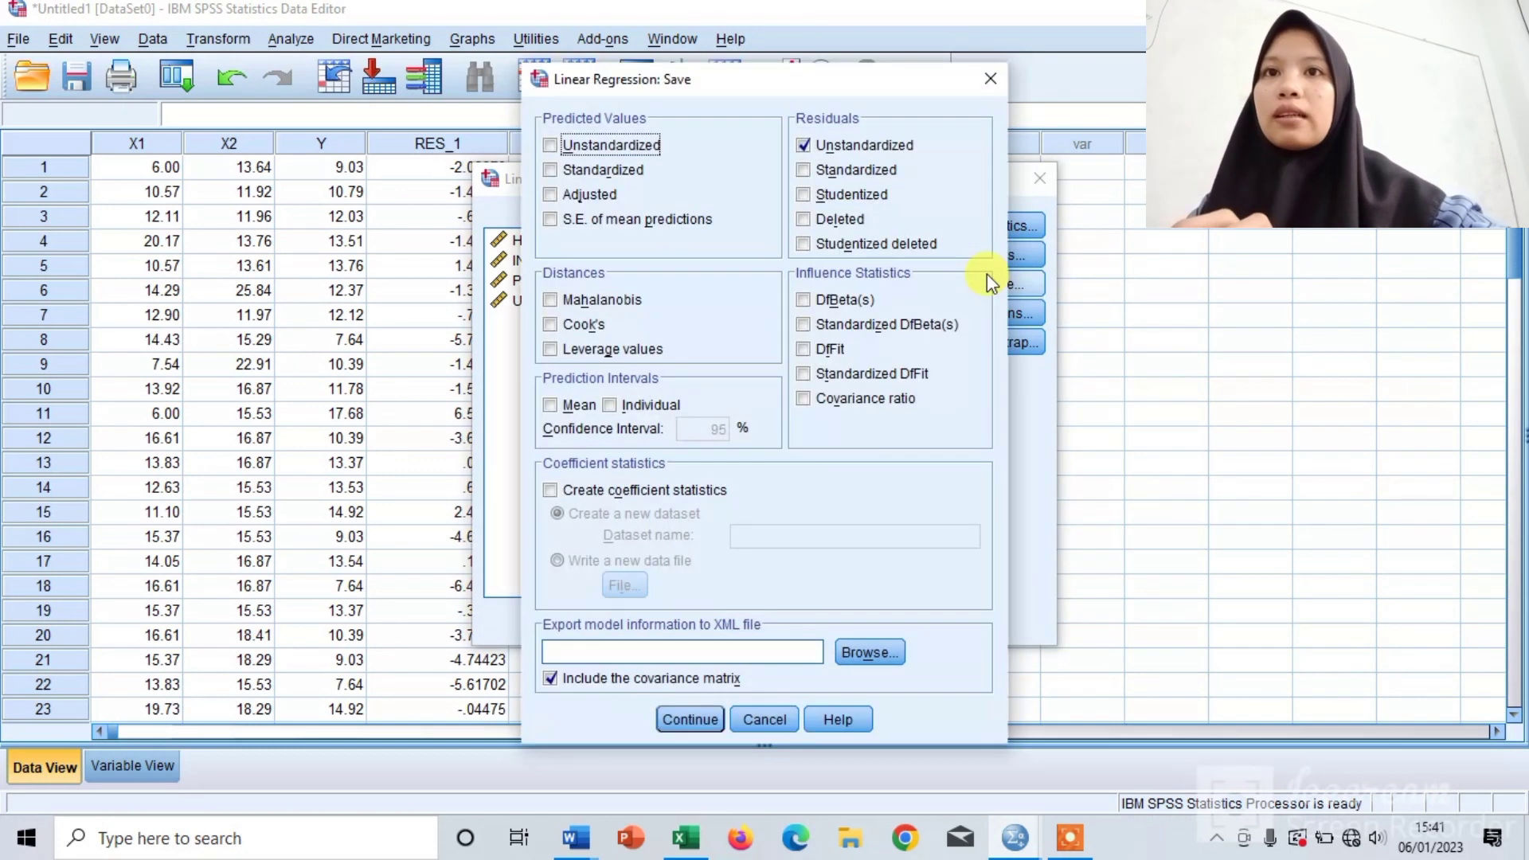
left_click(802, 145)
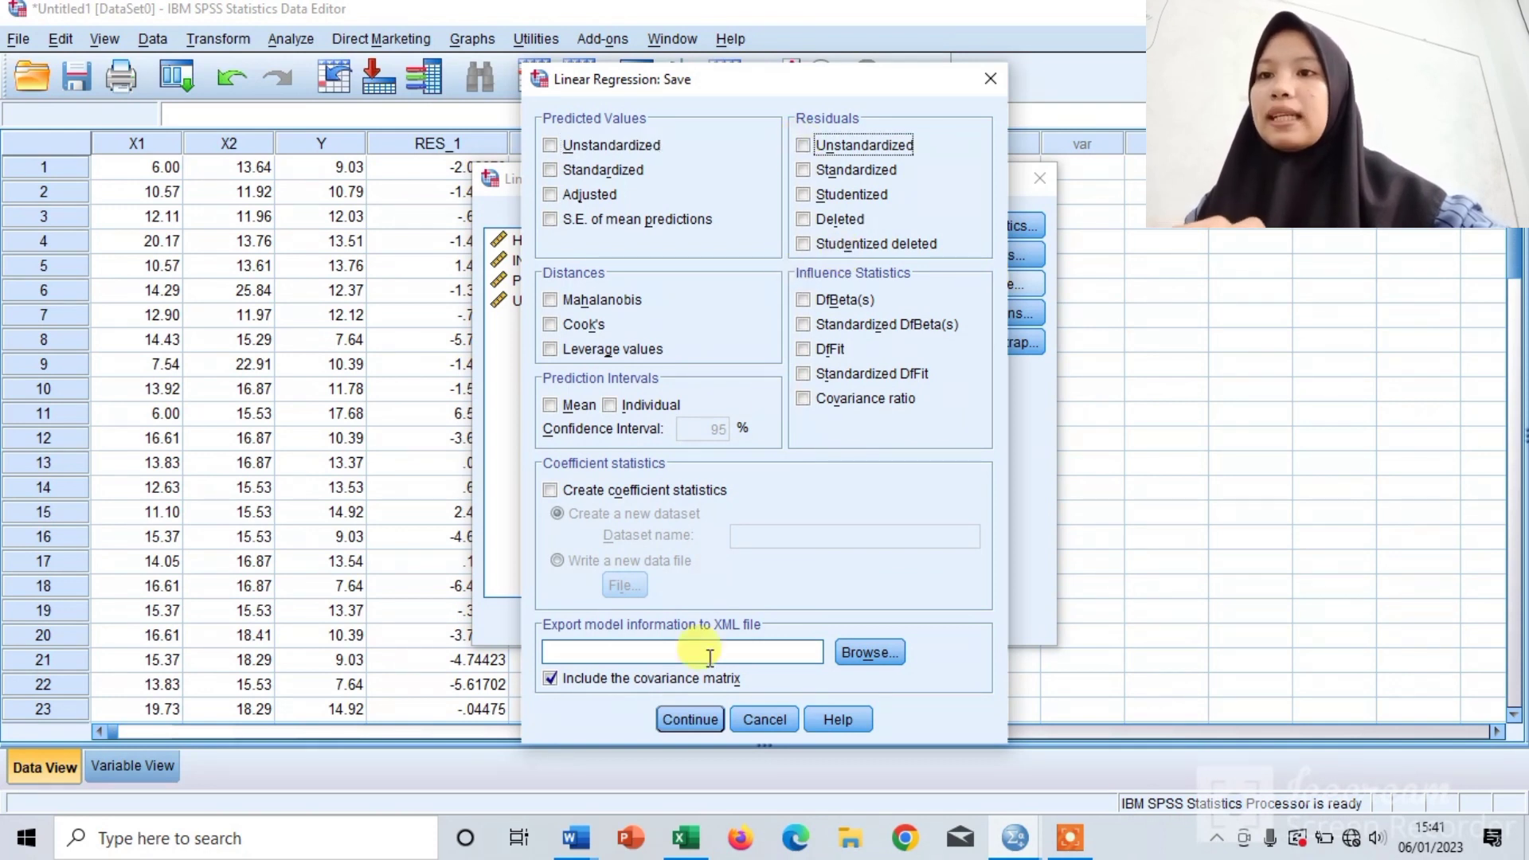
left_click(689, 719)
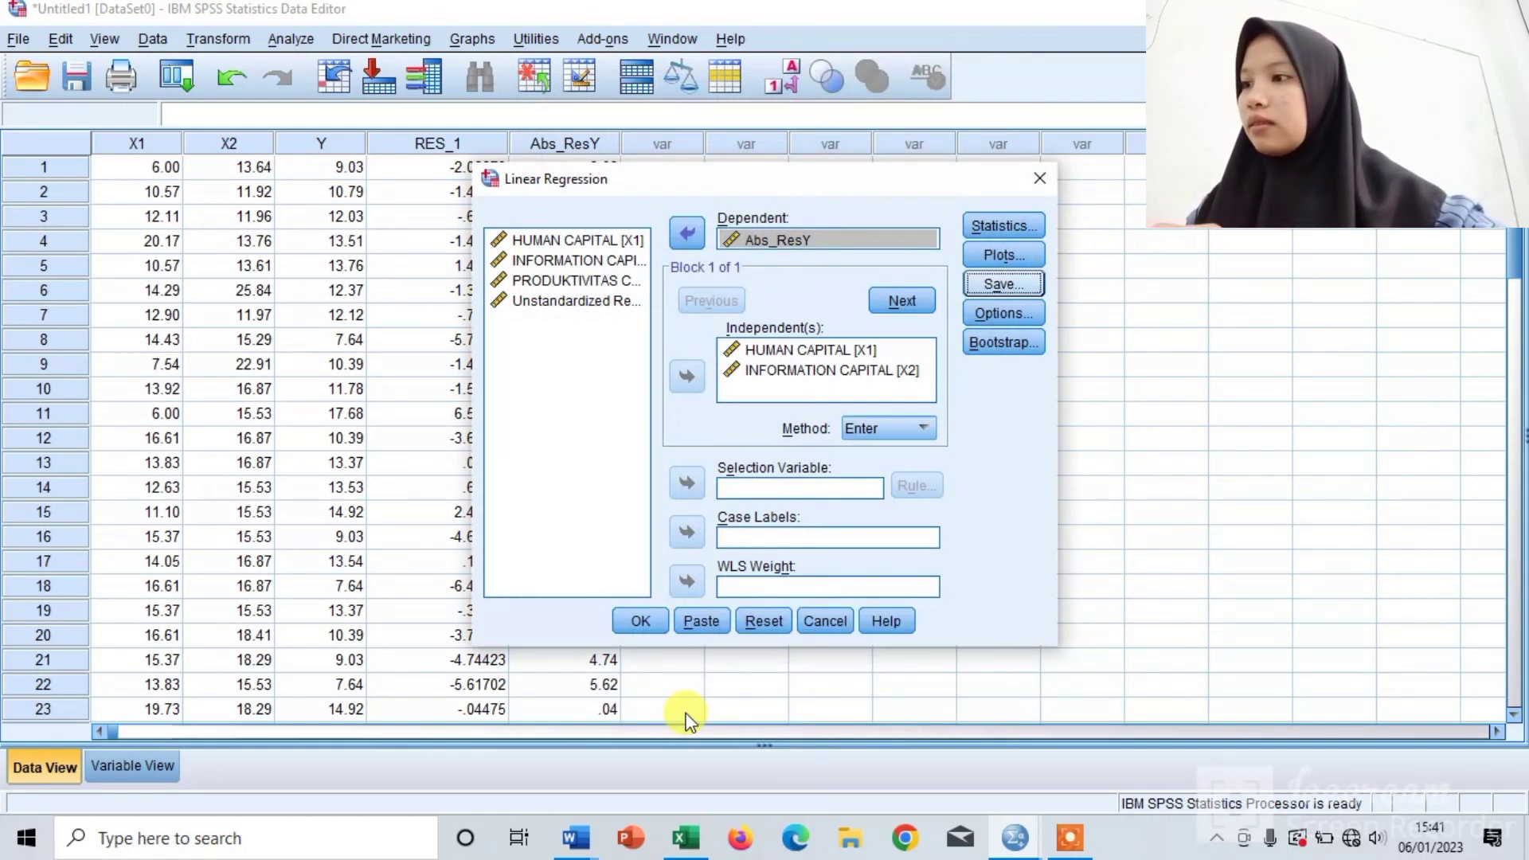
- Run the Abs_ResY regression and go through the output to its residual scatterplot
left_click(635, 622)
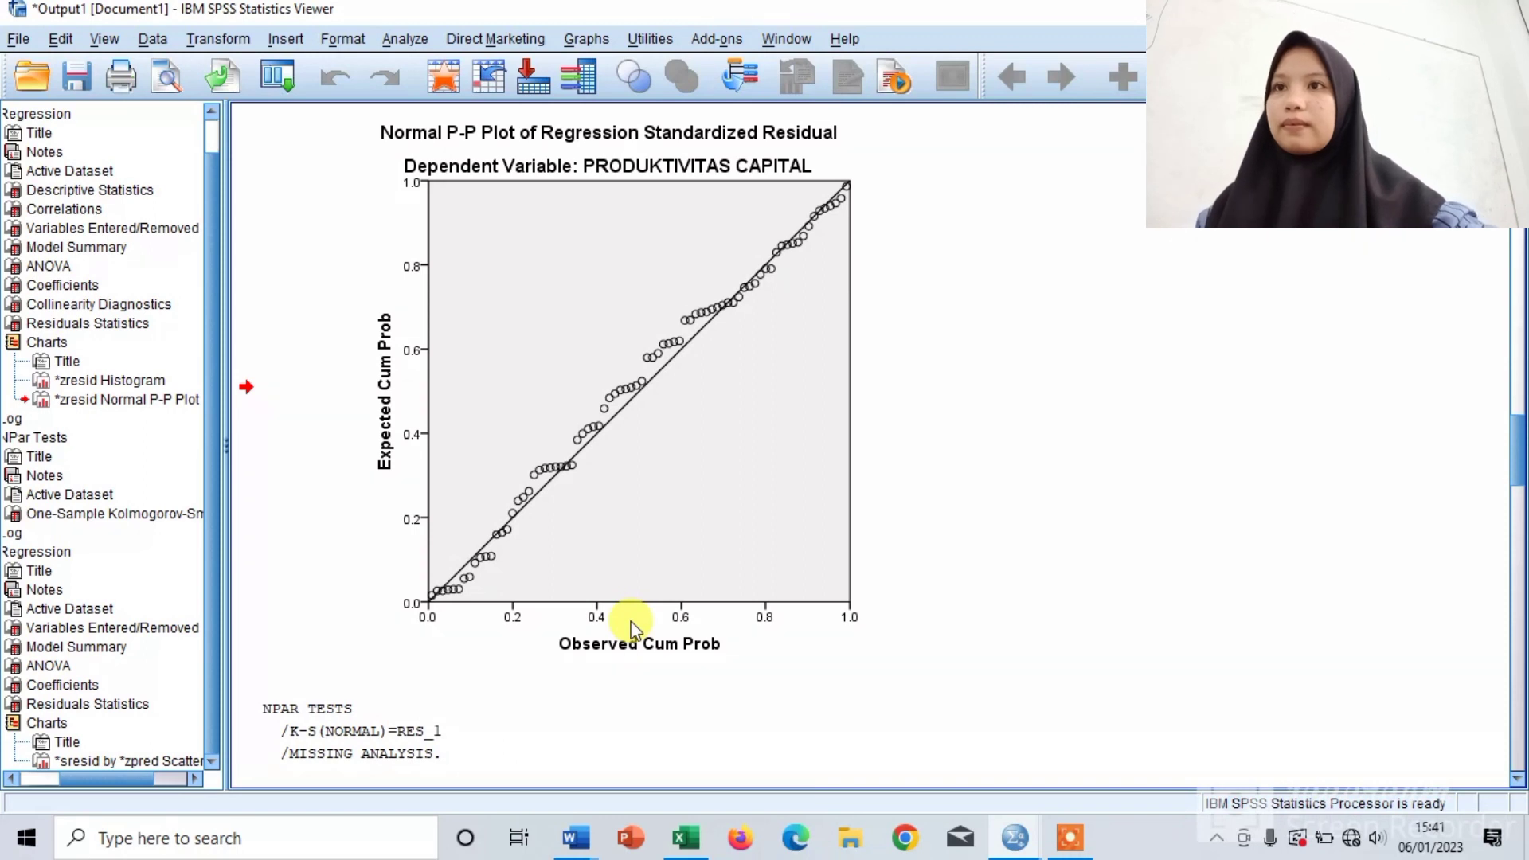
scroll(648, 409, "down", 10)
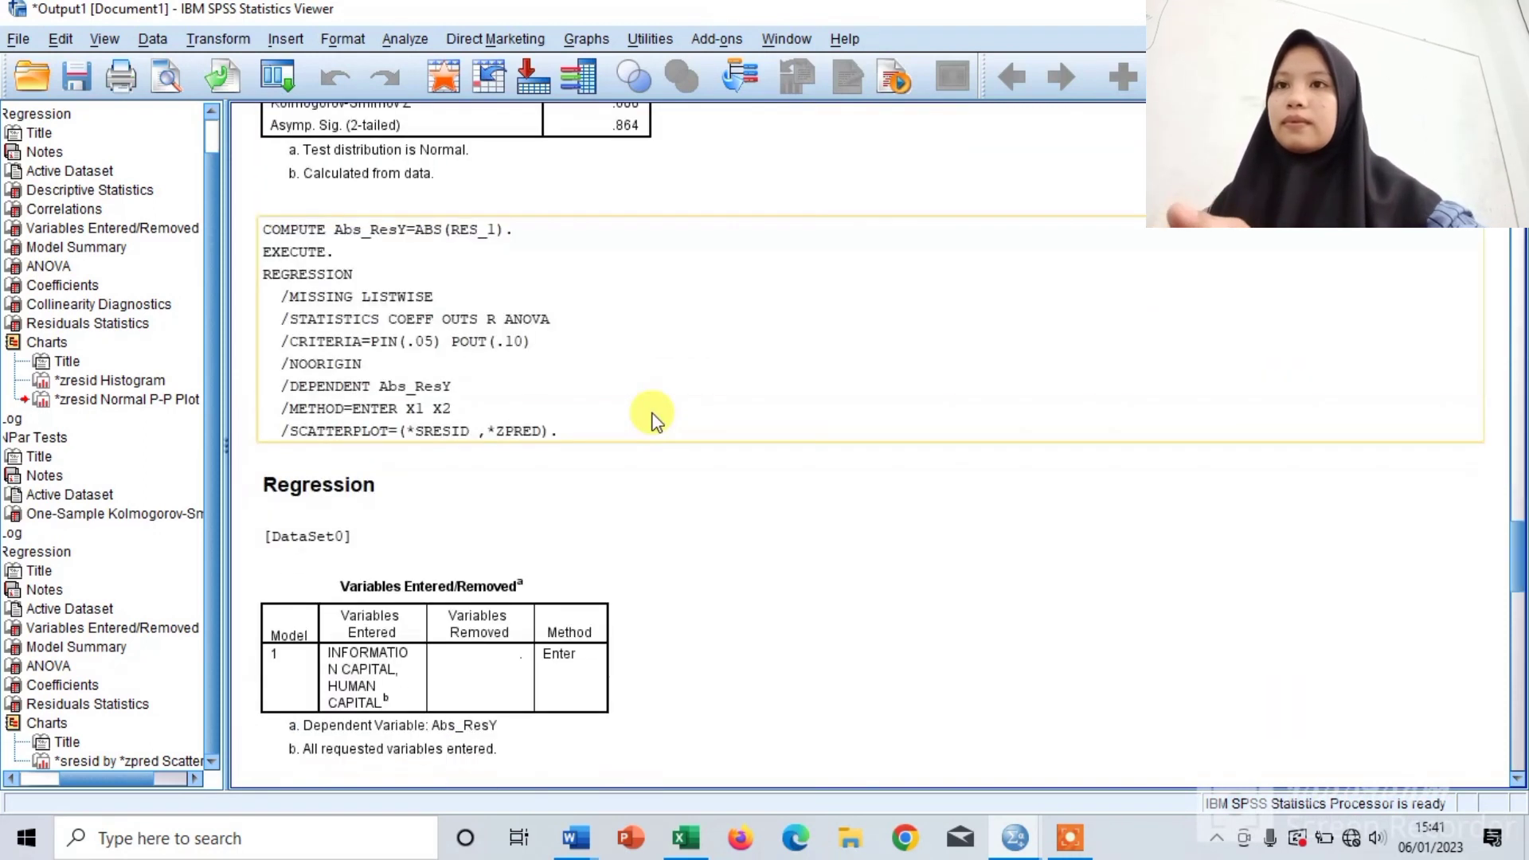
scroll(651, 418, "down", 15)
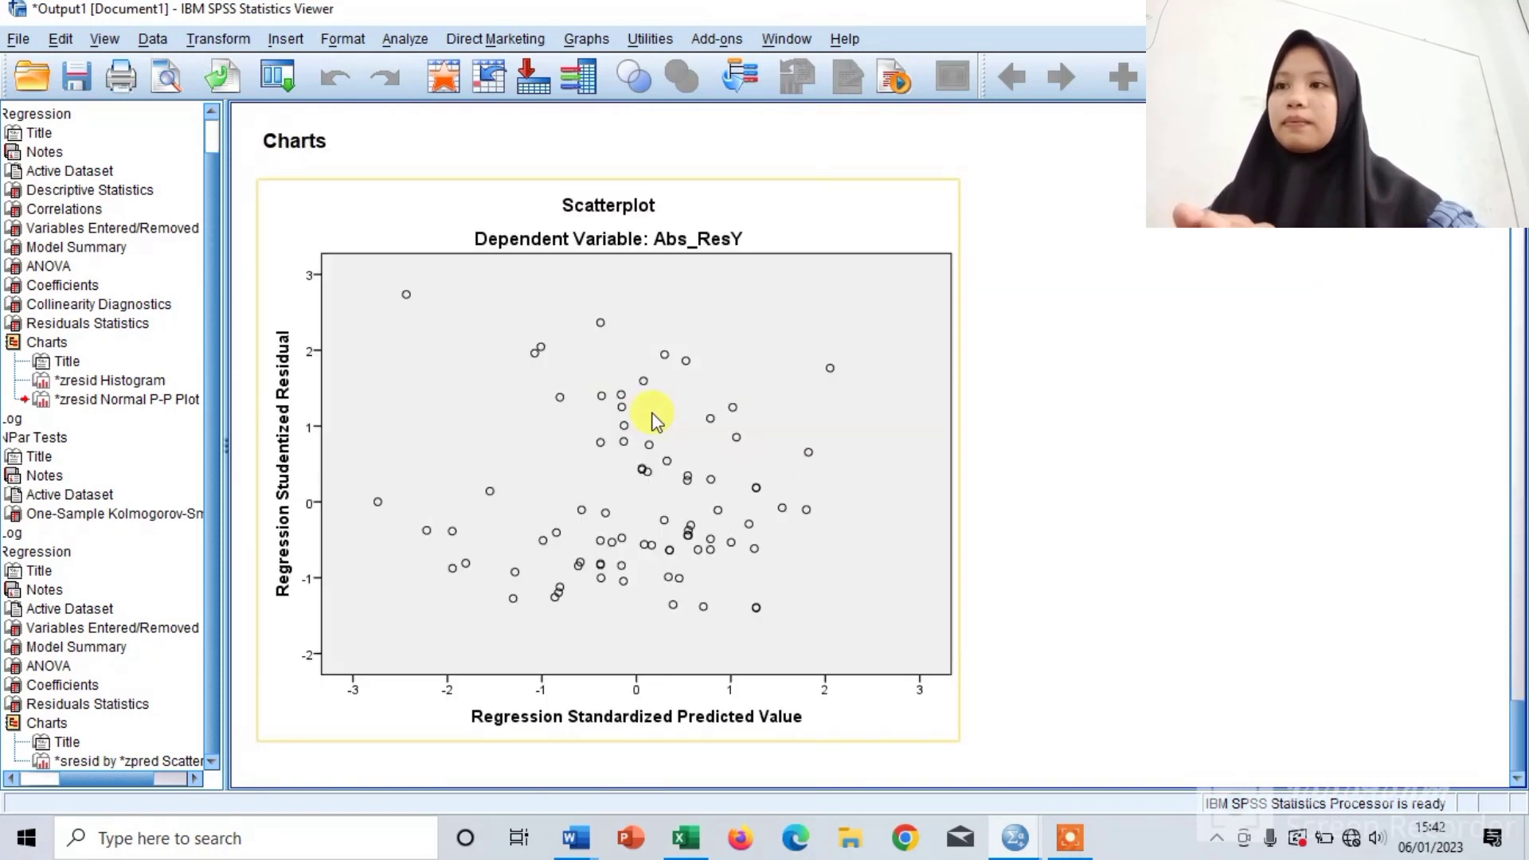